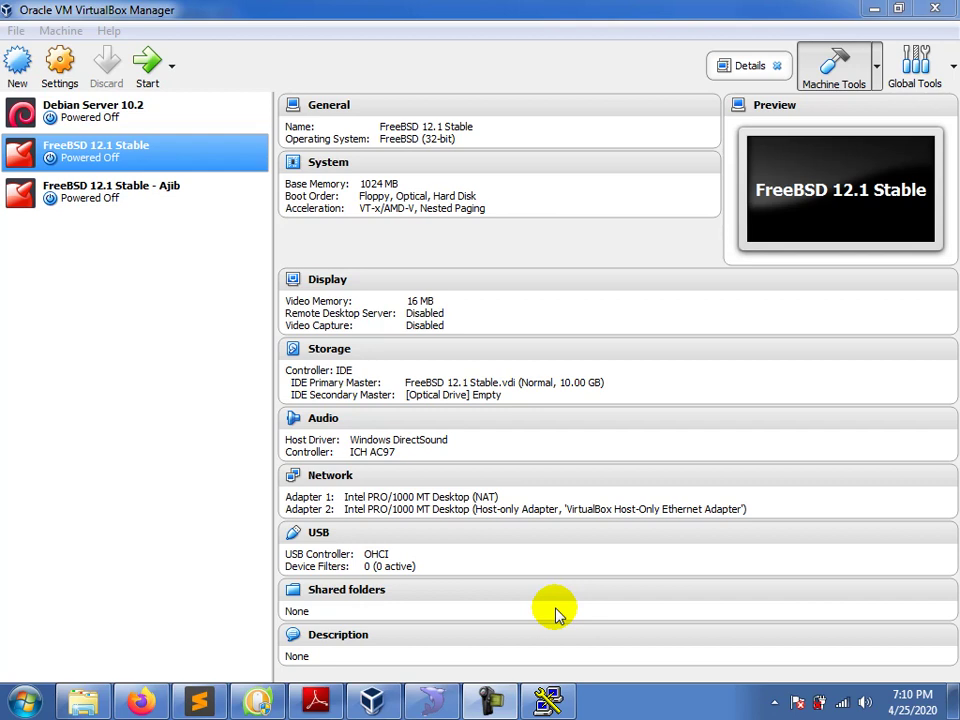
# - Headless-start the FreeBSD 12.1 Stable VM, then show its console window
pyautogui.click(172, 70)
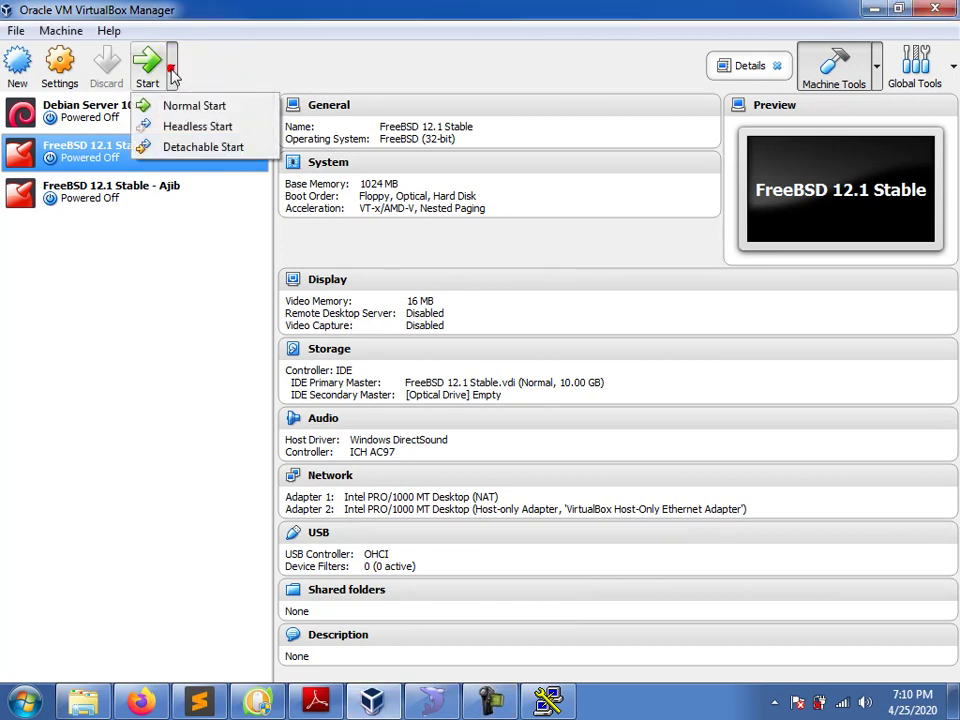
pyautogui.click(208, 127)
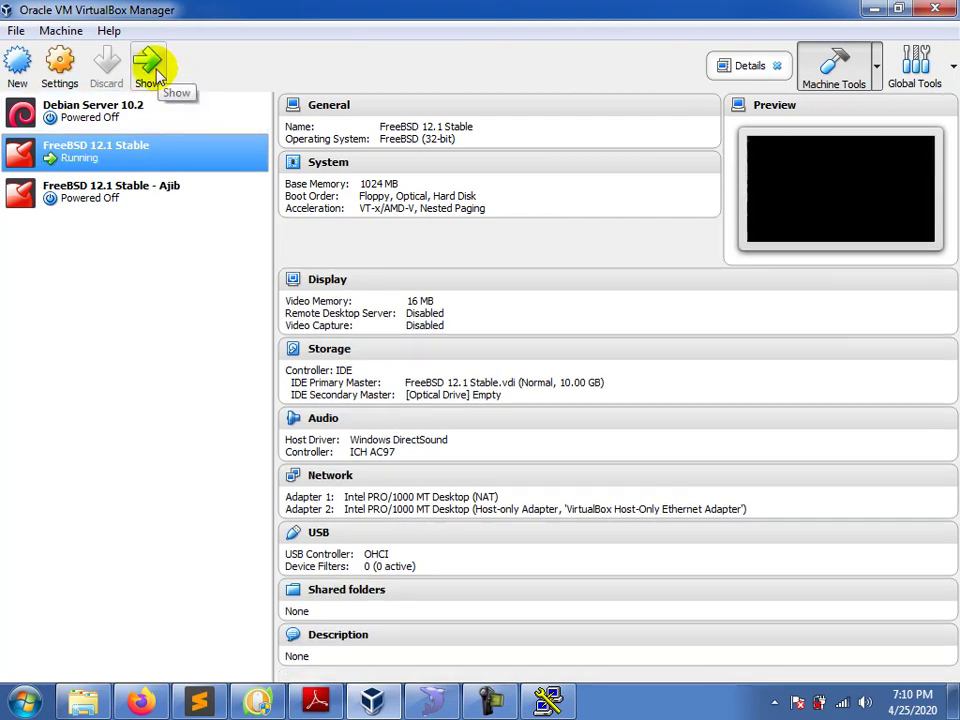
pyautogui.click(156, 68)
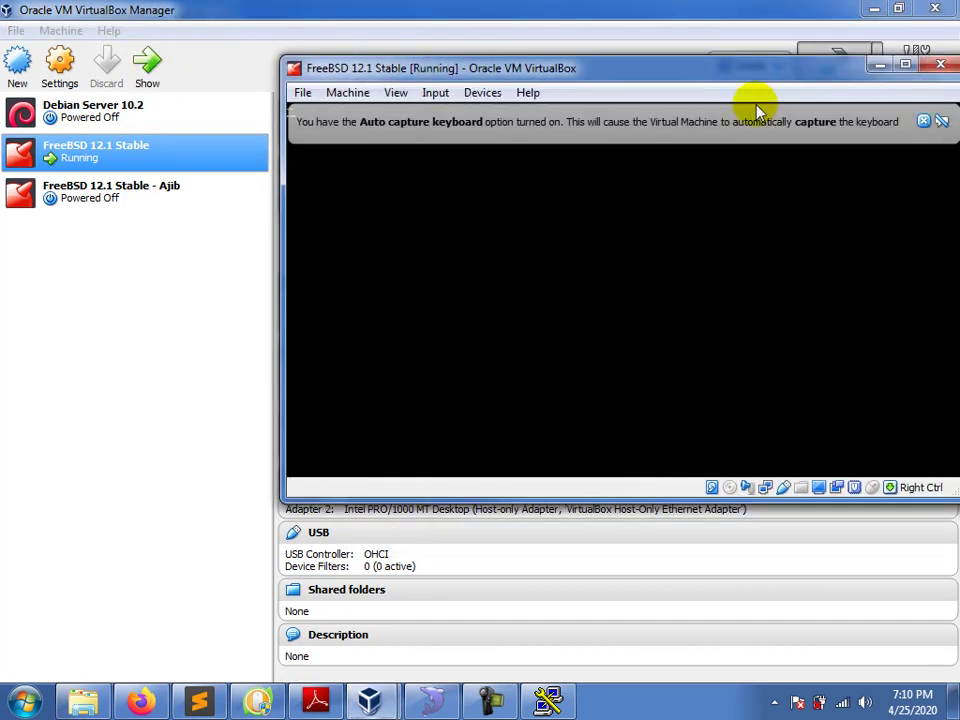
# - Dismiss the capture notices and boot FreeBSD from the boot menu to the login prompt
pyautogui.click(764, 70)
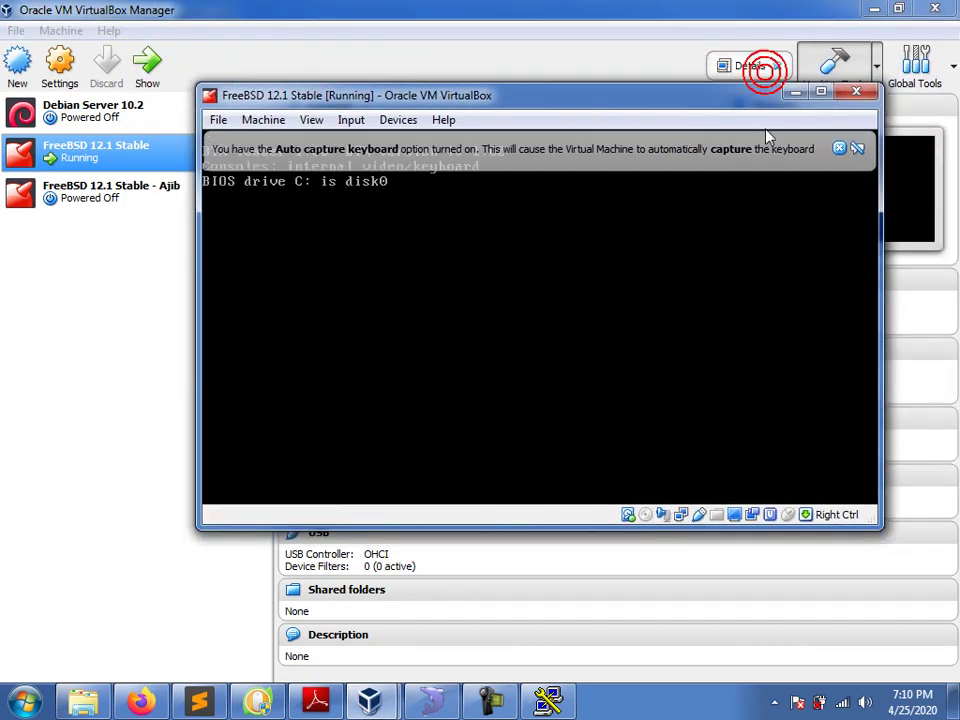
pyautogui.click(855, 149)
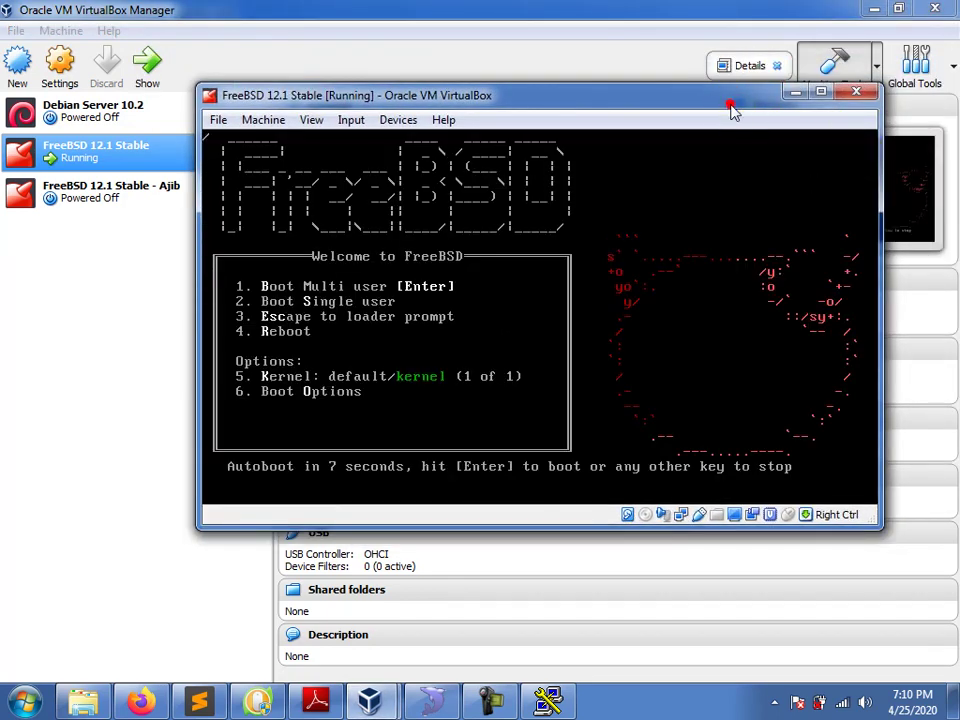
pyautogui.press('Return')
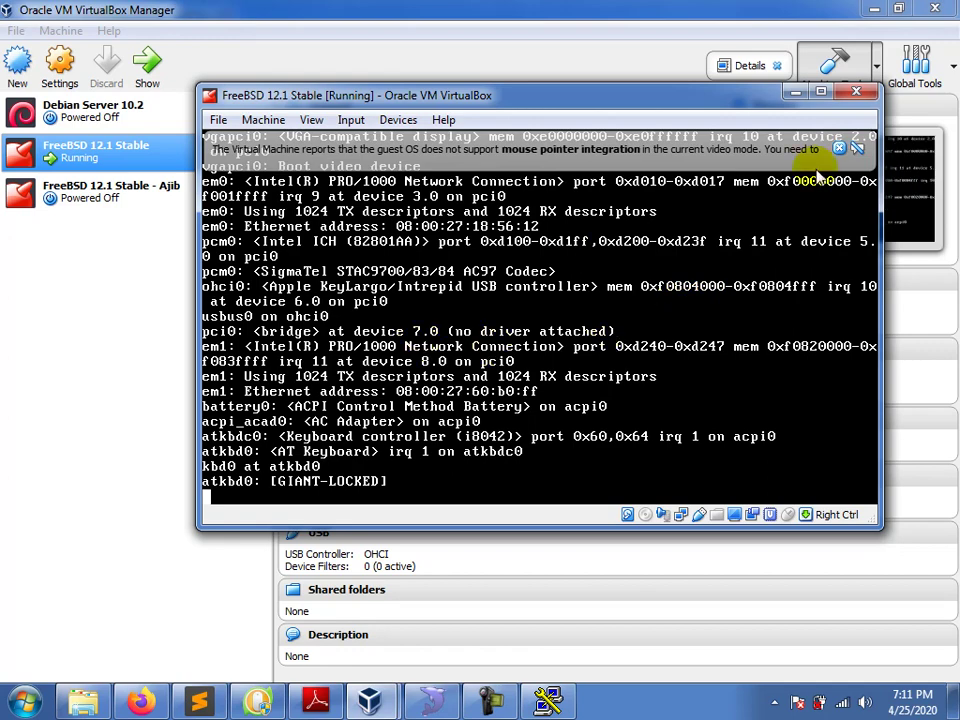
pyautogui.click(840, 150)
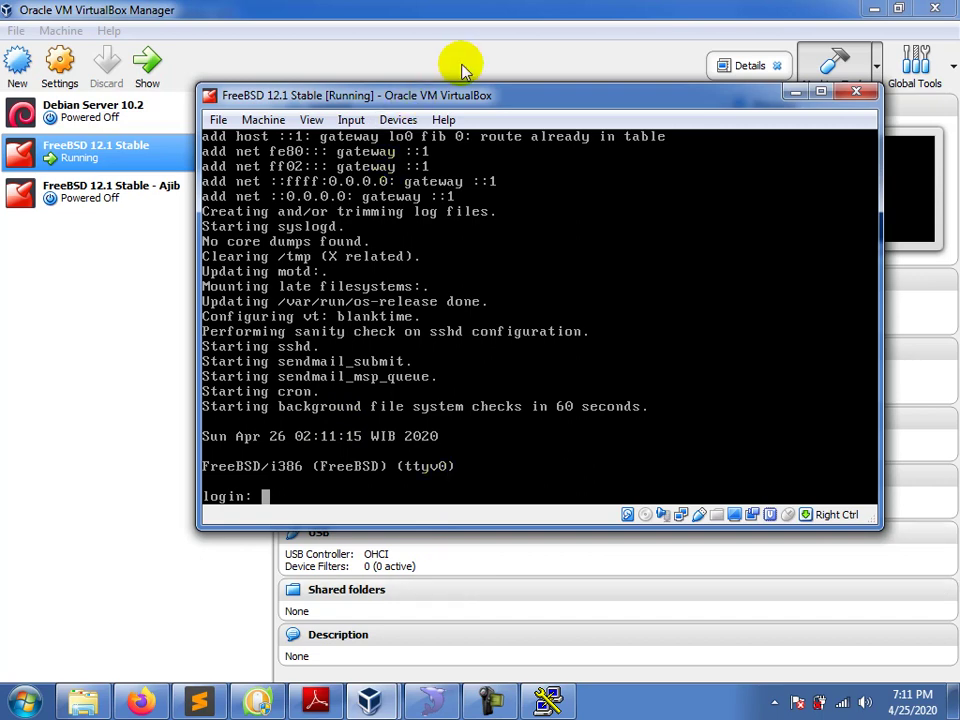
pyautogui.moveTo(472, 105); pyautogui.dragTo(556, 112)
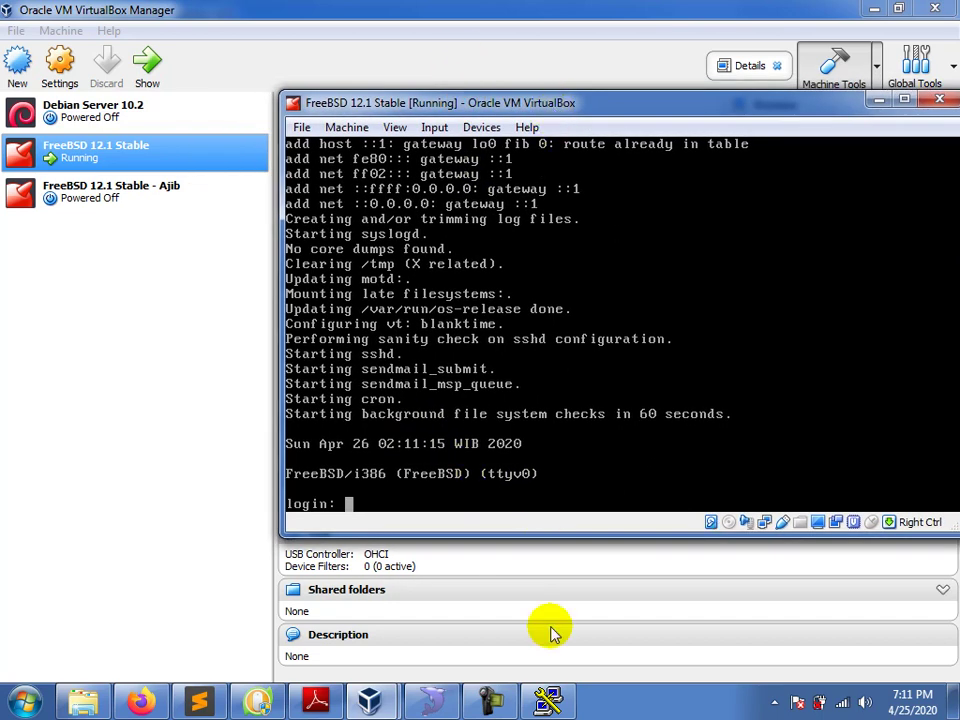
# - Open the saved PuTTY session 192.168.10.5 and log in with the user account
pyautogui.click(549, 703)
pyautogui.moveTo(417, 167); pyautogui.dragTo(208, 172)
pyautogui.moveTo(557, 110); pyautogui.dragTo(790, 138)
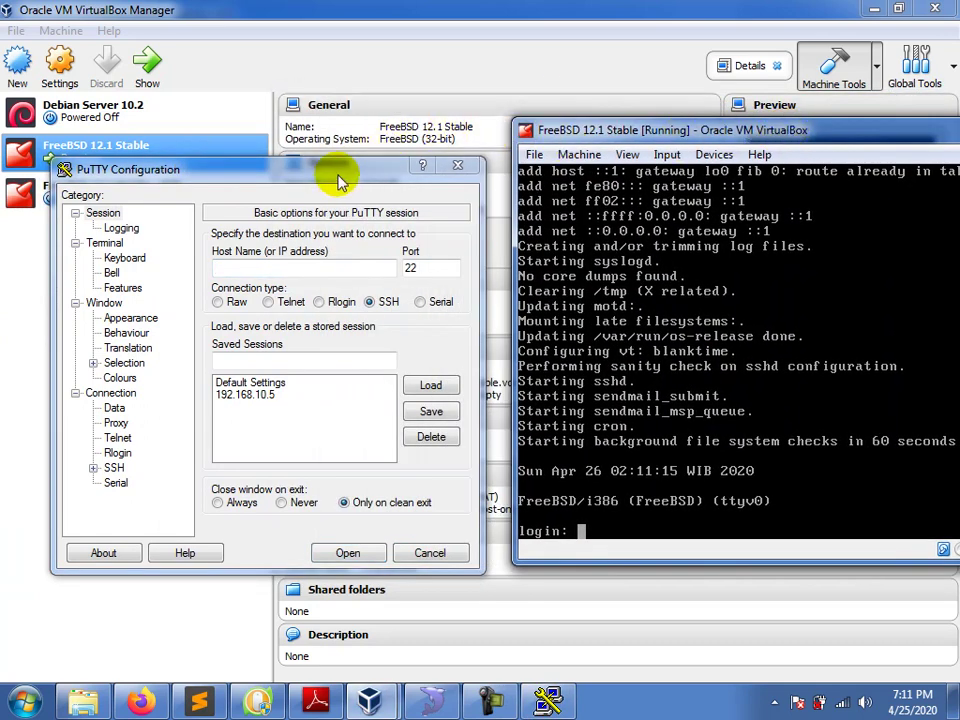
pyautogui.moveTo(337, 173); pyautogui.dragTo(337, 165)
pyautogui.click(246, 386)
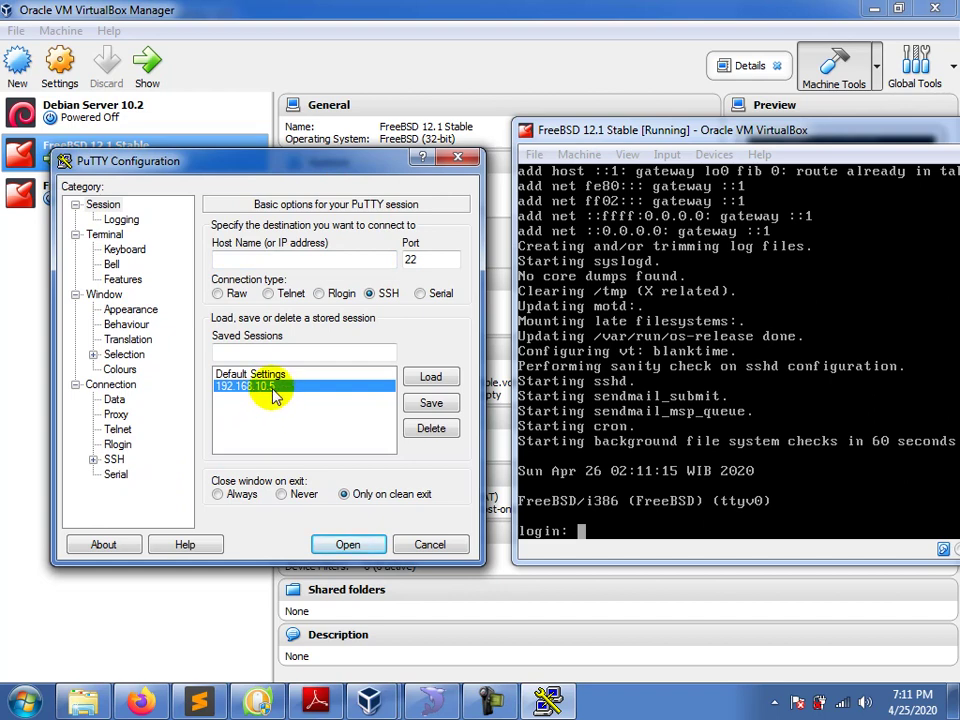
pyautogui.doubleClick(270, 388)
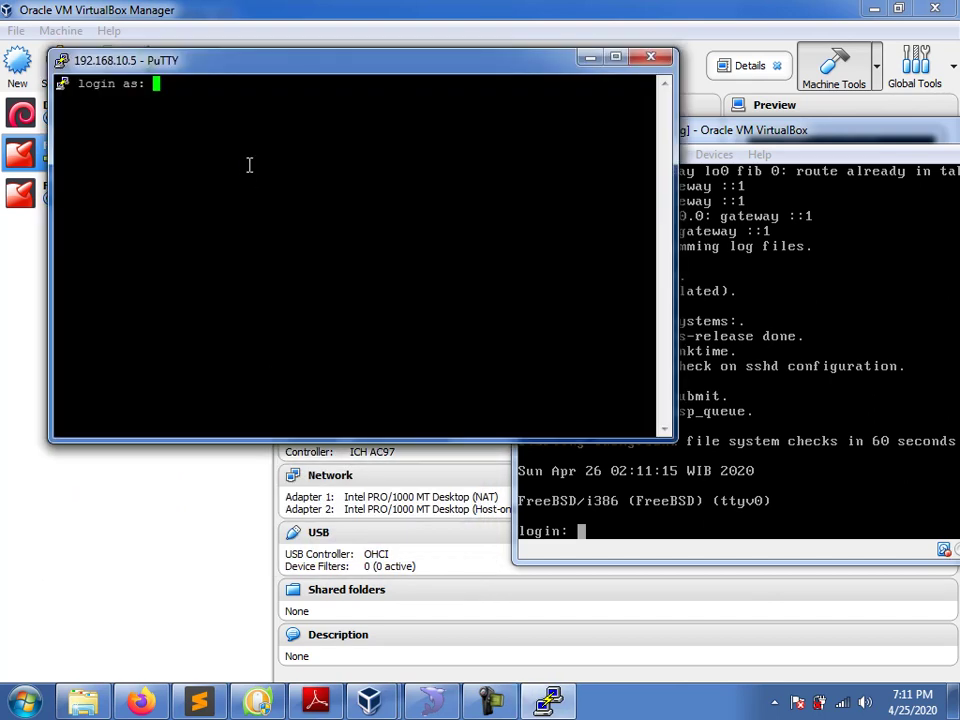
pyautogui.click(248, 163)
pyautogui.write('ajib')
pyautogui.press('Return')
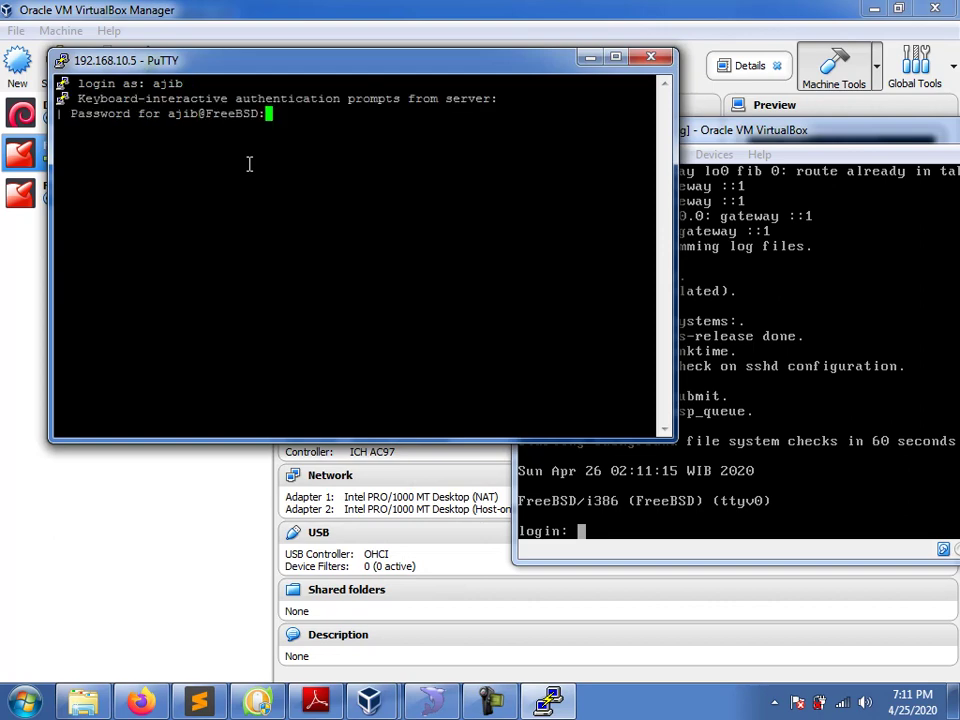
pyautogui.press('Return')
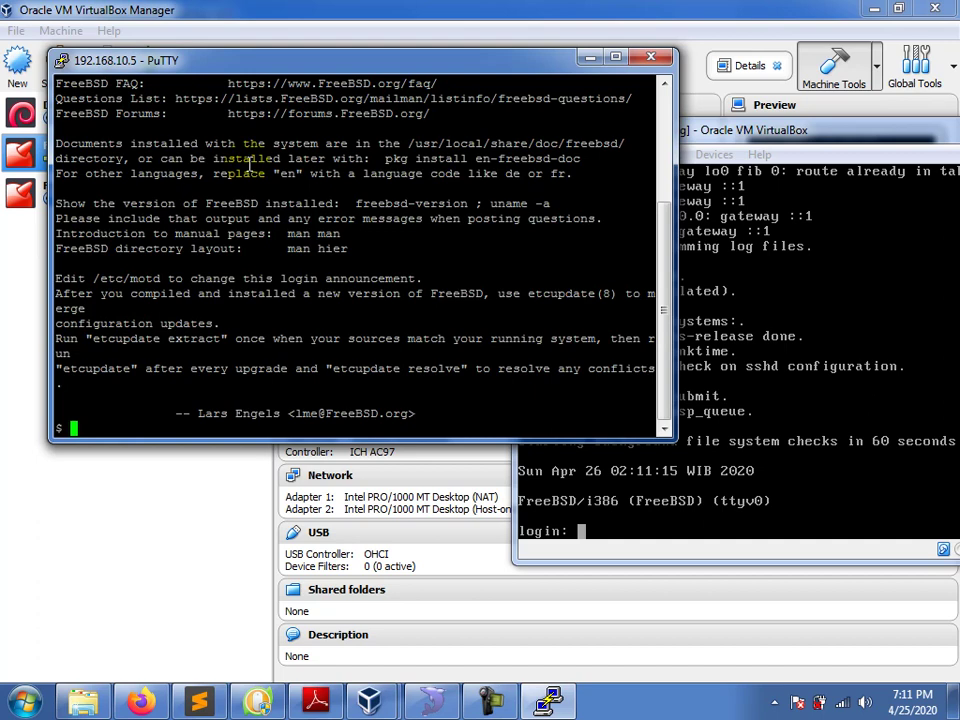
# - Ping google.com, then stop it to see the statistics
pyautogui.write('ping googl')
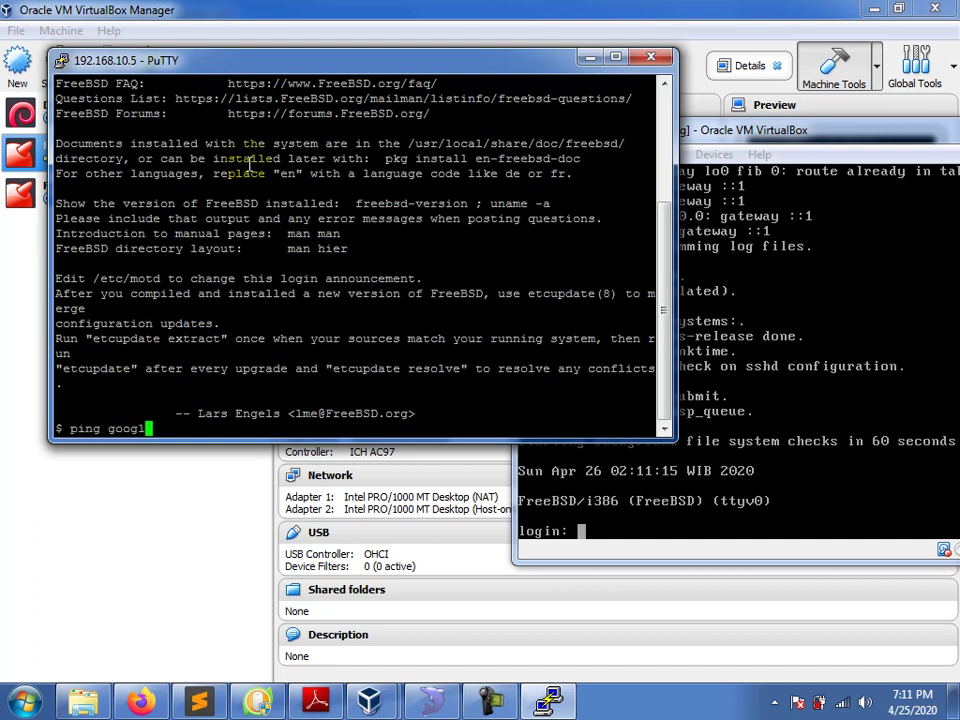
pyautogui.write('e.com')
pyautogui.press('Return')
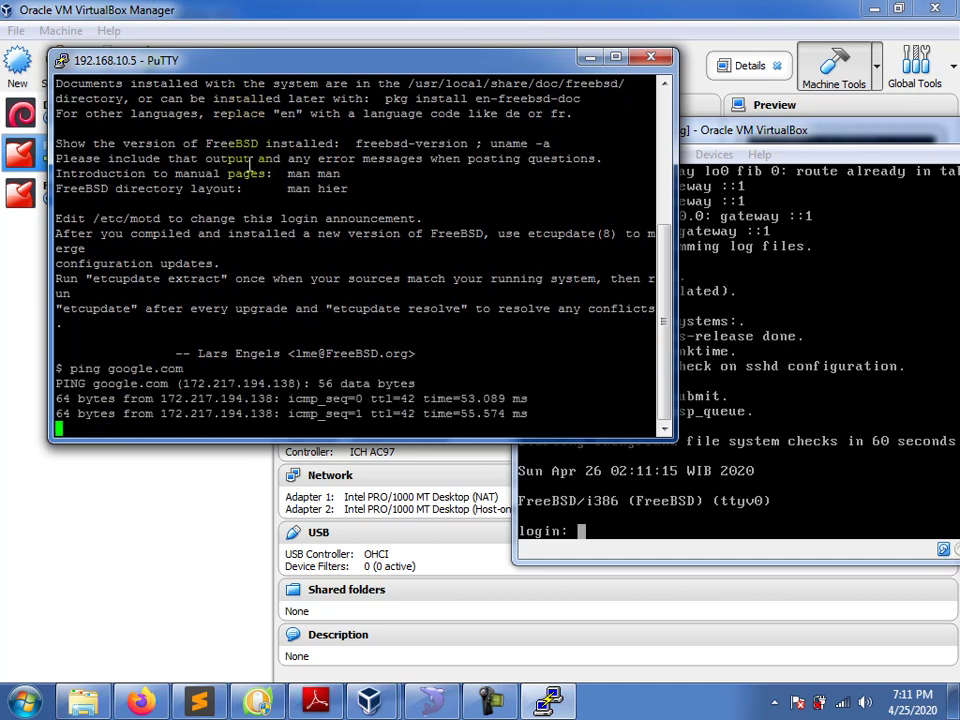
pyautogui.hotkey('ctrl', 'c')
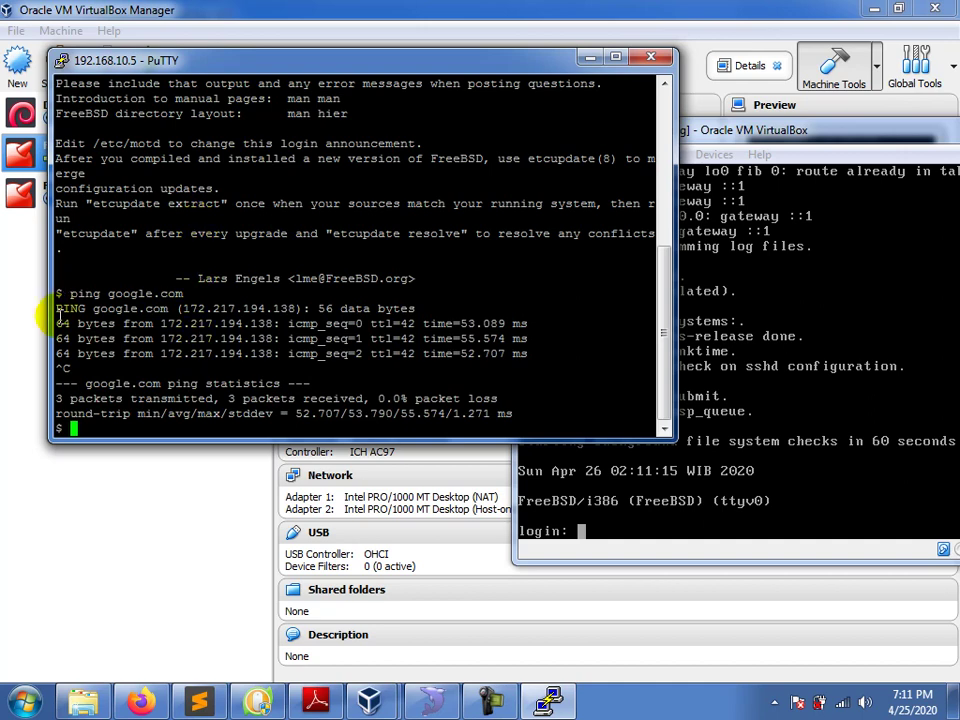
pyautogui.moveTo(58, 293); pyautogui.dragTo(545, 354)
pyautogui.moveTo(804, 133); pyautogui.dragTo(844, 133)
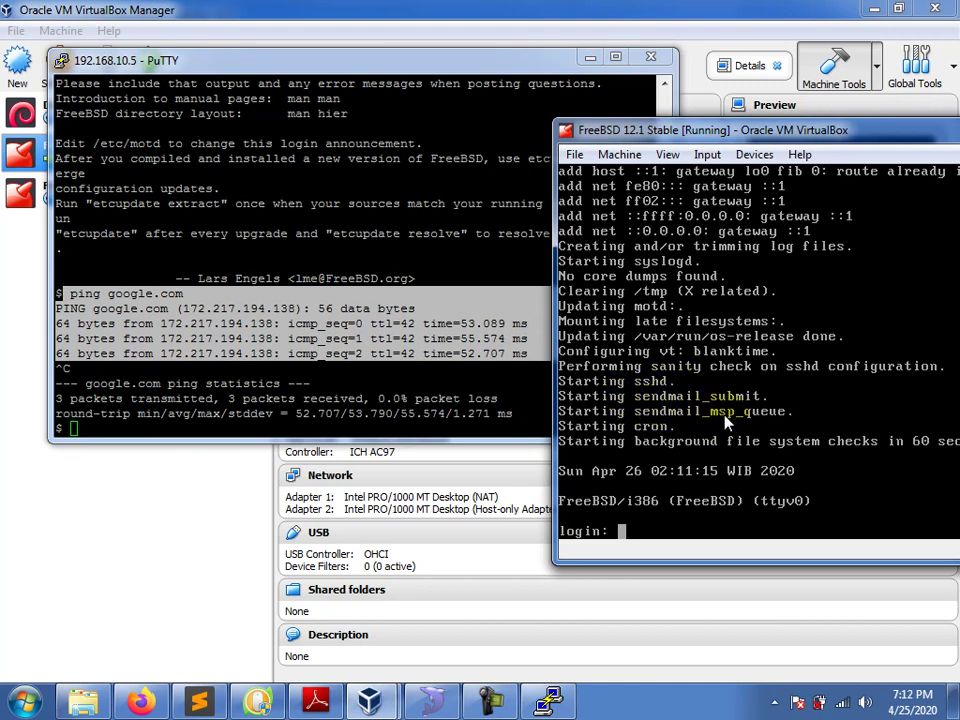
# - Switch to a root shell with su and the root password
pyautogui.click(222, 378)
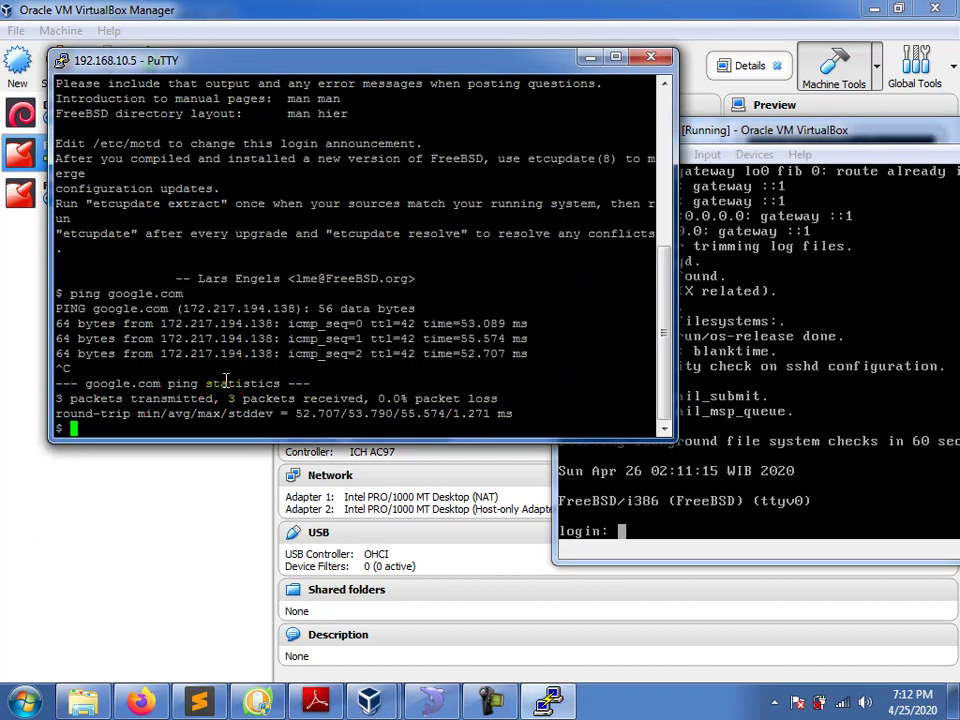
pyautogui.write('su')
pyautogui.press('Return')
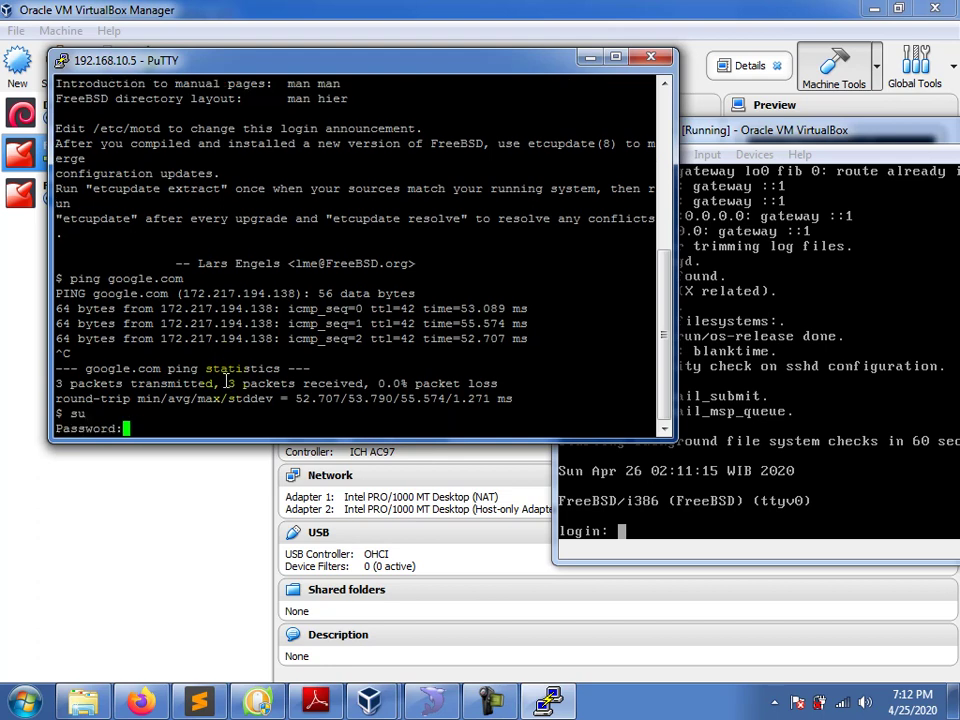
pyautogui.press('Return')
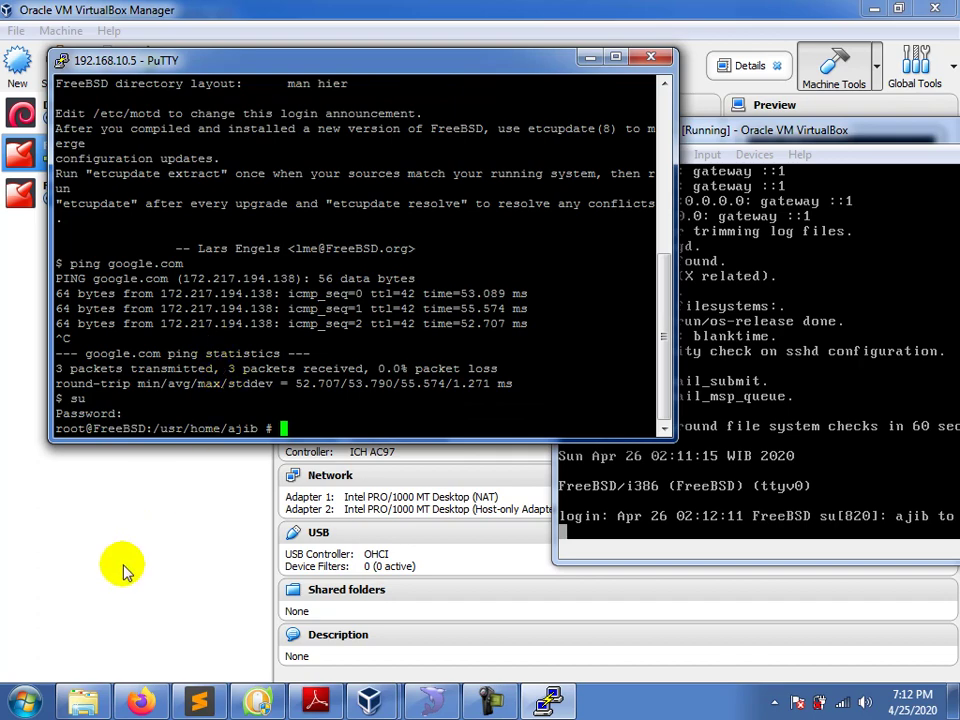
# - Copy 'ee /etc/rc.conf' from line 5 of the Sublime Text notes and return to PuTTY
pyautogui.click(199, 700)
pyautogui.scroll(20, 119, 92)
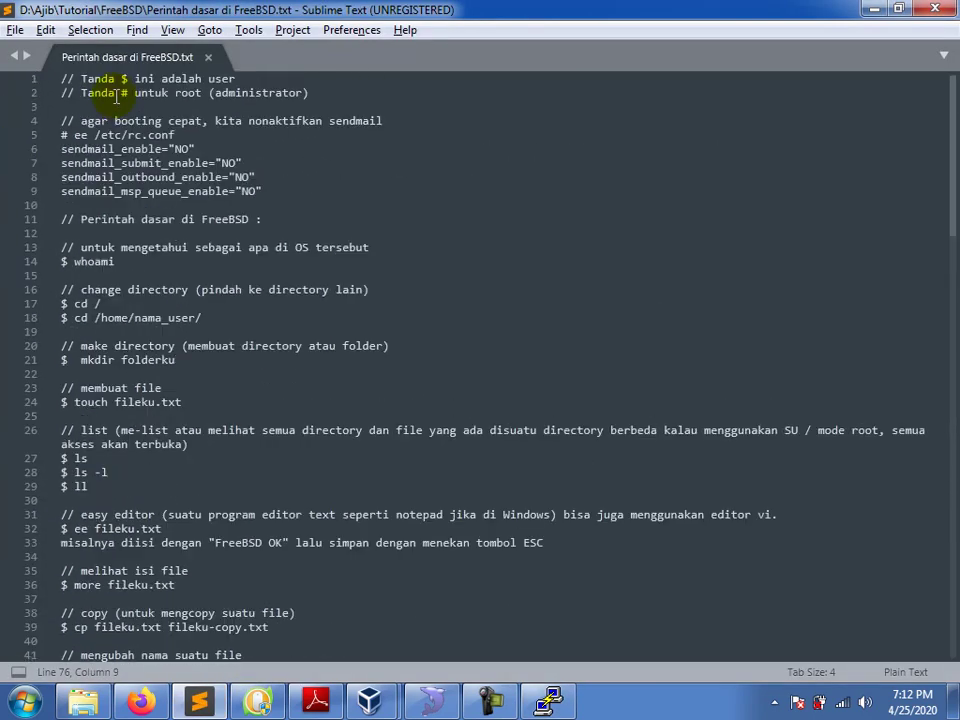
pyautogui.moveTo(122, 78); pyautogui.dragTo(128, 78)
pyautogui.click(214, 78)
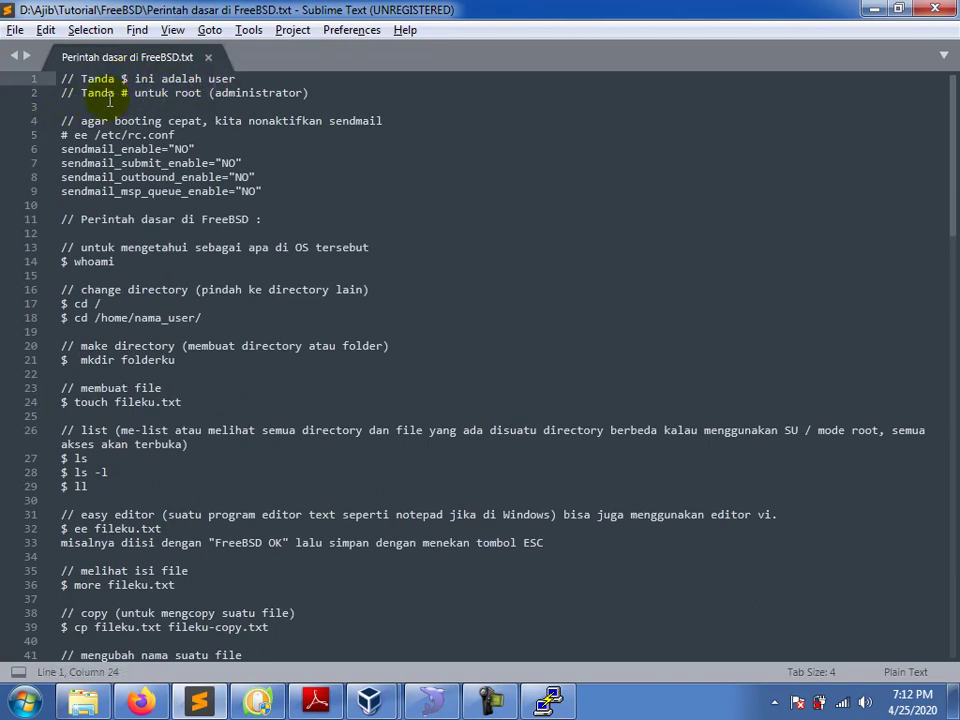
pyautogui.moveTo(121, 92); pyautogui.dragTo(201, 92)
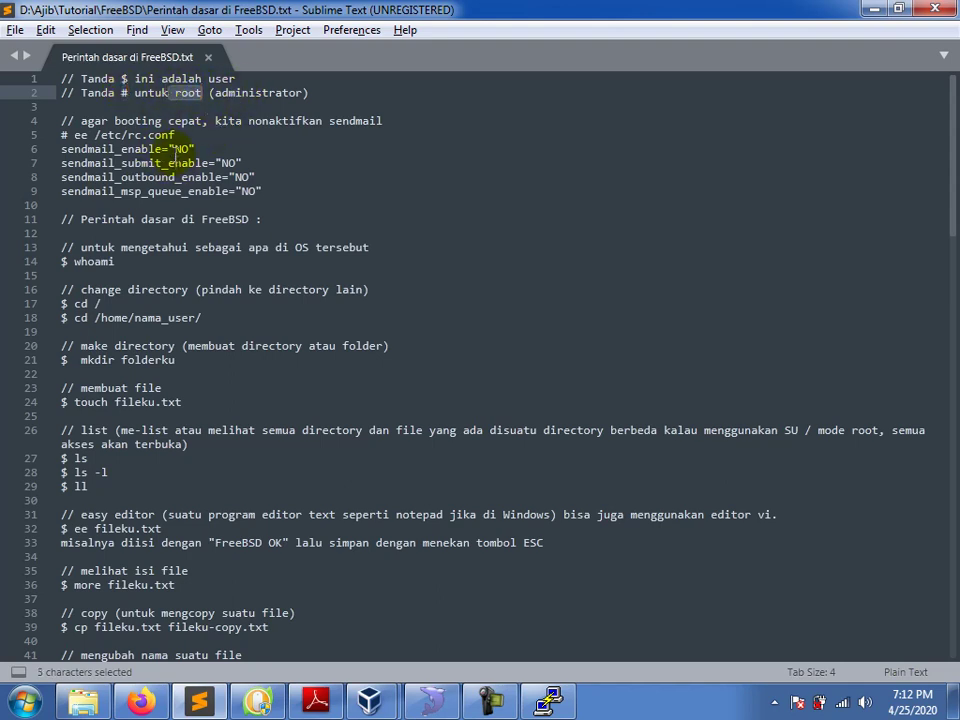
pyautogui.moveTo(193, 135); pyautogui.dragTo(73, 135)
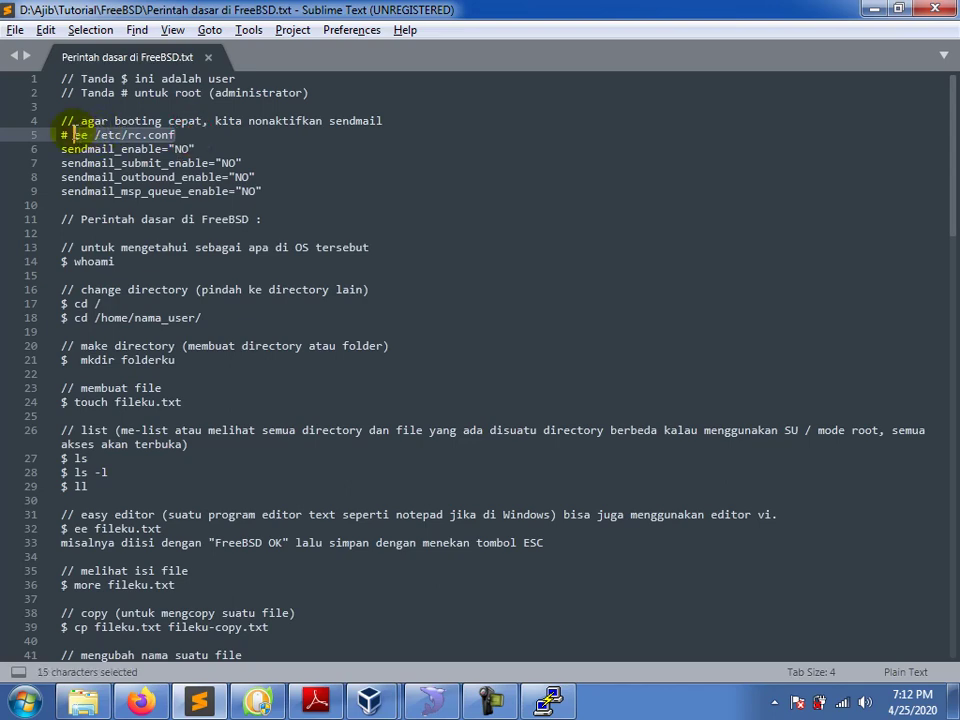
pyautogui.hotkey('ctrl', 'c')
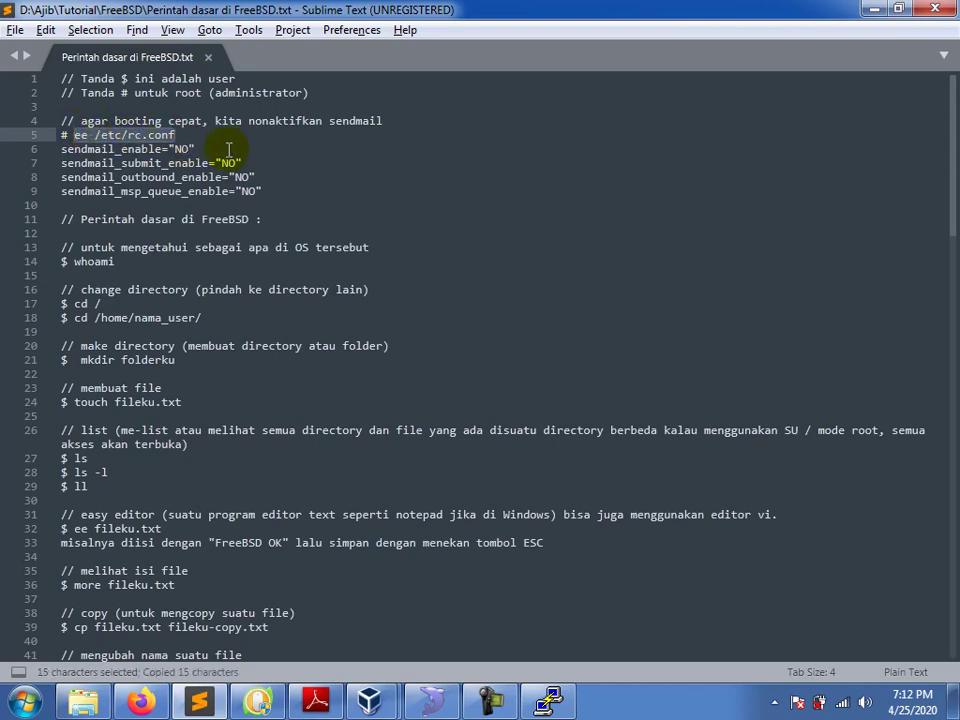
pyautogui.click(548, 702)
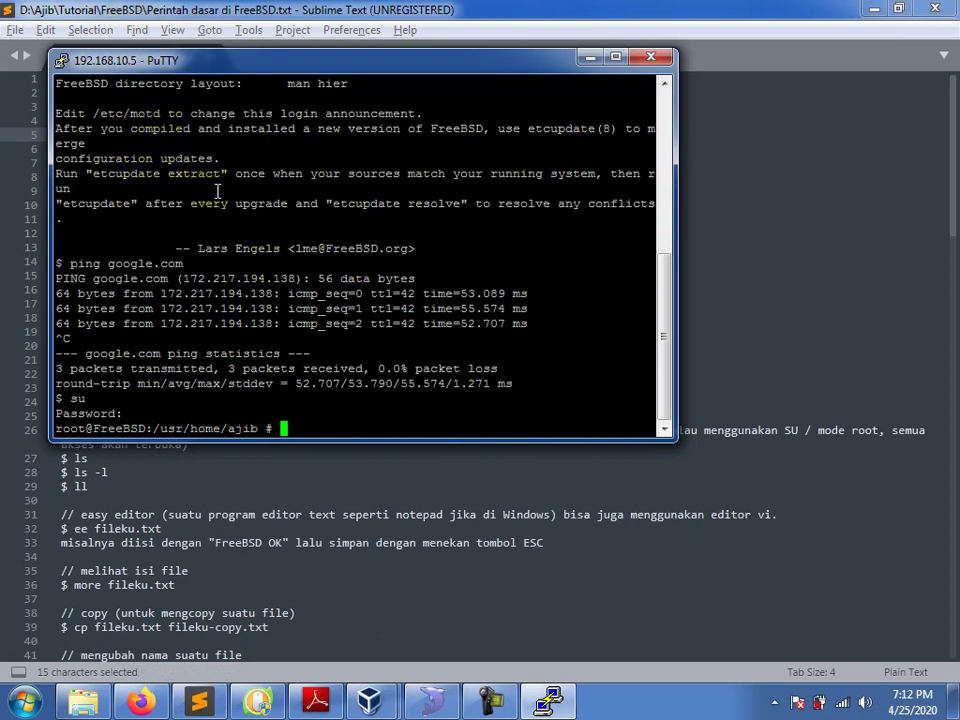
# - Paste and run 'ee /etc/rc.conf', then add a blank line after defaultrouter="10.0.2.2"
pyautogui.moveTo(155, 55); pyautogui.dragTo(341, 58)
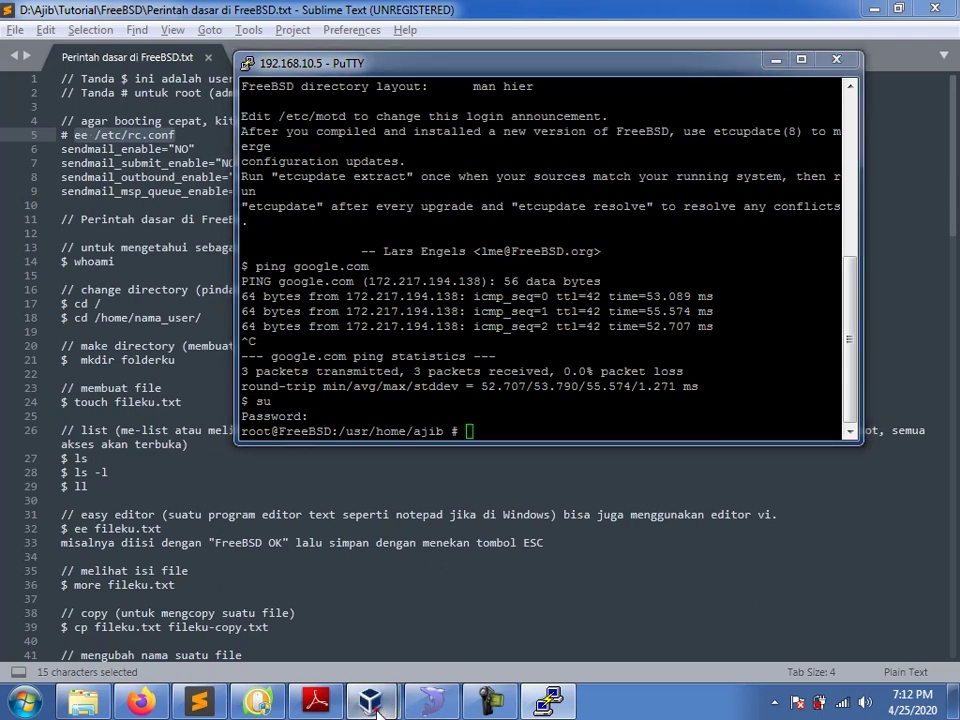
pyautogui.moveTo(369, 702)
pyautogui.click(437, 588)
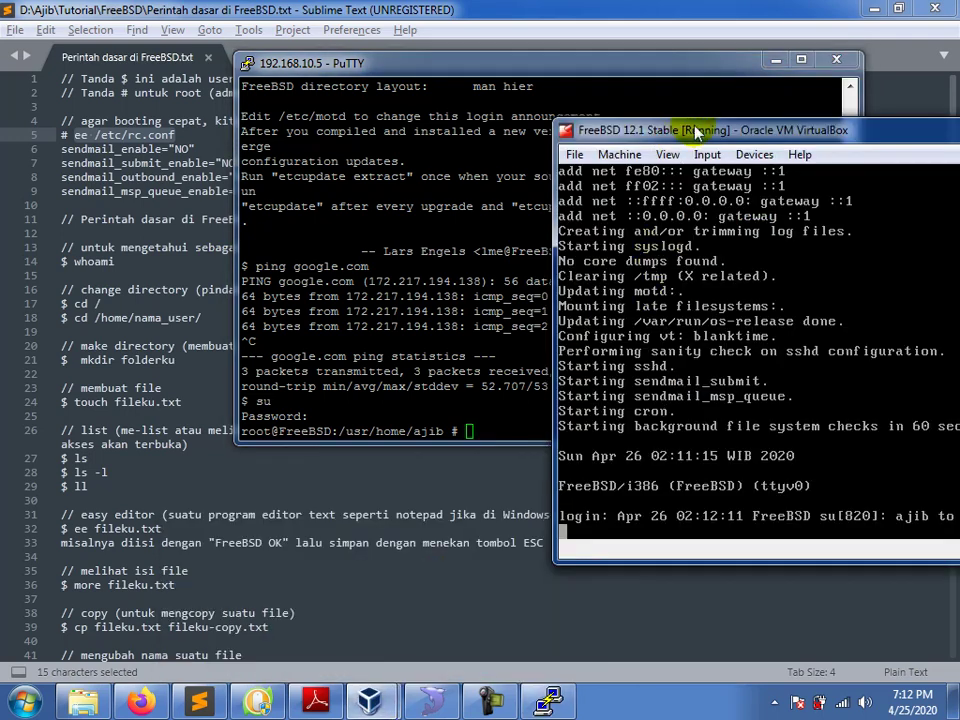
pyautogui.moveTo(696, 133); pyautogui.dragTo(621, 212)
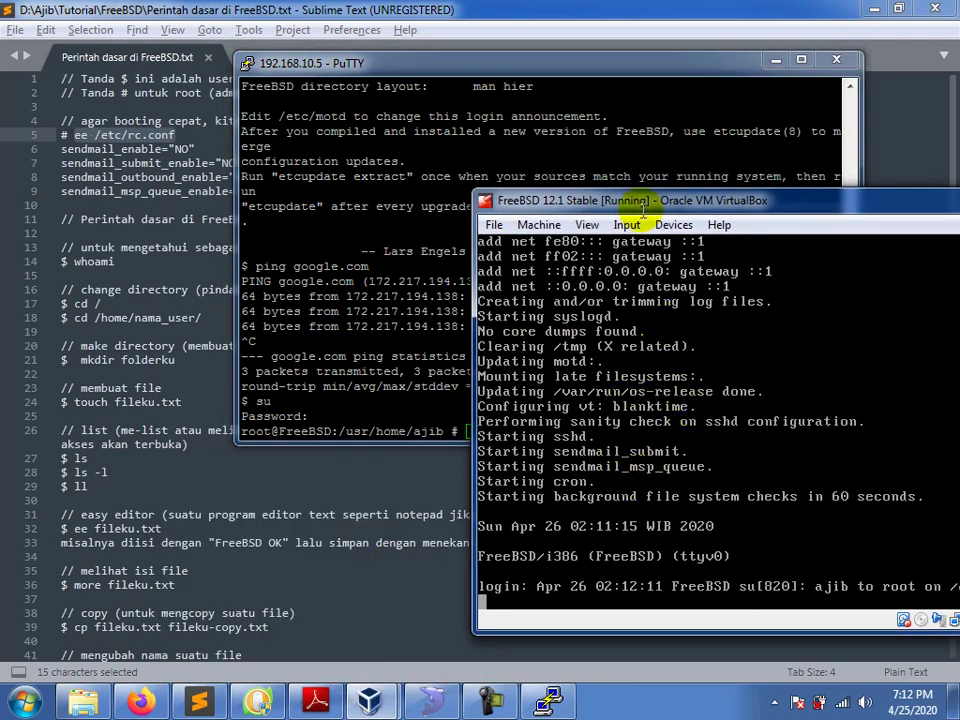
pyautogui.moveTo(611, 199); pyautogui.dragTo(764, 209)
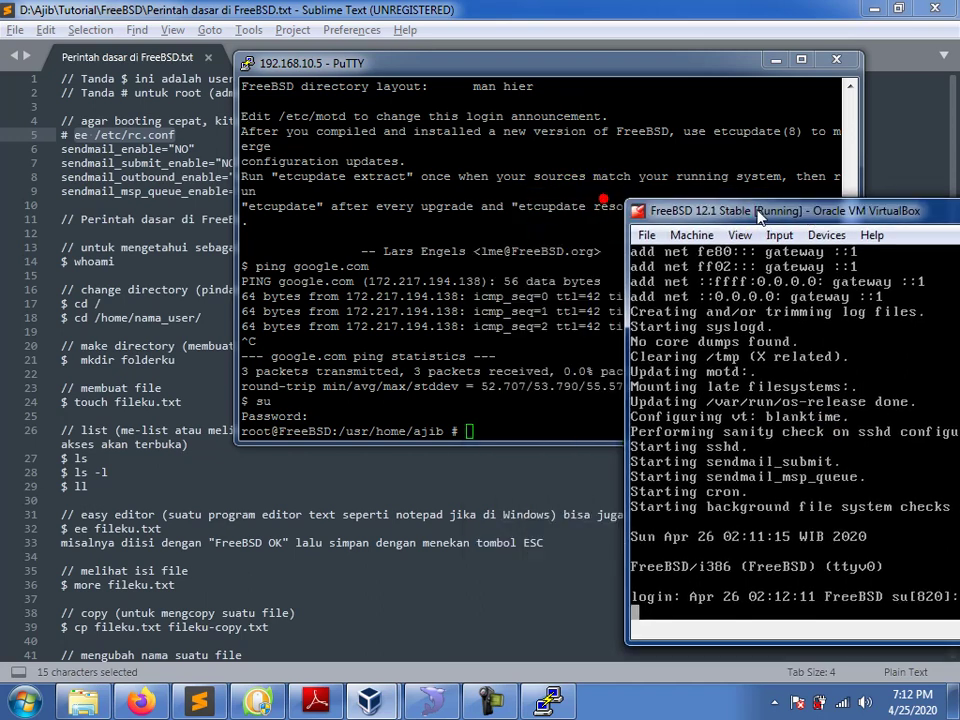
pyautogui.click(368, 168)
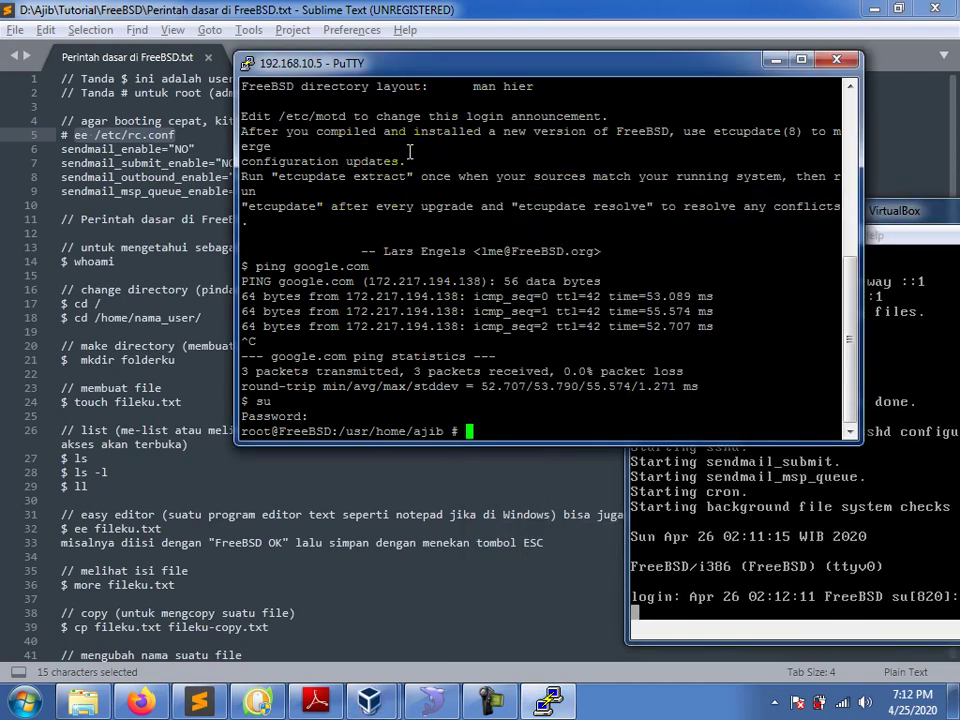
pyautogui.rightClick(409, 151)
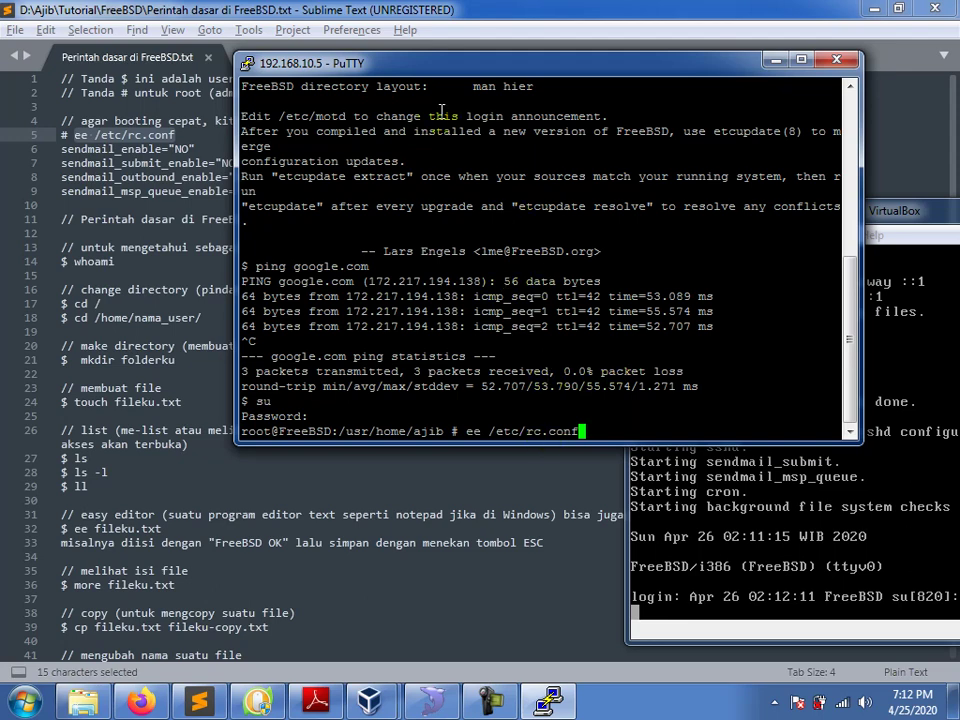
pyautogui.moveTo(442, 71); pyautogui.dragTo(489, 47)
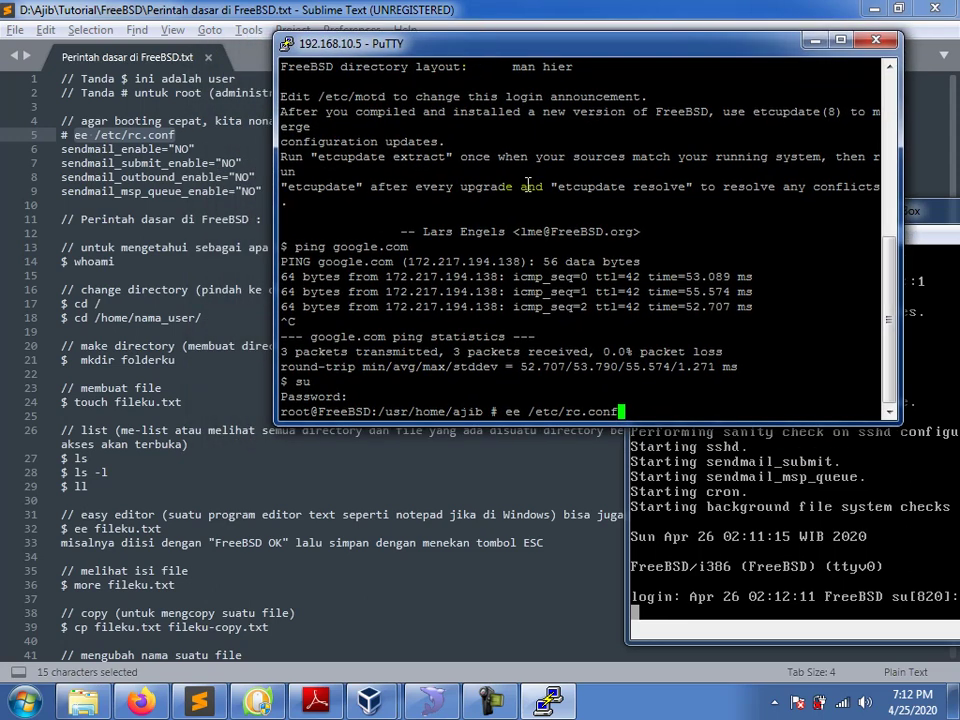
pyautogui.press('Return')
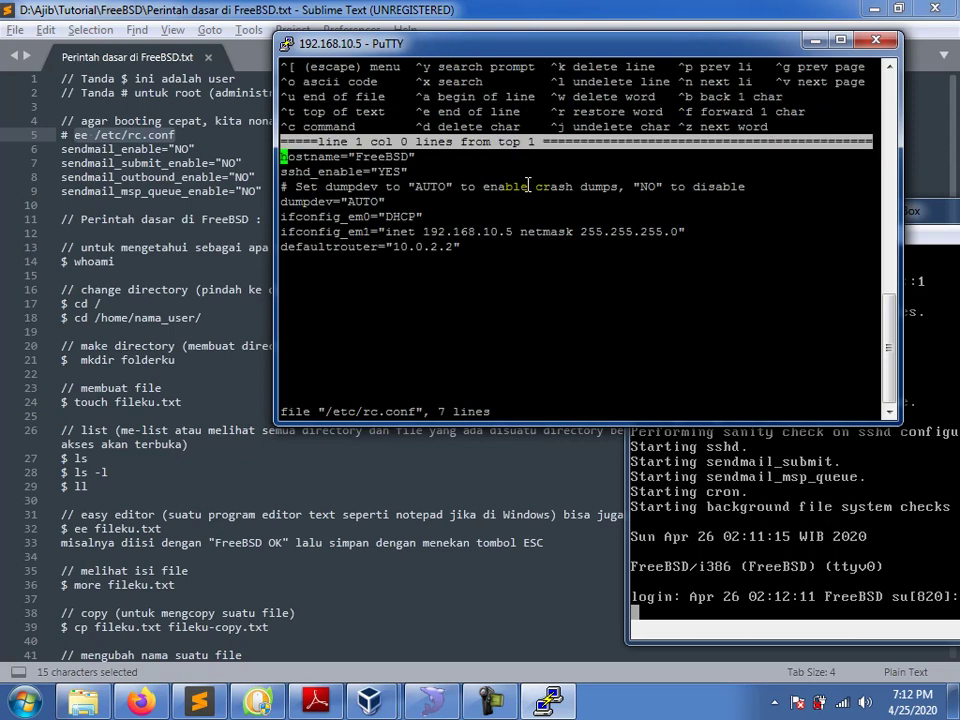
pyautogui.press('Down')
pyautogui.press('Down')
pyautogui.press('Down')
pyautogui.press('Down')
pyautogui.press('Down')
pyautogui.press('Down')
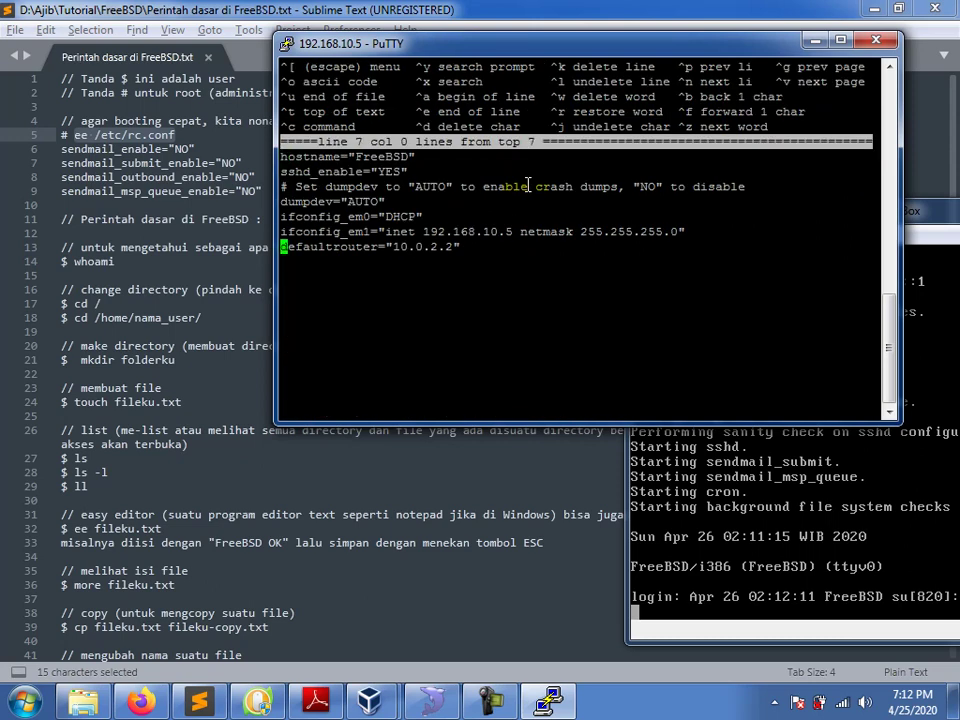
pyautogui.press('Right')
pyautogui.press('Right')
pyautogui.press('Right')
pyautogui.press('Right')
pyautogui.press('Right')
pyautogui.press('Right')
pyautogui.press('Right')
pyautogui.press('Right')
pyautogui.press('Right')
pyautogui.press('Right')
pyautogui.press('Right')
pyautogui.press('Right')
pyautogui.press('Right')
pyautogui.press('Right')
pyautogui.press('Right')
pyautogui.press('Right')
pyautogui.press('Right')
pyautogui.press('Right')
pyautogui.press('Right')
pyautogui.press('Right')
pyautogui.press('Right')
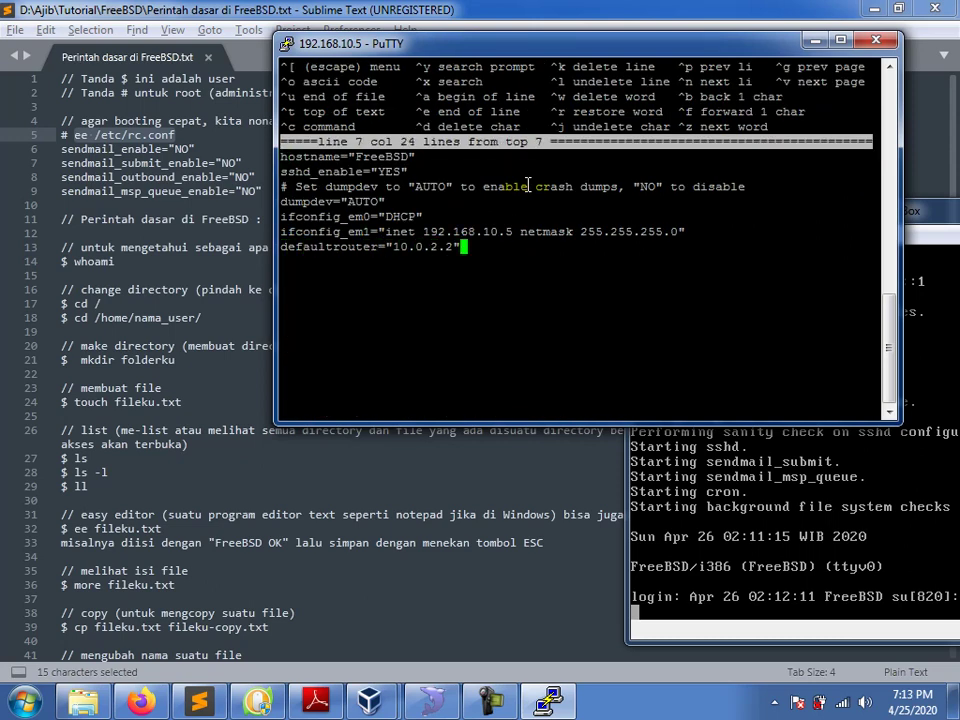
pyautogui.press('Return')
pyautogui.press('Return')
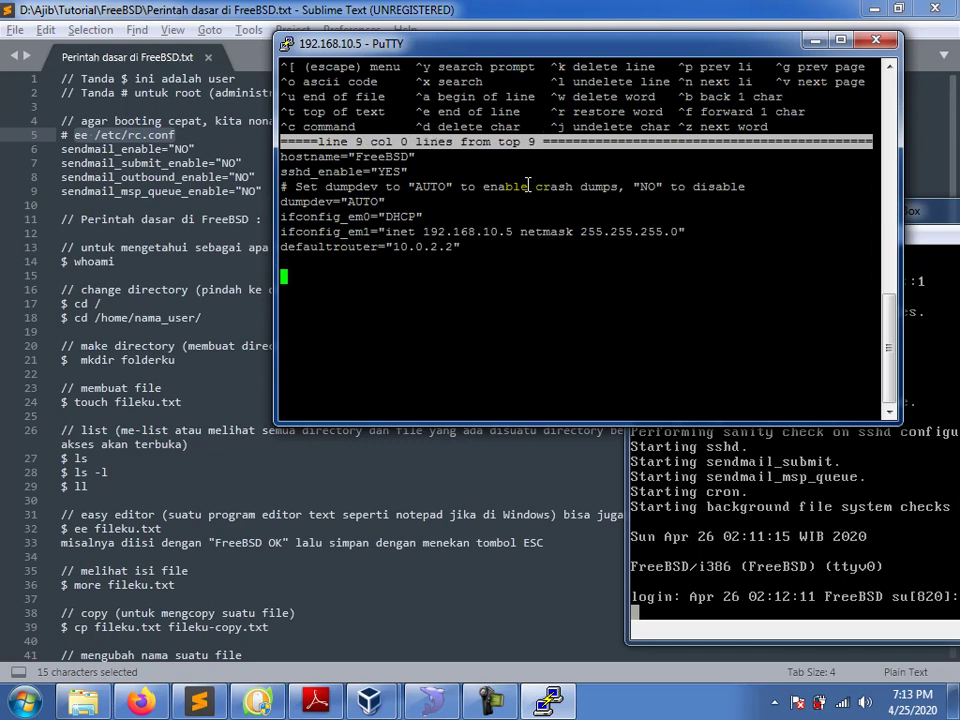
# - Copy the four sendmail_*_enable="NO" lines (lines 6–9) from the notes, then return to PuTTY
pyautogui.click(148, 148)
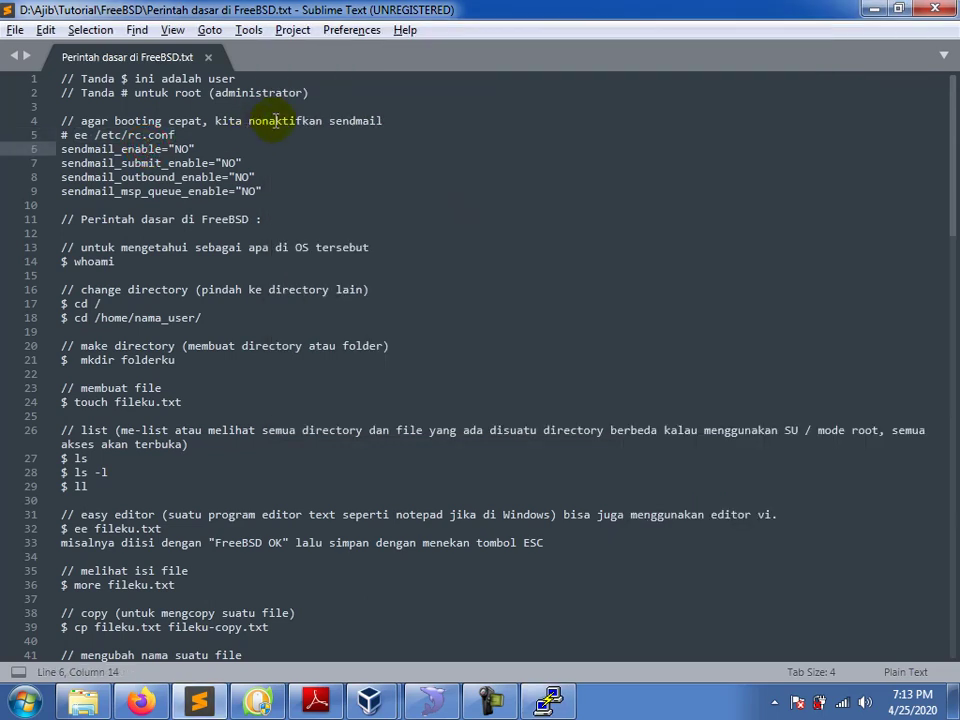
pyautogui.doubleClick(356, 121)
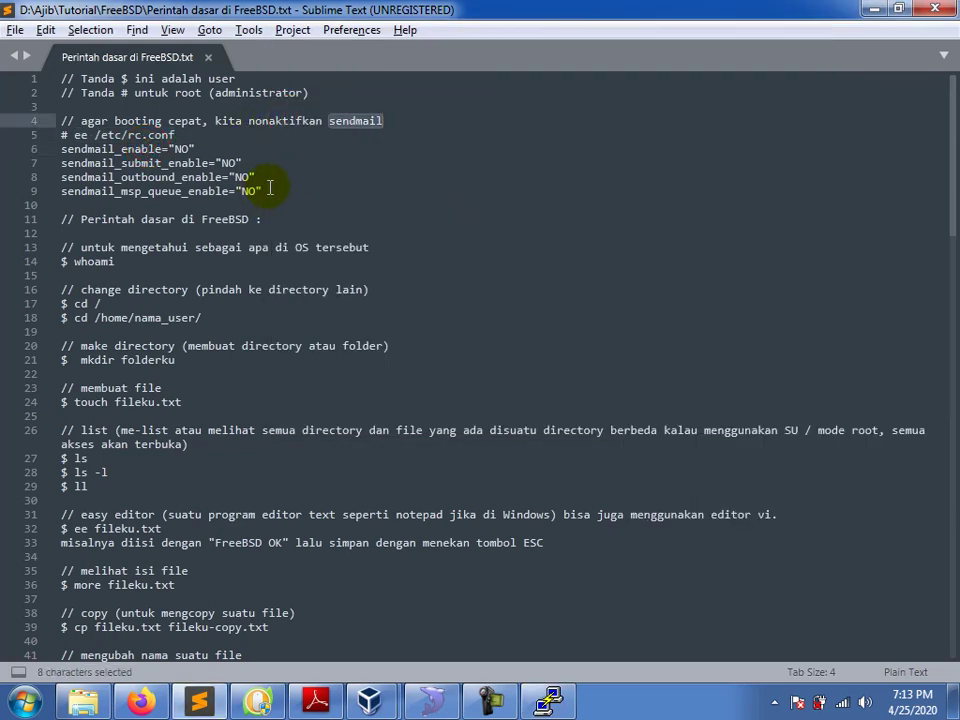
pyautogui.moveTo(269, 188); pyautogui.dragTo(43, 149)
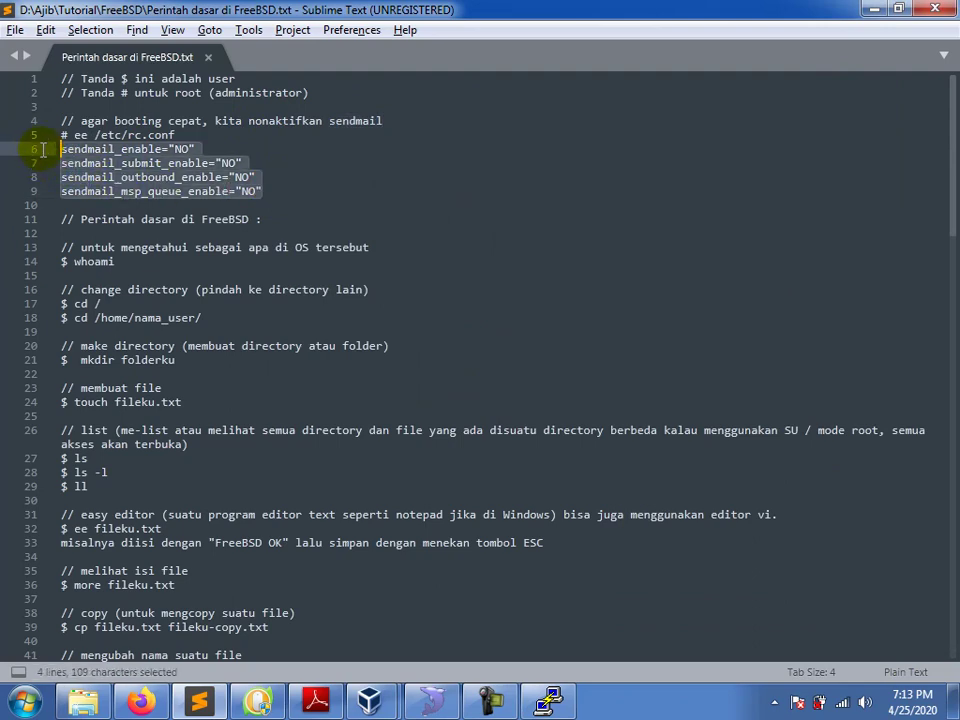
pyautogui.rightClick(88, 153)
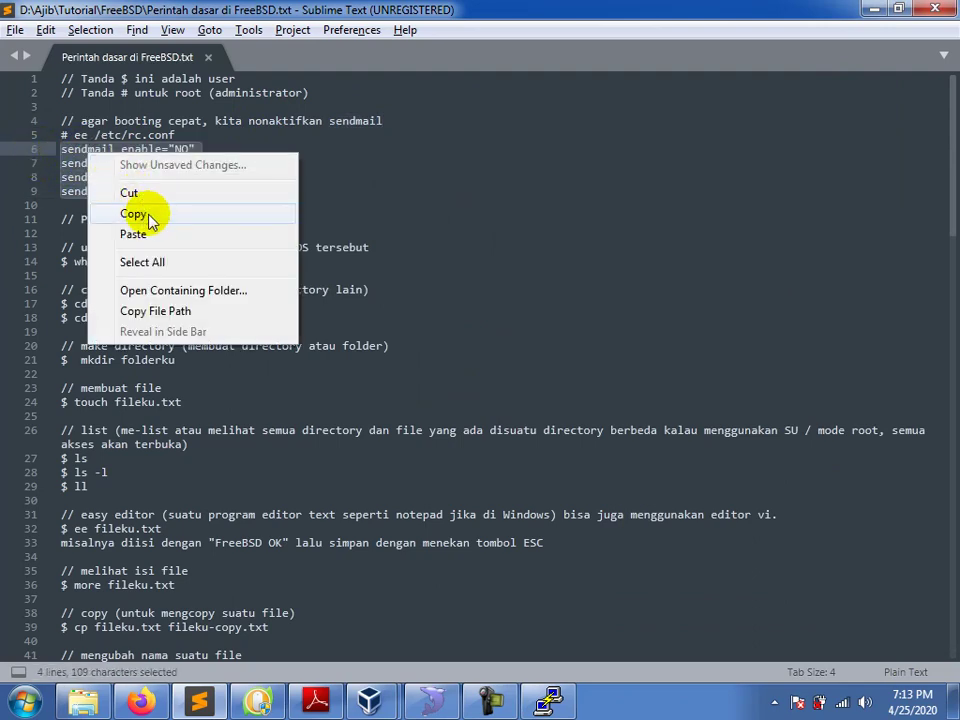
pyautogui.click(133, 214)
pyautogui.click(548, 701)
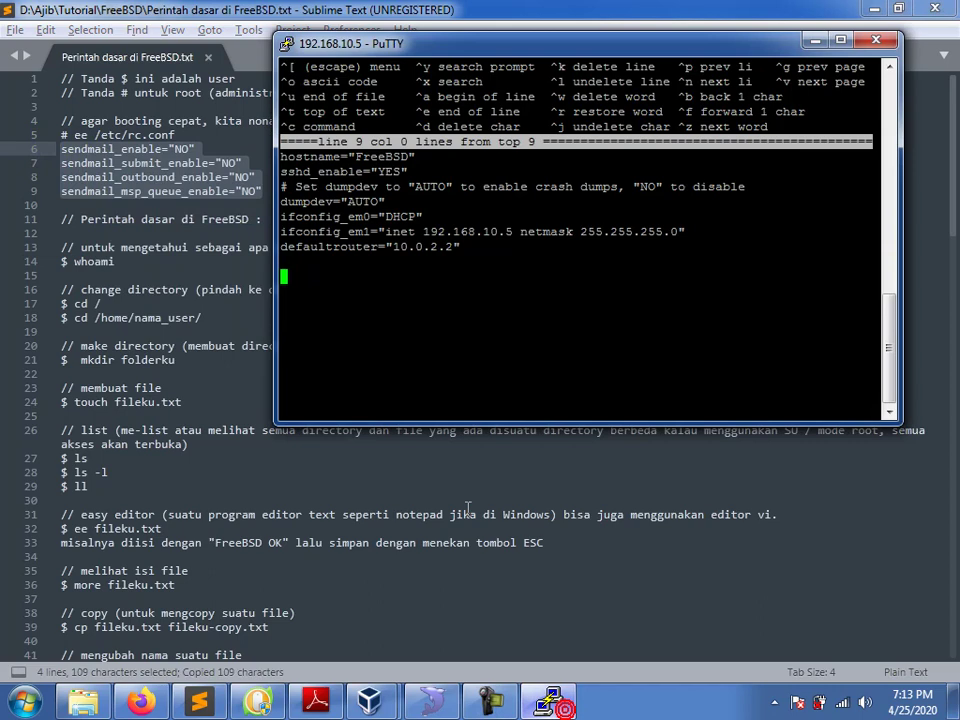
# - Paste the sendmail lines into rc.conf, then leave ee and save the changes
pyautogui.rightClick(405, 277)
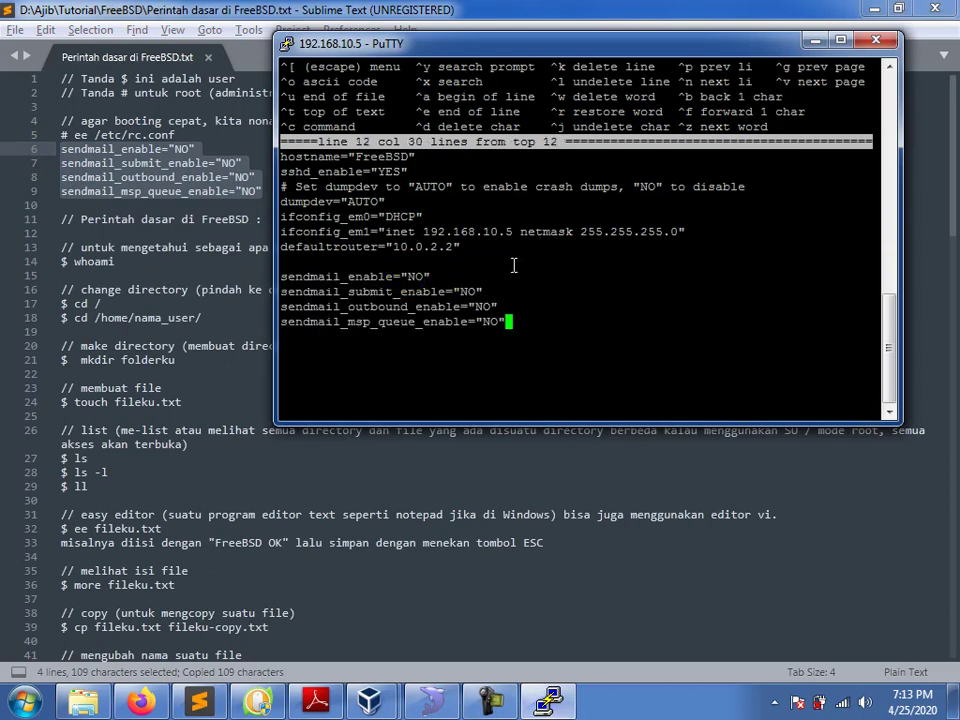
pyautogui.press('Return')
pyautogui.press('Return')
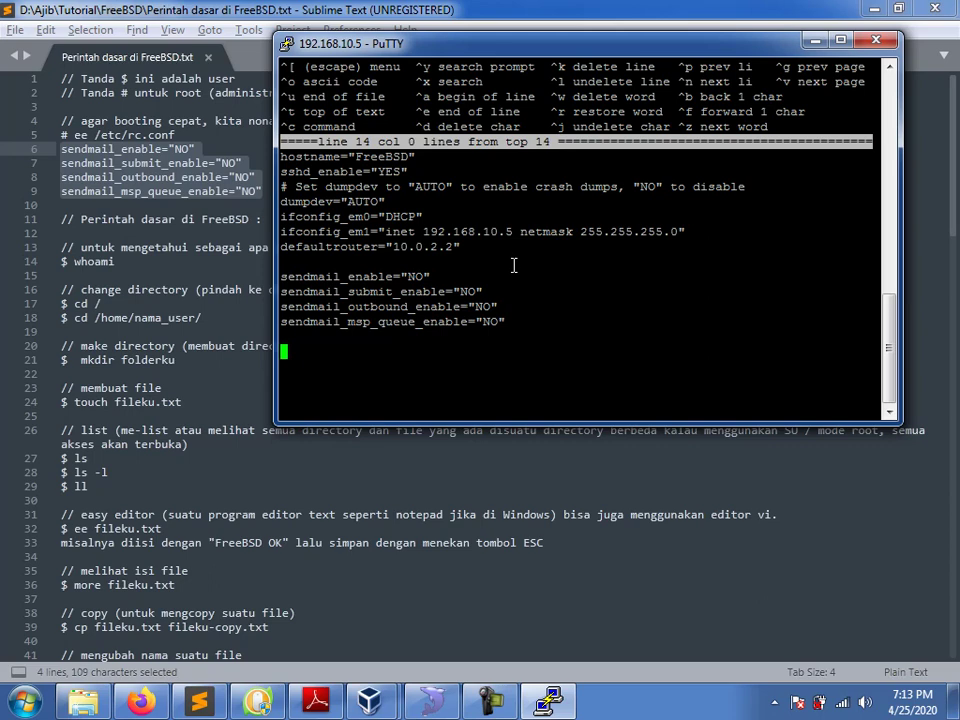
pyautogui.press('Escape')
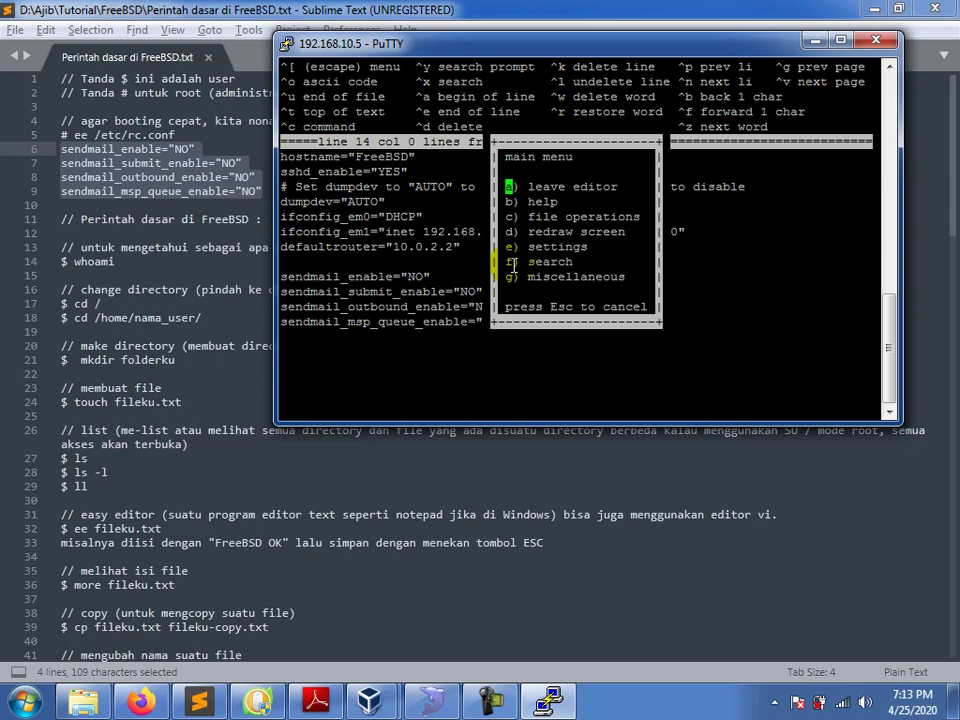
pyautogui.press('Return')
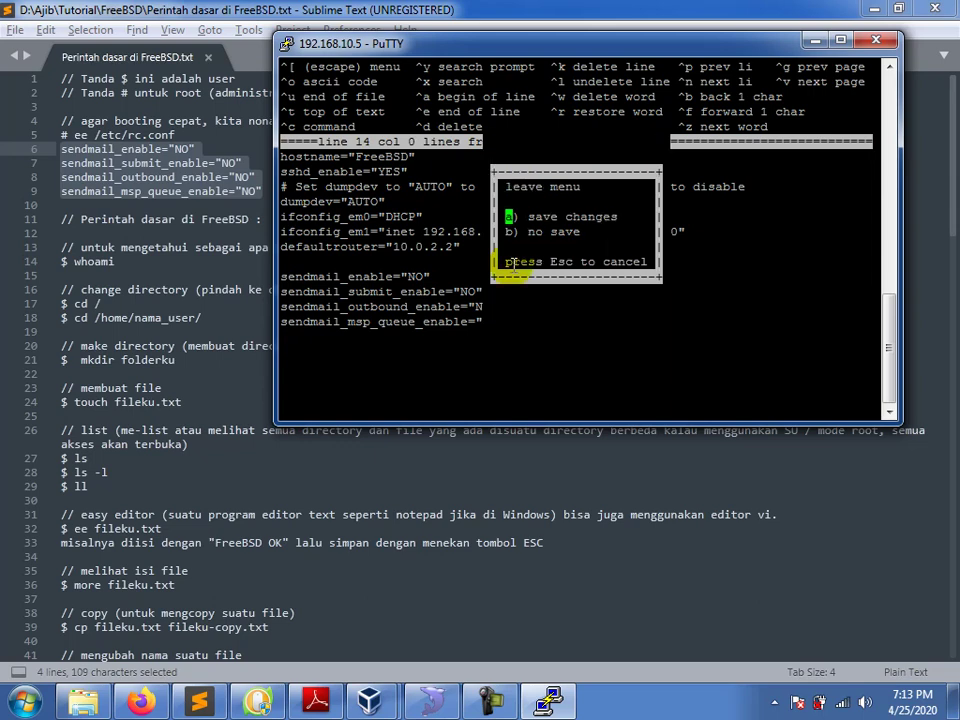
pyautogui.press('Return')
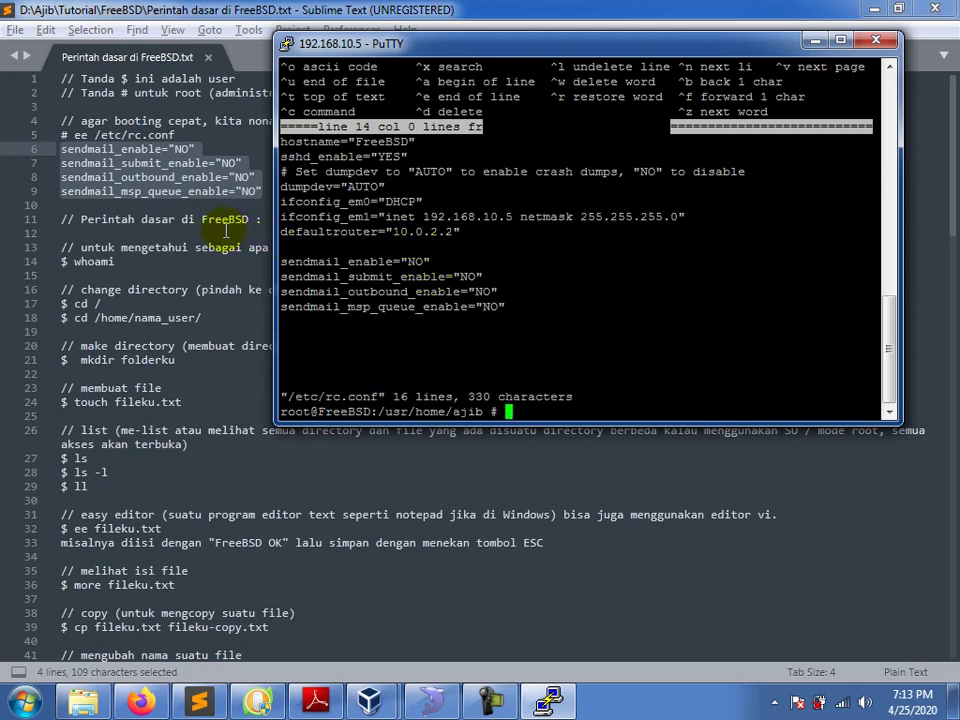
pyautogui.moveTo(346, 36); pyautogui.dragTo(588, 29)
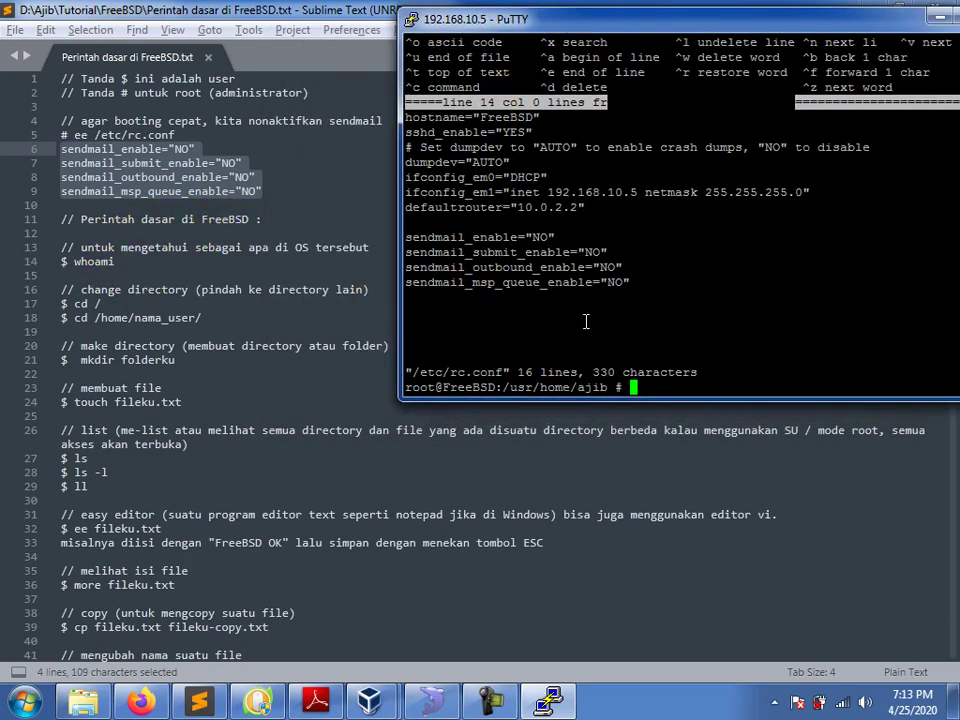
# - Run whoami and highlight the 'root' result and the root prompt
pyautogui.click(634, 300)
pyautogui.write('whoami')
pyautogui.press('Return')
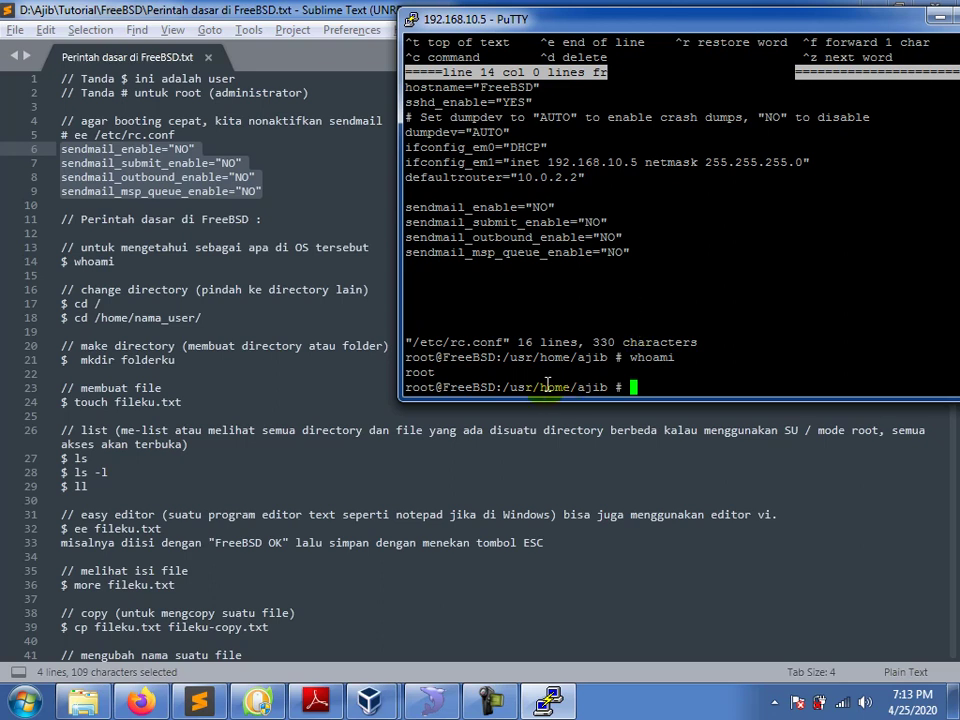
pyautogui.doubleClick(420, 372)
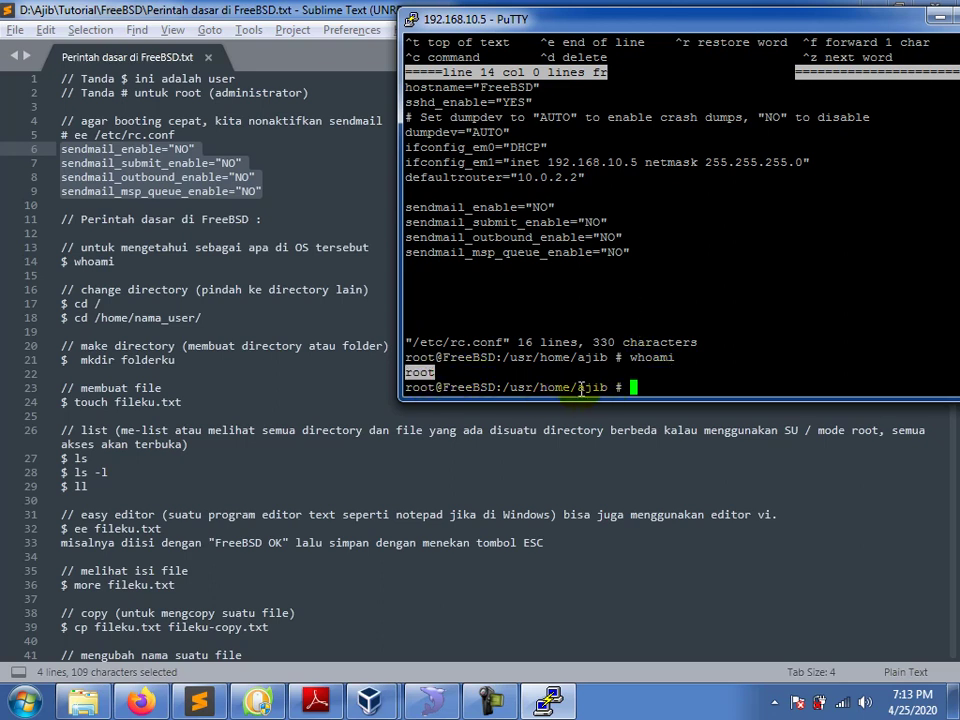
pyautogui.doubleClick(418, 388)
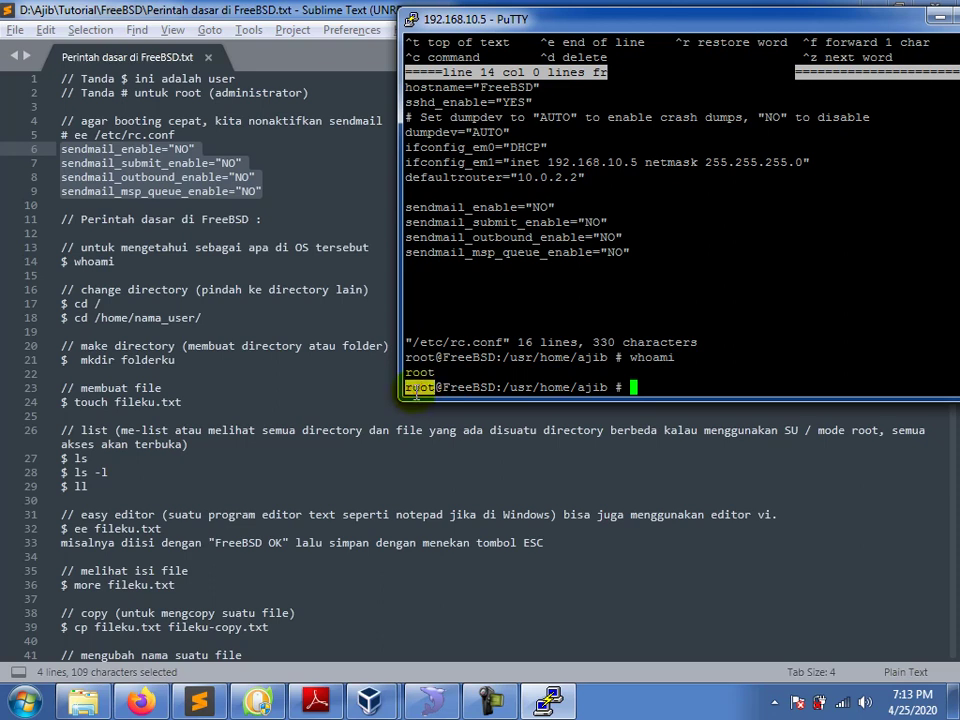
pyautogui.doubleClick(648, 358)
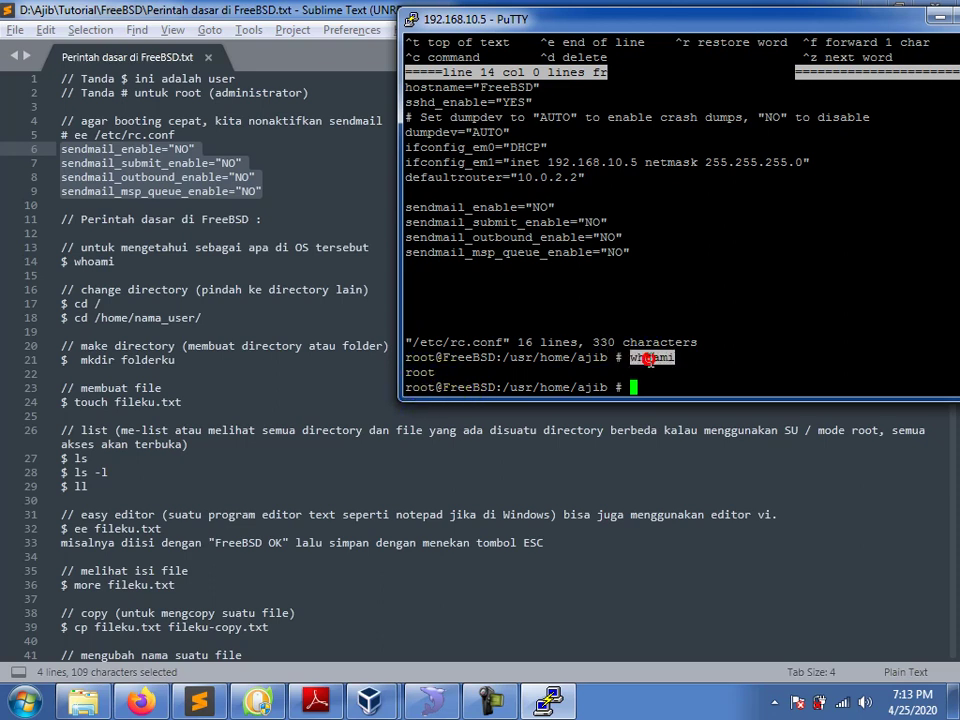
pyautogui.doubleClick(420, 372)
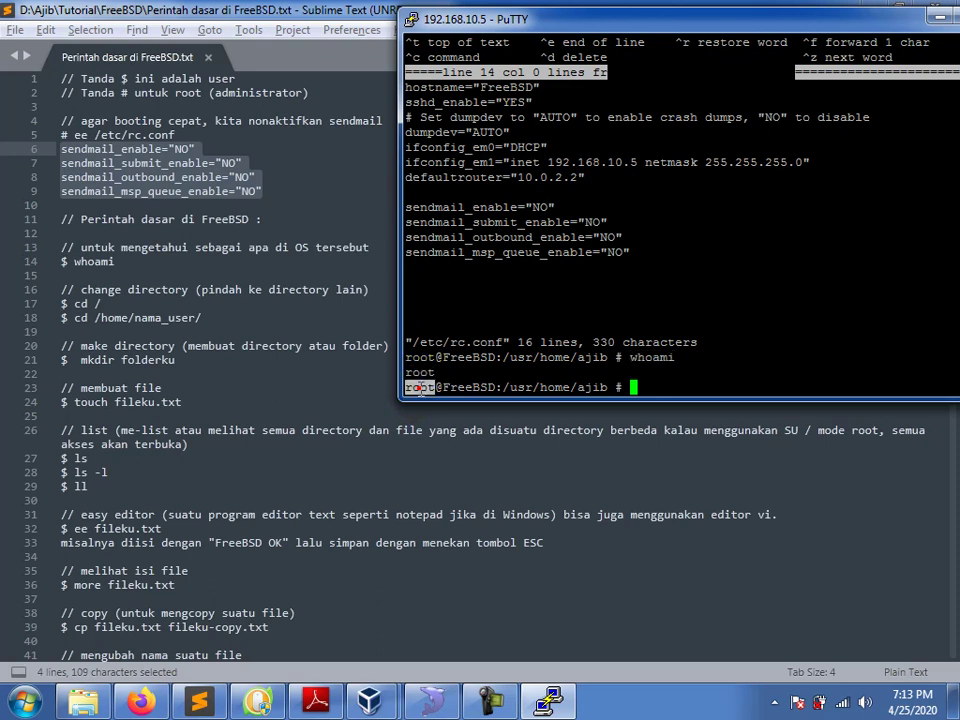
pyautogui.doubleClick(420, 389)
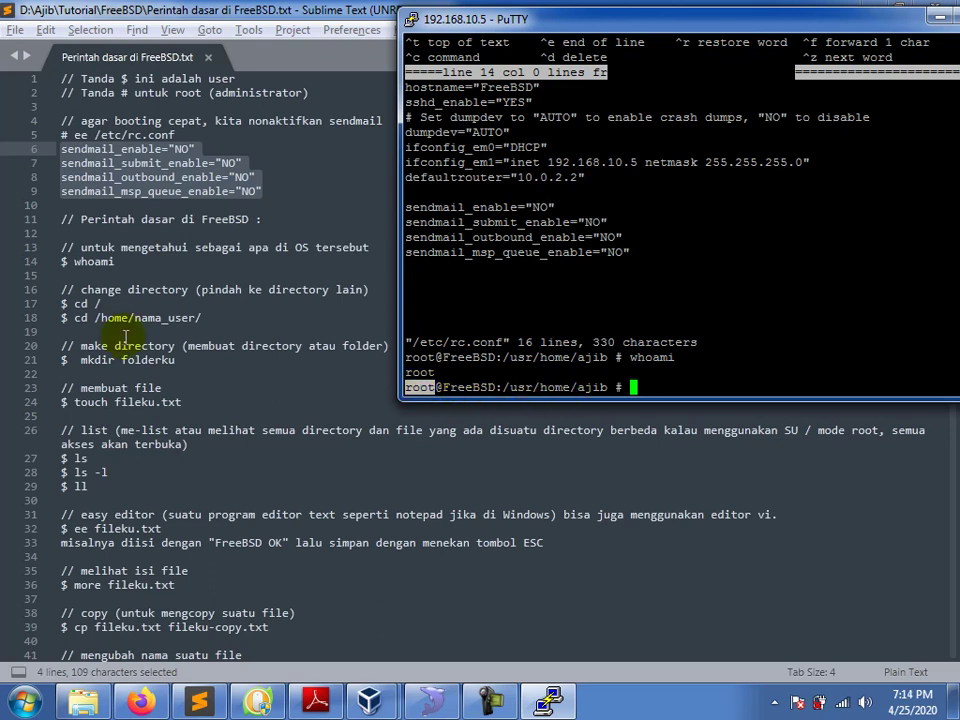
# - Change to the root directory with cd /
pyautogui.click(730, 350)
pyautogui.write('cd ')
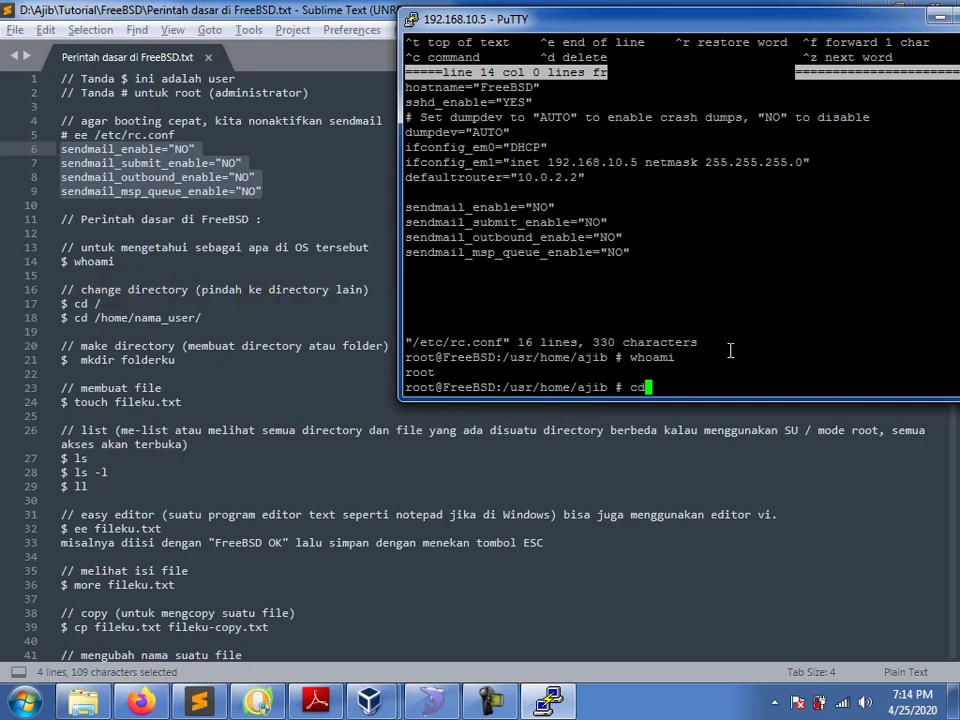
pyautogui.write('/')
pyautogui.press('Return')
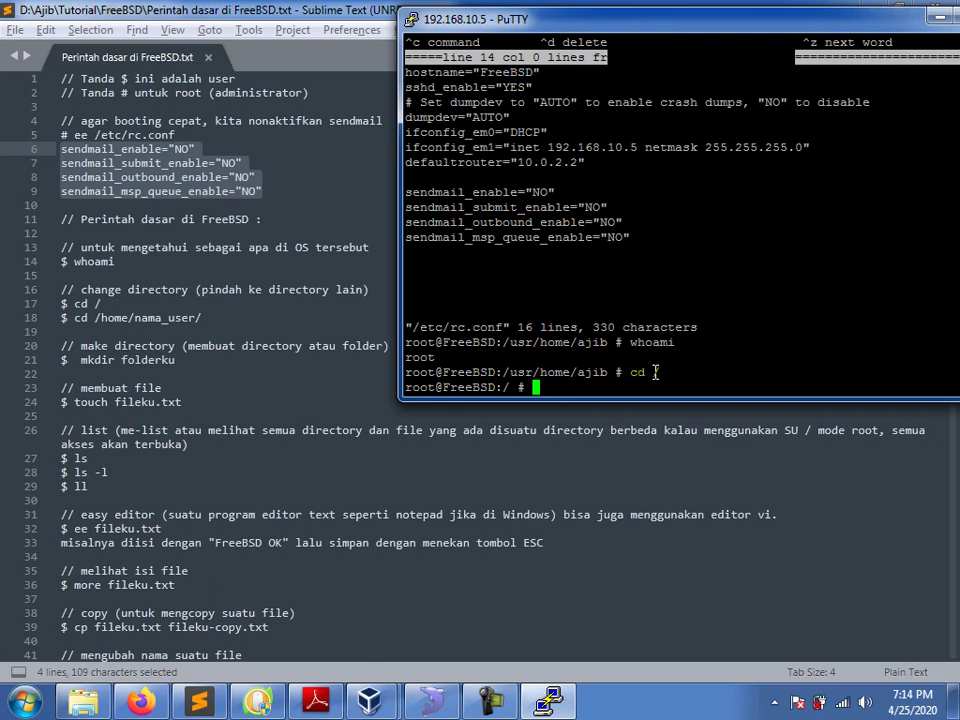
pyautogui.click(100, 303)
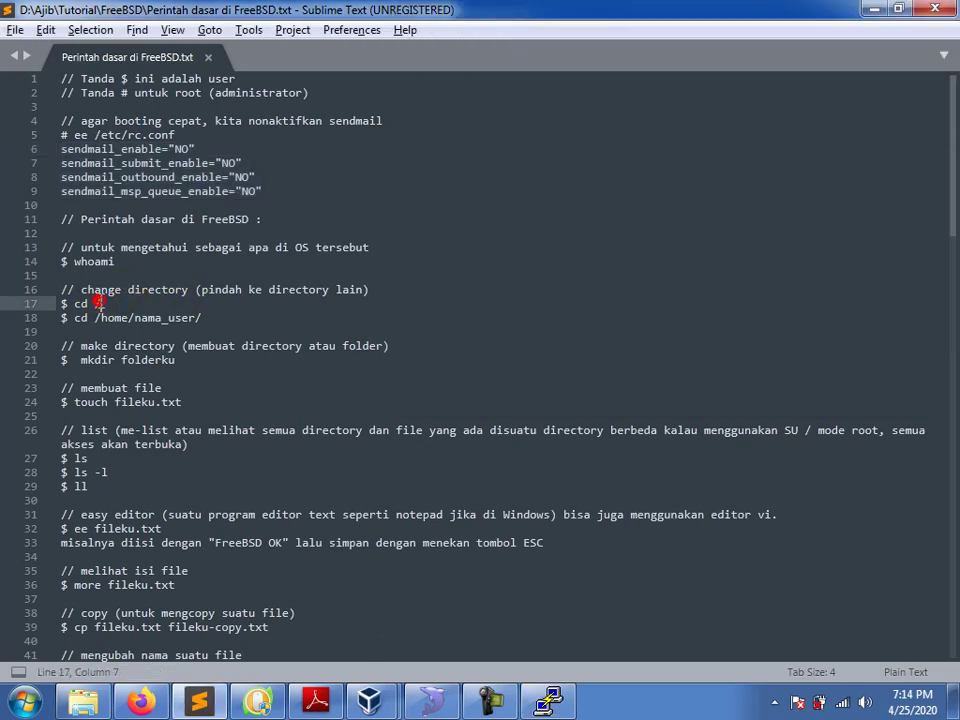
pyautogui.doubleClick(97, 304)
pyautogui.hotkey('alt', 'Tab')
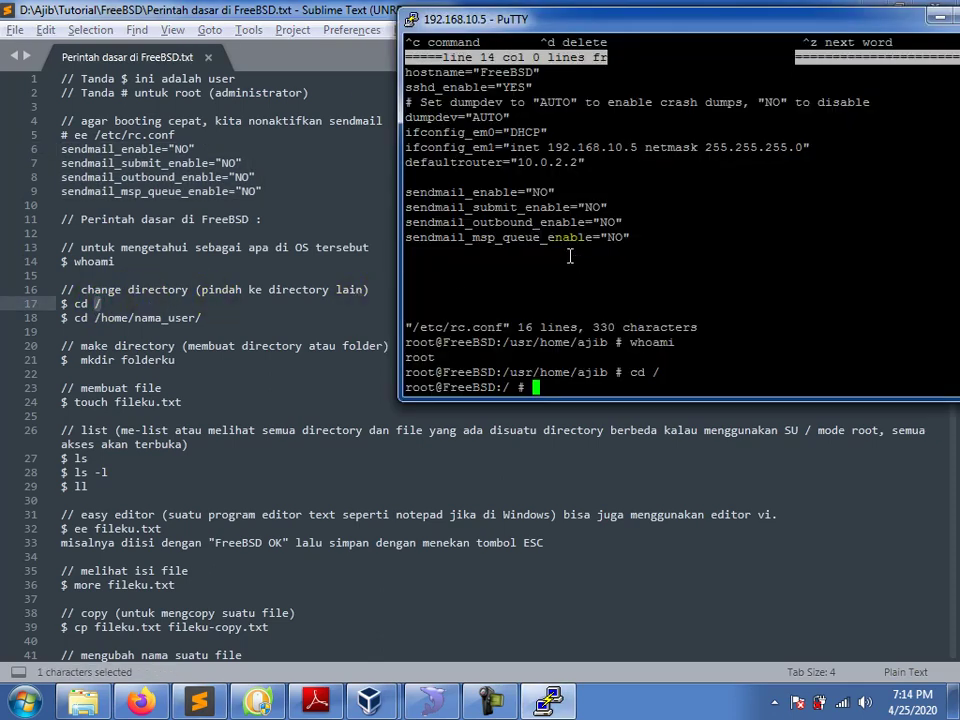
# - List / with ls and highlight entries such as bin, .cshrc and etc
pyautogui.write('ls')
pyautogui.press('Return')
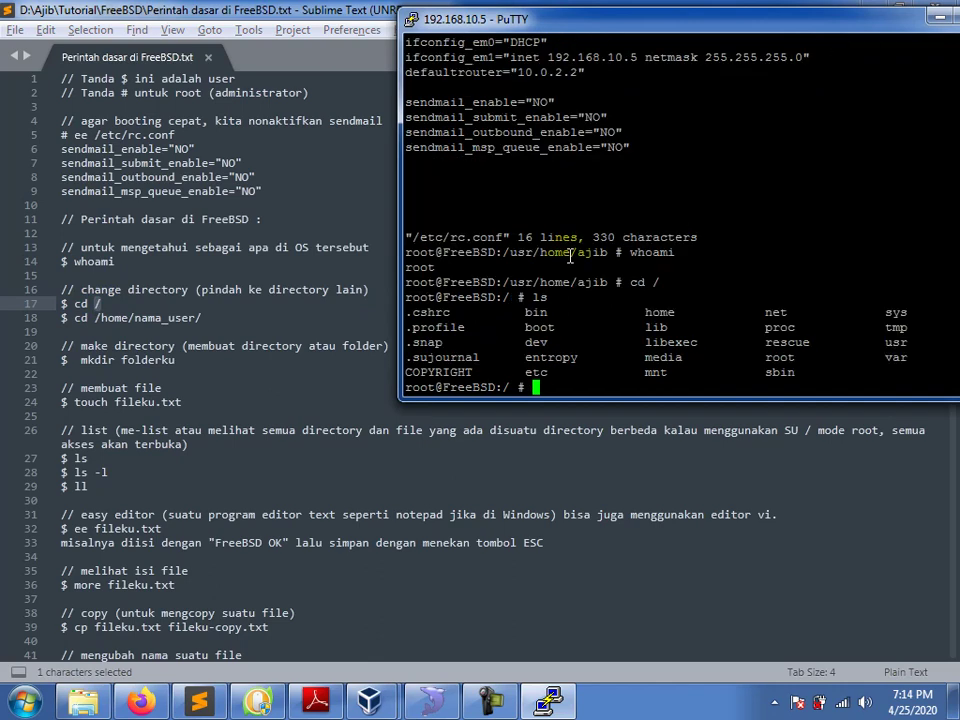
pyautogui.doubleClick(523, 315)
pyautogui.click(538, 320)
pyautogui.tripleClick(536, 339)
pyautogui.click(536, 339)
pyautogui.moveTo(450, 313); pyautogui.dragTo(405, 313)
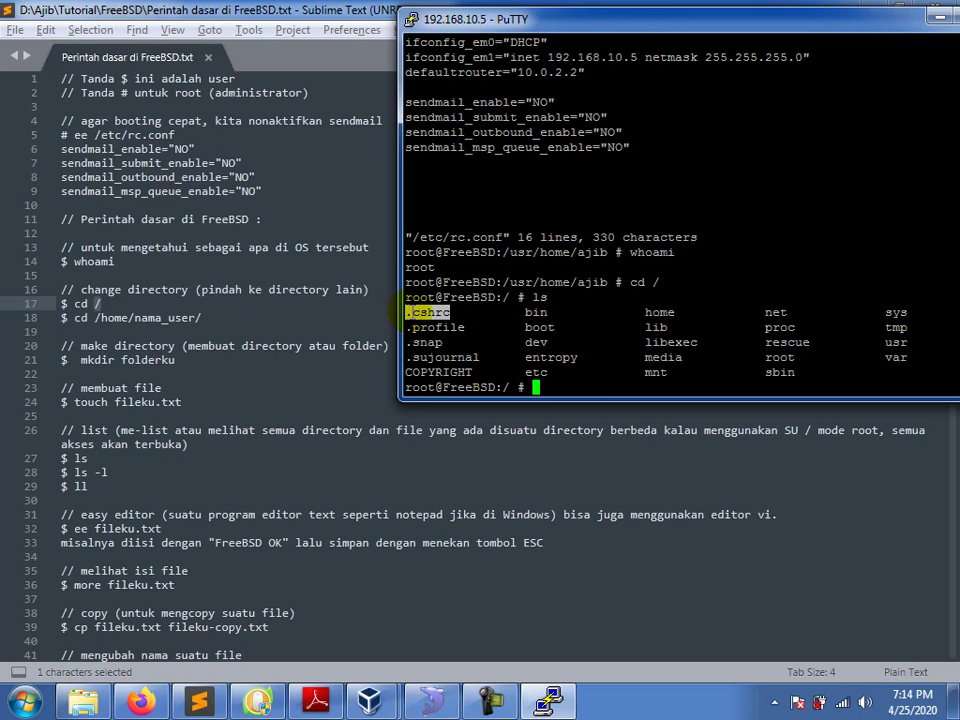
pyautogui.moveTo(528, 376); pyautogui.dragTo(555, 374)
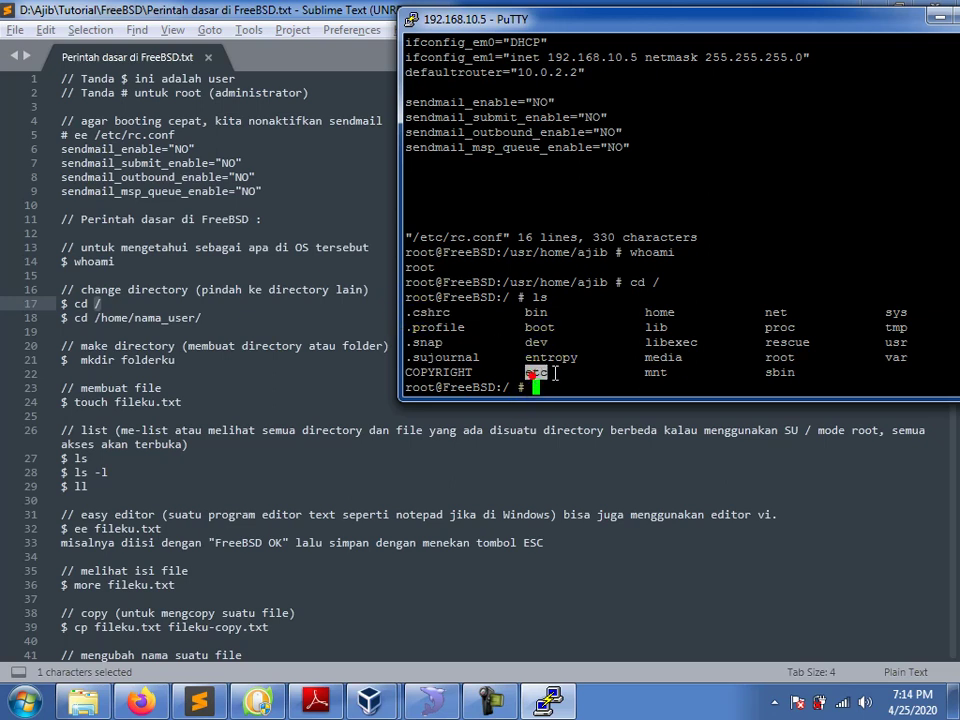
pyautogui.click(615, 376)
# - Run ls -l to show permissions, owners and the wheel group
pyautogui.write('ls -l')
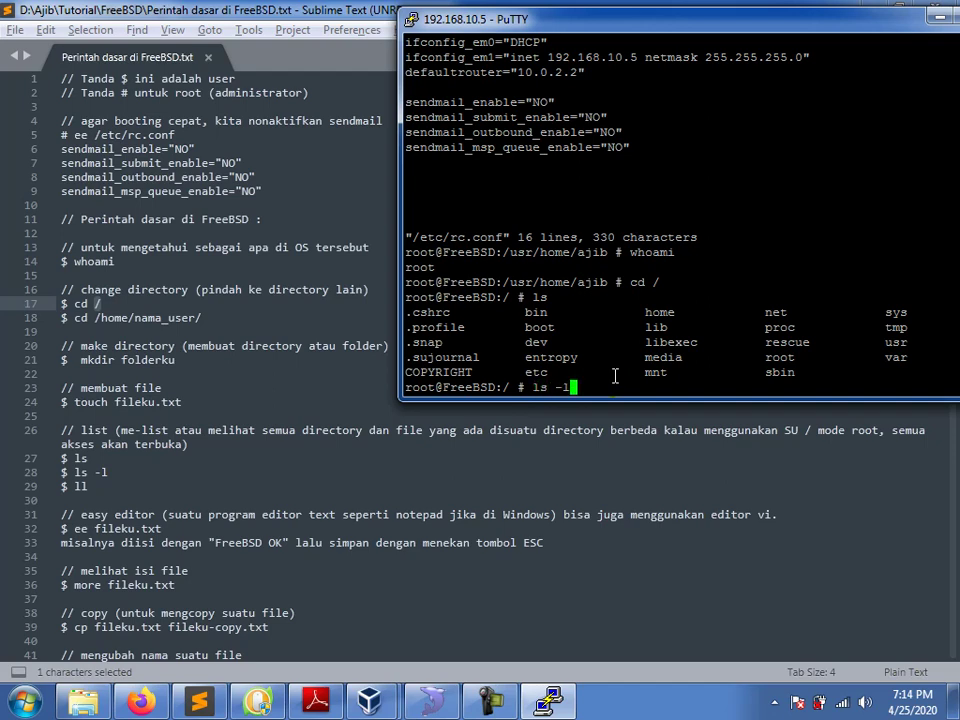
pyautogui.press('Return')
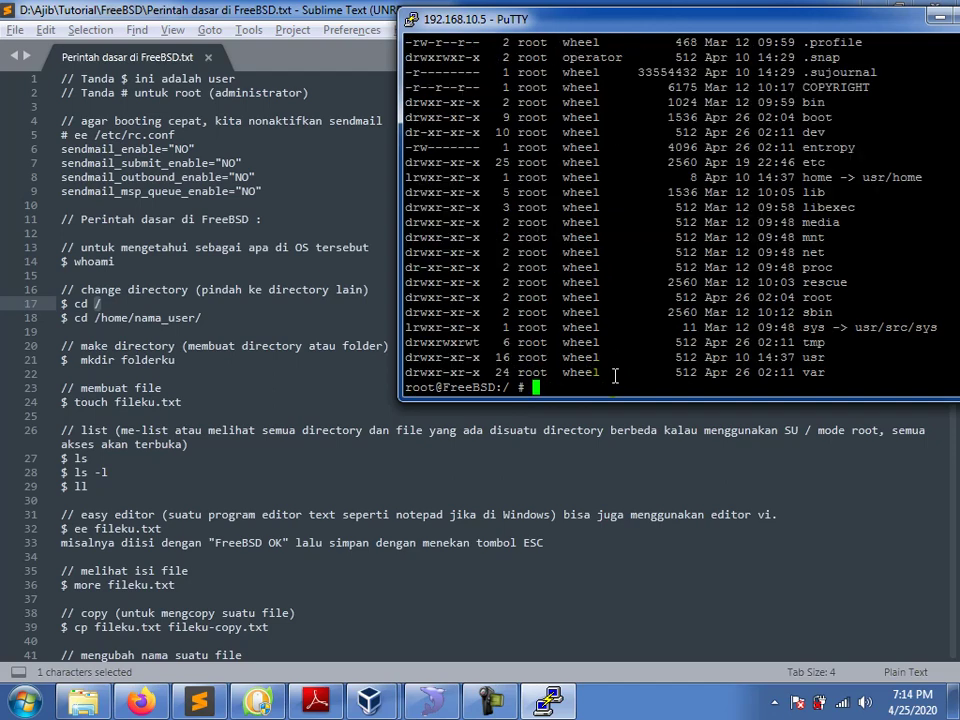
pyautogui.scroll(10, 622, 376)
pyautogui.scroll(-10, 622, 376)
pyautogui.moveTo(407, 216); pyautogui.dragTo(406, 231)
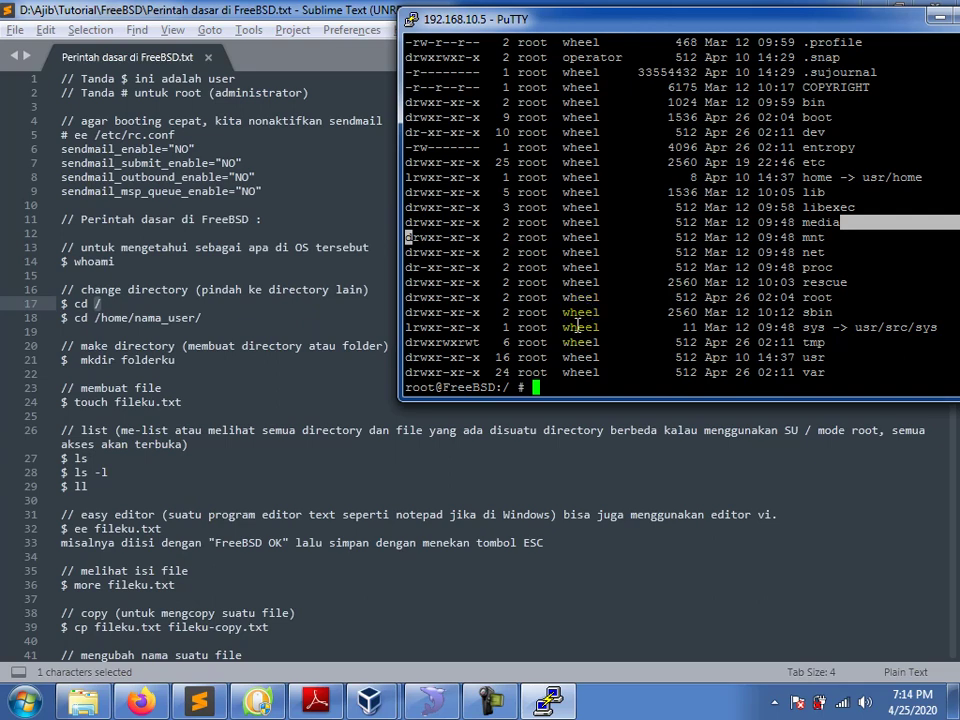
# - Tab-complete cd into the user's home folder under /home and list its dotfiles with ls
pyautogui.write('cd /home/aji')
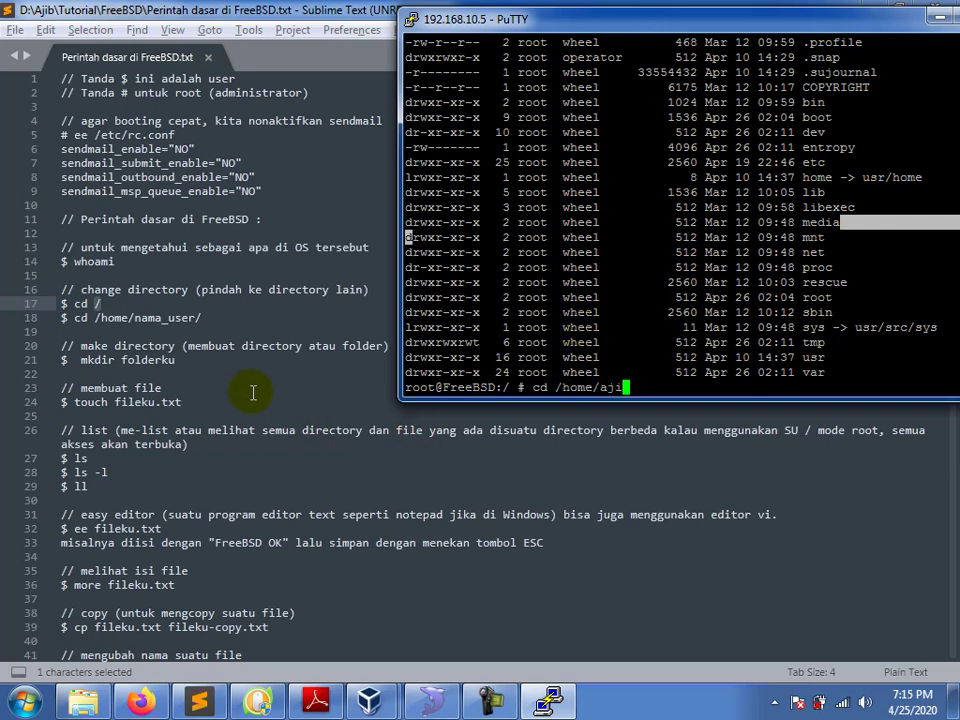
pyautogui.press('Tab')
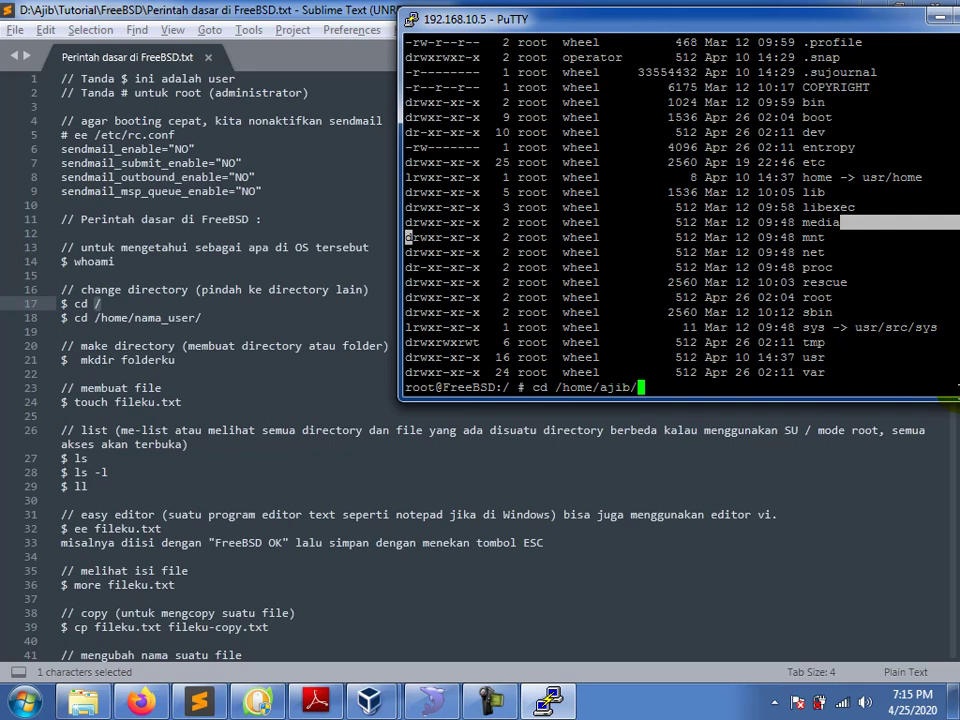
pyautogui.press('Return')
pyautogui.write('ls')
pyautogui.press('Return')
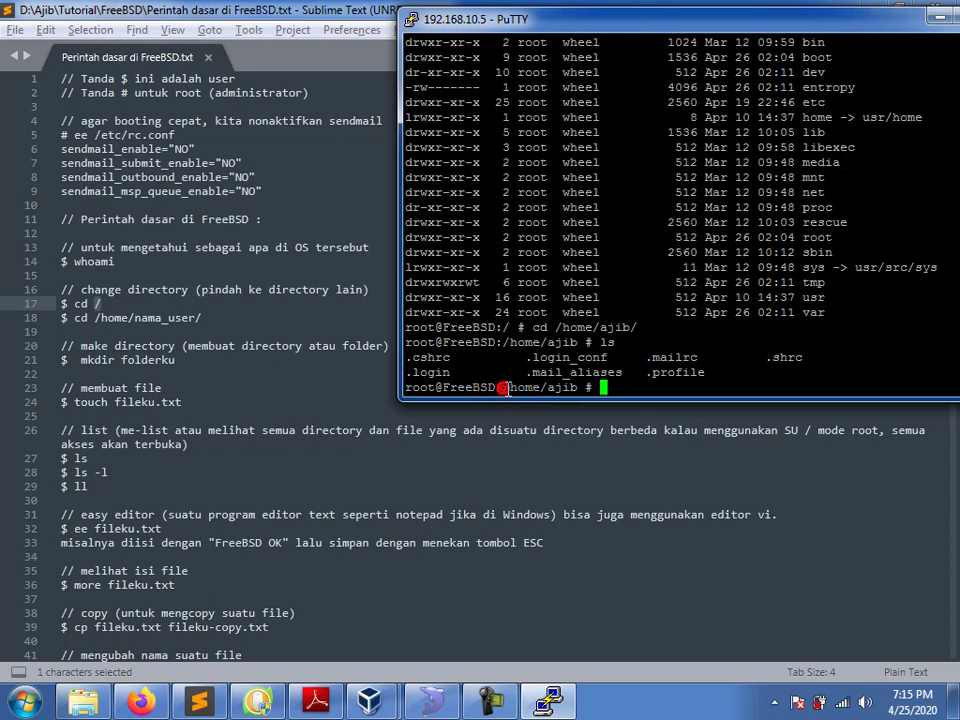
# - Highlight the host name and /home path shown in the shell prompt
pyautogui.moveTo(503, 387); pyautogui.dragTo(578, 387)
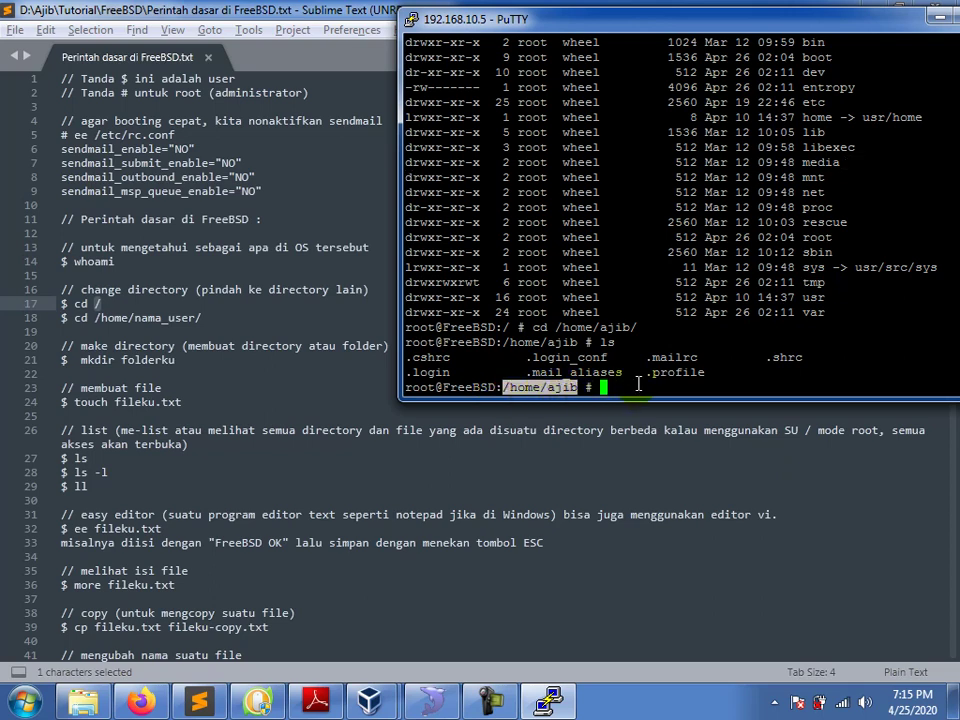
pyautogui.click(512, 386)
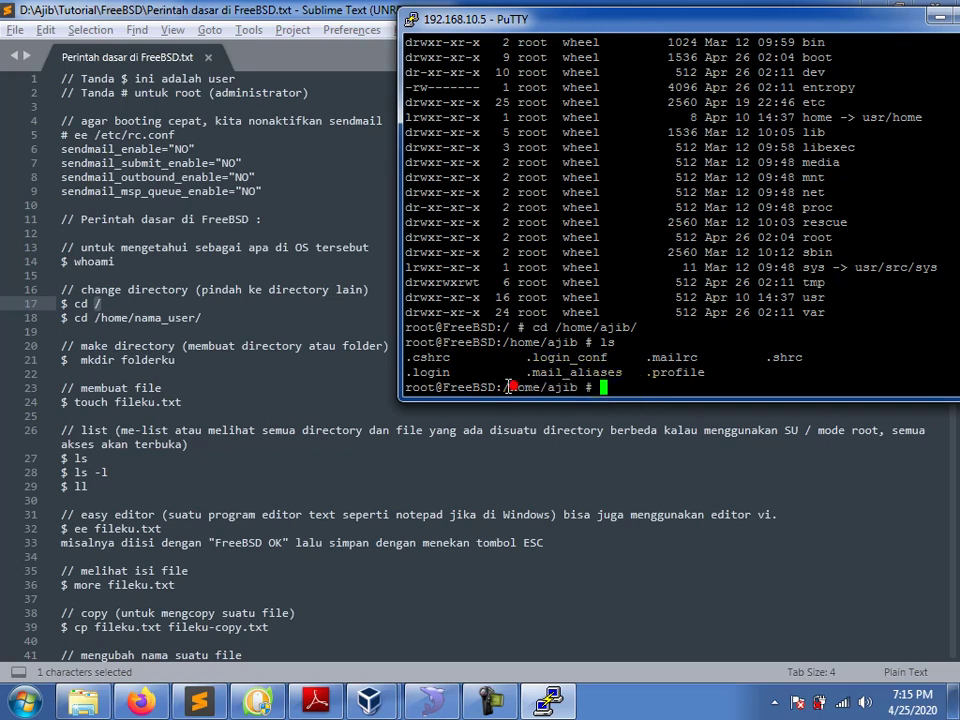
pyautogui.doubleClick(500, 386)
pyautogui.click(421, 387)
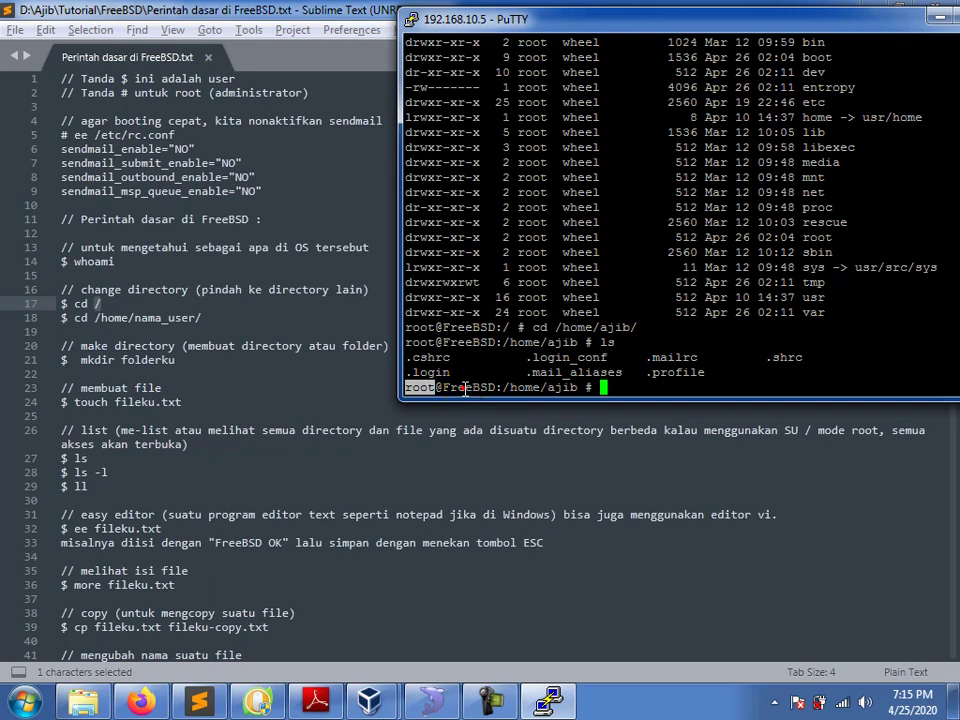
pyautogui.doubleClick(462, 388)
pyautogui.moveTo(495, 387); pyautogui.dragTo(580, 390)
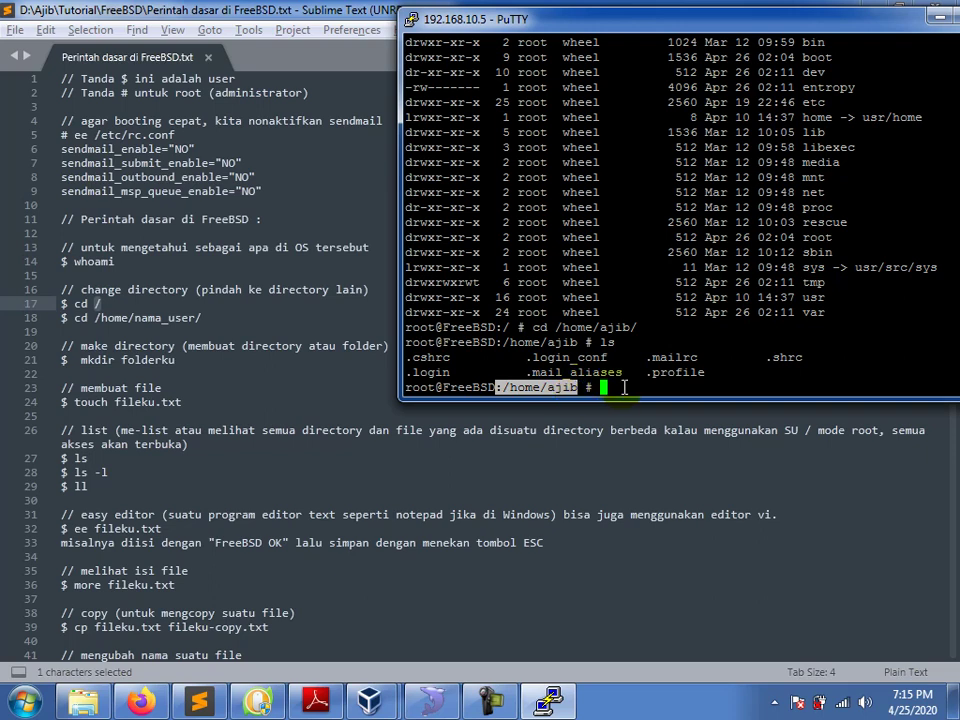
pyautogui.click(660, 386)
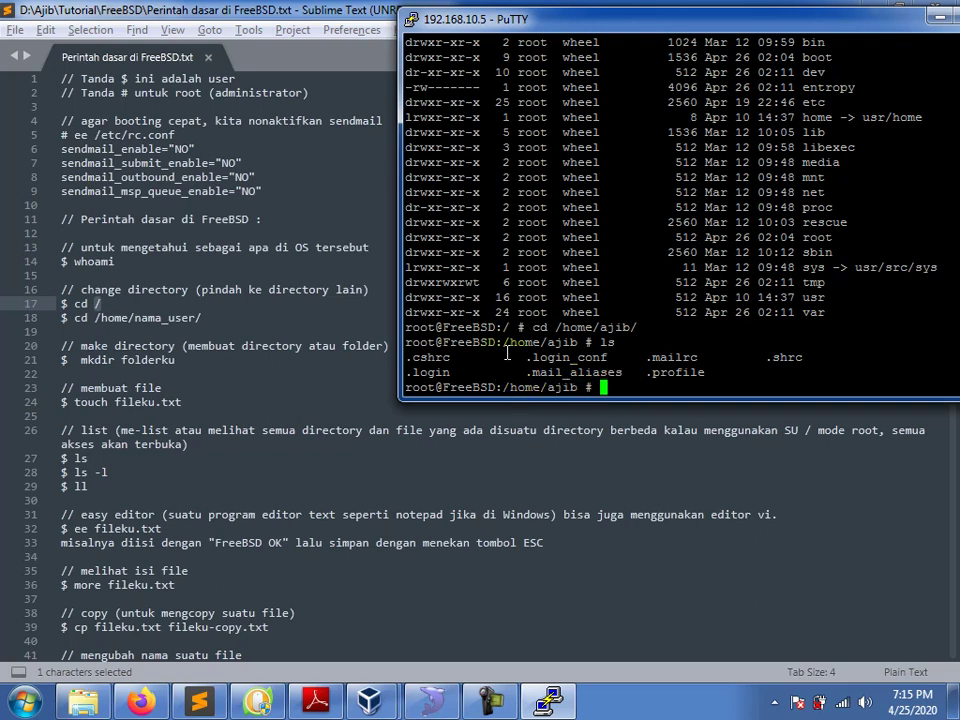
pyautogui.moveTo(503, 388); pyautogui.dragTo(575, 388)
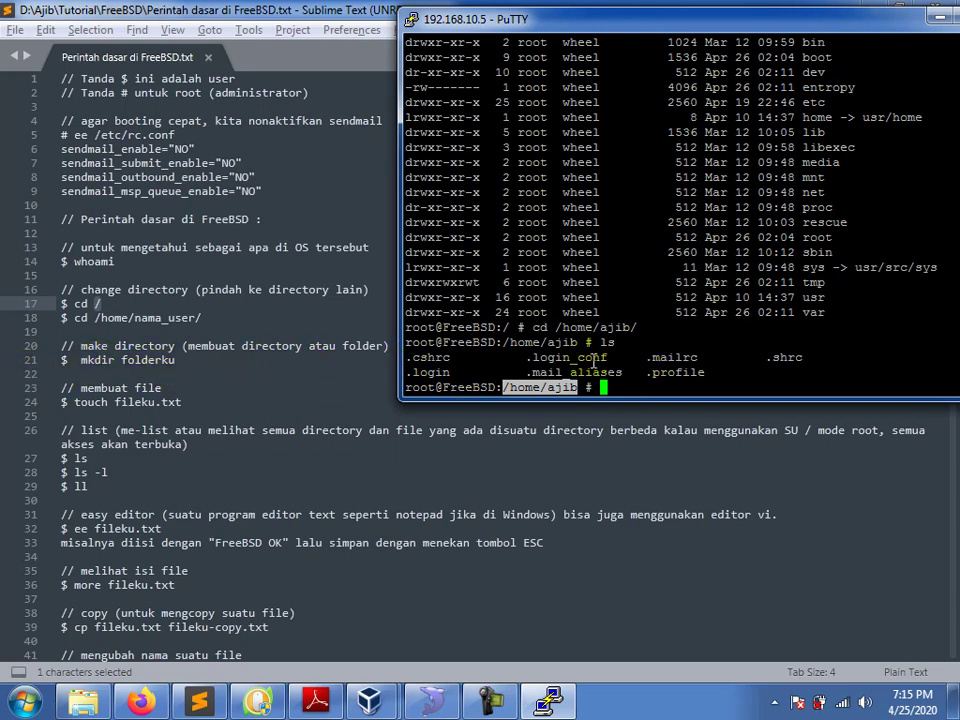
# - Create the folderku directory with mkdir and confirm it appears in the ls listing
pyautogui.click(467, 279)
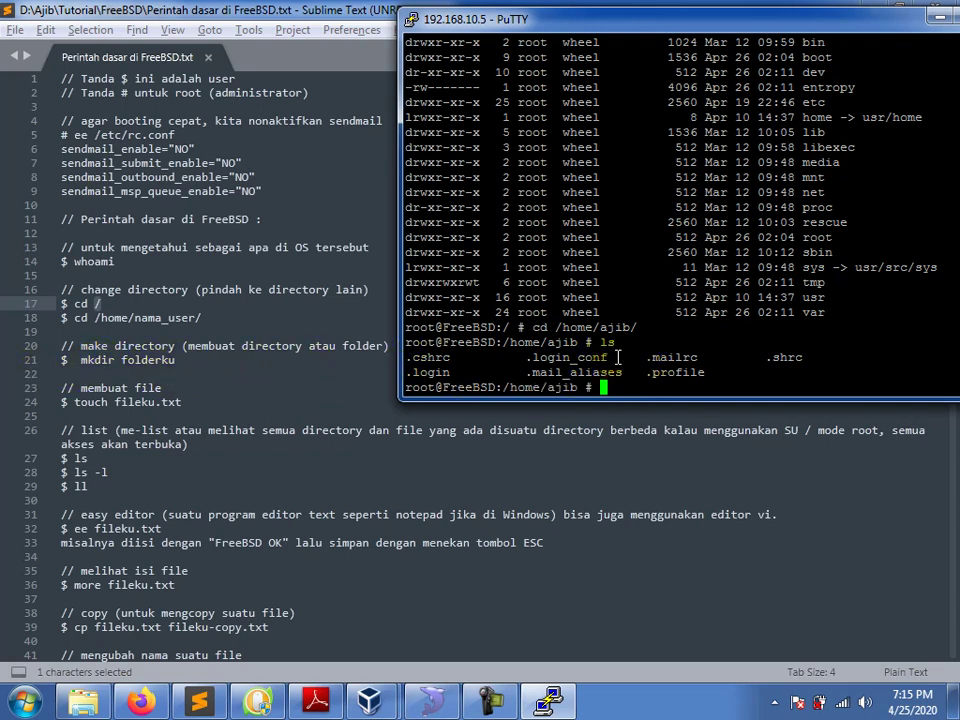
pyautogui.write('mkdir folderku')
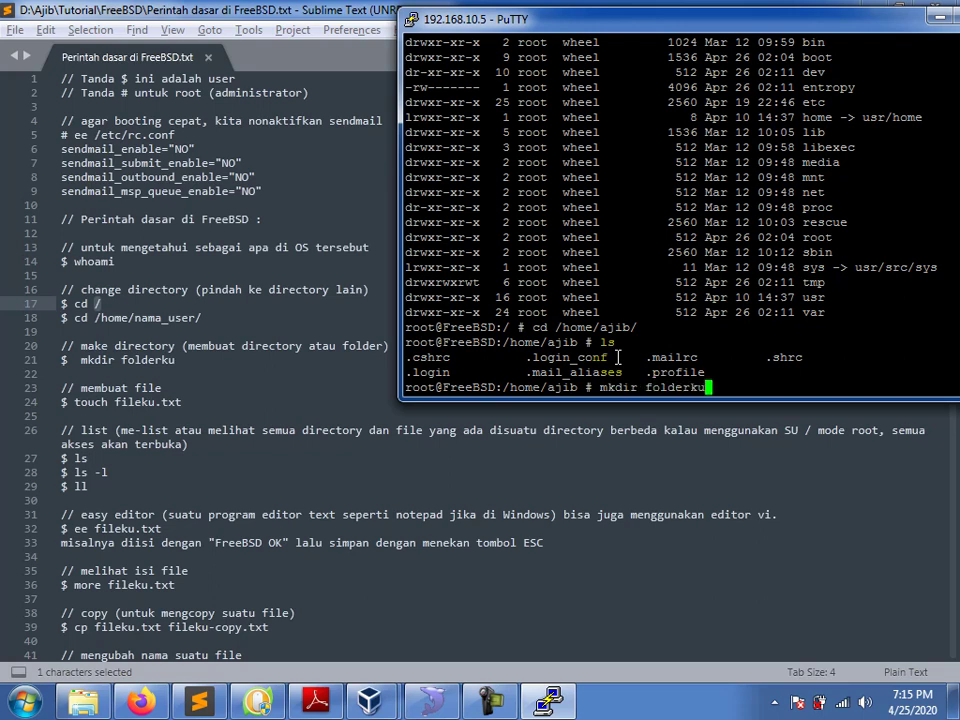
pyautogui.press('Return')
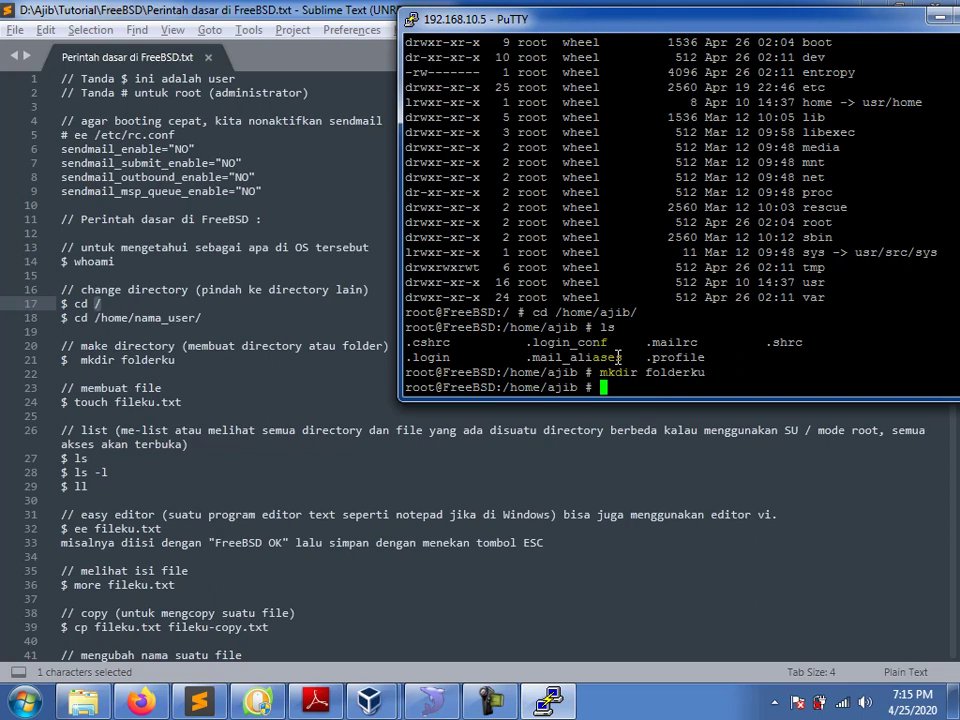
pyautogui.write('ls')
pyautogui.press('Return')
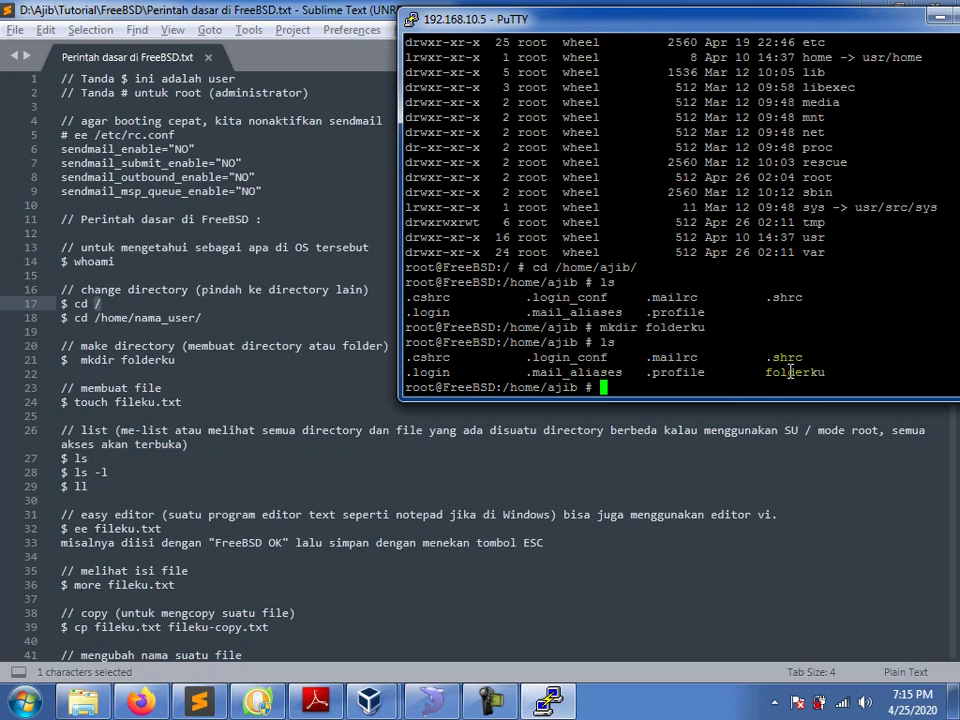
pyautogui.doubleClick(789, 372)
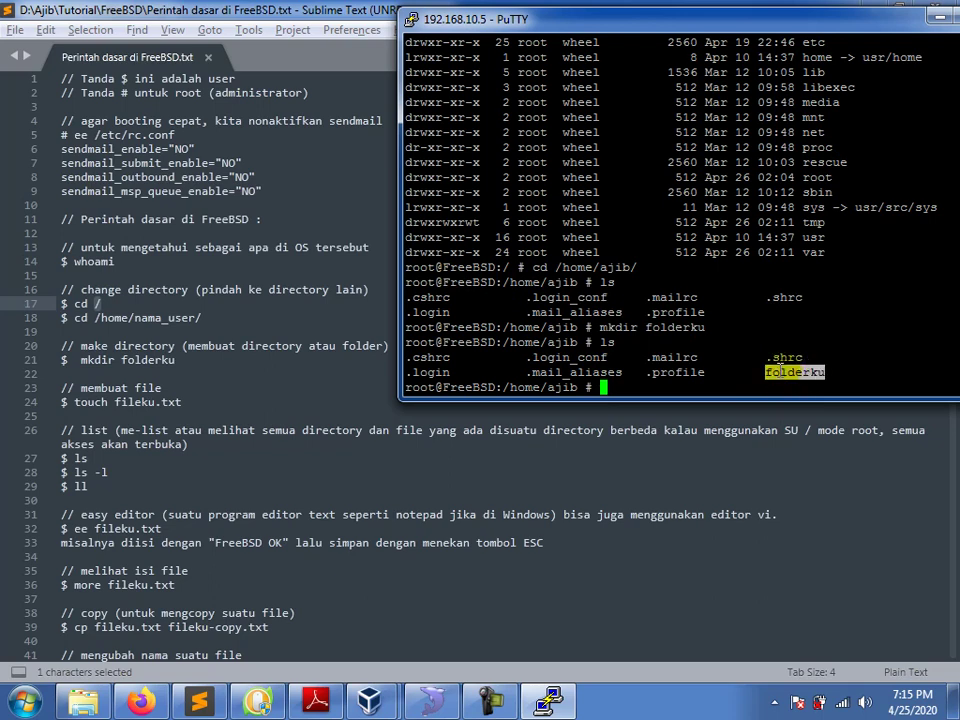
pyautogui.write('touch')
# - Cut the ls, ls -l, ll section (lines 26–29) and paste it below the cd line
pyautogui.click(87, 486)
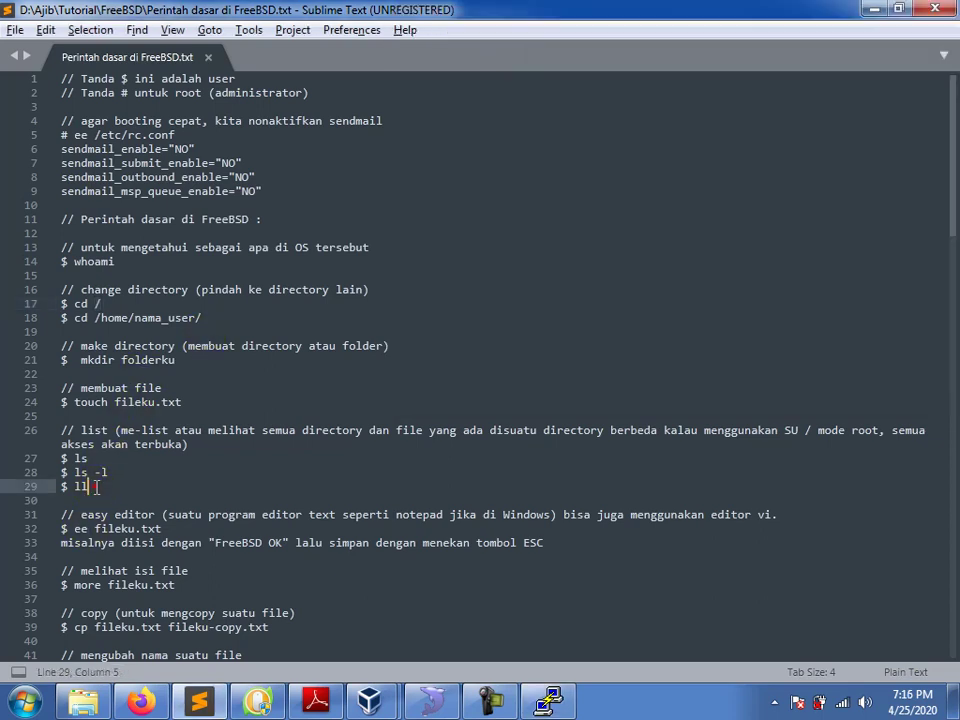
pyautogui.moveTo(87, 486); pyautogui.dragTo(57, 437)
pyautogui.hotkey('ctrl', 'x')
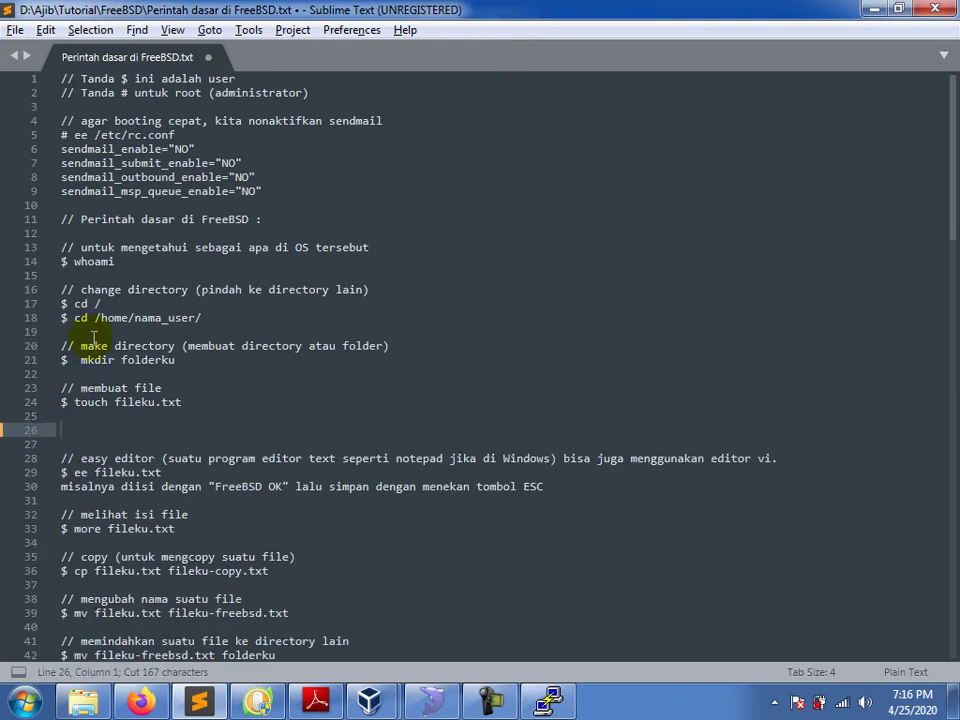
pyautogui.click(232, 316)
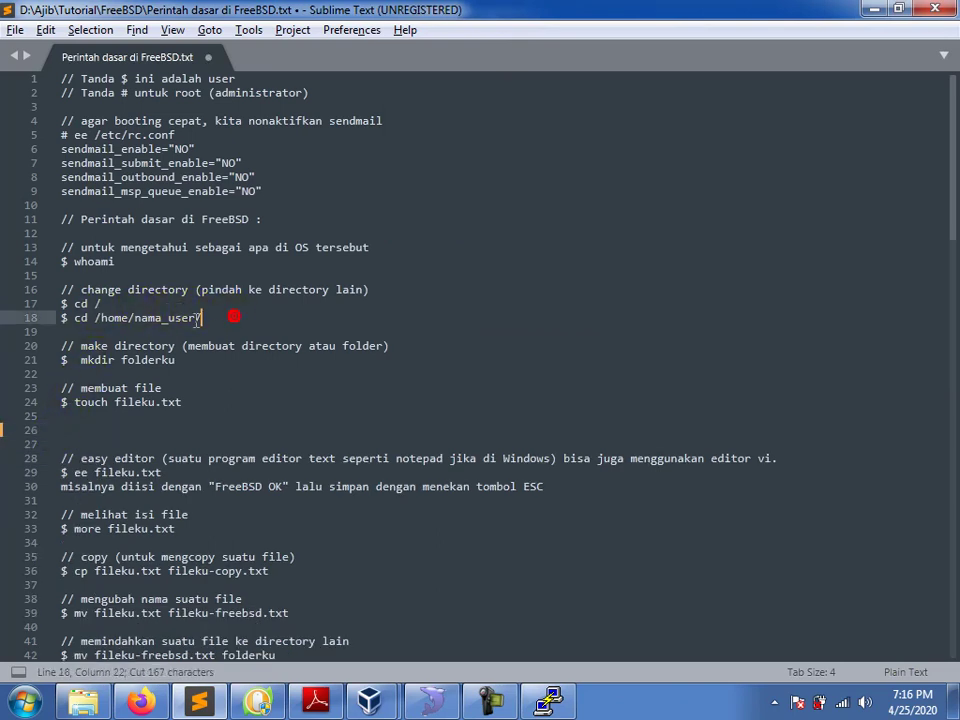
pyautogui.press('Return')
pyautogui.press('Return')
pyautogui.hotkey('ctrl', 'v')
pyautogui.press('Down')
pyautogui.press('Down')
pyautogui.press('Down')
pyautogui.press('Down')
pyautogui.press('Down')
pyautogui.press('Down')
pyautogui.press('Down')
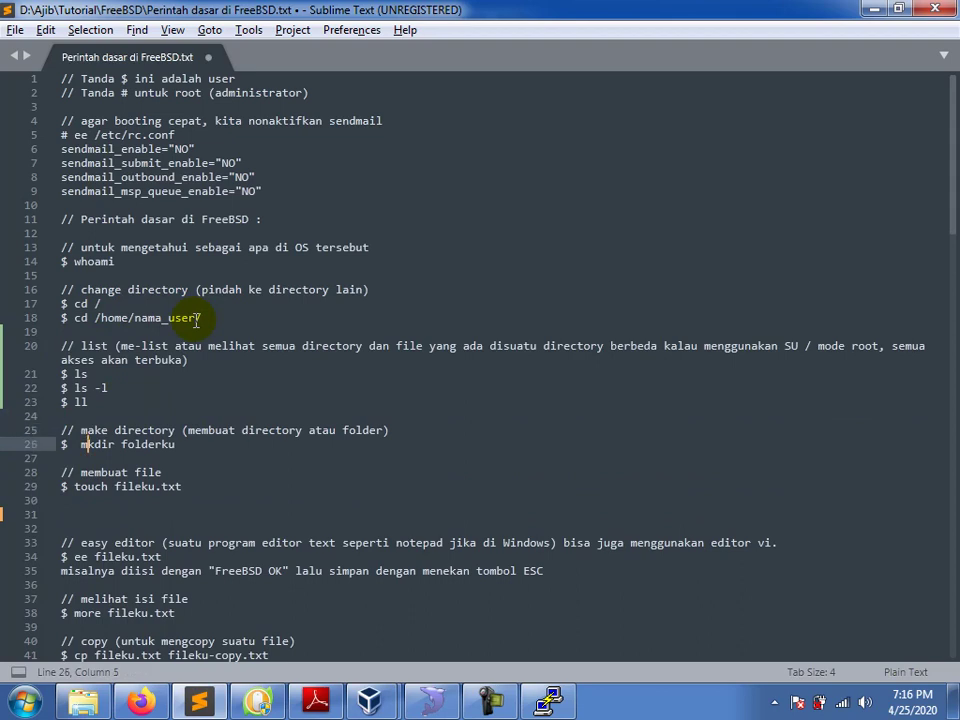
# - Delete the leftover blank lines and save the notes file
pyautogui.press('Delete')
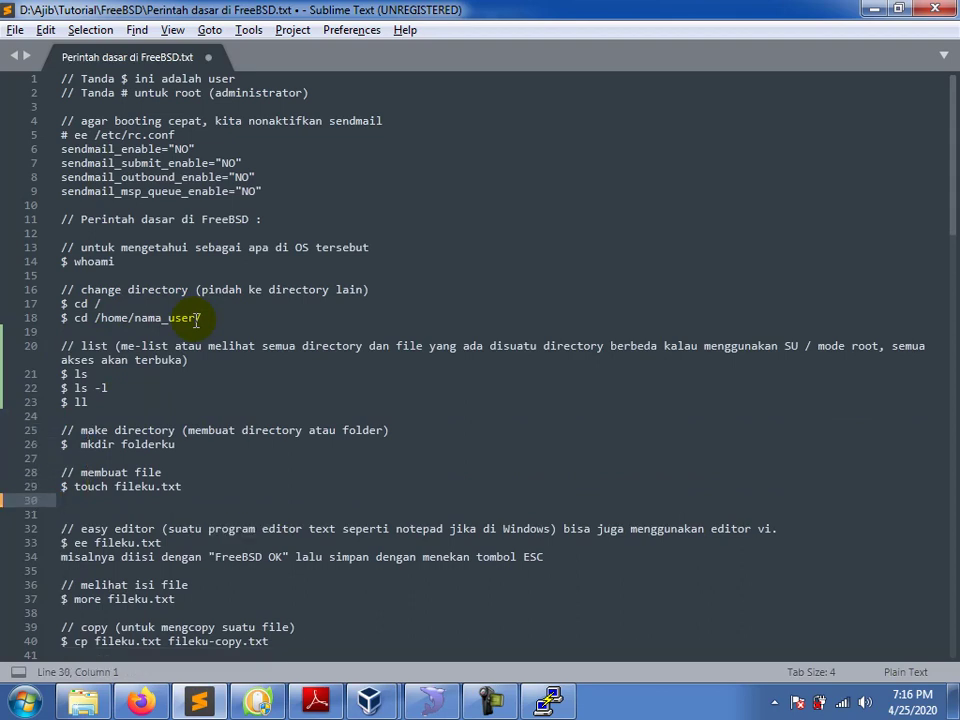
pyautogui.press('Delete')
pyautogui.hotkey('ctrl', 's')
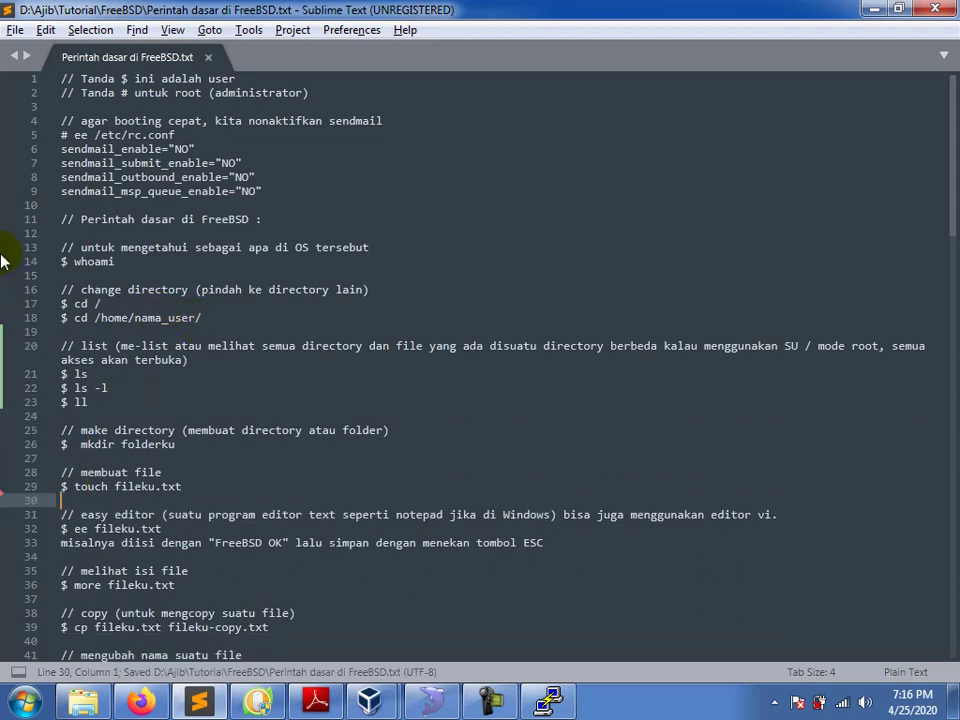
pyautogui.scroll(-1, 177, 376)
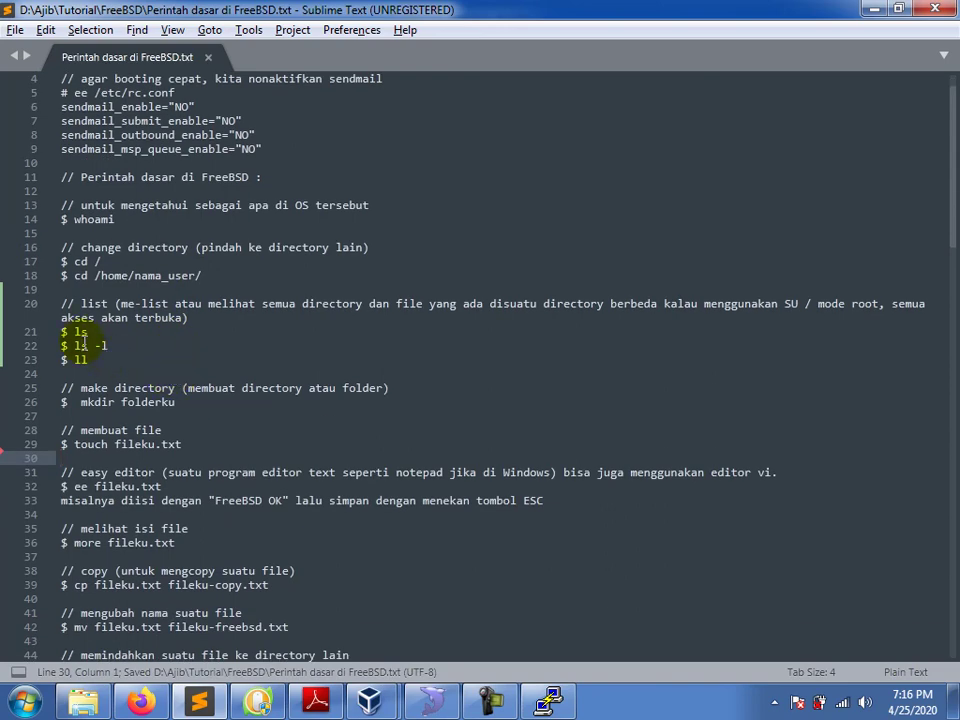
pyautogui.hotkey('alt', 'Tab')
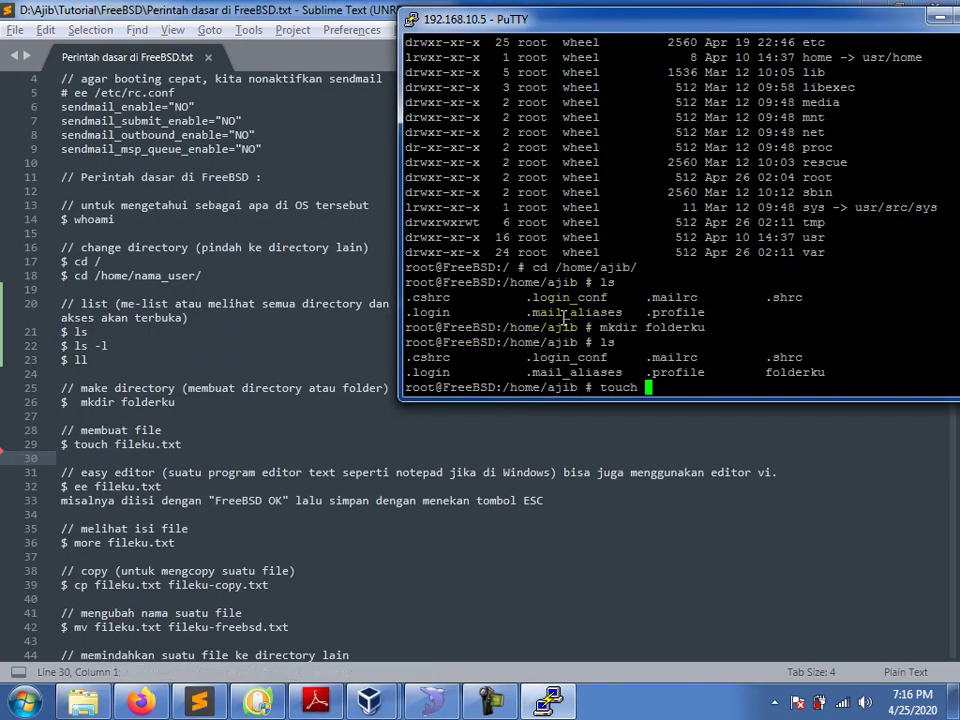
# - Run touch fileku.txt and confirm fileku.txt appears in ls beside folderku
pyautogui.doubleClick(81, 359)
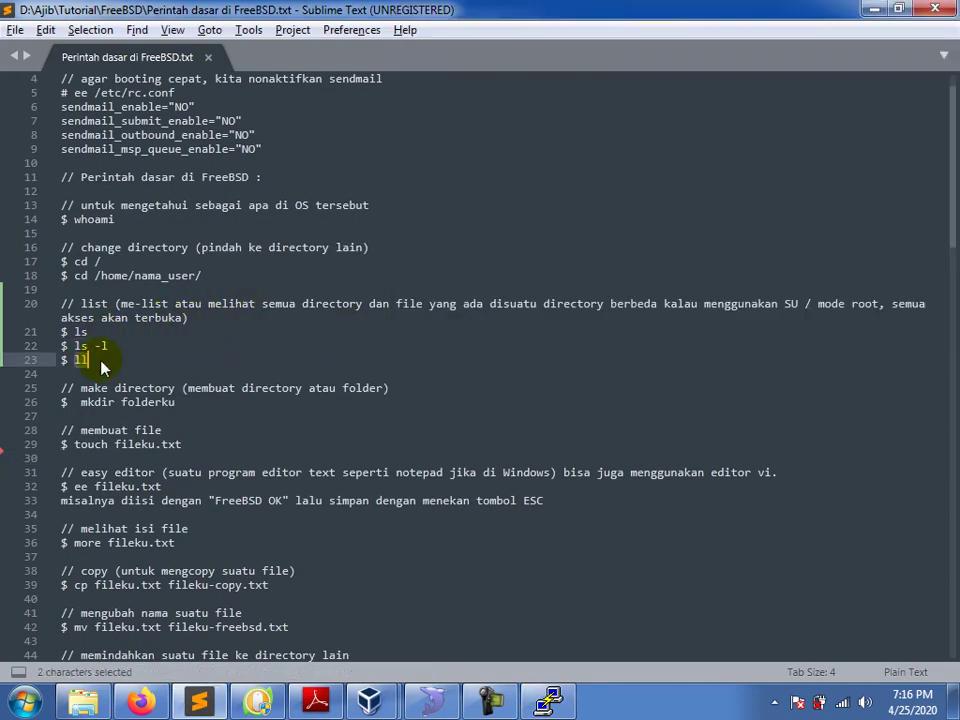
pyautogui.hotkey('alt', 'Tab')
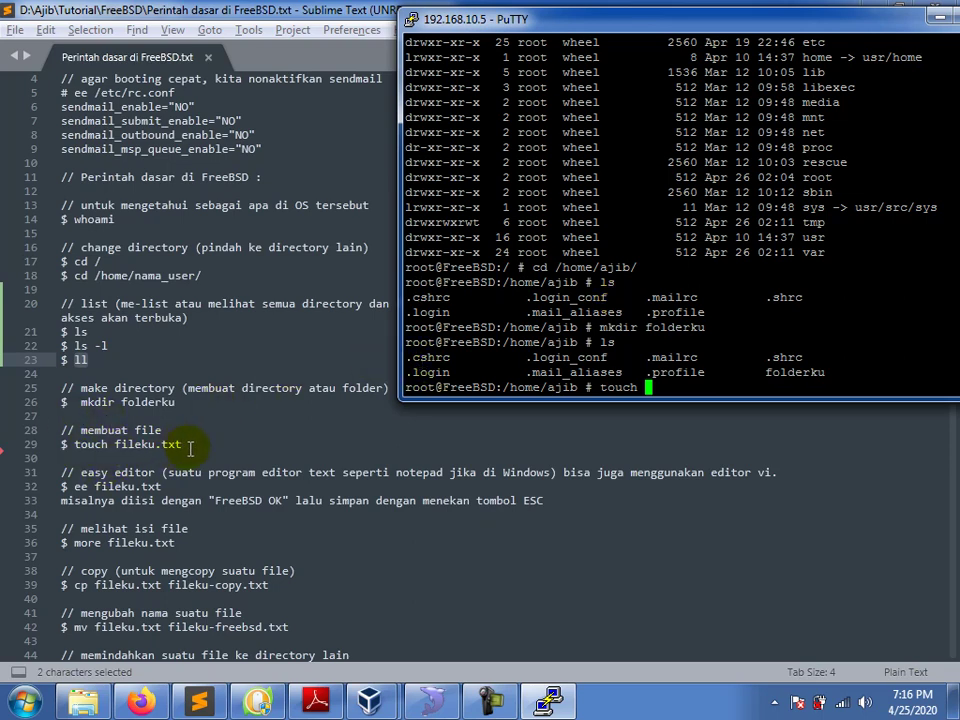
pyautogui.write('file')
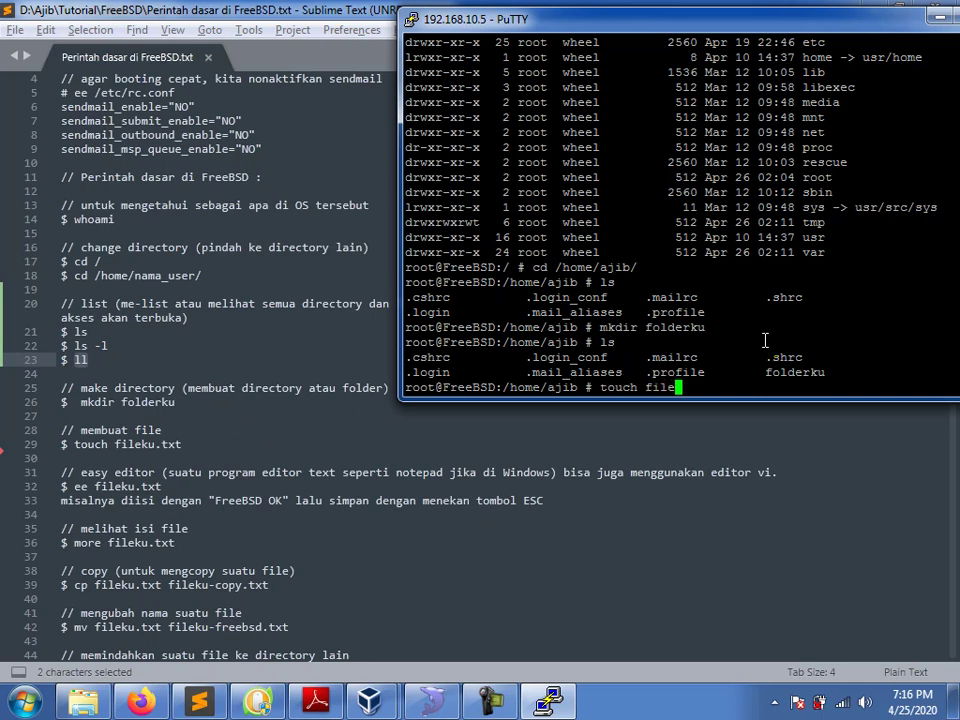
pyautogui.write('ku.txt')
pyautogui.press('Return')
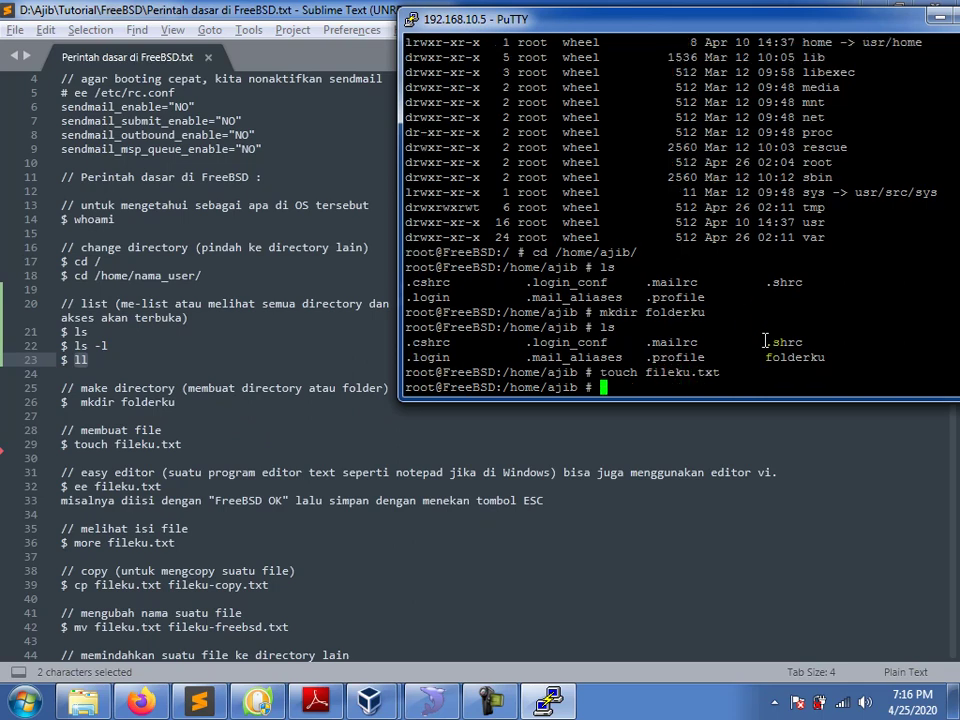
pyautogui.write('ls')
pyautogui.press('Return')
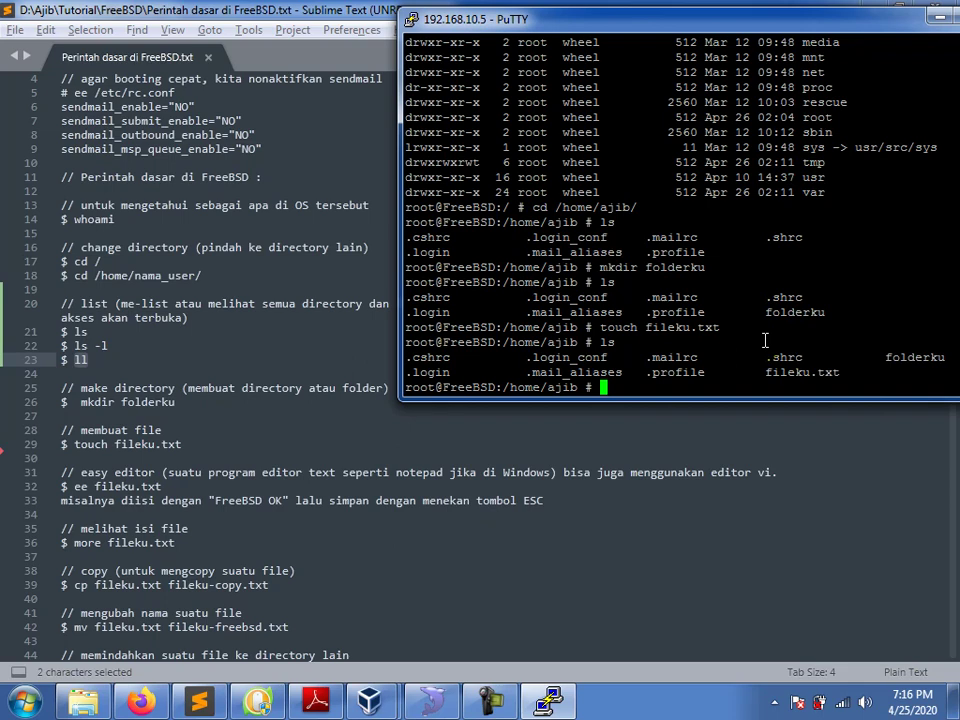
pyautogui.doubleClick(786, 373)
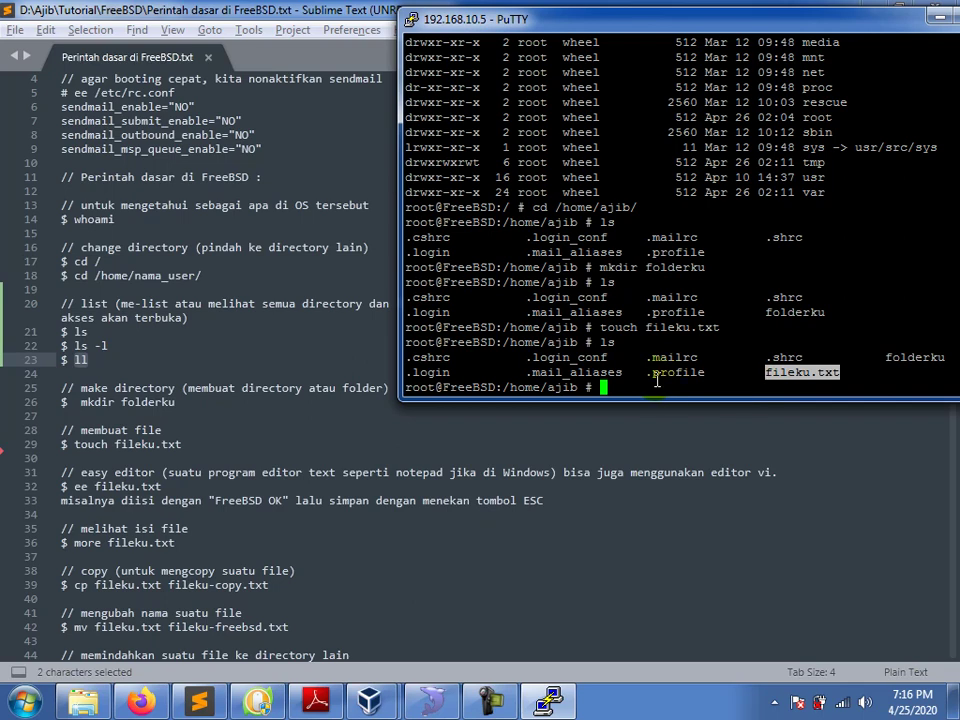
# - Open fileku.txt in the ee editor and copy 'FreeBSD OK' from the Sublime notes
pyautogui.write('ee ')
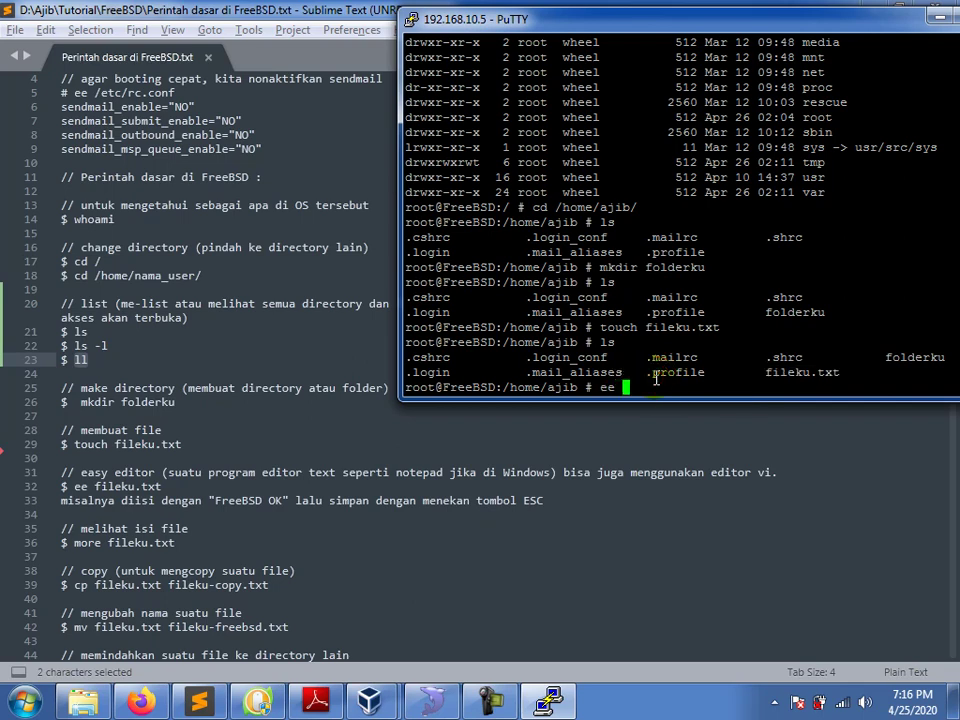
pyautogui.write('fil')
pyautogui.press('Tab')
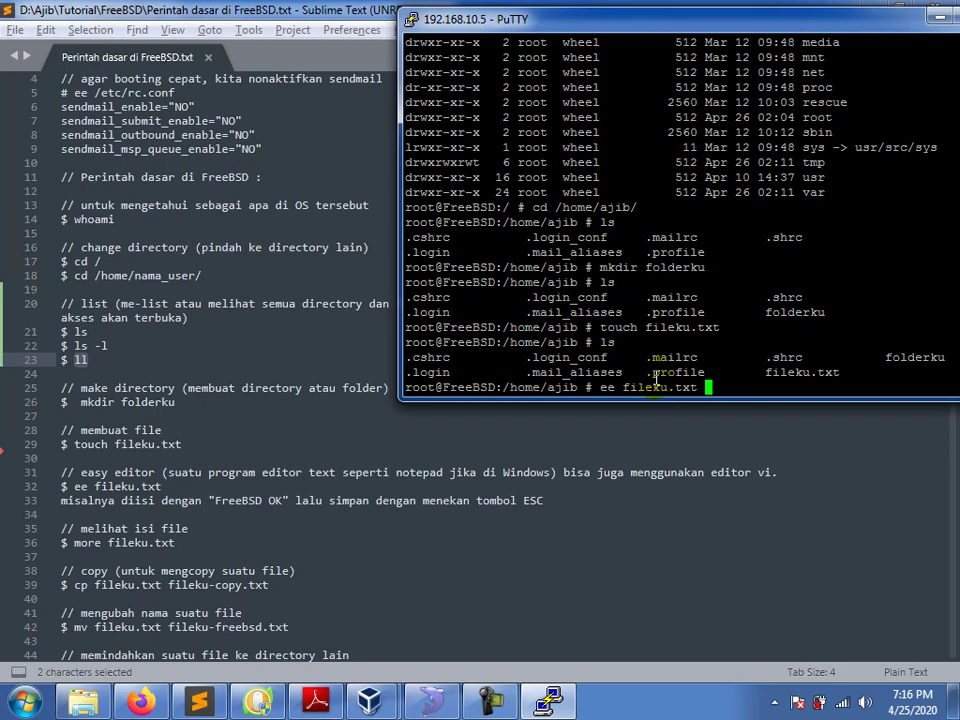
pyautogui.press('Return')
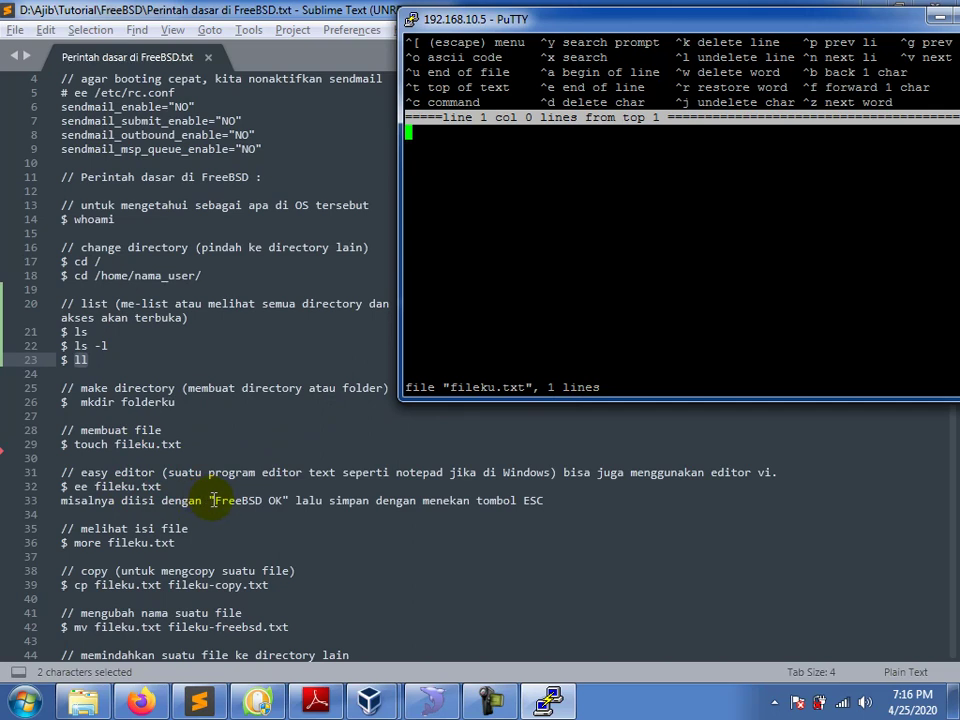
pyautogui.click(209, 497)
pyautogui.moveTo(214, 500); pyautogui.dragTo(283, 505)
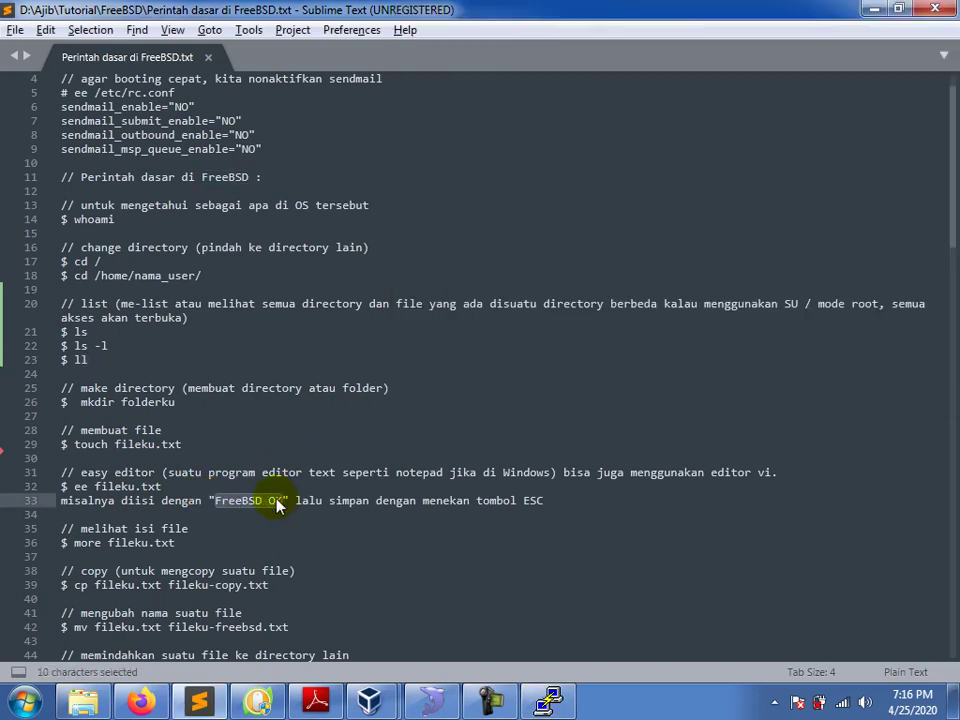
pyautogui.hotkey('ctrl', 'c')
pyautogui.rightClick(265, 500)
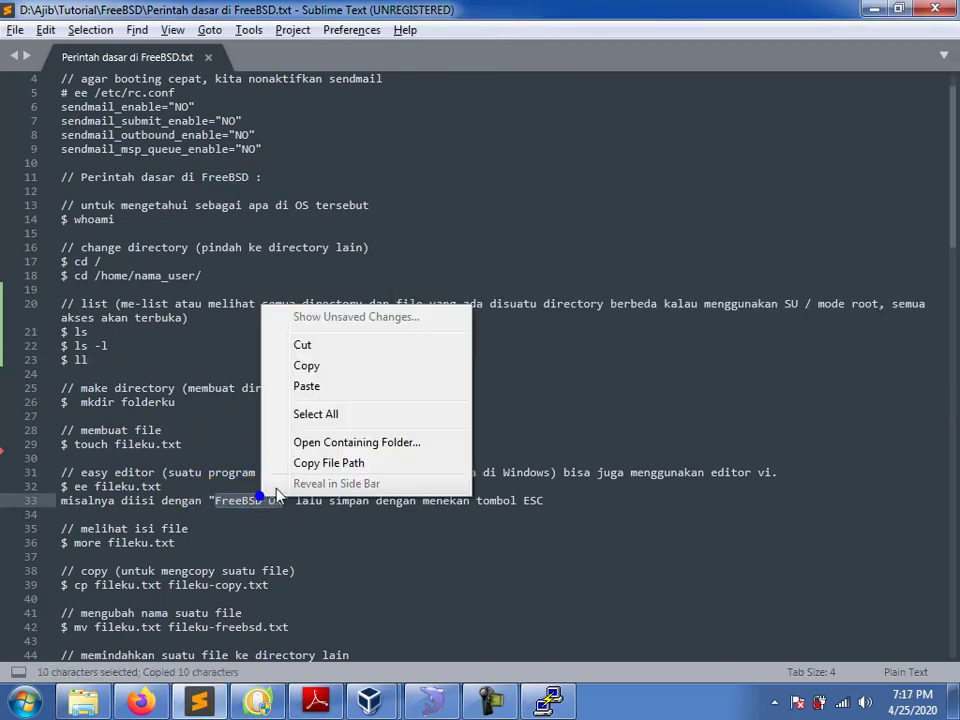
pyautogui.click(313, 366)
pyautogui.hotkey('alt', 'Tab')
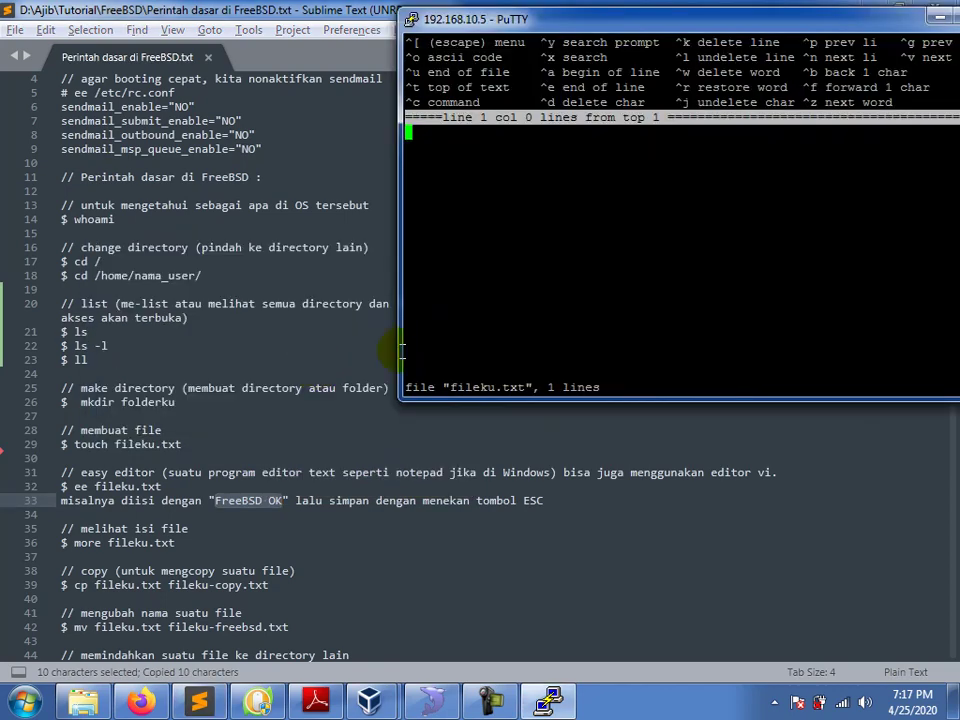
# - Paste 'FreeBSD OK' into fileku.txt, then leave ee and save the changes
pyautogui.rightClick(474, 192)
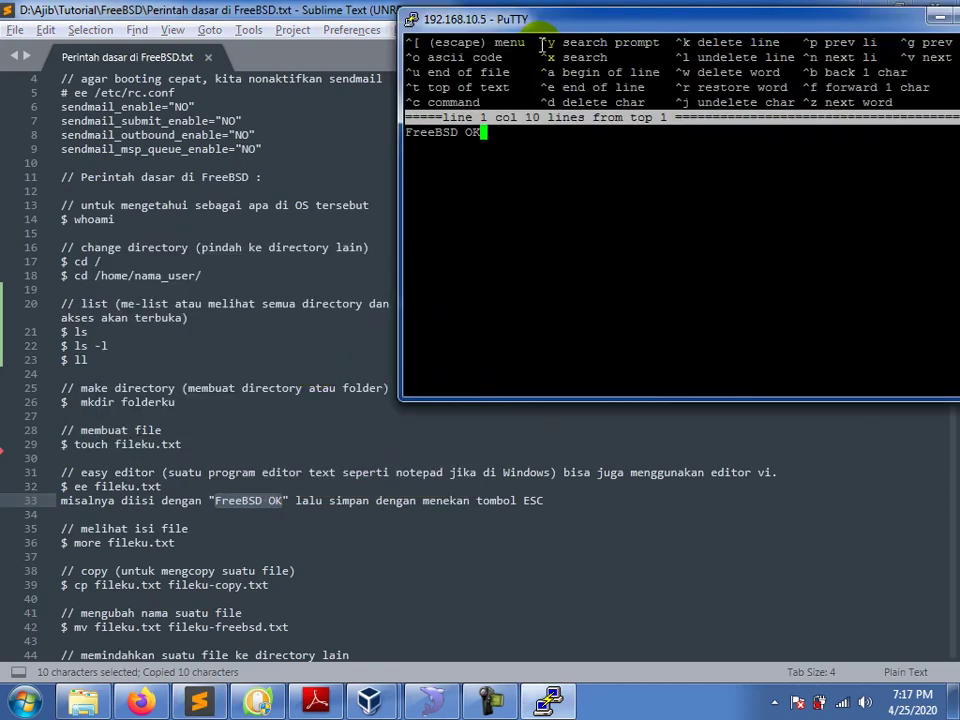
pyautogui.moveTo(440, 18); pyautogui.dragTo(367, 81)
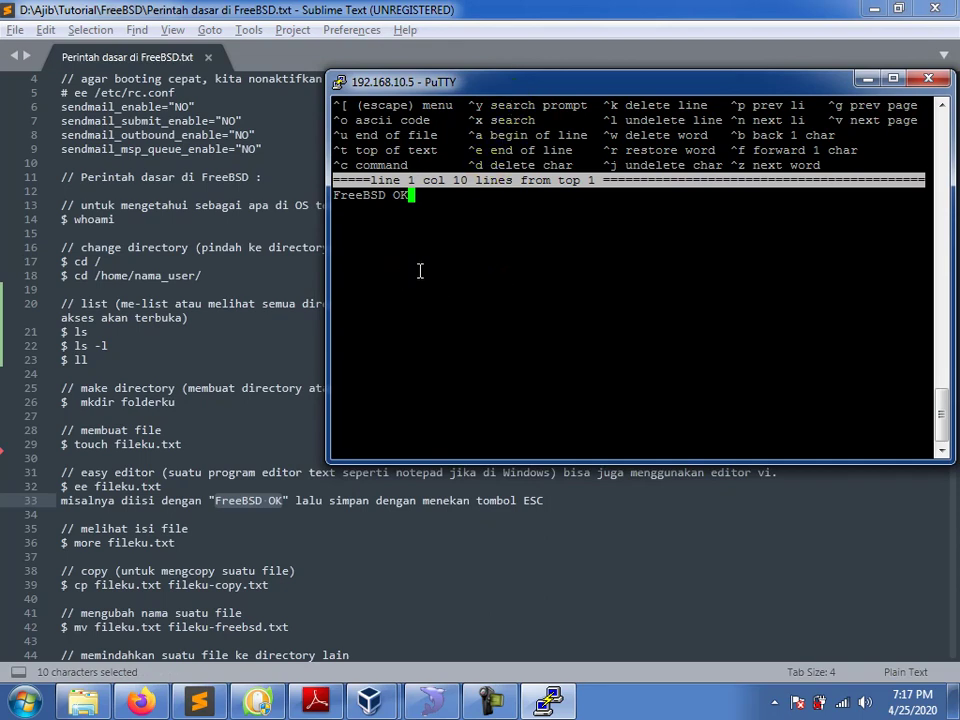
pyautogui.moveTo(520, 88); pyautogui.dragTo(581, 169)
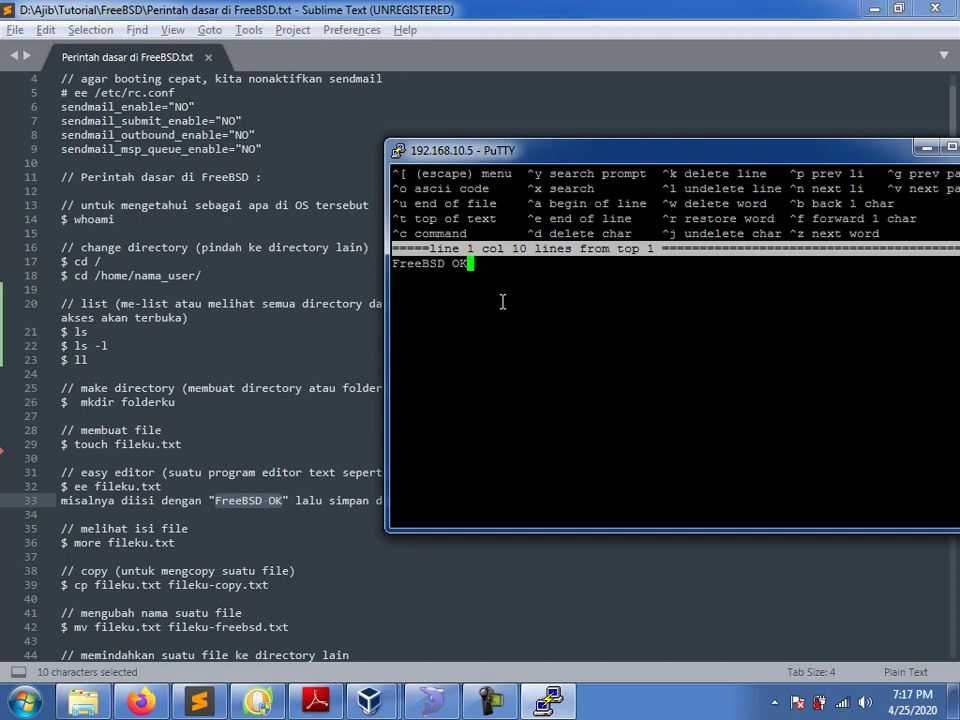
pyautogui.press('Escape')
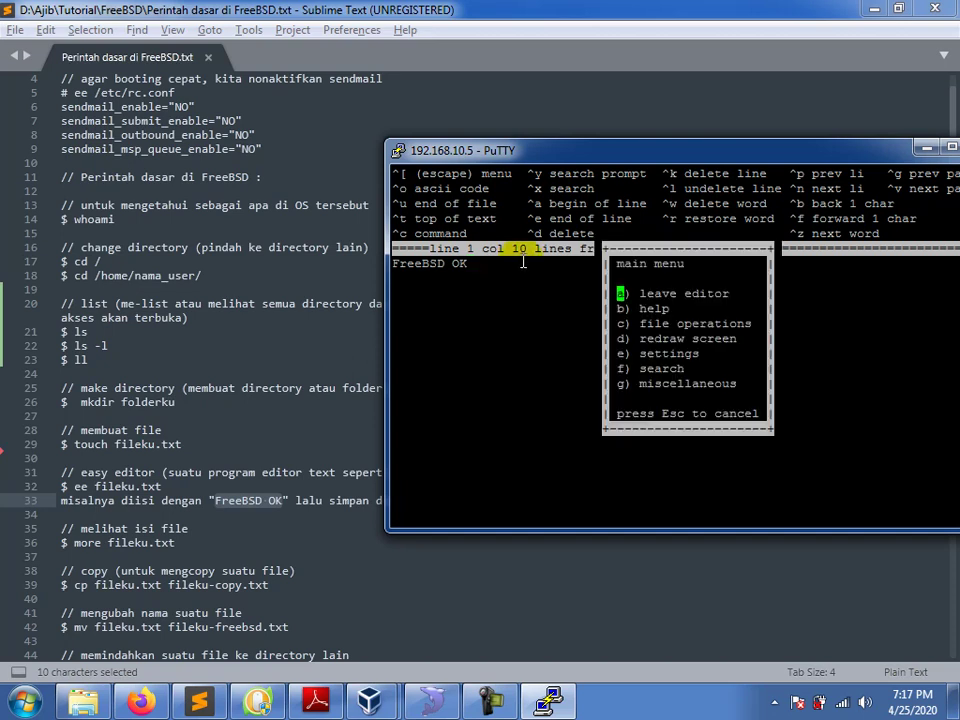
pyautogui.press('Return')
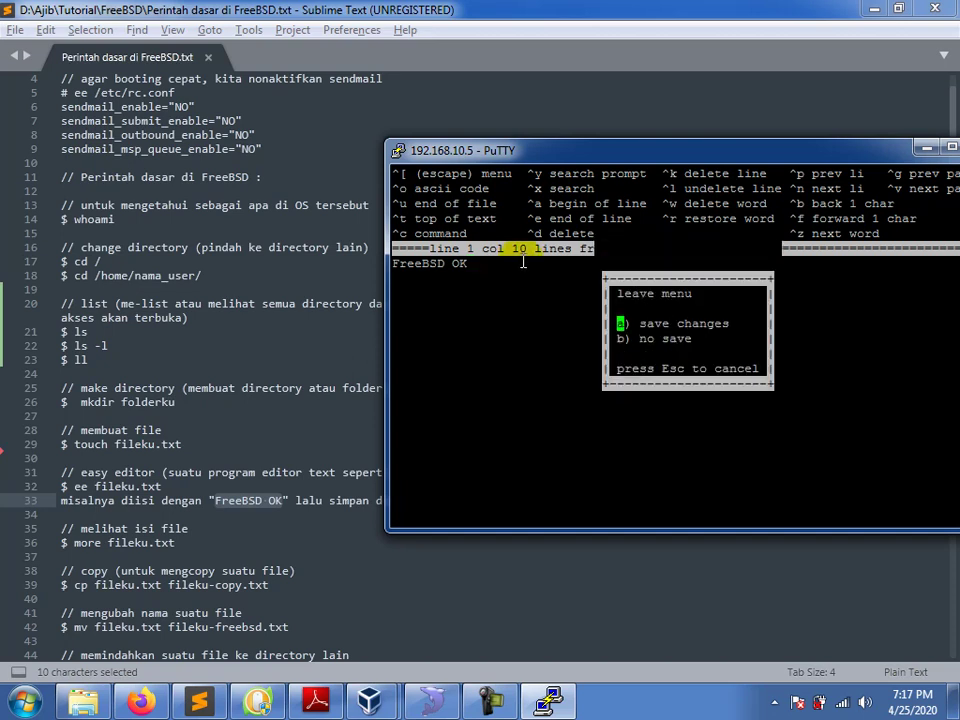
pyautogui.press('Return')
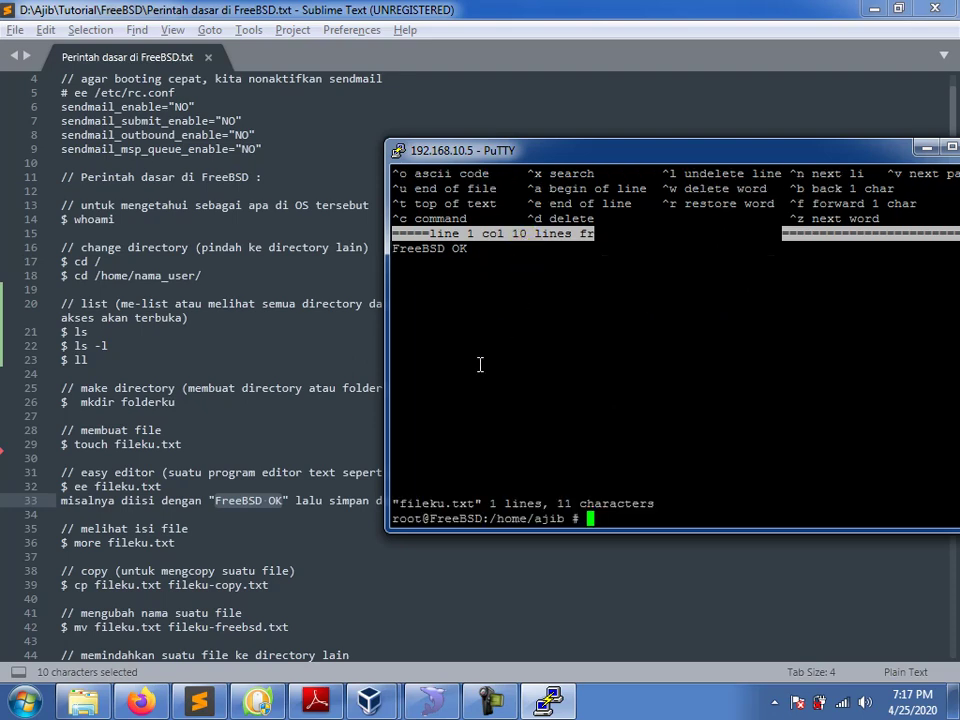
# - Run more fileku.txt to display FreeBSD OK, then quit the pager
pyautogui.click(175, 543)
pyautogui.moveTo(175, 543); pyautogui.dragTo(75, 545)
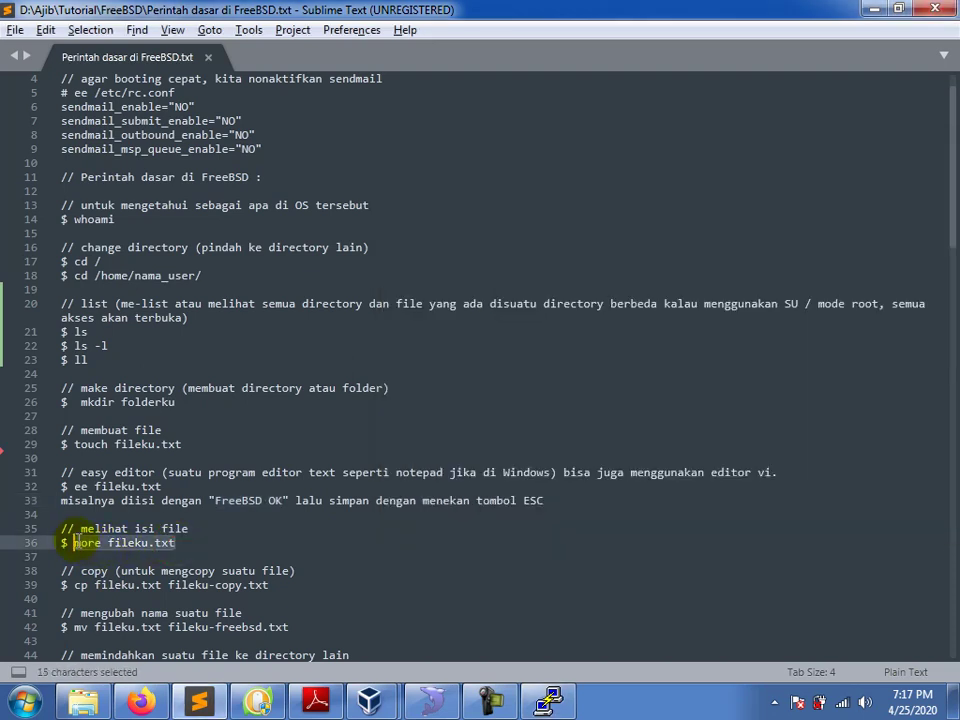
pyautogui.rightClick(75, 545)
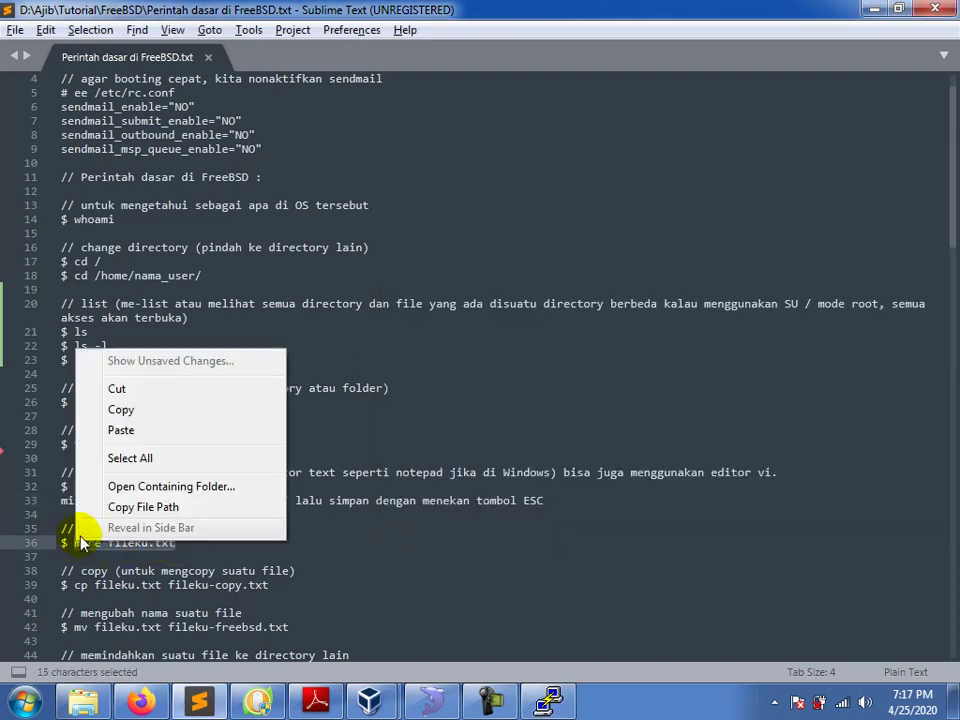
pyautogui.click(139, 407)
pyautogui.click(549, 702)
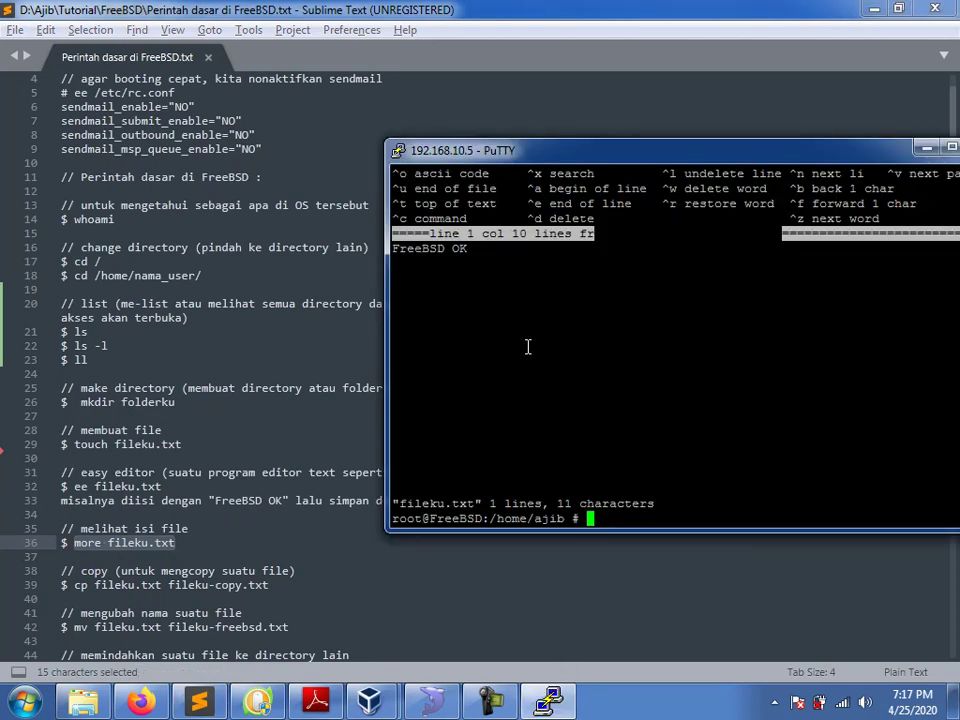
pyautogui.write('more fil')
pyautogui.press('Tab')
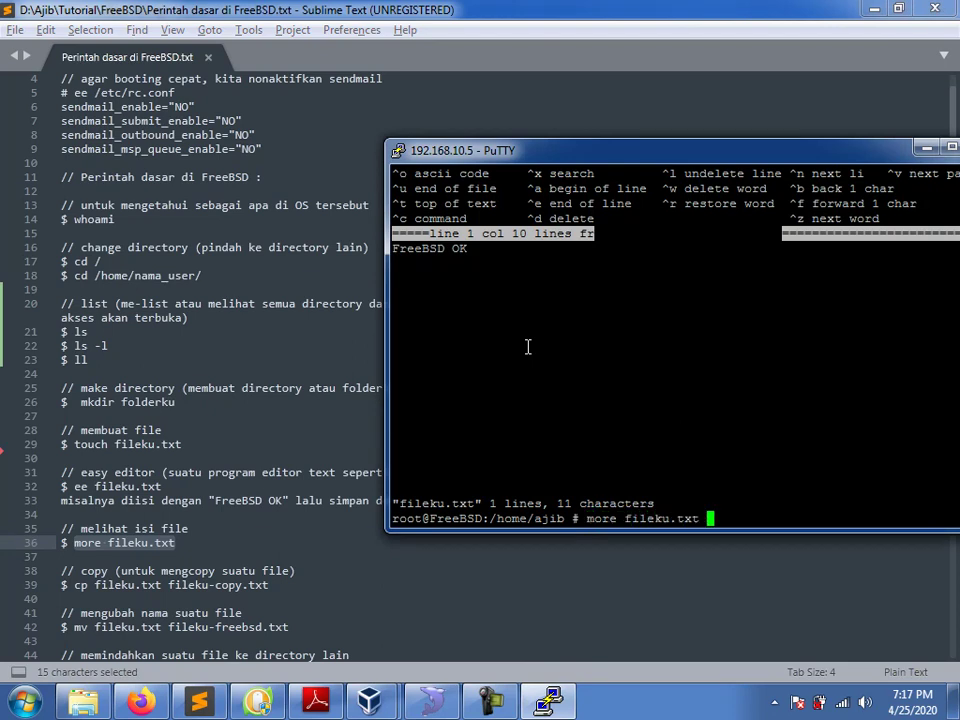
pyautogui.press('Return')
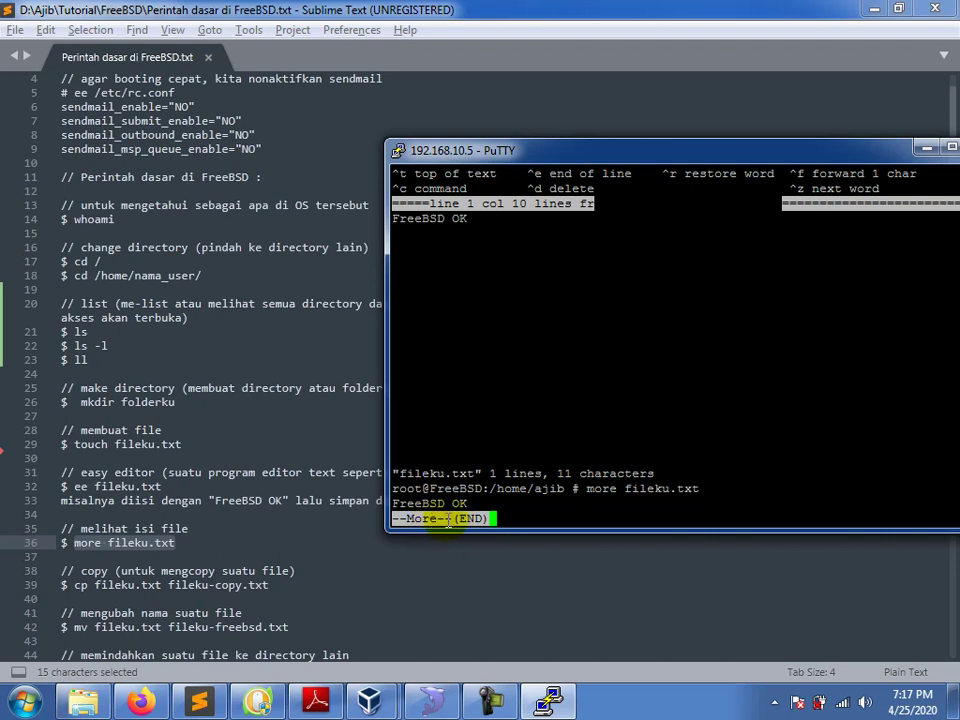
pyautogui.press('q')
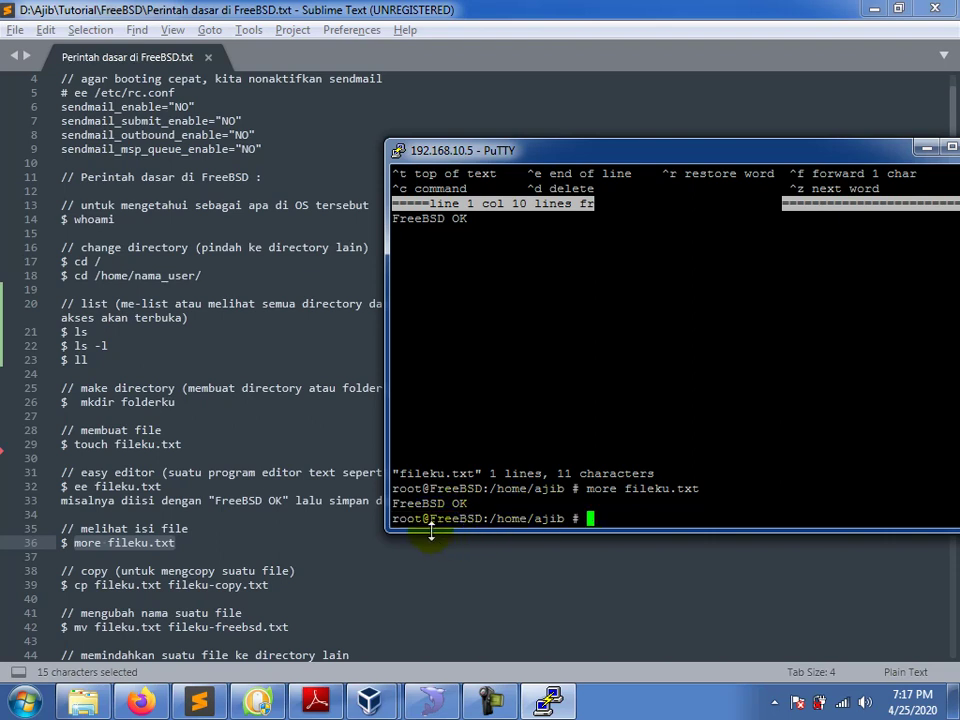
# - Highlight the more fileku.txt command and its FreeBSD OK output line
pyautogui.moveTo(617, 488); pyautogui.dragTo(695, 484)
pyautogui.moveTo(393, 503); pyautogui.dragTo(569, 500)
pyautogui.doubleClick(601, 488)
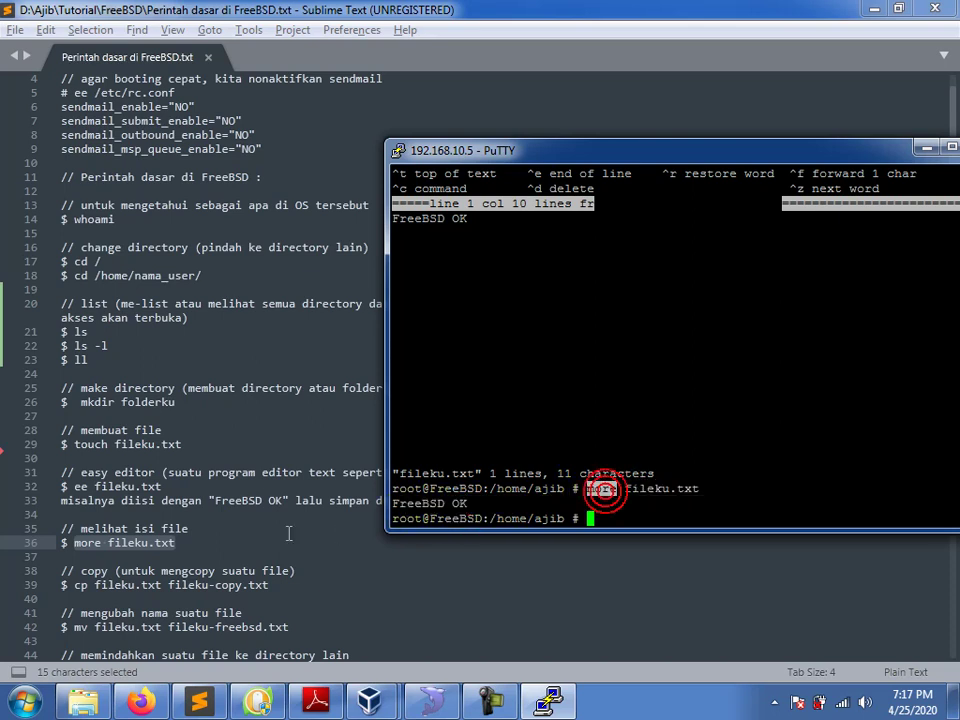
pyautogui.click(193, 528)
pyautogui.scroll(-3, 190, 520)
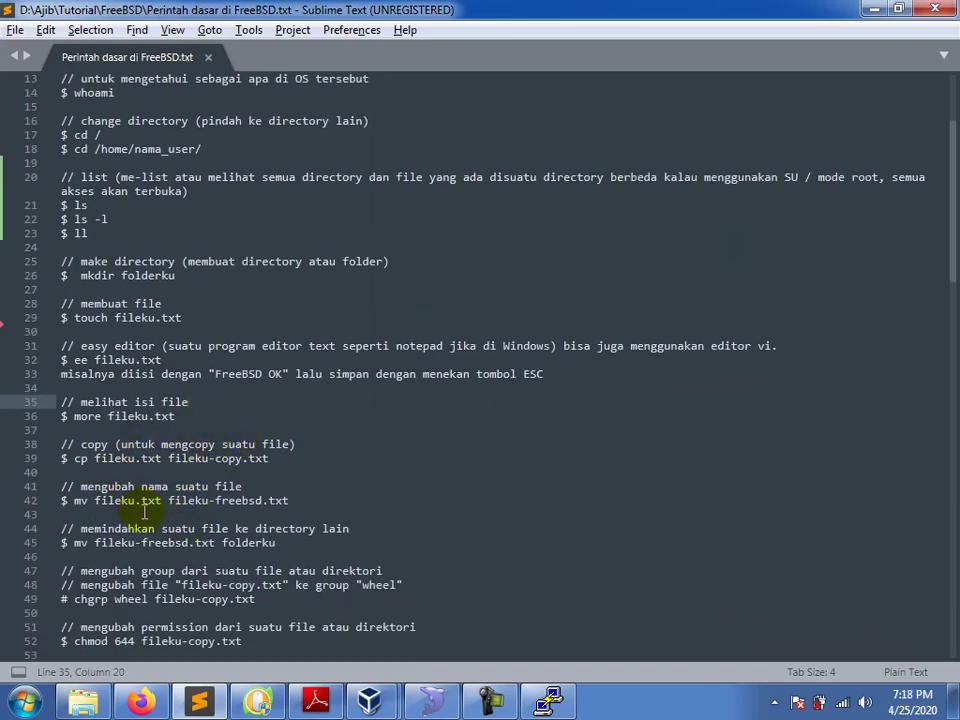
# - Copy fileku.txt to fileku-copy.txt with cp
pyautogui.hotkey('alt', 'Tab')
pyautogui.click(638, 492)
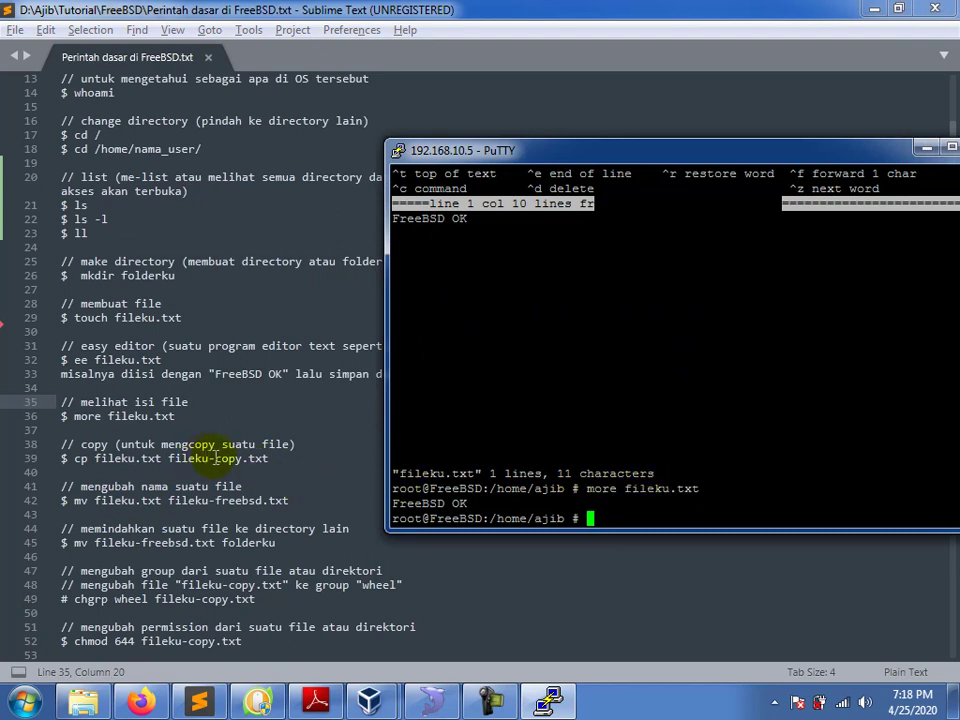
pyautogui.click(678, 487)
pyautogui.write('cp ')
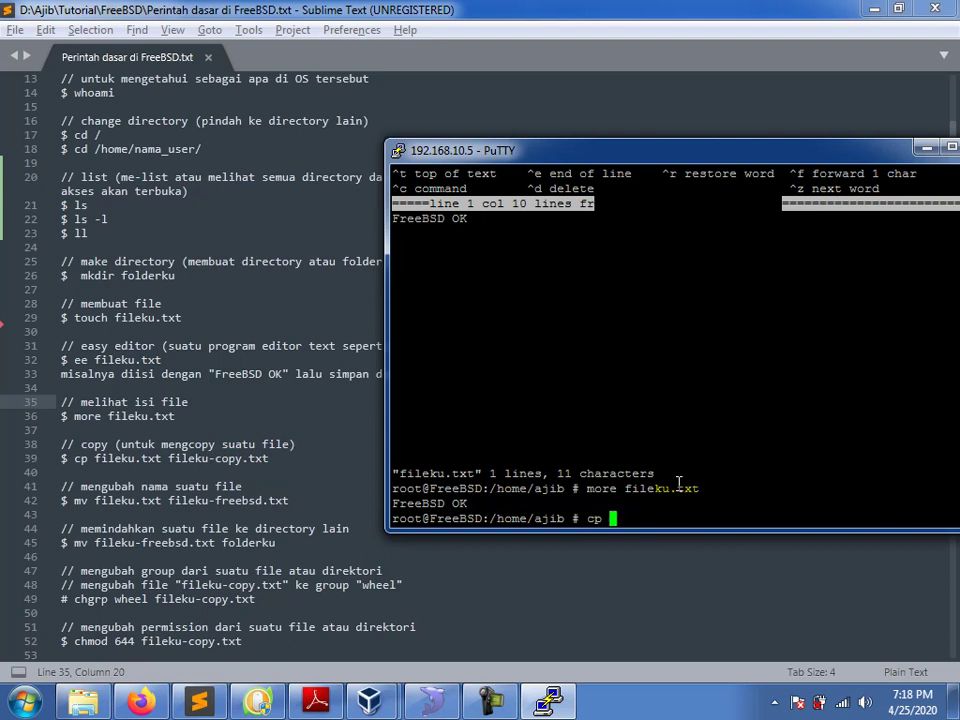
pyautogui.write('file')
pyautogui.press('Tab')
pyautogui.write('fileku')
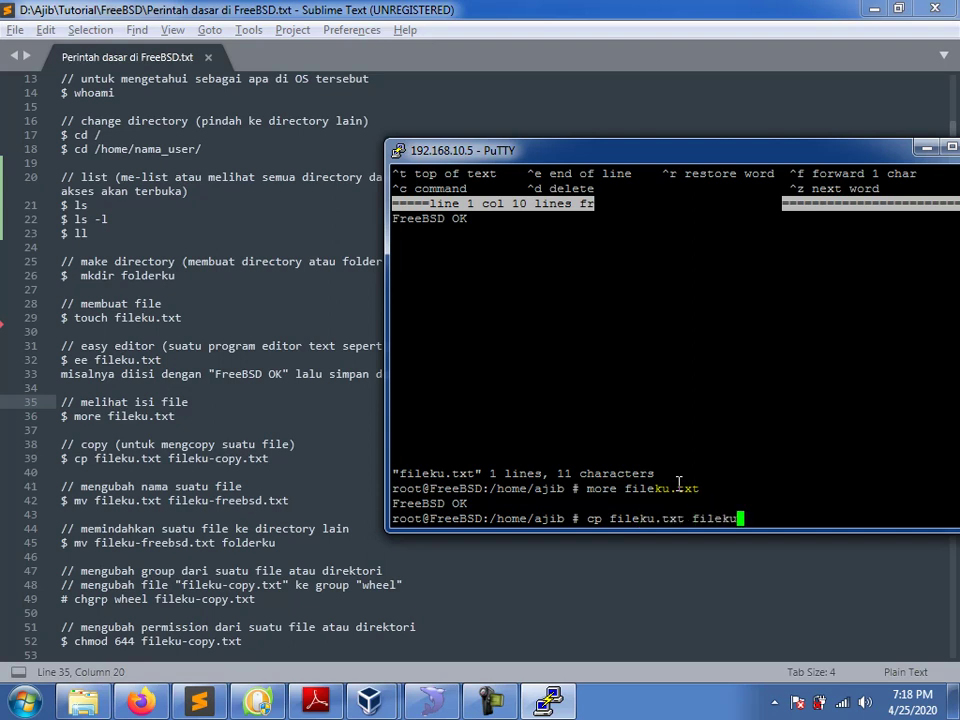
pyautogui.write('-copy.txt')
pyautogui.press('Return')
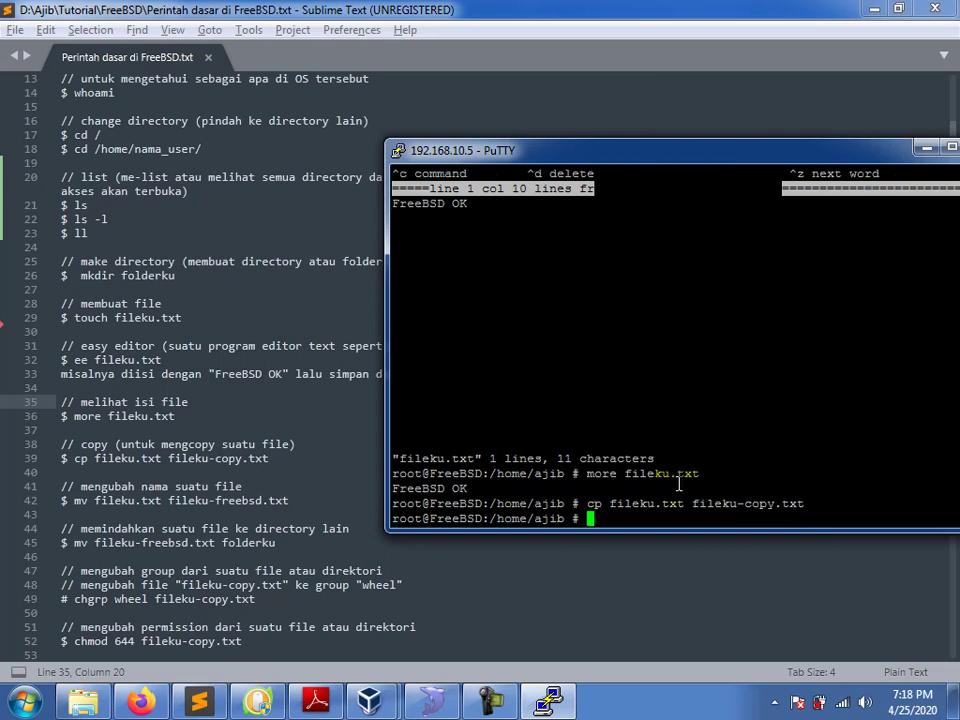
# - List the home directory to confirm fileku-copy.txt sits beside fileku.txt
pyautogui.write('ls')
pyautogui.press('Return')
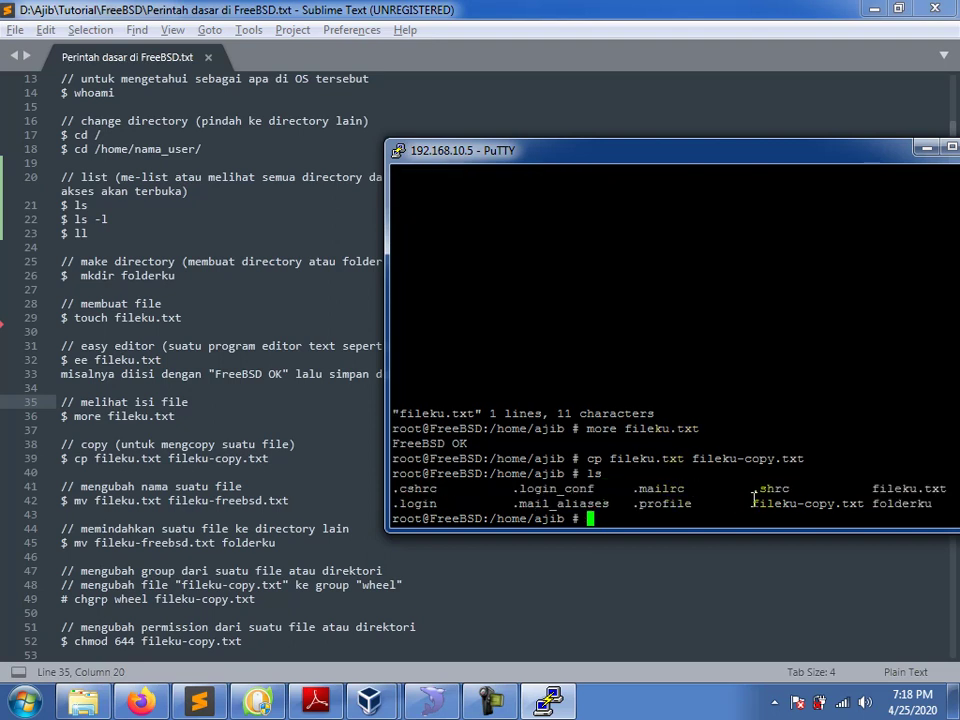
pyautogui.moveTo(887, 488); pyautogui.dragTo(899, 488)
pyautogui.moveTo(759, 504); pyautogui.dragTo(830, 508)
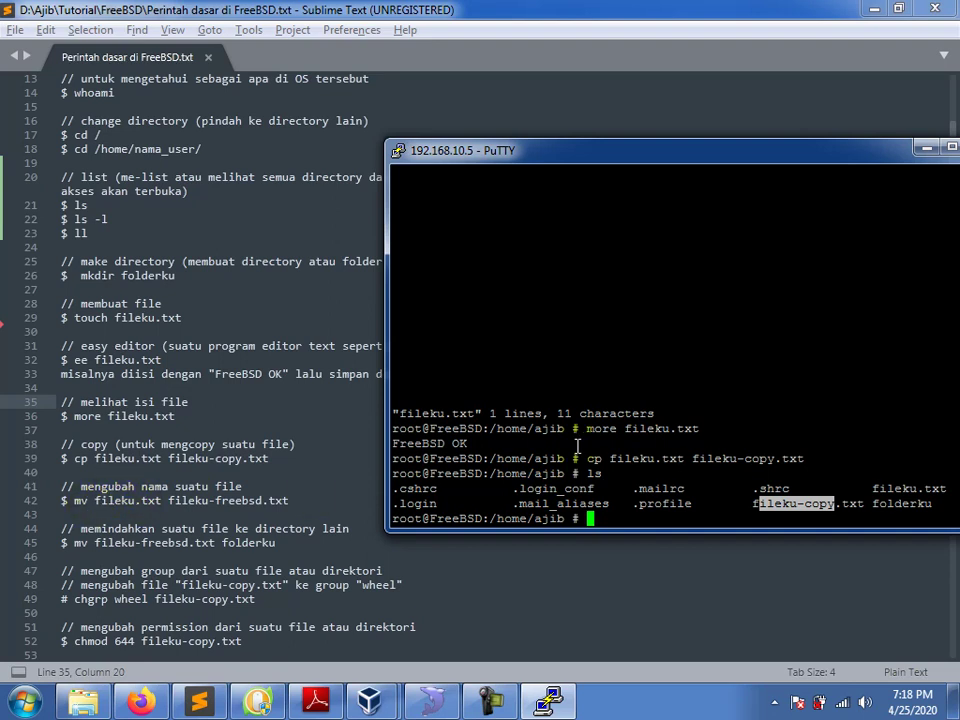
pyautogui.click(669, 450)
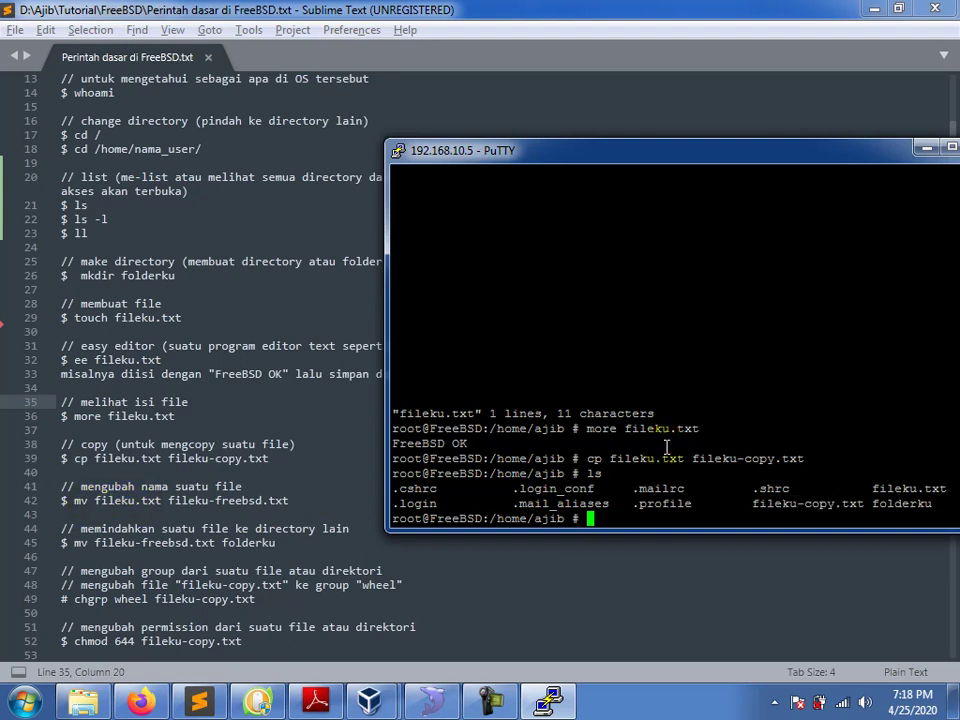
pyautogui.write('mv fileku.txt ')
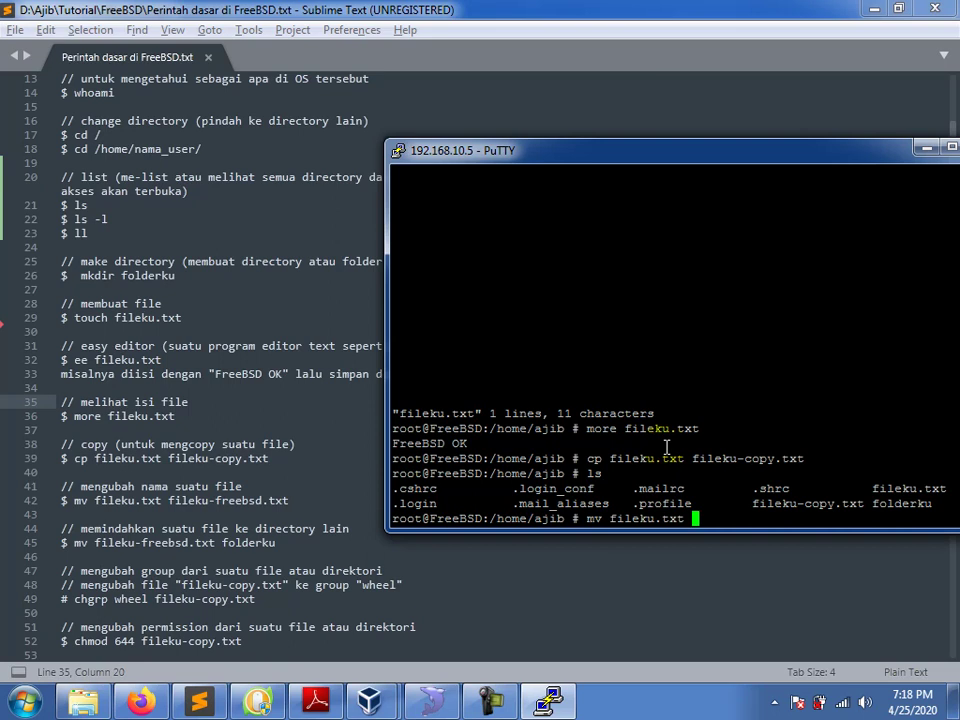
pyautogui.write('fileku')
pyautogui.write('-free')
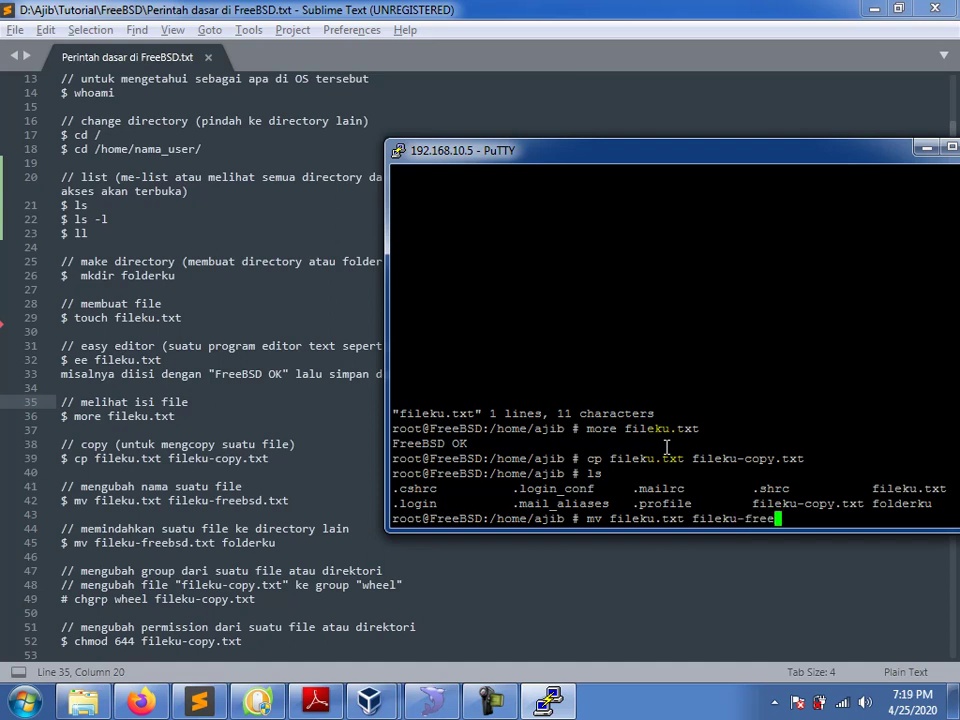
pyautogui.write('bsd.txt')
# - Rename fileku.txt to fileku-freebsd.txt and confirm the new name with ls
pyautogui.press('Return')
pyautogui.write('ls')
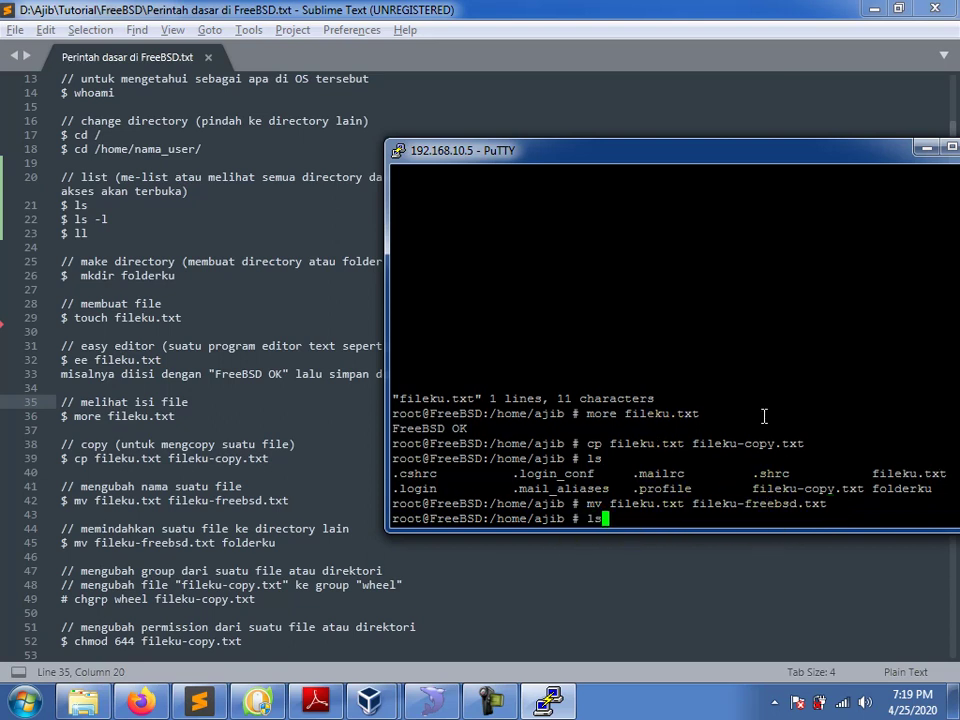
pyautogui.press('Return')
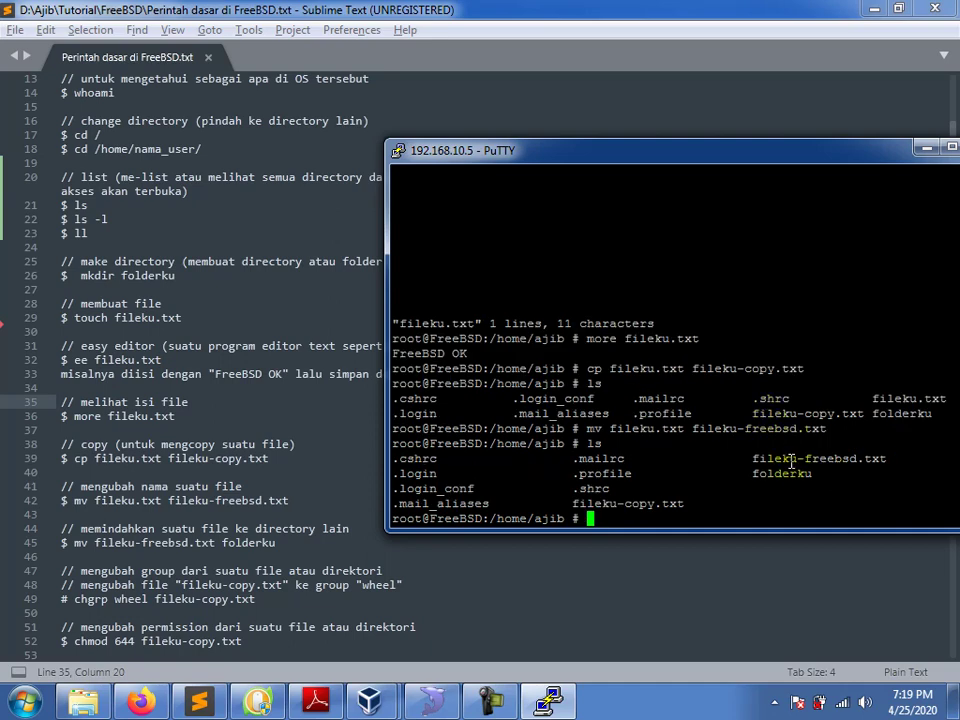
pyautogui.moveTo(753, 458); pyautogui.dragTo(856, 459)
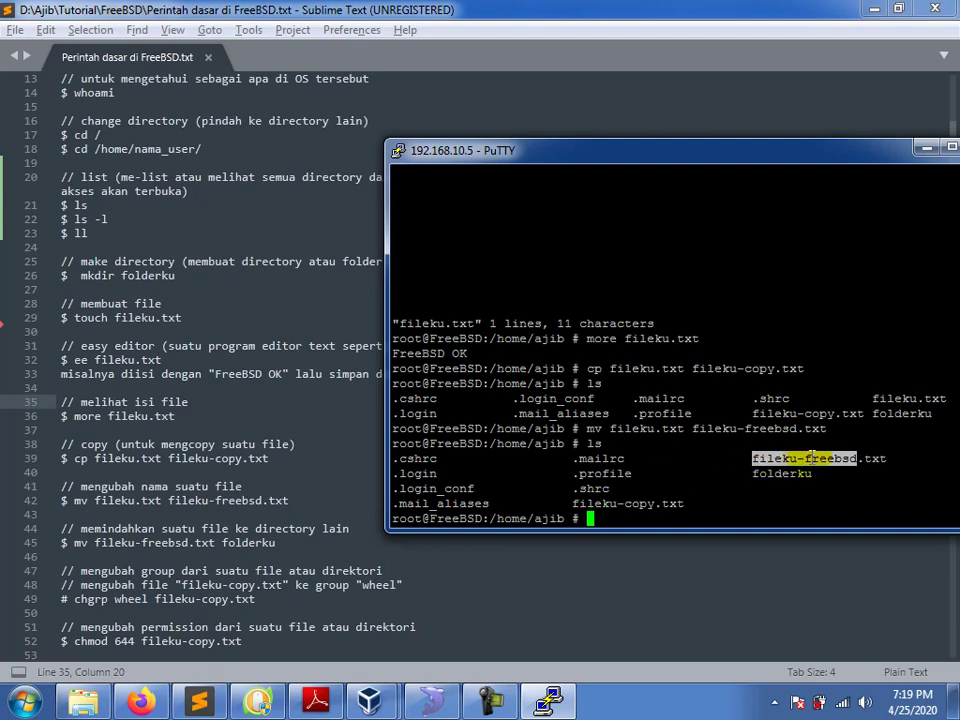
pyautogui.click(778, 474)
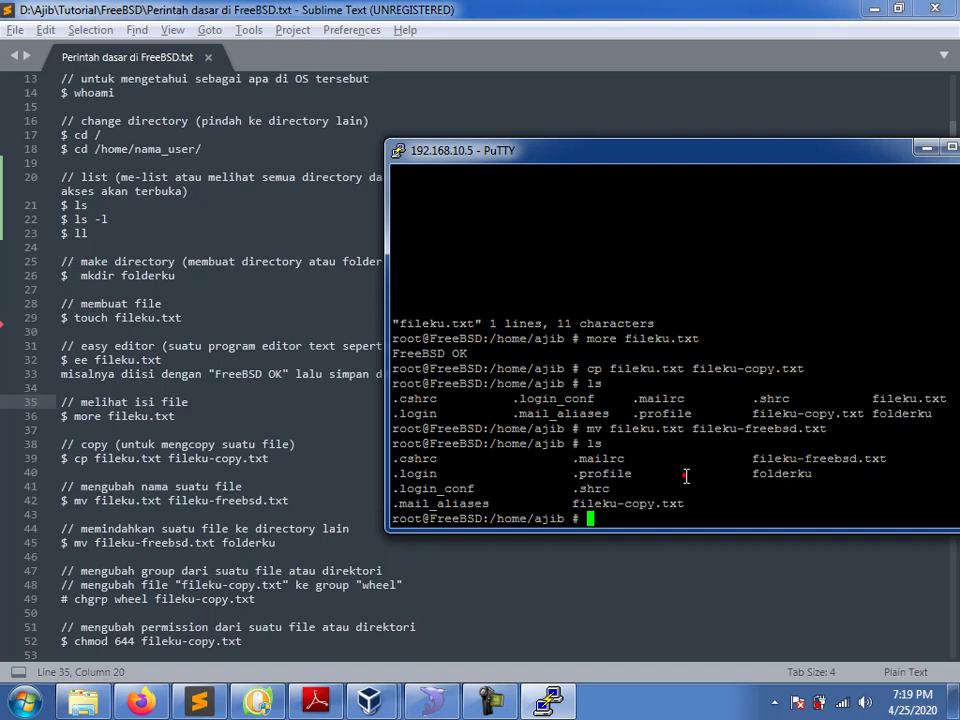
# - Move fileku-freebsd.txt into folderku/ and list the home directory again
pyautogui.write('mv fileku-')
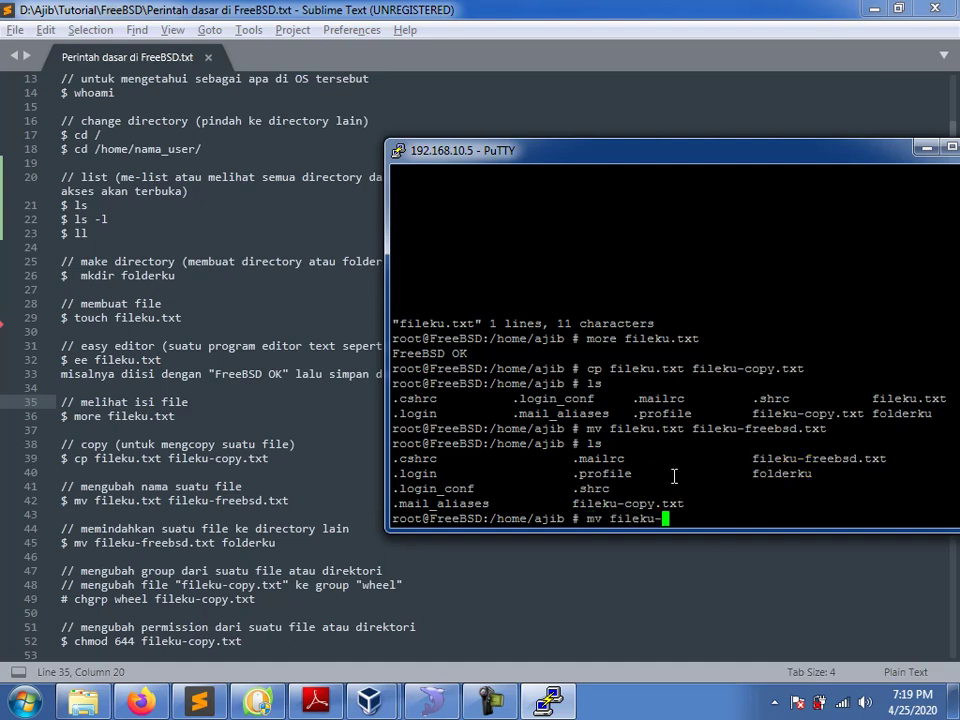
pyautogui.write('fr')
pyautogui.press('Tab')
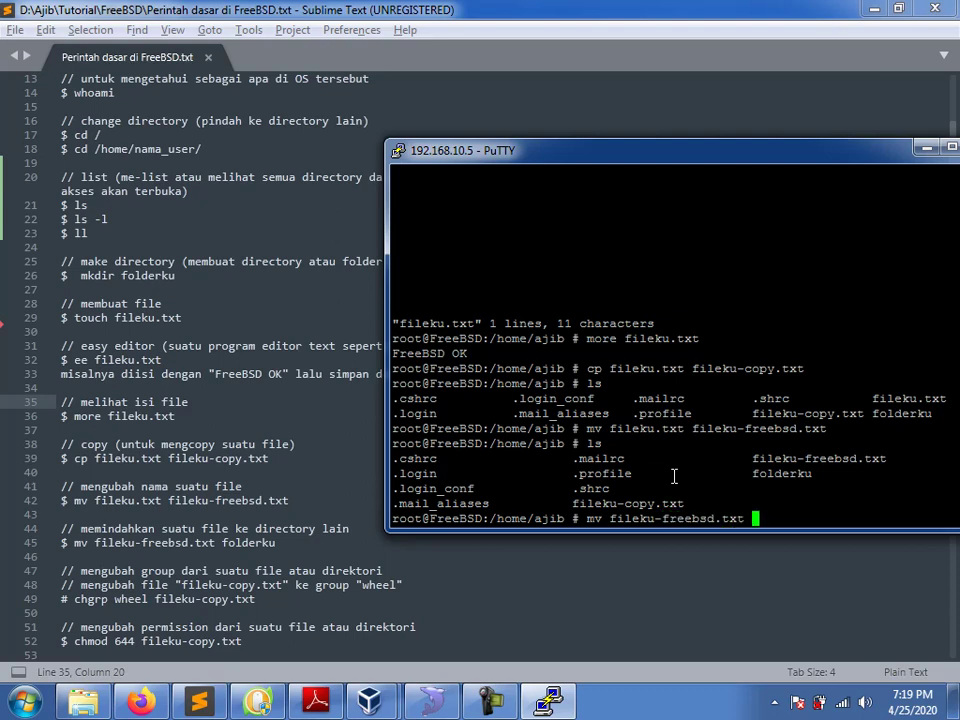
pyautogui.write('fol')
pyautogui.press('Tab')
pyautogui.press('Return')
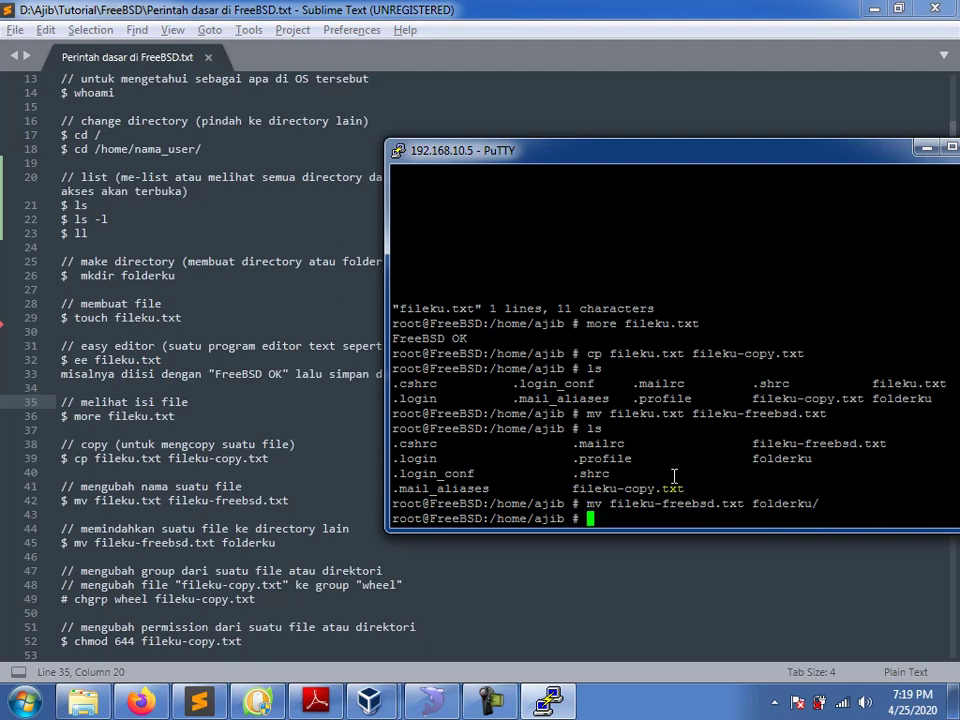
pyautogui.write('ls')
pyautogui.press('Return')
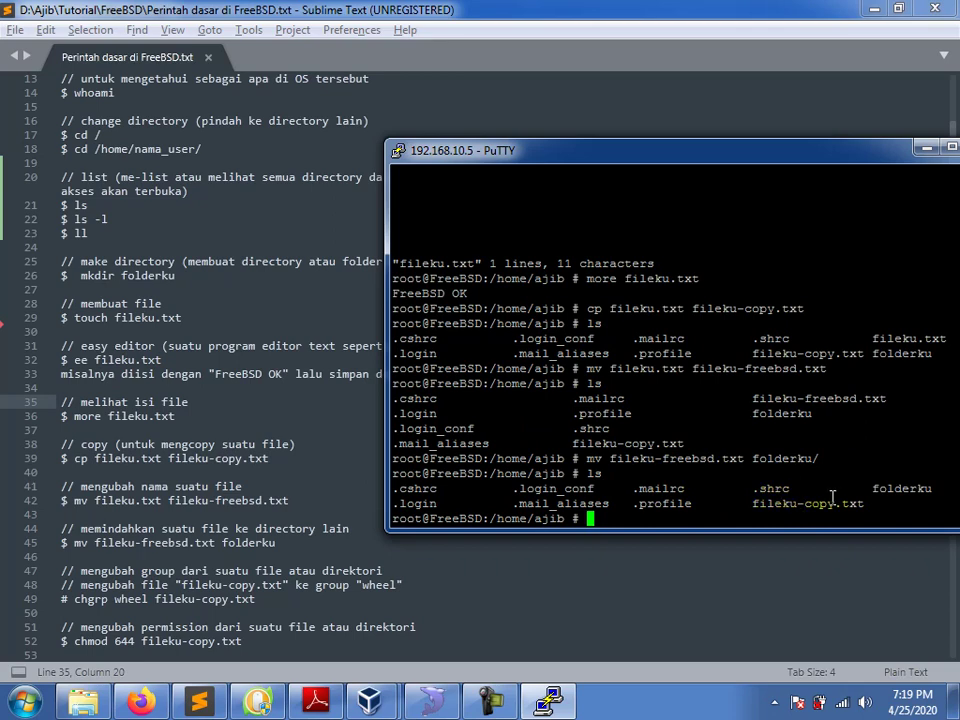
# - Enter folderku and list it to confirm fileku-freebsd.txt is inside
pyautogui.doubleClick(892, 490)
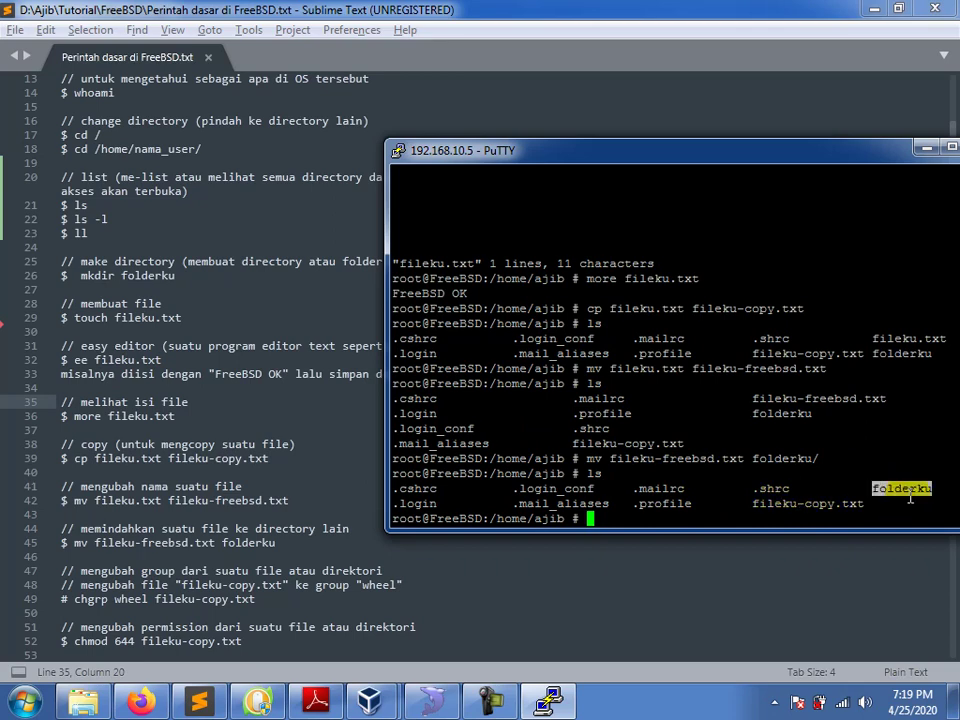
pyautogui.write('cd fold')
pyautogui.press('Tab')
pyautogui.press('Return')
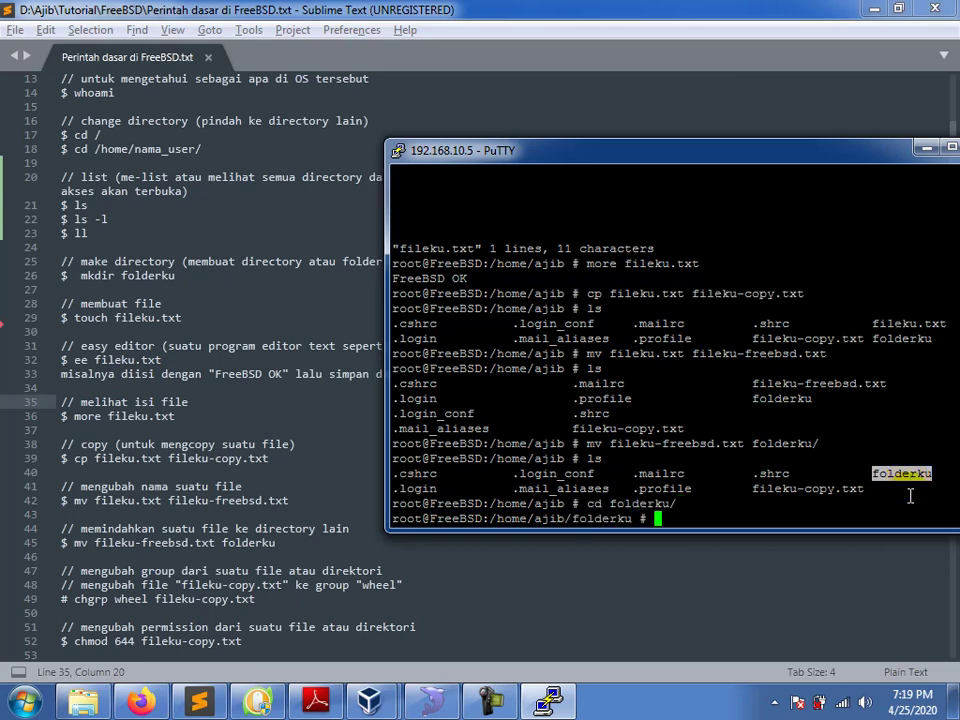
pyautogui.write('ls')
pyautogui.press('Return')
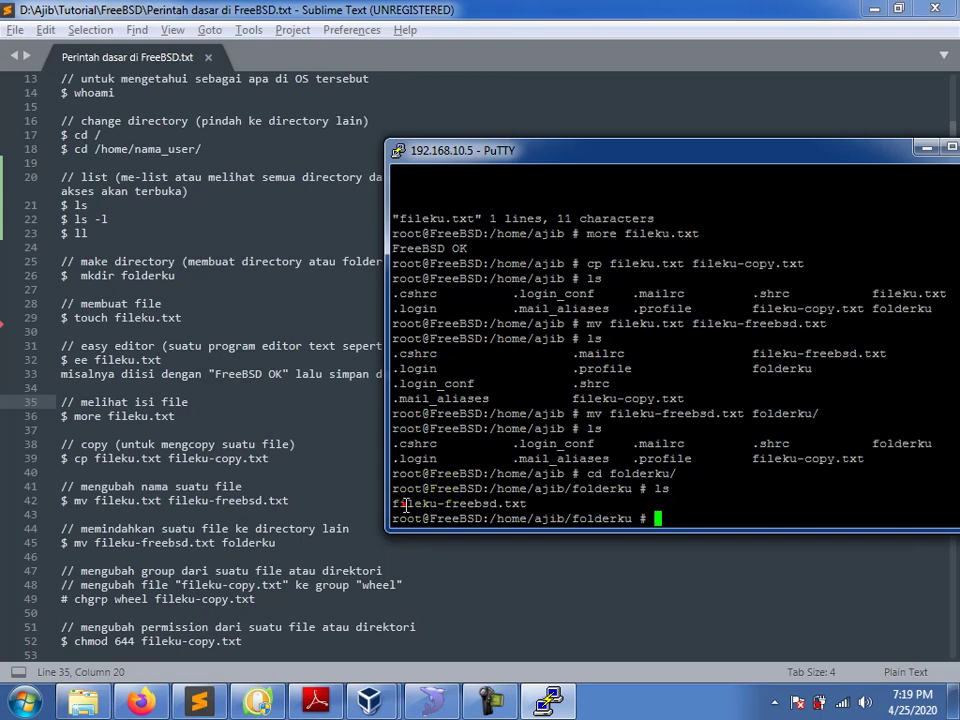
pyautogui.moveTo(394, 504); pyautogui.dragTo(495, 507)
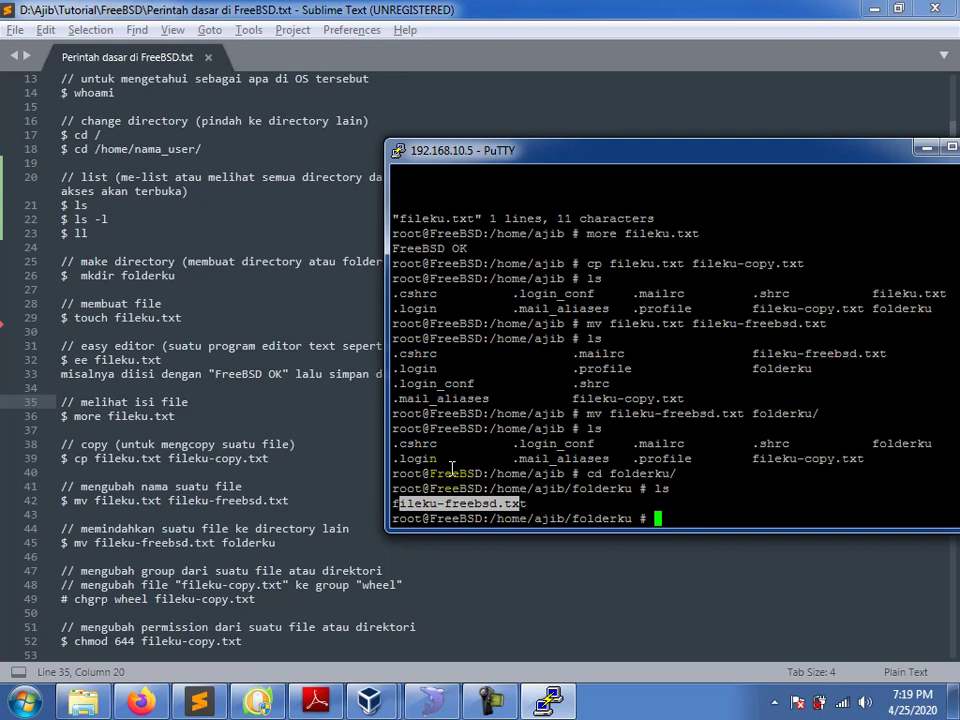
pyautogui.click(710, 438)
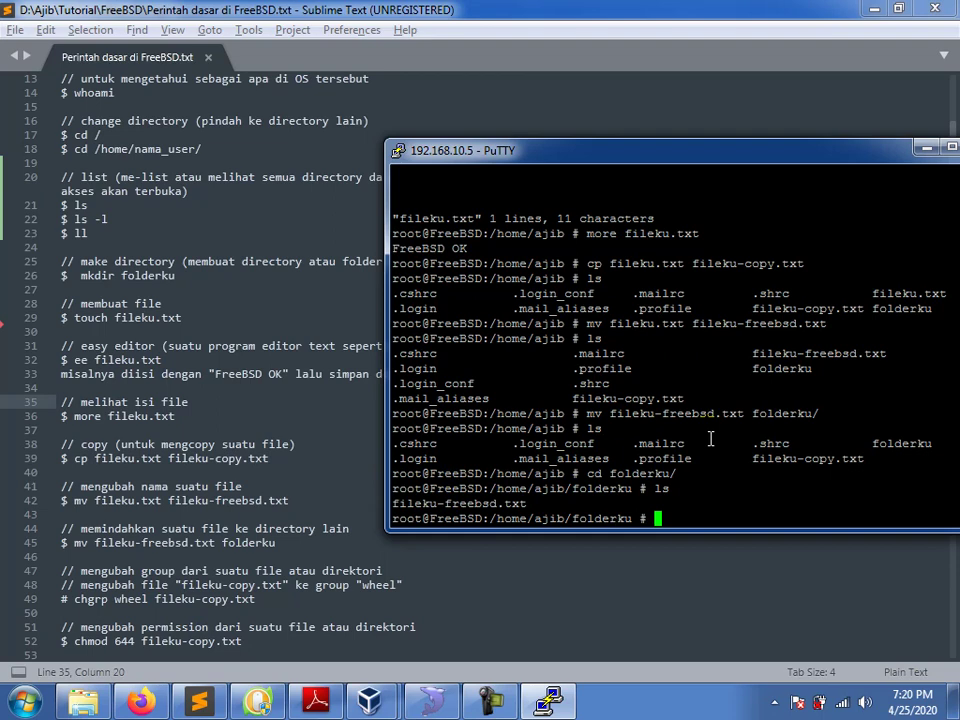
# - Return to the home directory with cd .. and print the full path with pwd
pyautogui.write('cd ..')
pyautogui.click(491, 519)
pyautogui.moveTo(491, 519); pyautogui.dragTo(600, 519)
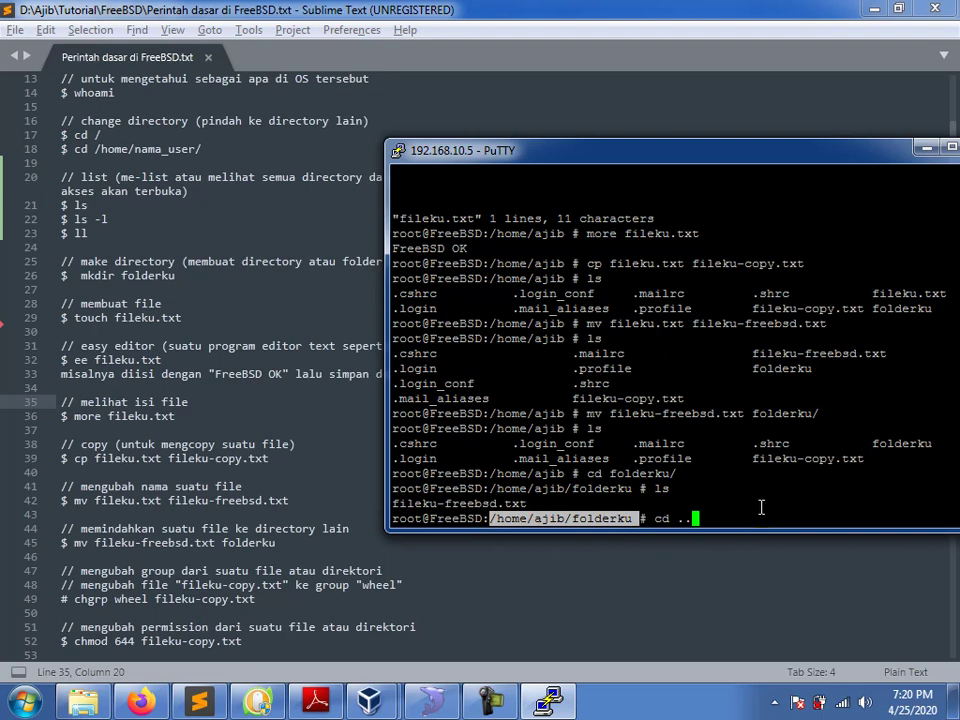
pyautogui.press('Return')
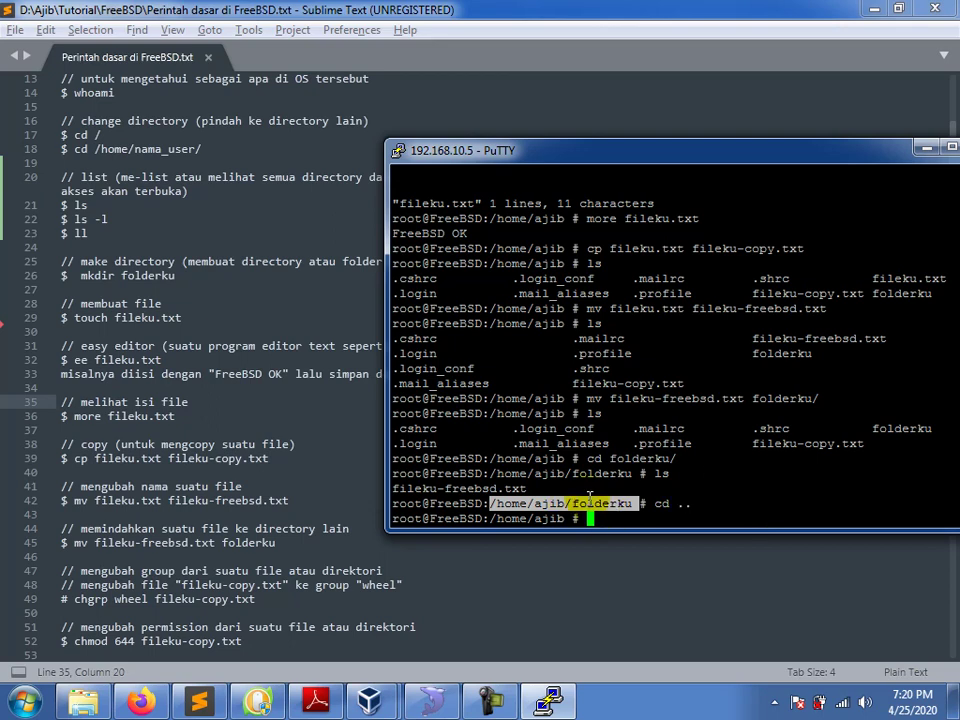
pyautogui.moveTo(483, 518); pyautogui.dragTo(565, 518)
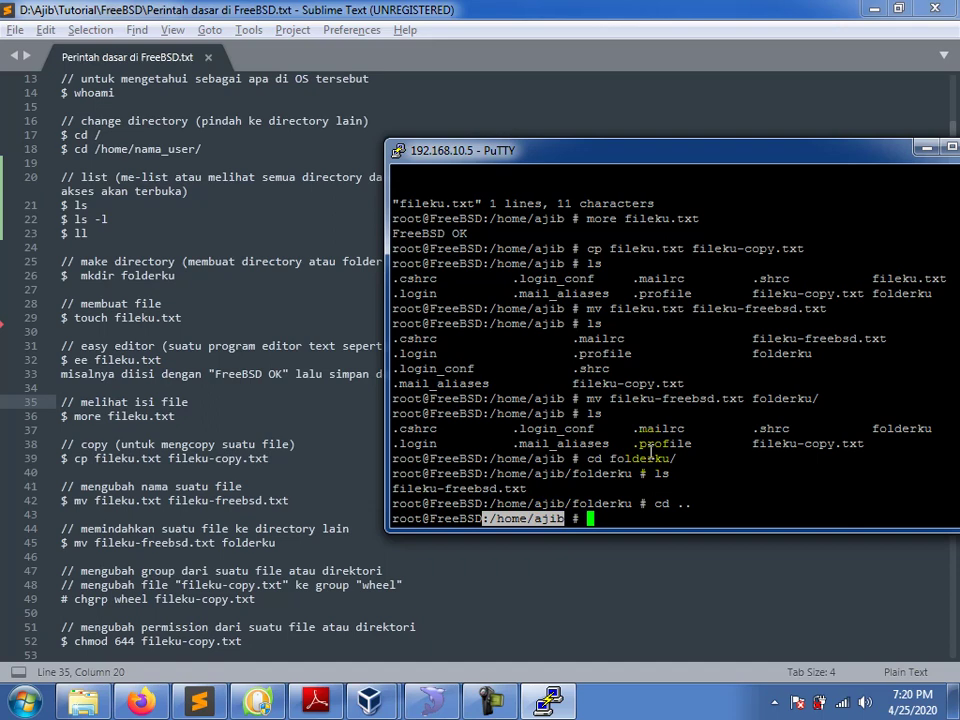
pyautogui.write('pwd')
pyautogui.press('Return')
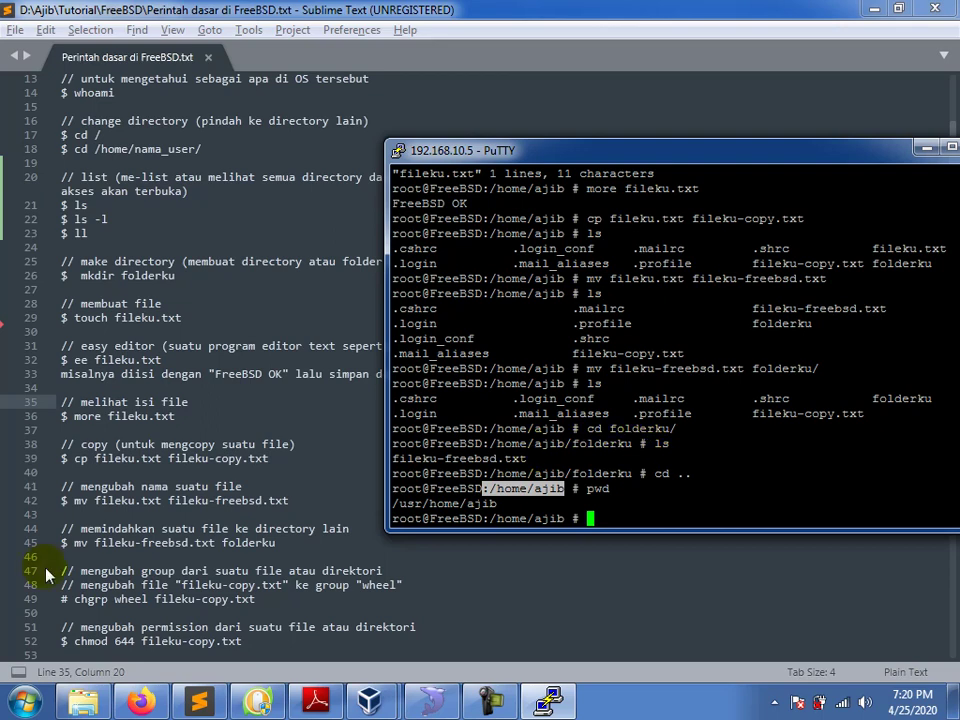
# - Scroll the Sublime notes to the chgrp and chmod lines, then bring PuTTY back
pyautogui.click(214, 487)
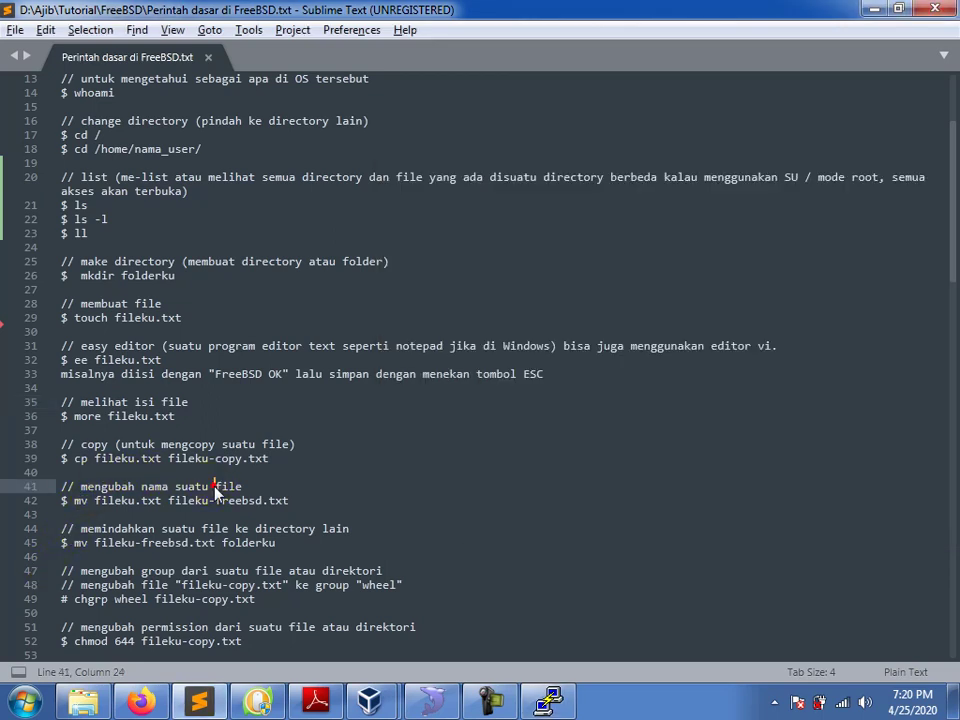
pyautogui.scroll(-2, 214, 490)
pyautogui.scroll(-2, 214, 490)
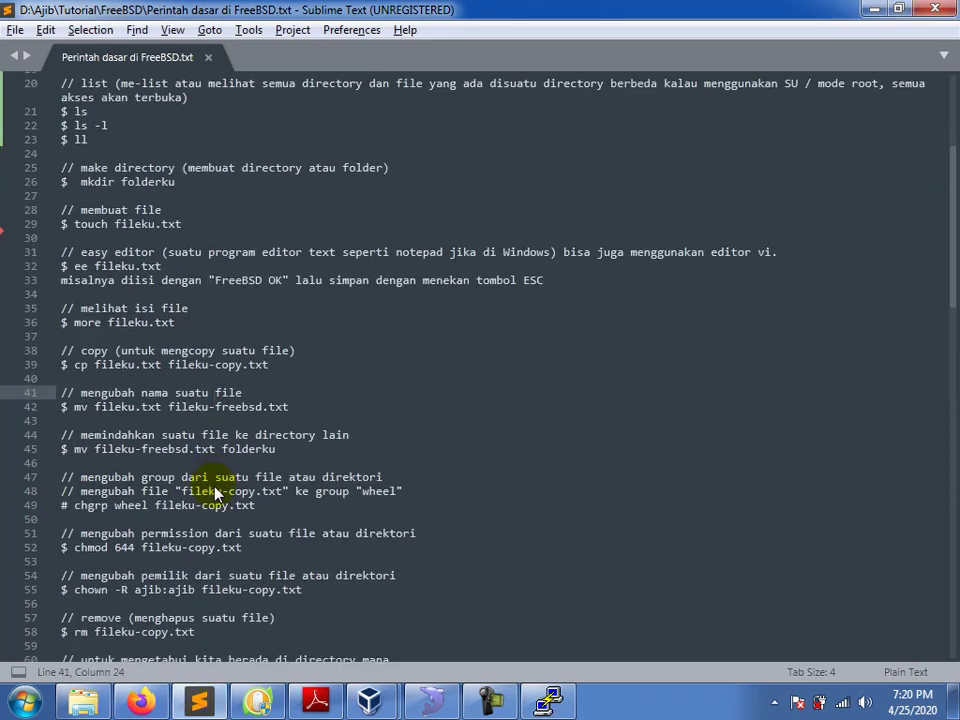
pyautogui.moveTo(107, 402); pyautogui.dragTo(384, 403)
pyautogui.press('super+Tab')
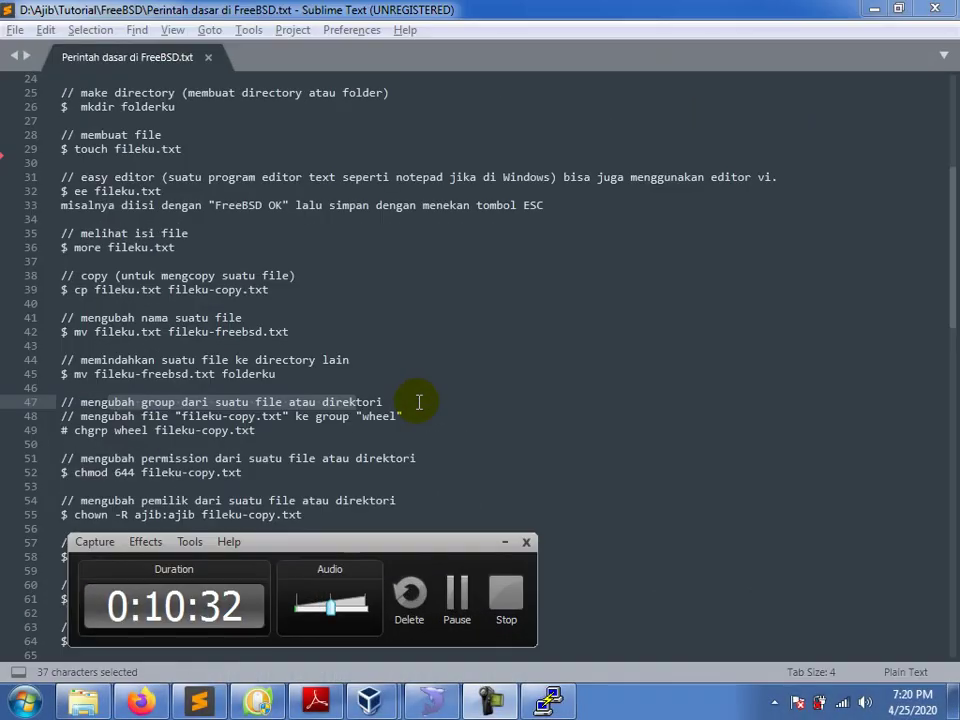
pyautogui.press('super+Tab')
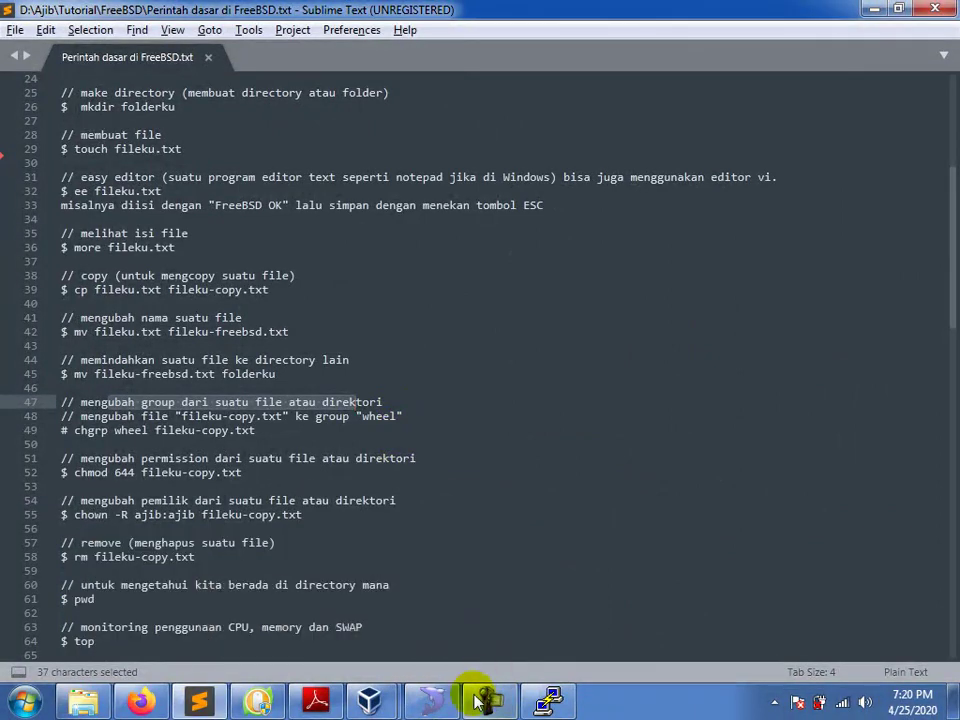
pyautogui.click(548, 703)
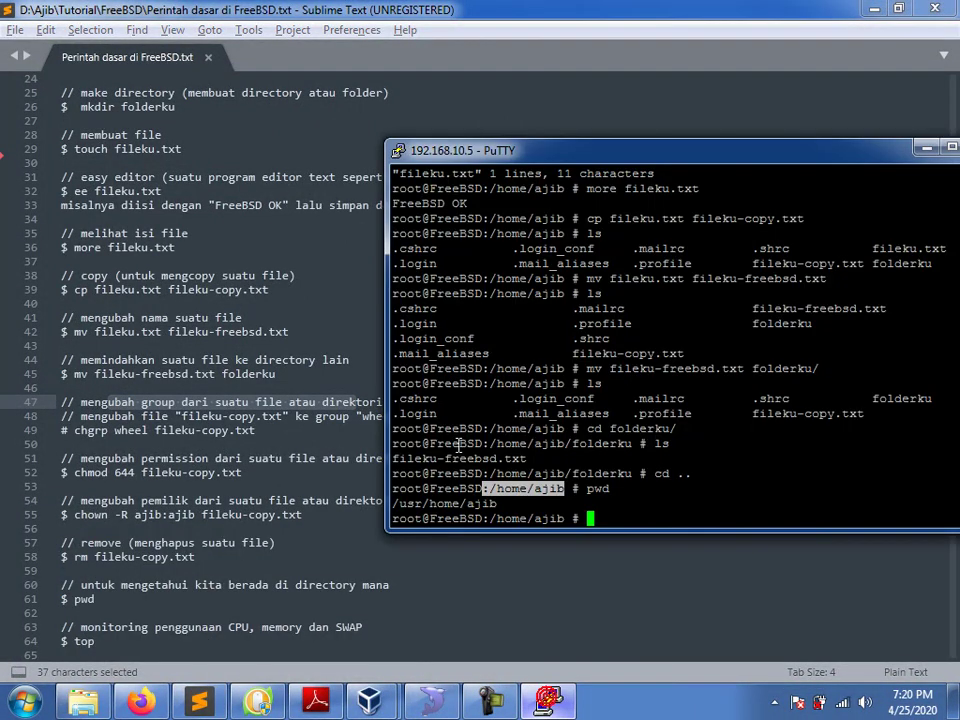
pyautogui.moveTo(527, 146); pyautogui.dragTo(574, 107)
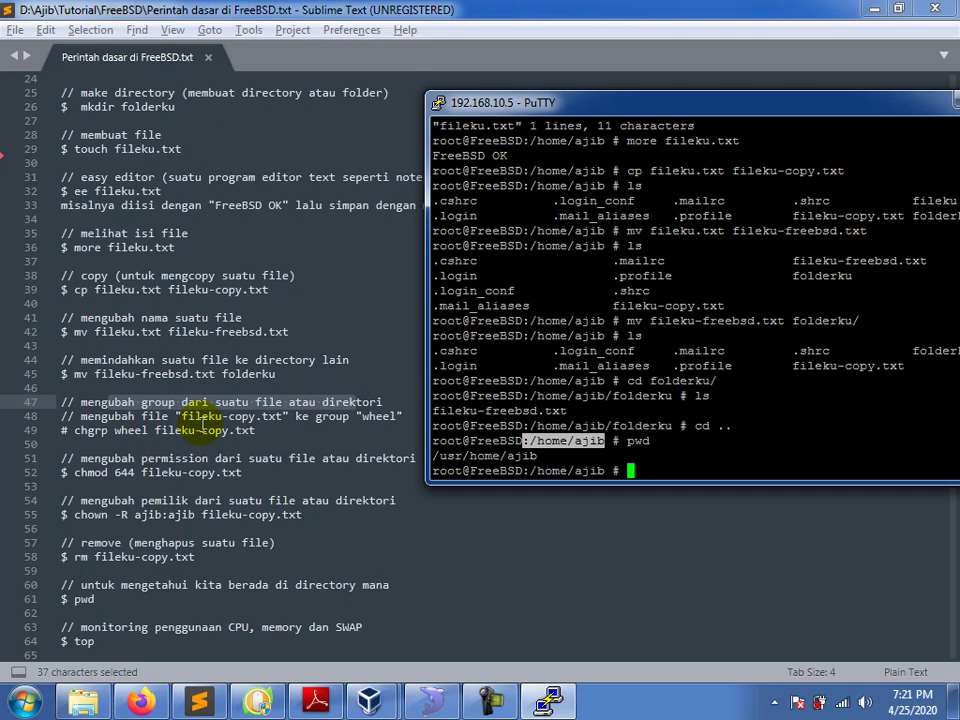
# - Run ls in the home directory and highlight .cshrc and .login in the listing
pyautogui.click(684, 442)
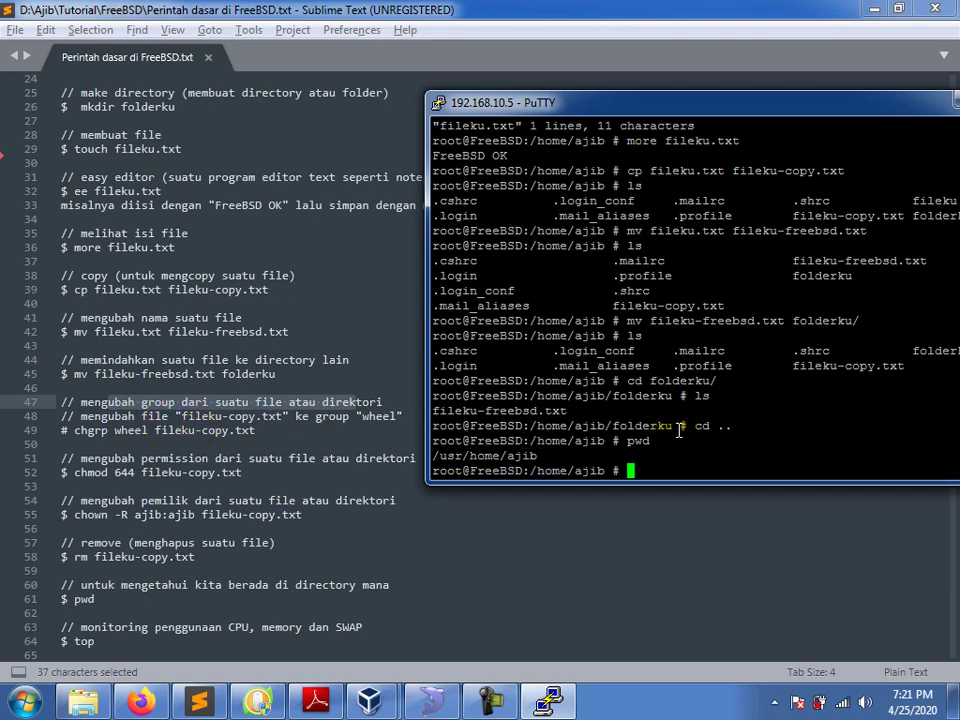
pyautogui.write('ls')
pyautogui.press('Return')
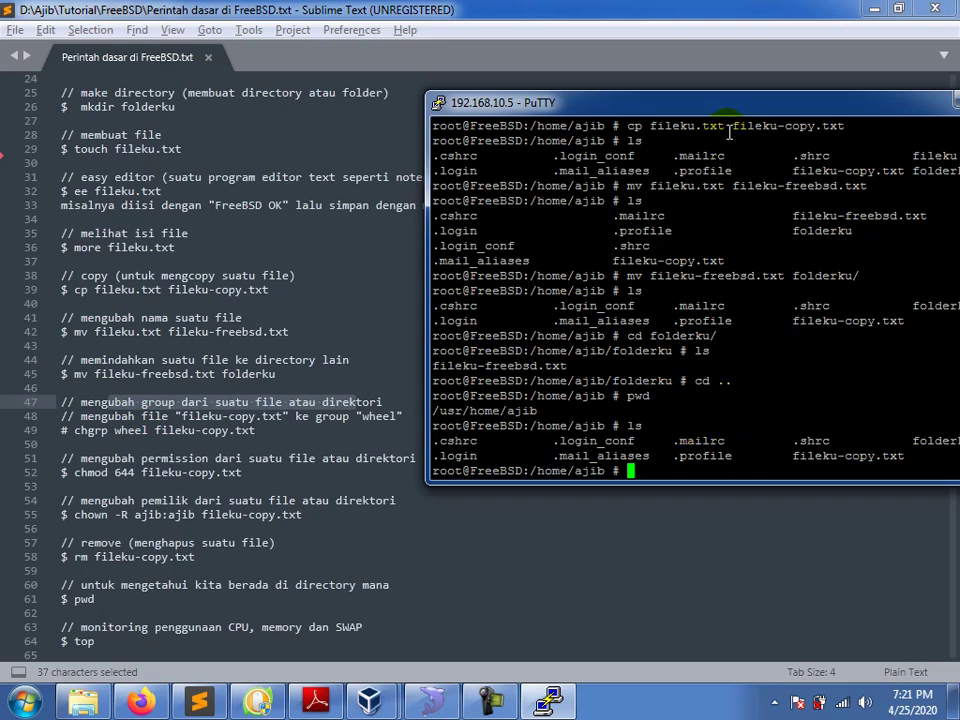
pyautogui.moveTo(707, 107); pyautogui.dragTo(641, 40)
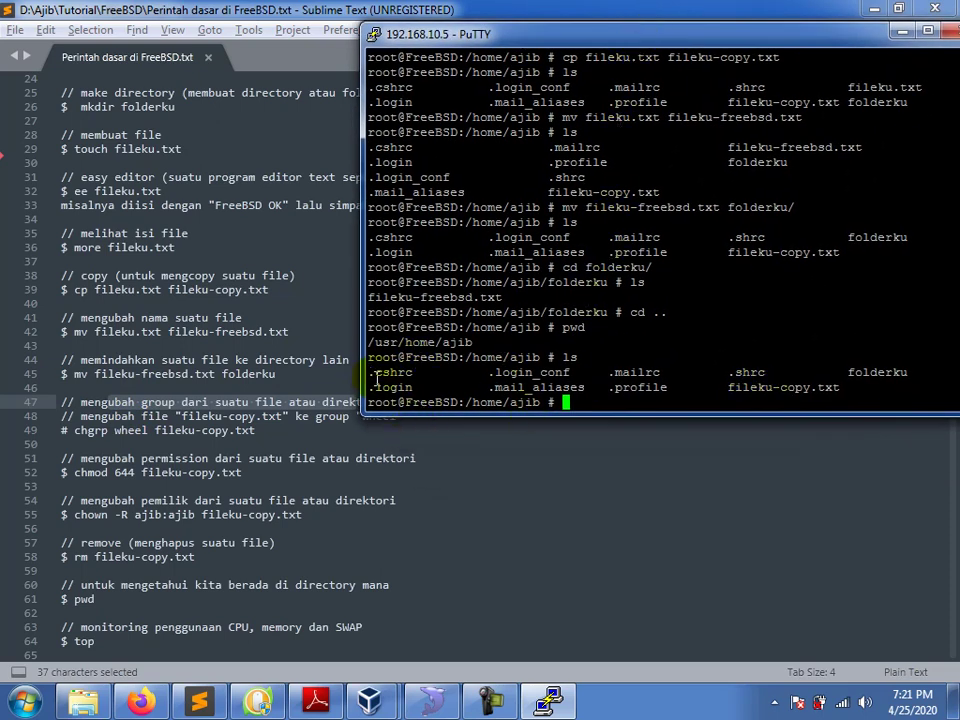
pyautogui.moveTo(372, 376); pyautogui.dragTo(411, 374)
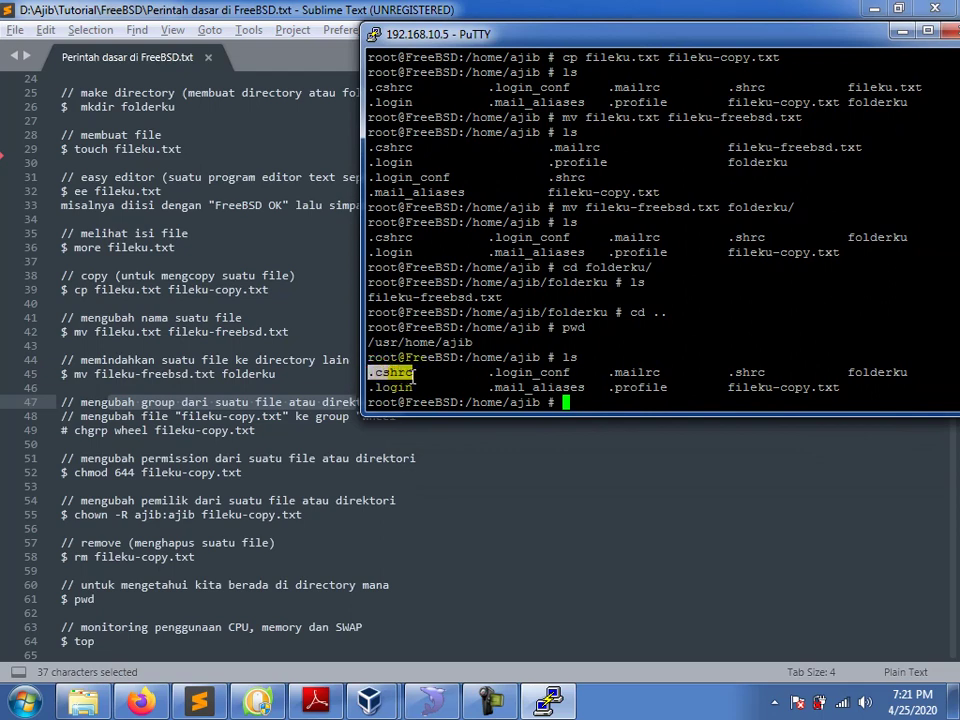
pyautogui.doubleClick(388, 389)
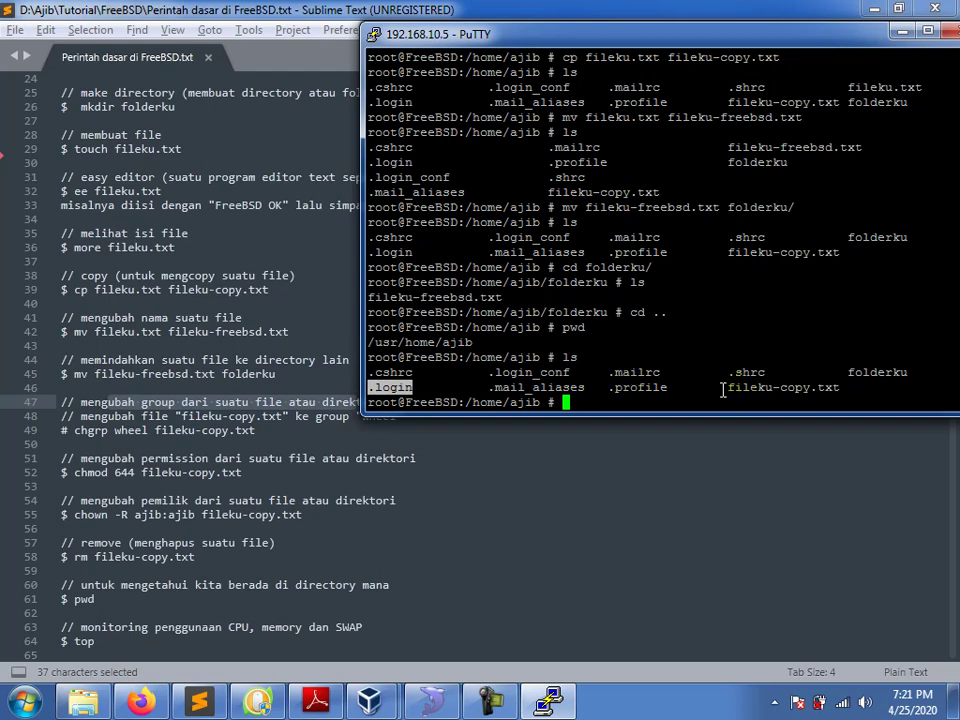
pyautogui.click(602, 356)
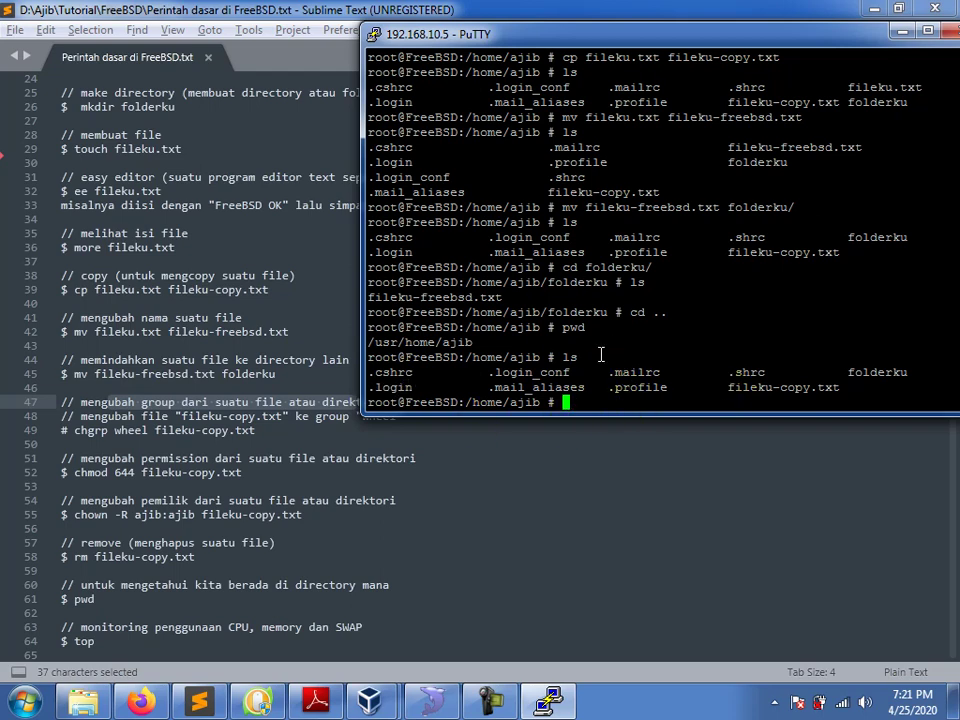
# - Run ls -l and highlight owner root and group ajib on the fileku-copy.txt row
pyautogui.write('ls -l')
pyautogui.press('Return')
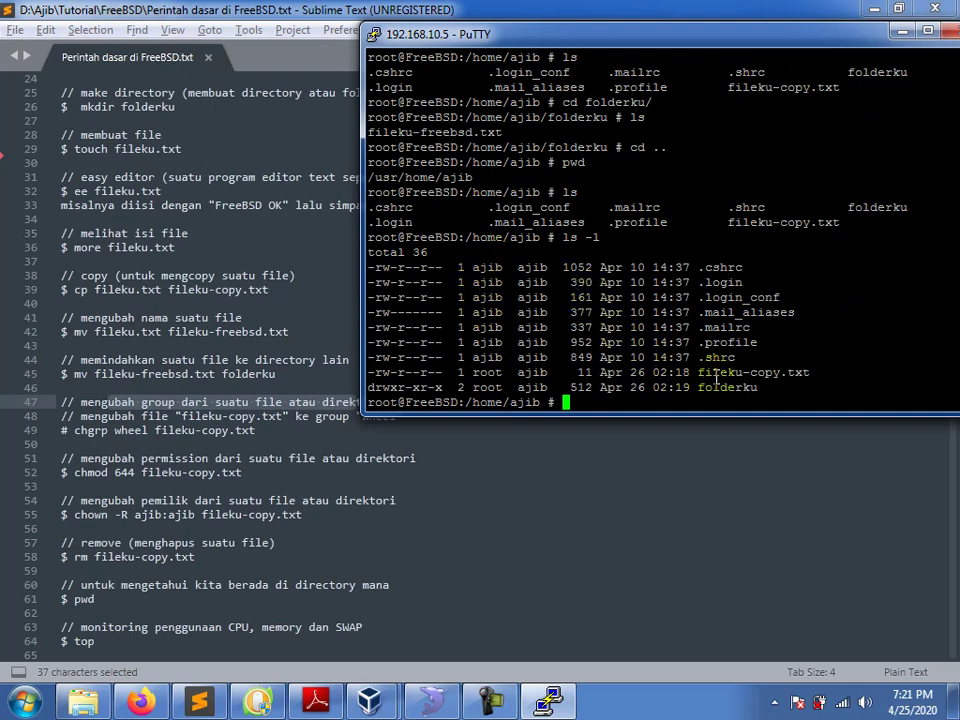
pyautogui.moveTo(700, 373); pyautogui.dragTo(801, 372)
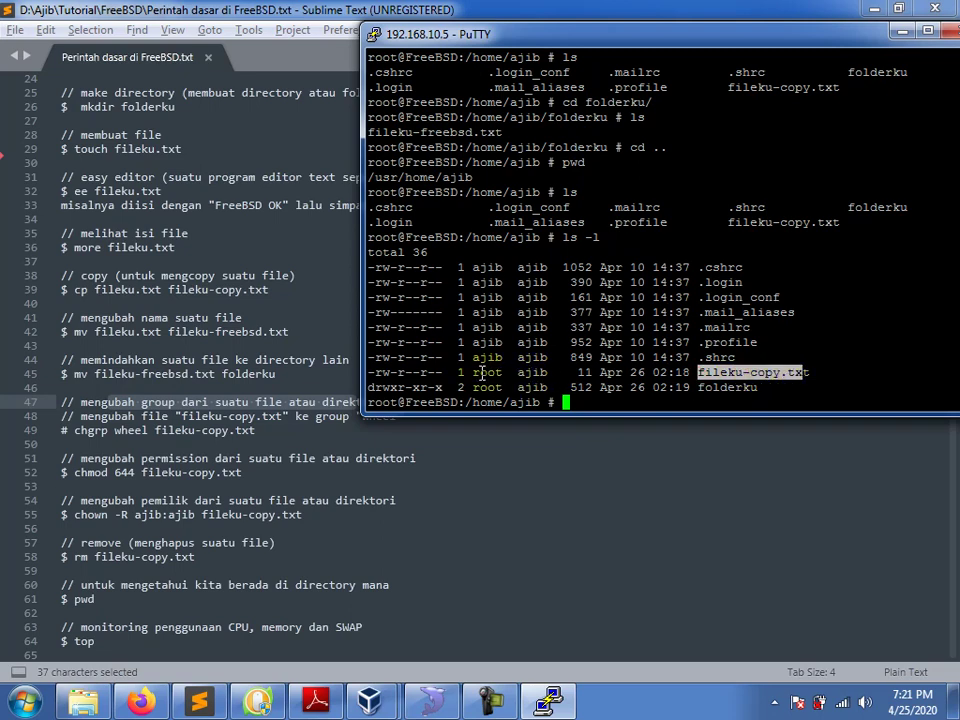
pyautogui.doubleClick(484, 372)
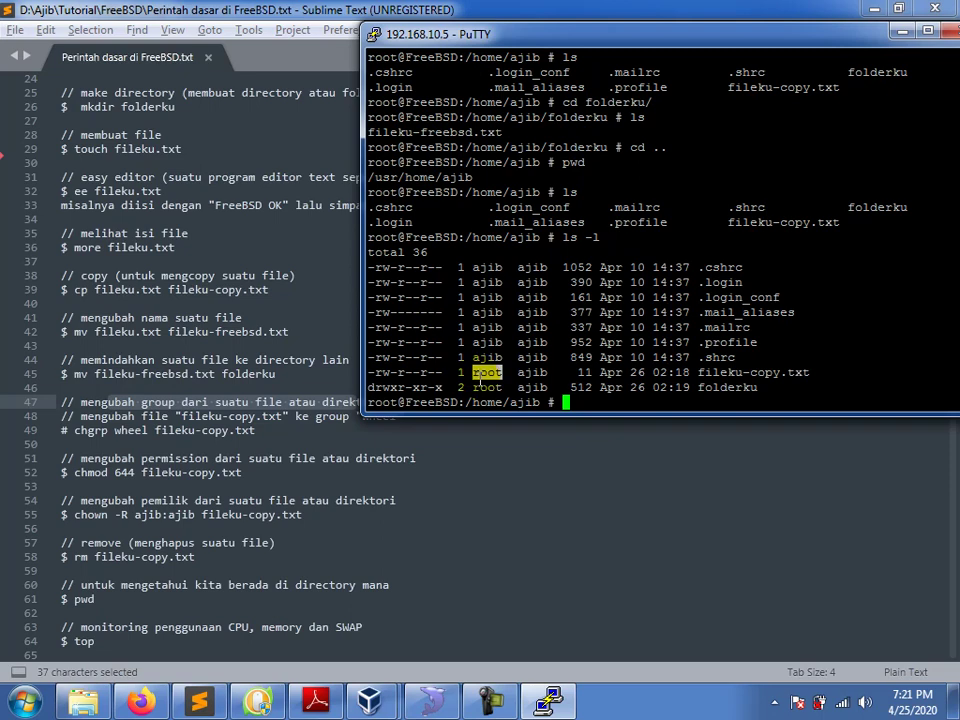
pyautogui.doubleClick(529, 373)
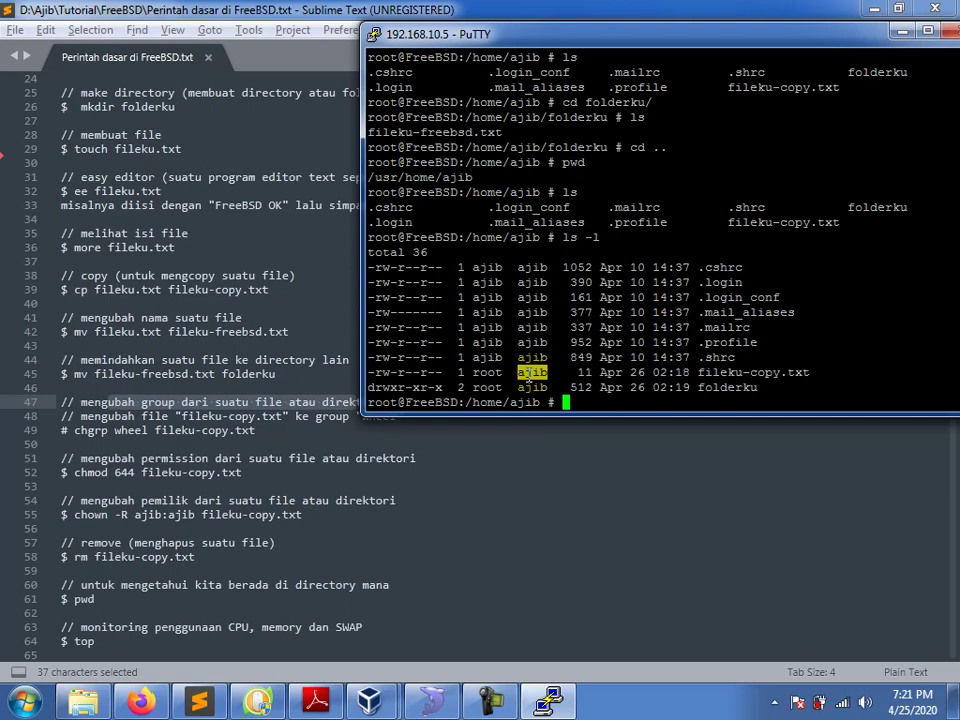
pyautogui.moveTo(692, 372); pyautogui.dragTo(773, 366)
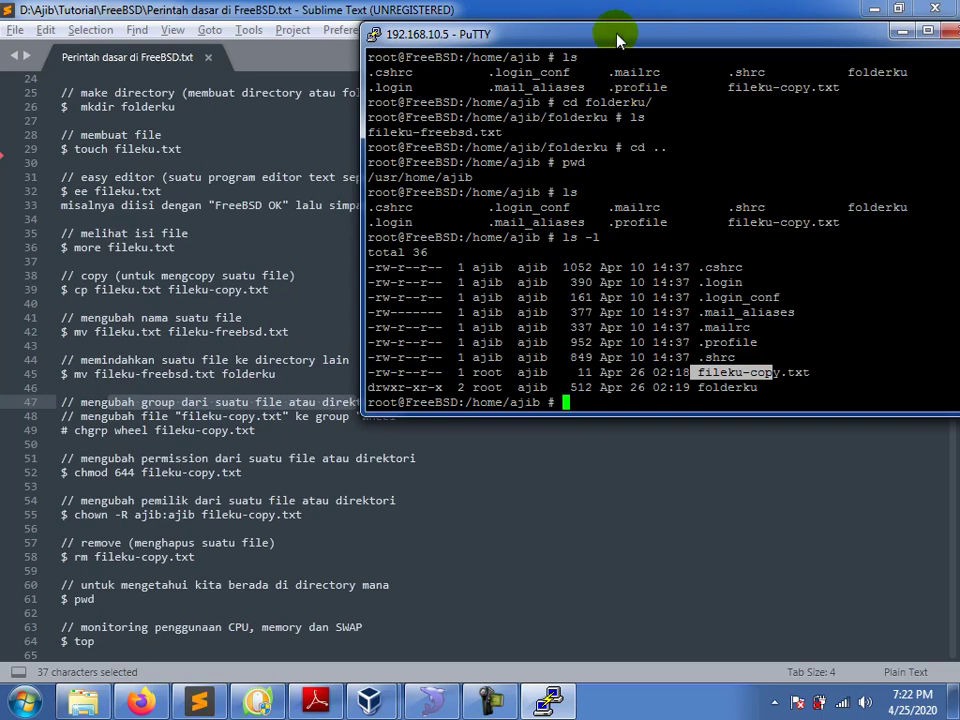
pyautogui.moveTo(619, 34); pyautogui.dragTo(621, 15)
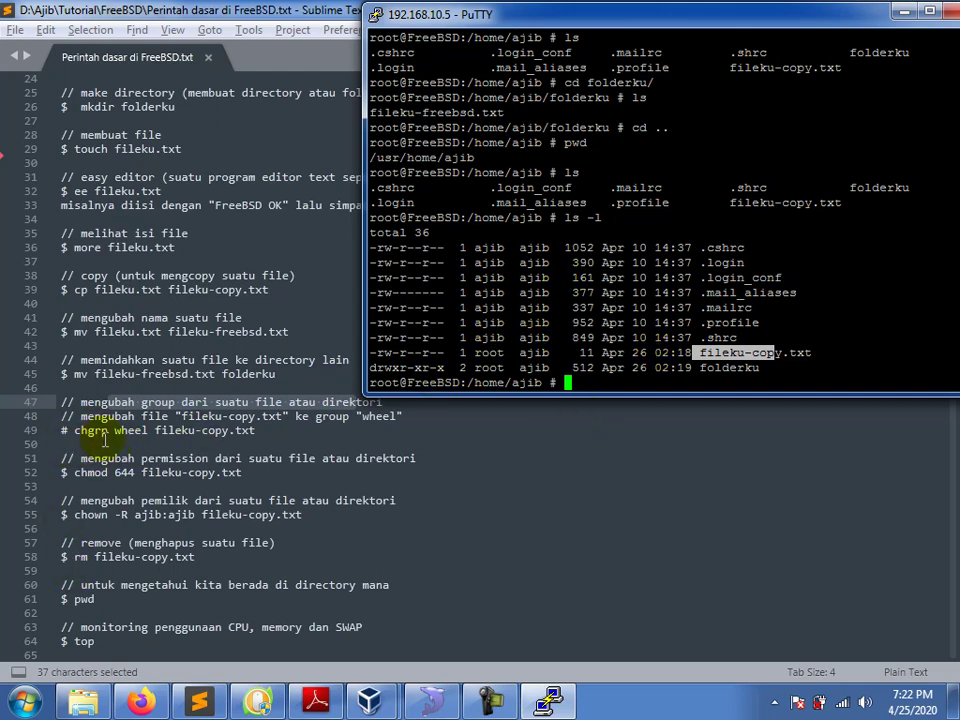
pyautogui.click(518, 346)
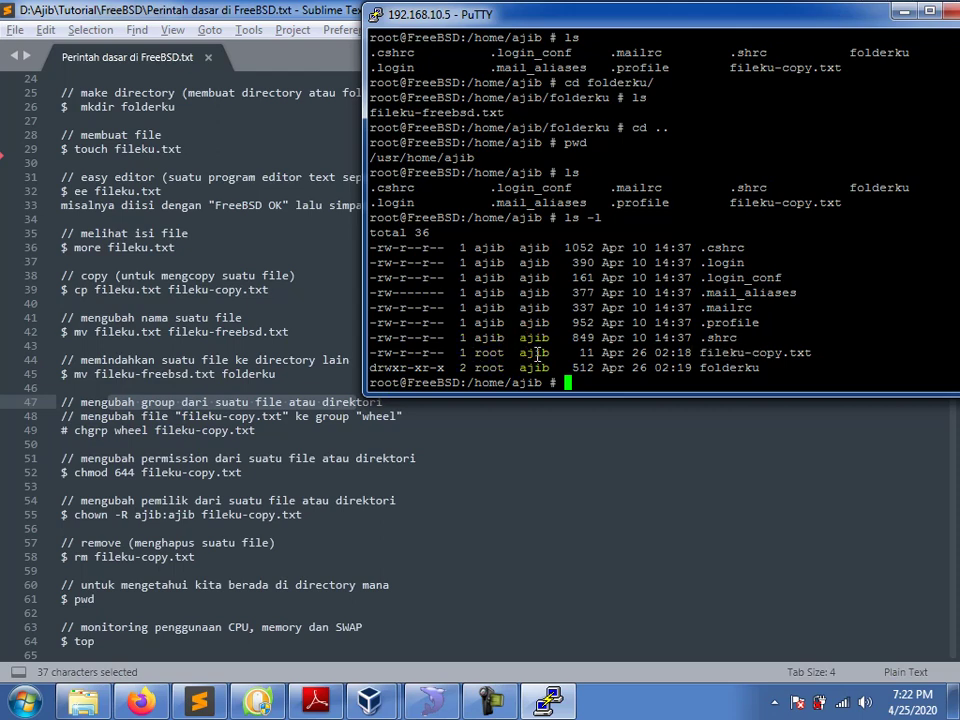
pyautogui.doubleClick(489, 352)
pyautogui.doubleClick(534, 353)
# - Run chgrp wheel fileku-copy.txt, then ls -l to confirm group wheel
pyautogui.write('chgrp ')
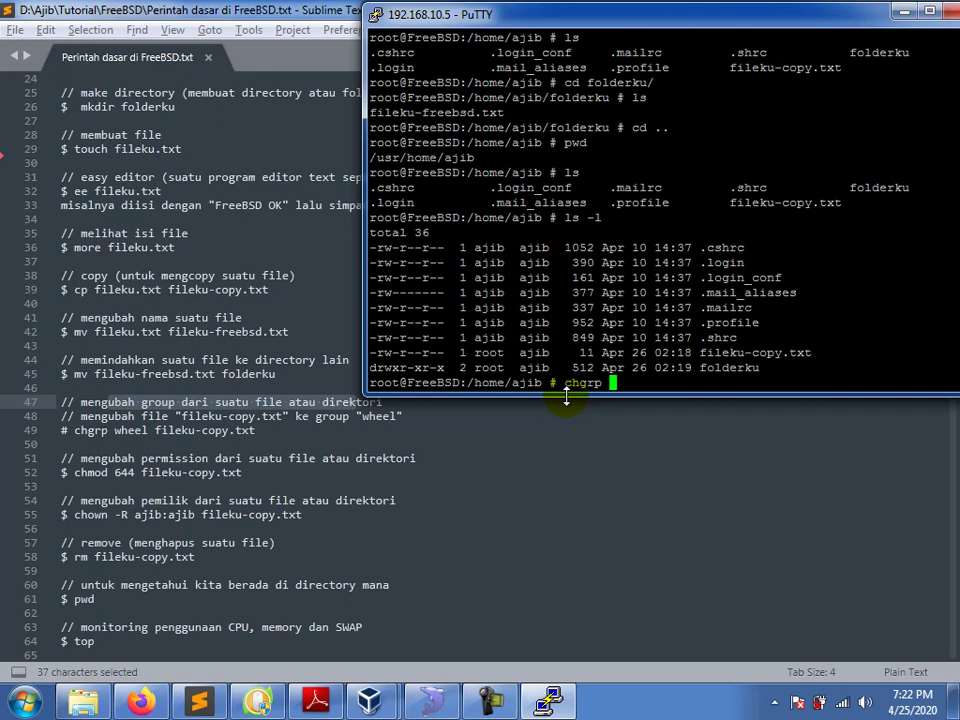
pyautogui.write('wheel file')
pyautogui.press('Tab')
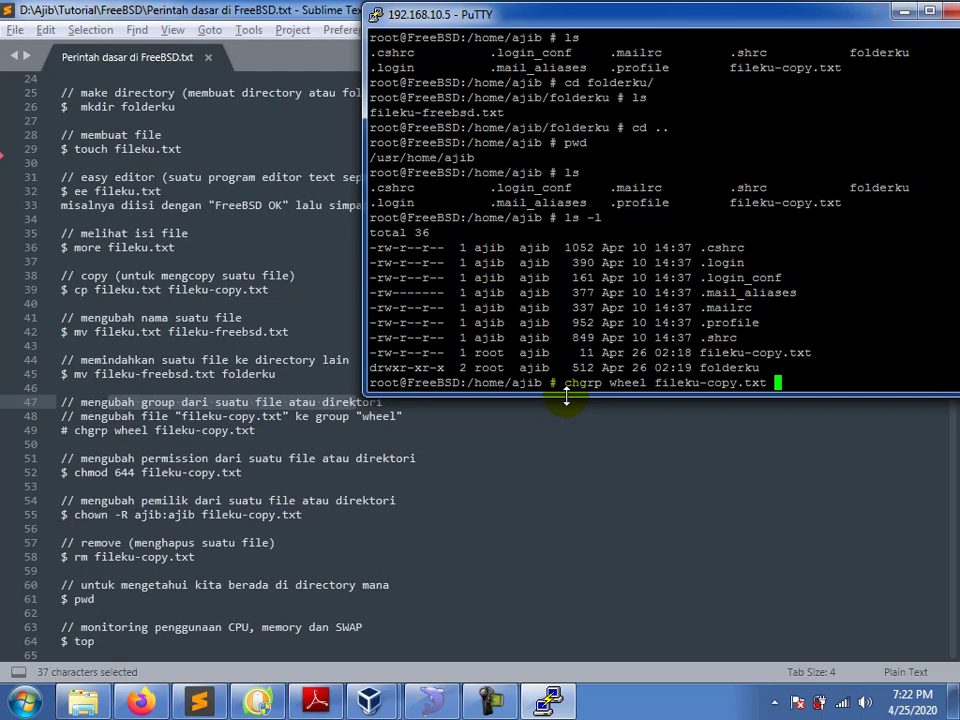
pyautogui.press('Return')
pyautogui.write('ls -l')
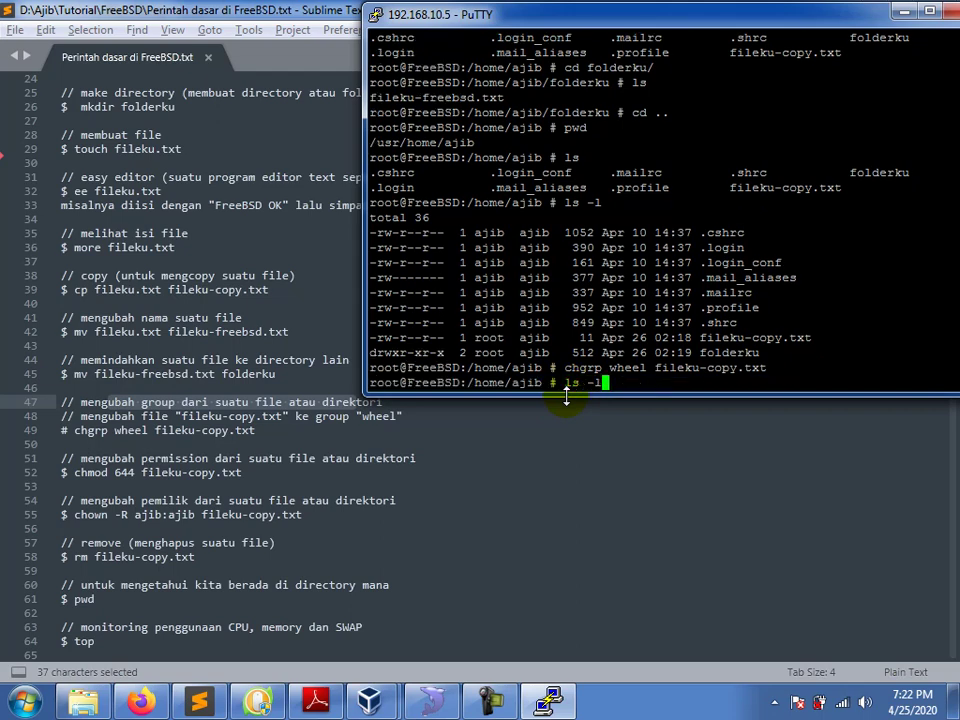
pyautogui.press('Return')
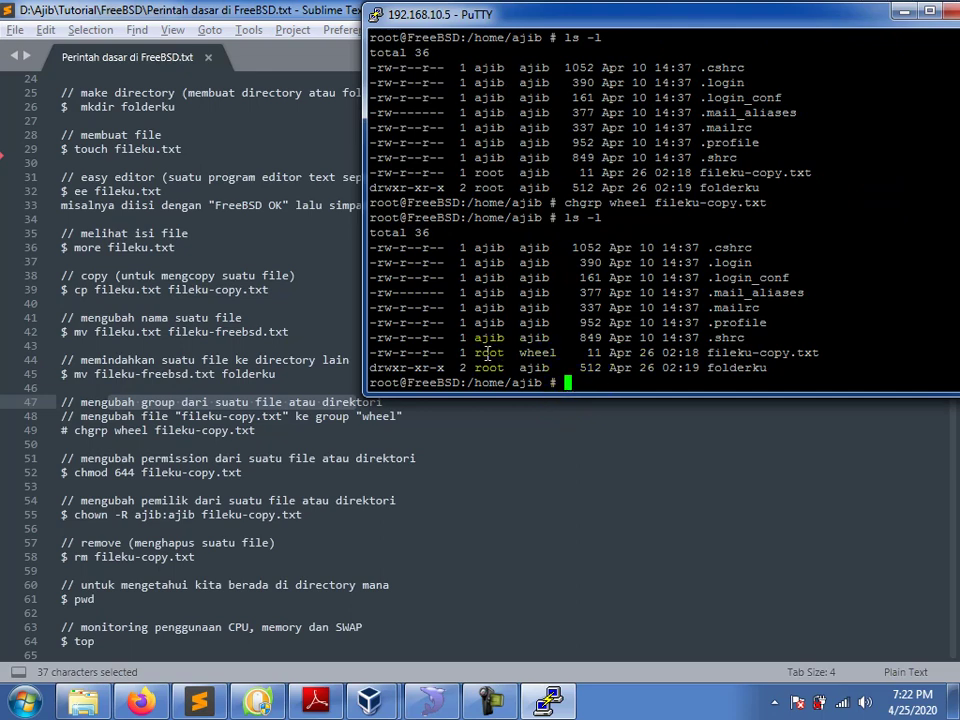
pyautogui.doubleClick(539, 353)
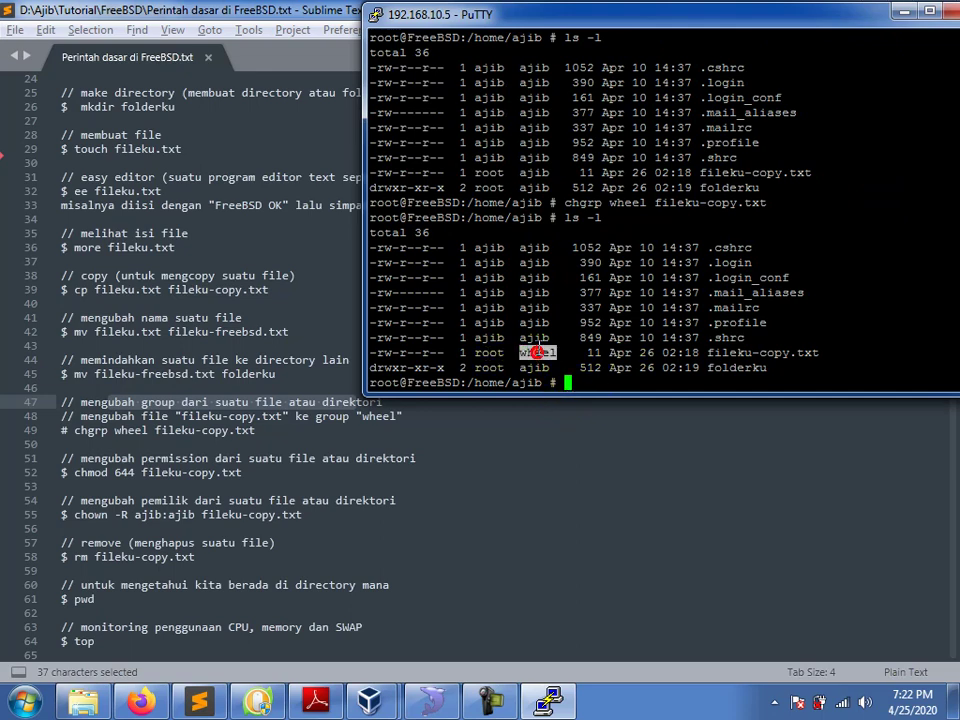
pyautogui.doubleClick(534, 172)
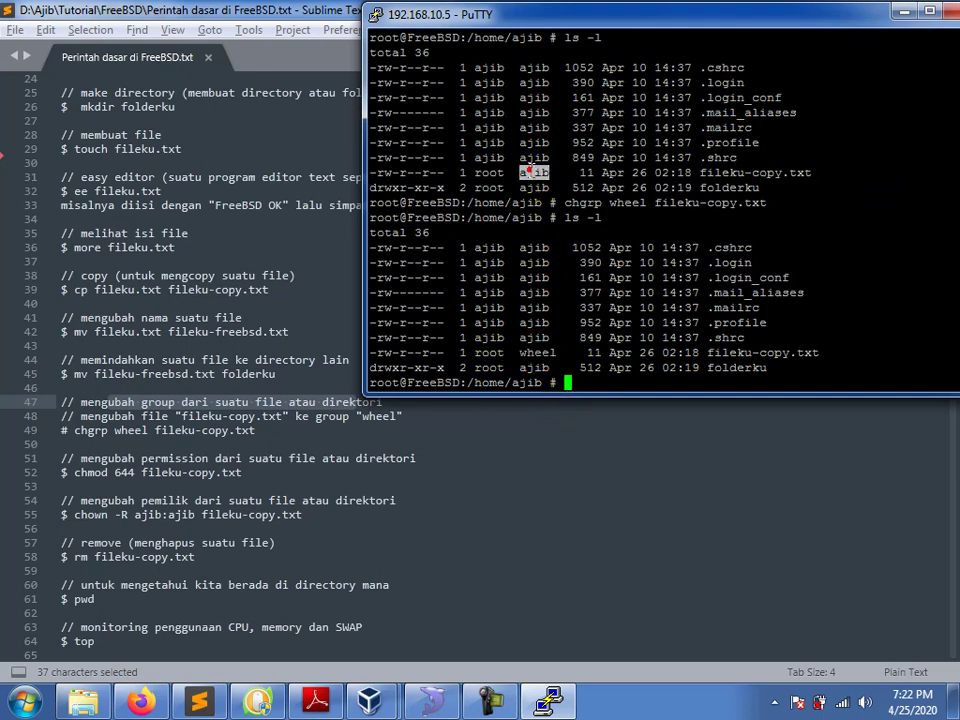
pyautogui.doubleClick(536, 352)
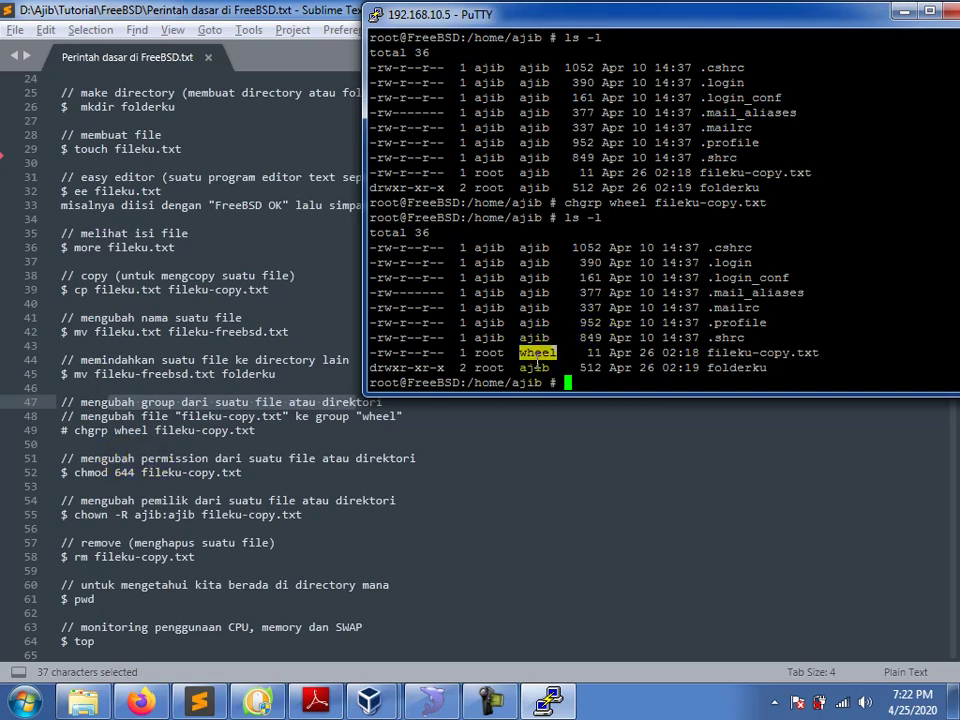
pyautogui.moveTo(704, 353); pyautogui.dragTo(813, 353)
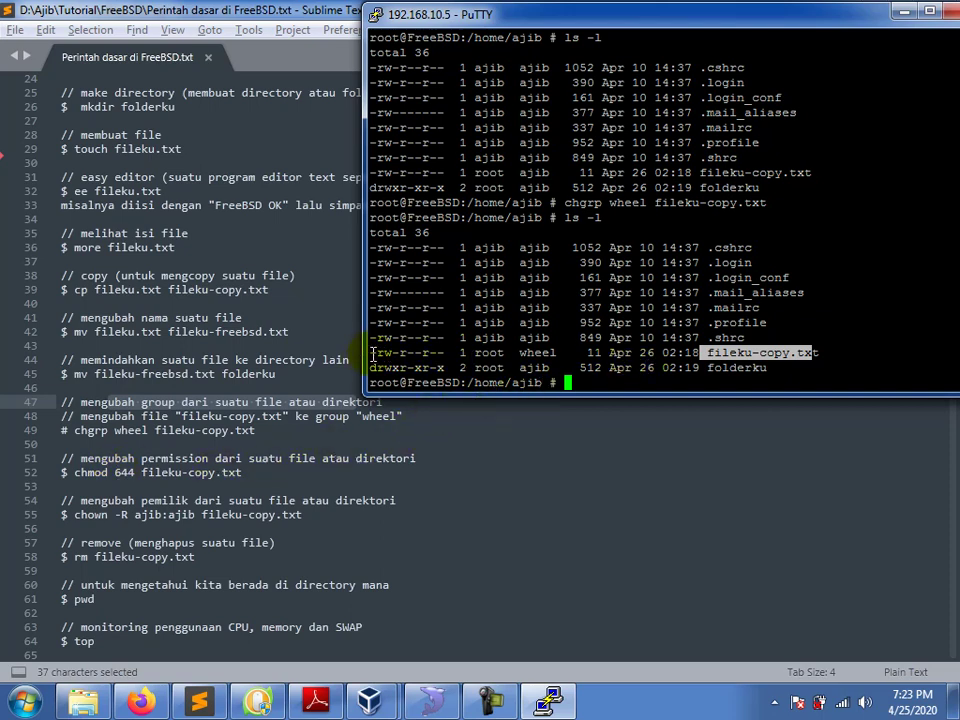
pyautogui.moveTo(372, 354); pyautogui.dragTo(392, 354)
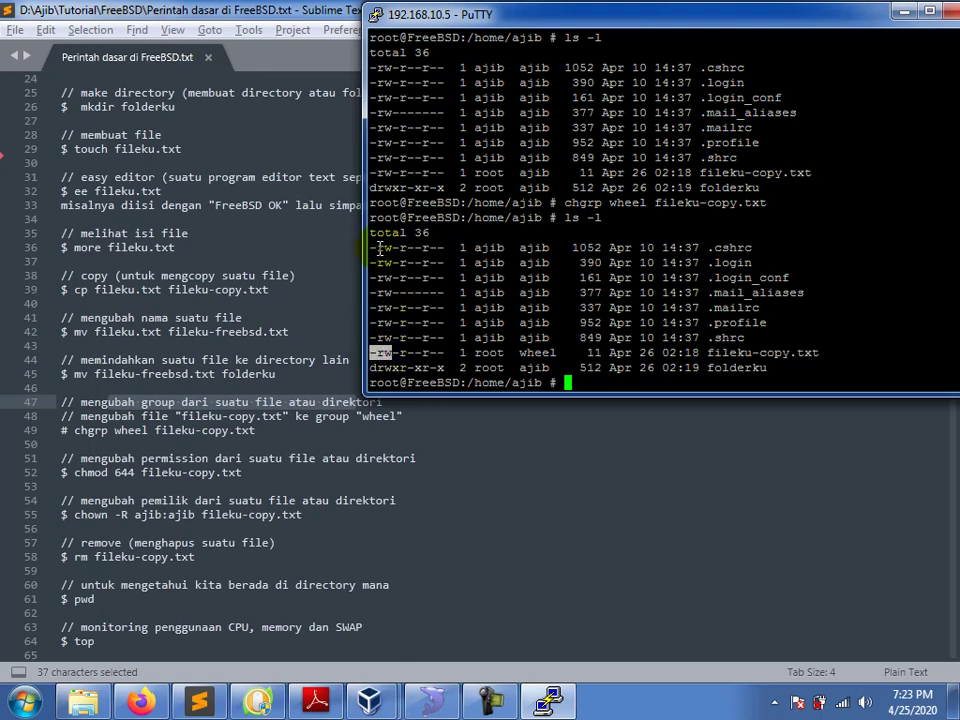
pyautogui.click(377, 251)
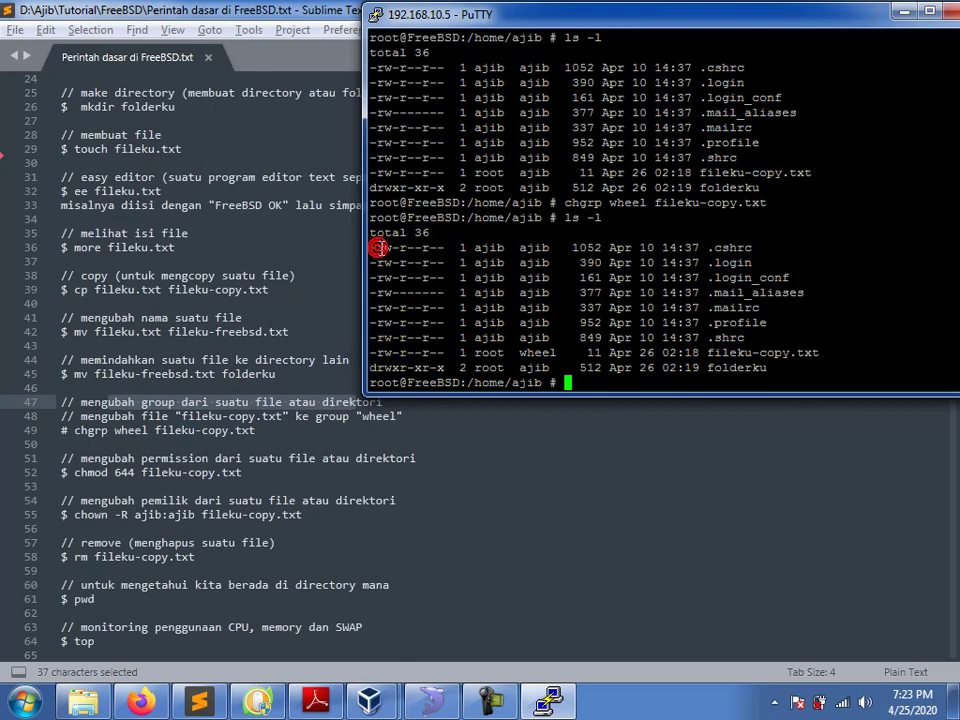
pyautogui.click(377, 352)
pyautogui.doubleClick(380, 352)
pyautogui.moveTo(374, 352); pyautogui.dragTo(375, 352)
pyautogui.doubleClick(718, 368)
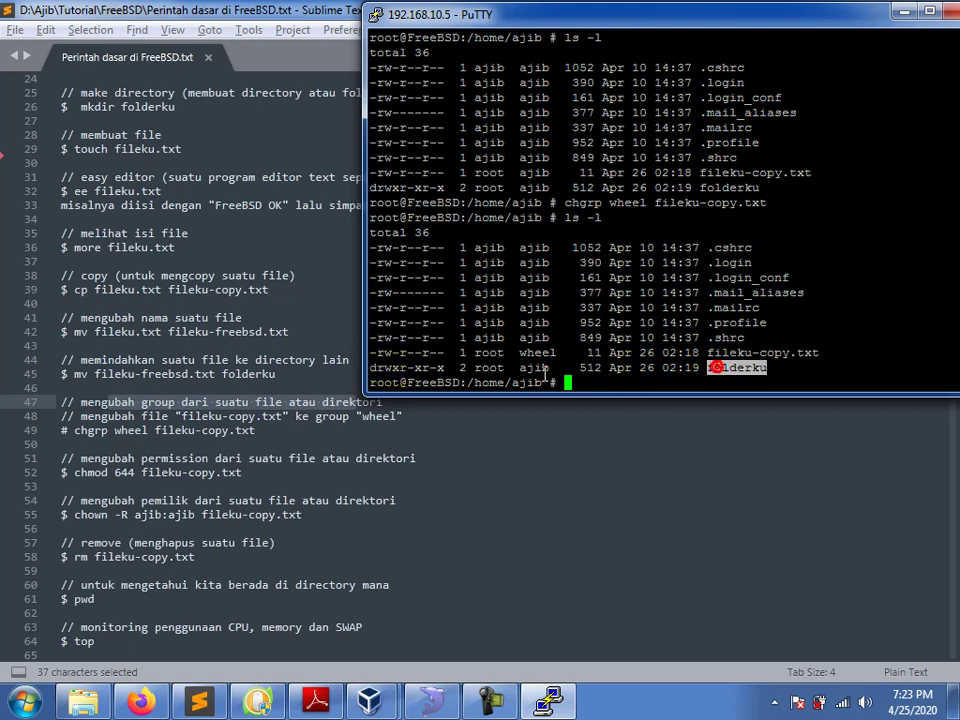
pyautogui.click(377, 368)
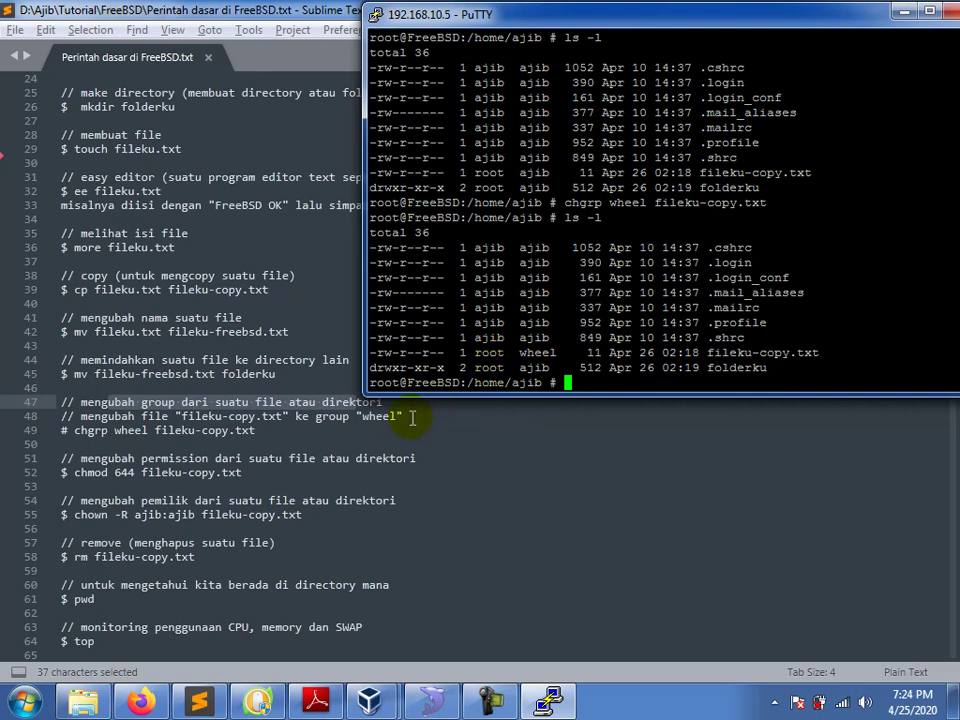
# - Switch to the FreeBSD Handbook PDF and scroll to section 3.4 Permissions
pyautogui.click(315, 701)
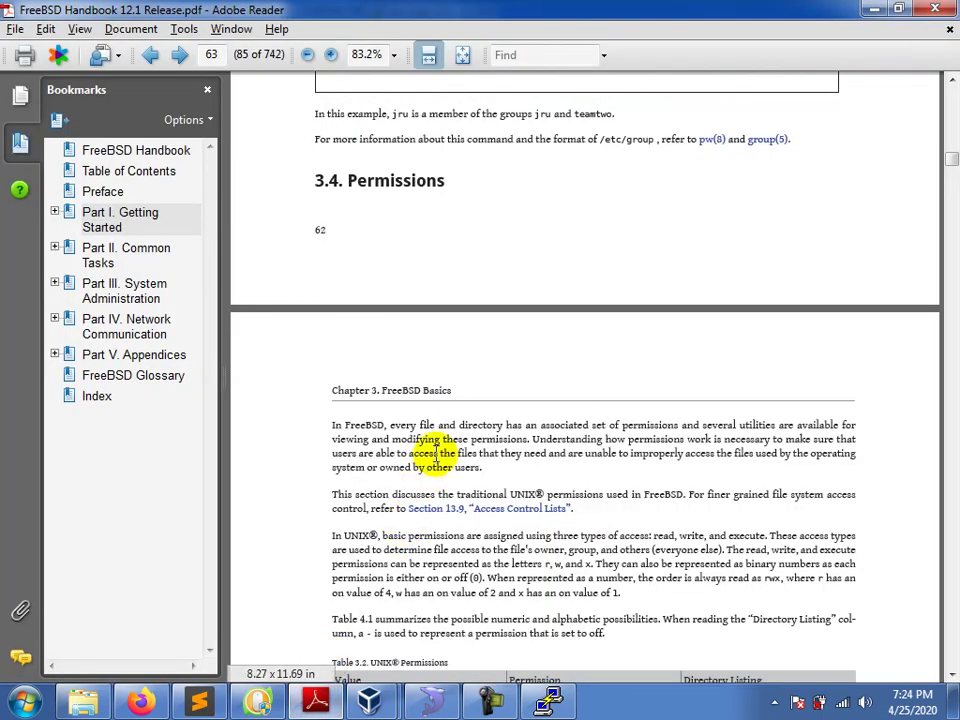
pyautogui.scroll(1, 521, 356)
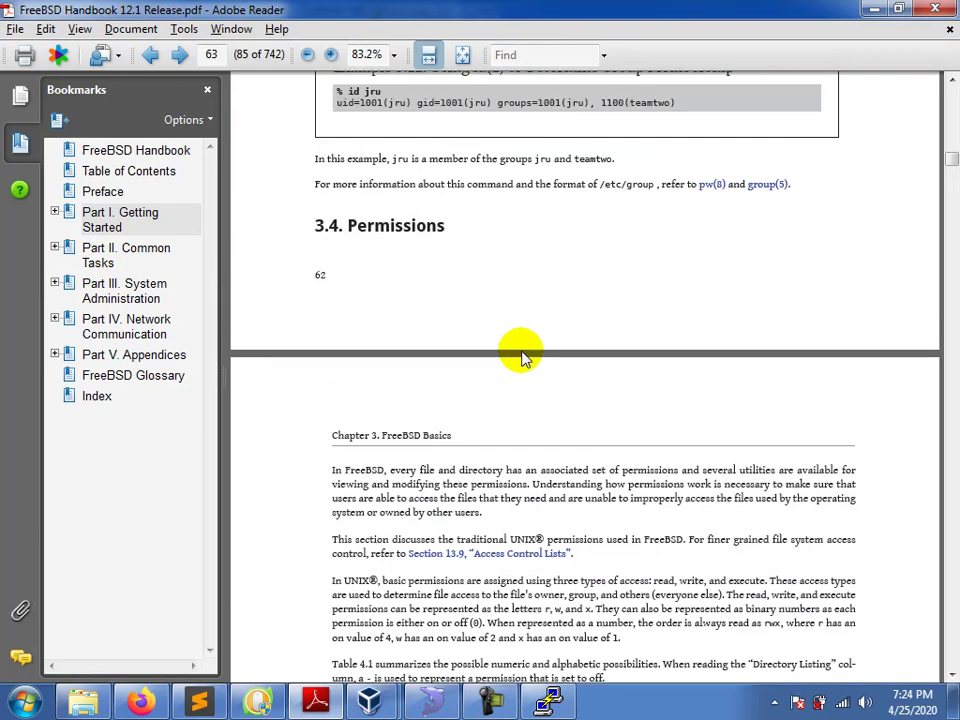
pyautogui.scroll(-1, 521, 356)
pyautogui.scroll(8, 521, 356)
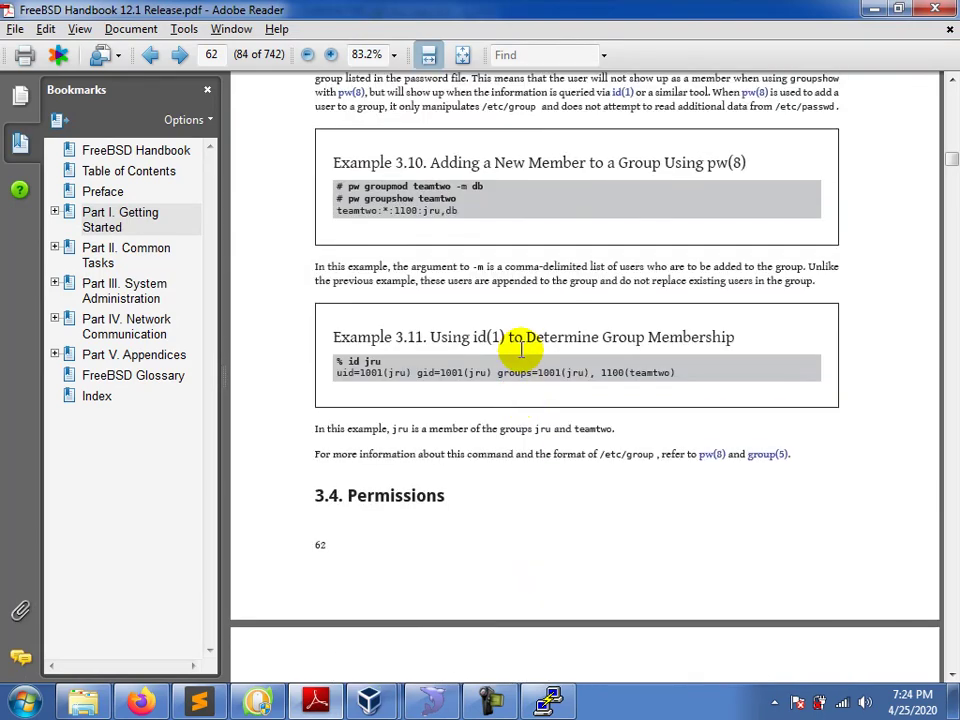
pyautogui.scroll(-8, 521, 352)
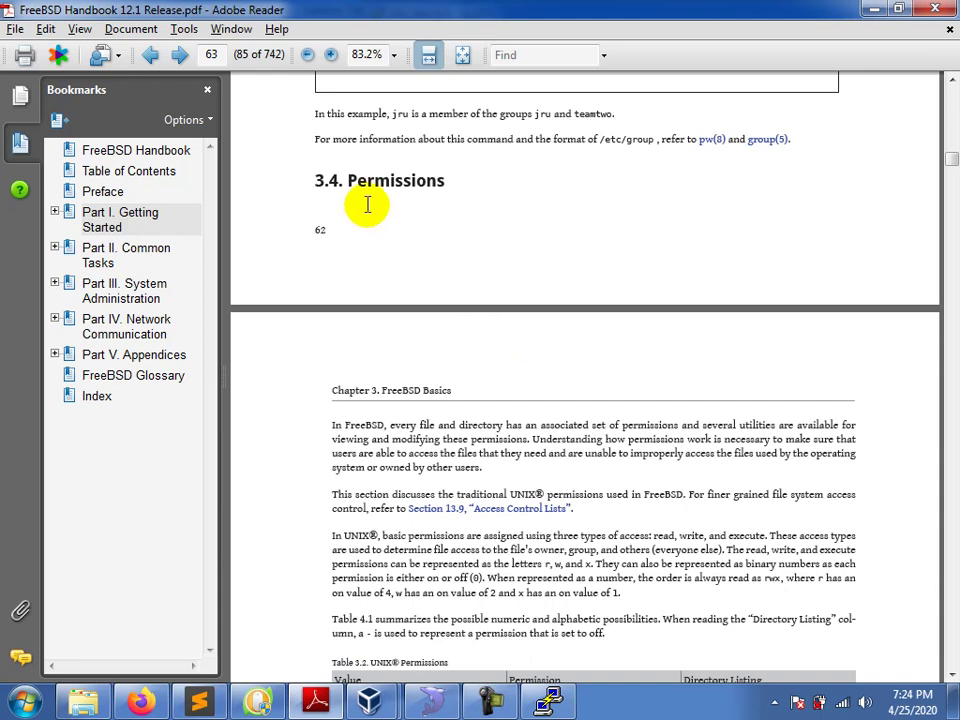
pyautogui.scroll(-2, 470, 362)
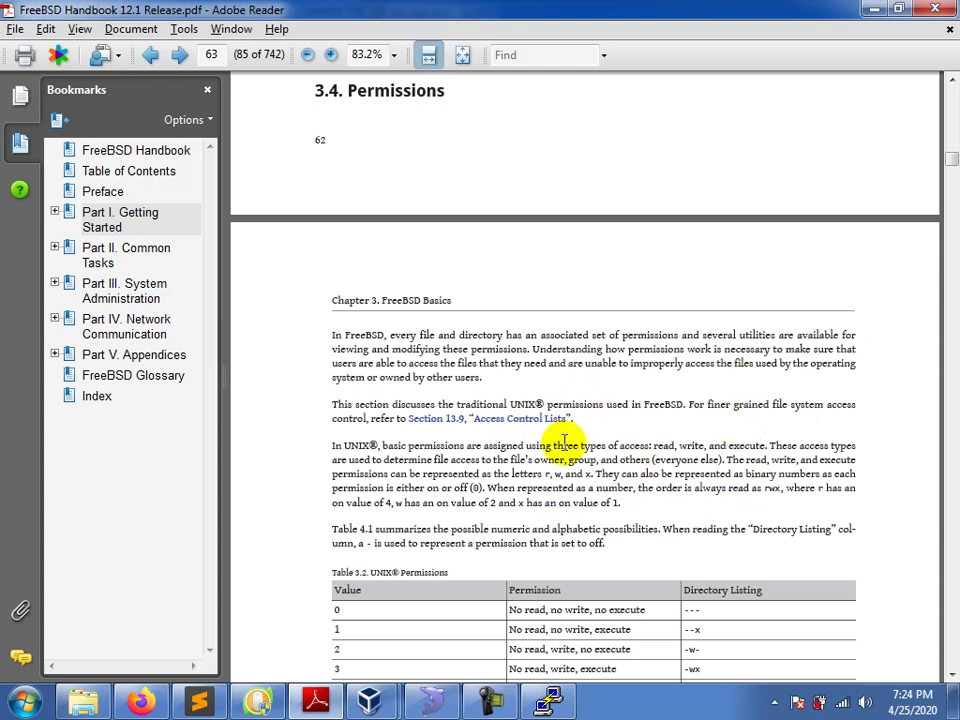
pyautogui.scroll(-2, 686, 422)
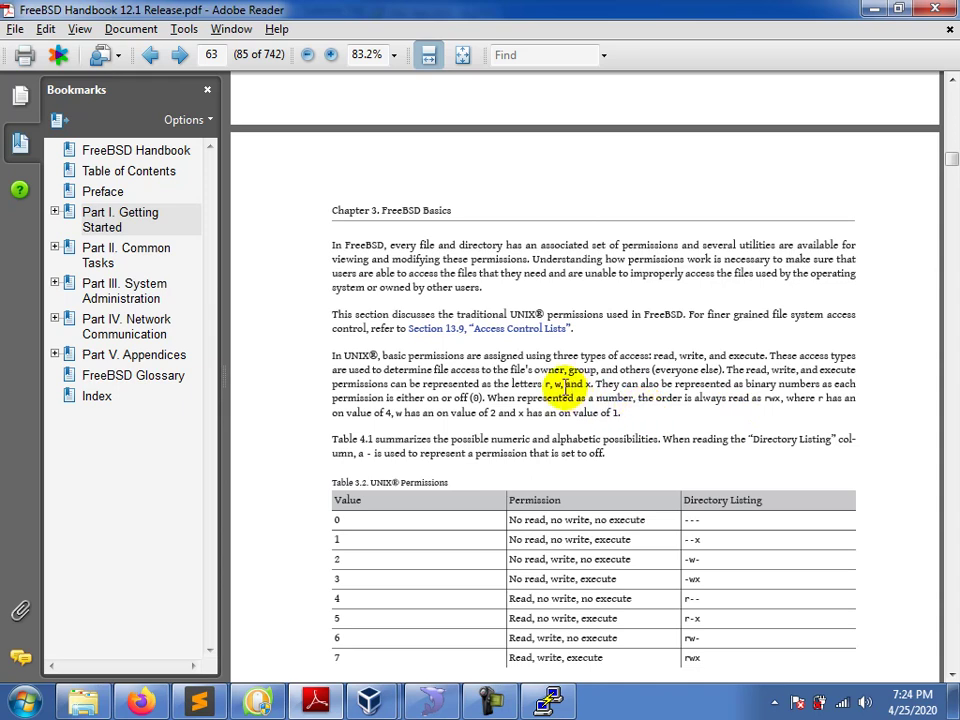
pyautogui.click(547, 388)
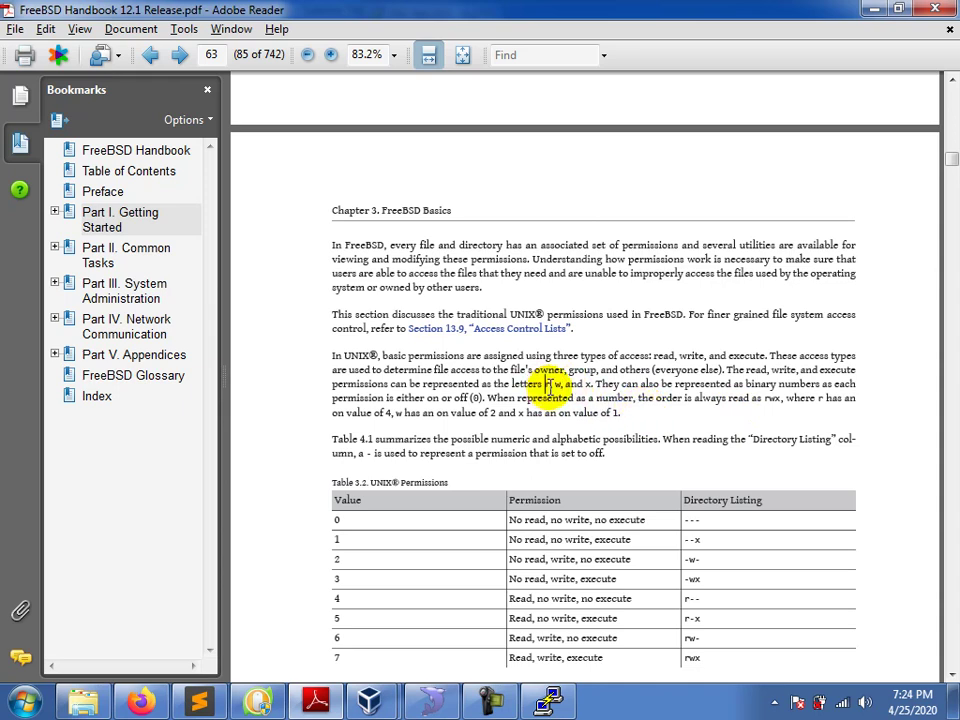
pyautogui.click(560, 386)
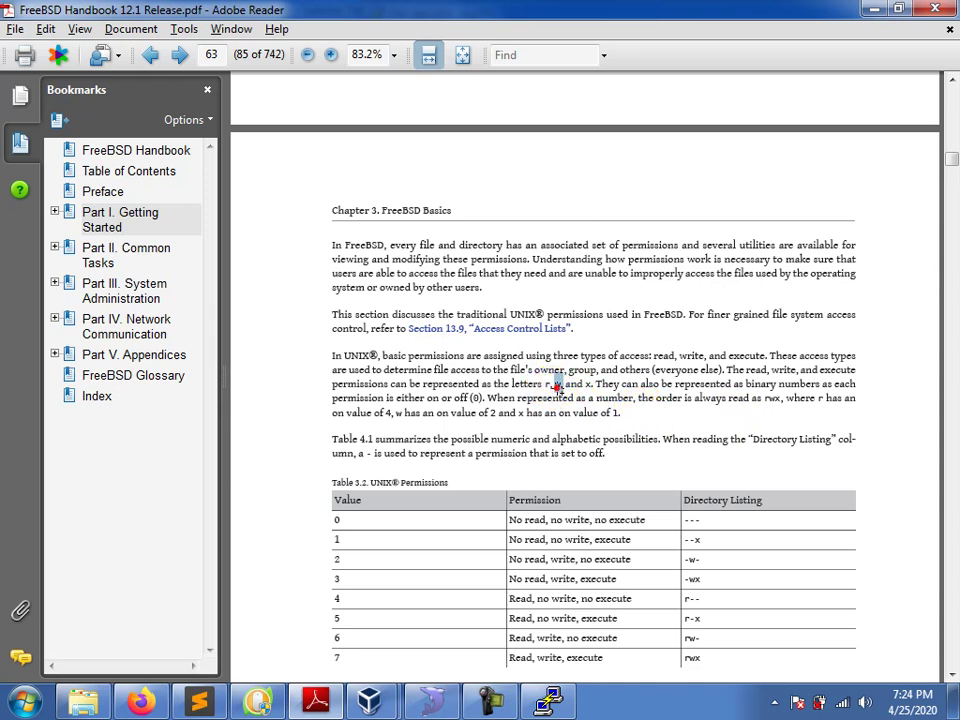
pyautogui.click(547, 385)
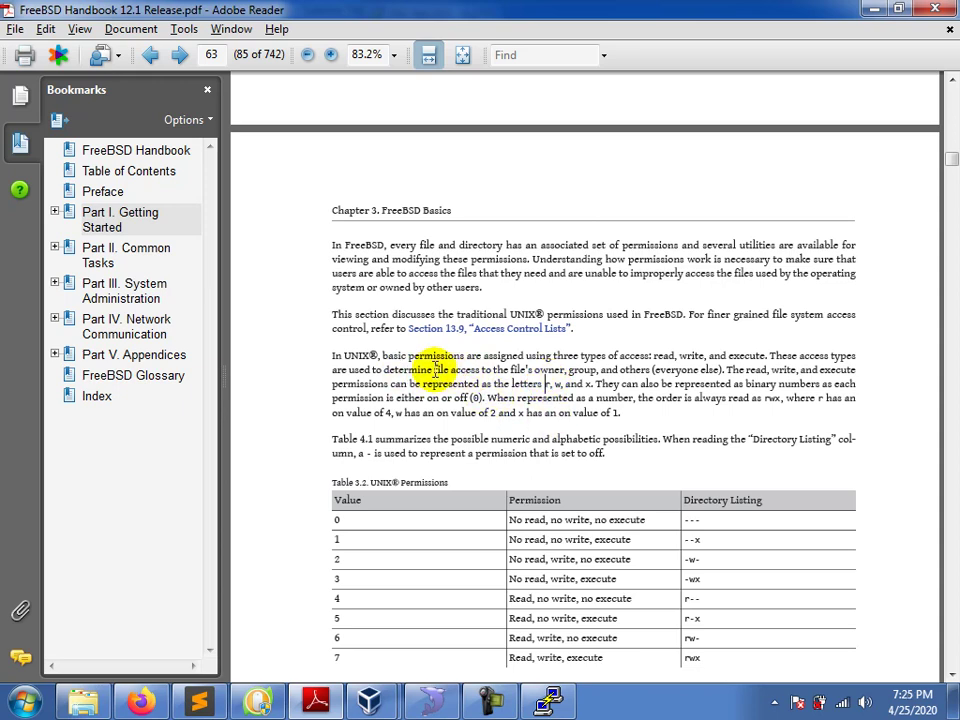
# - Highlight 'owner, group', the access types and 'others' in the permissions paragraph
pyautogui.click(434, 369)
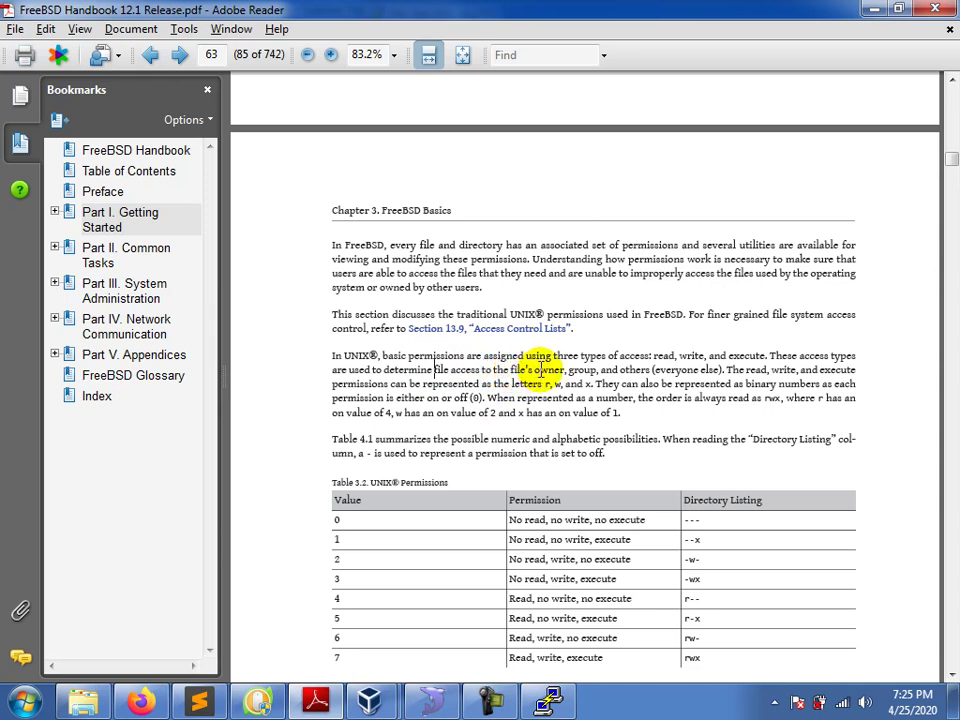
pyautogui.moveTo(540, 370); pyautogui.dragTo(576, 375)
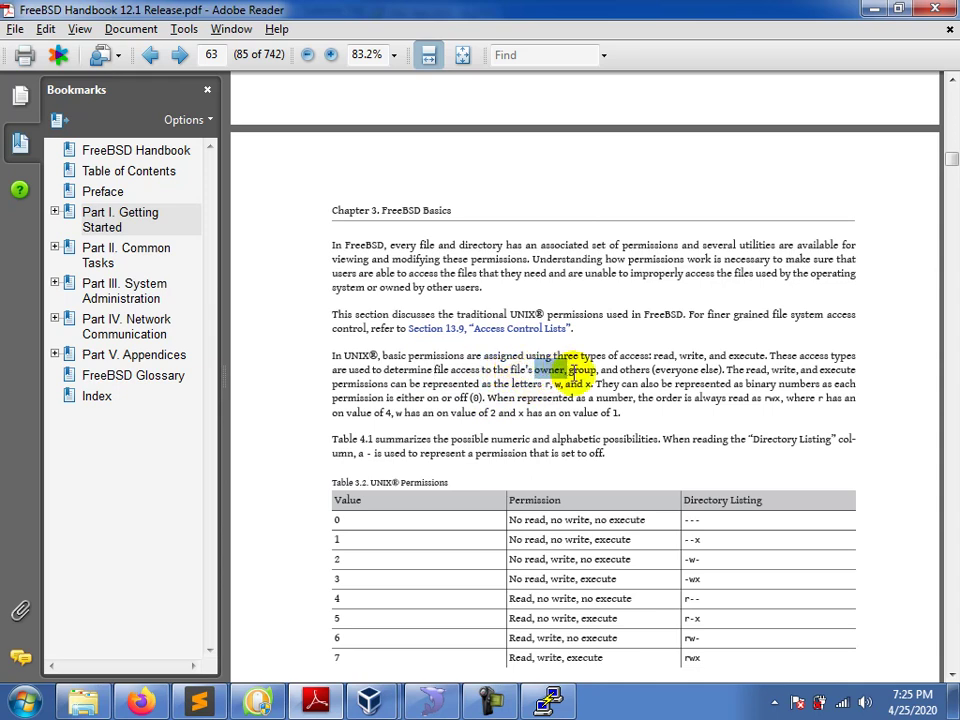
pyautogui.click(553, 370)
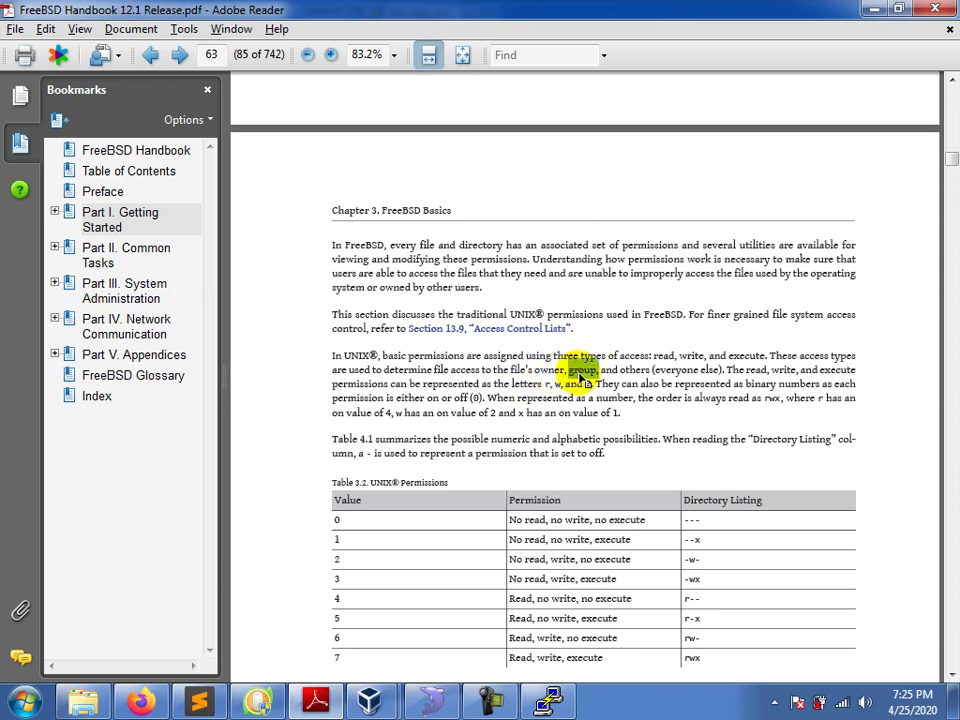
pyautogui.moveTo(621, 352); pyautogui.dragTo(635, 370)
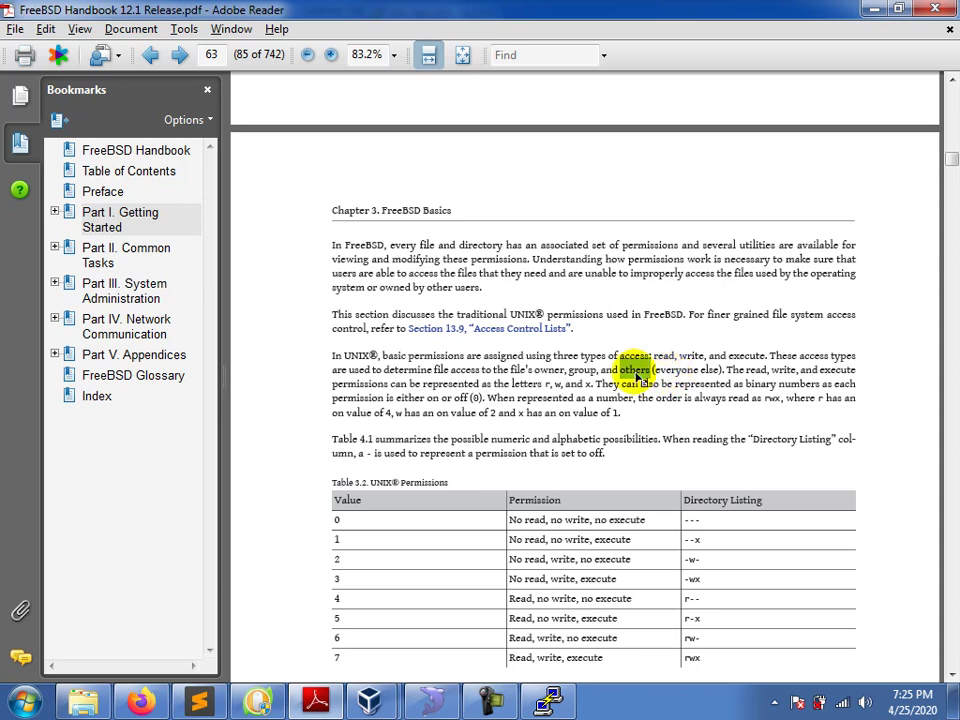
pyautogui.click(541, 384)
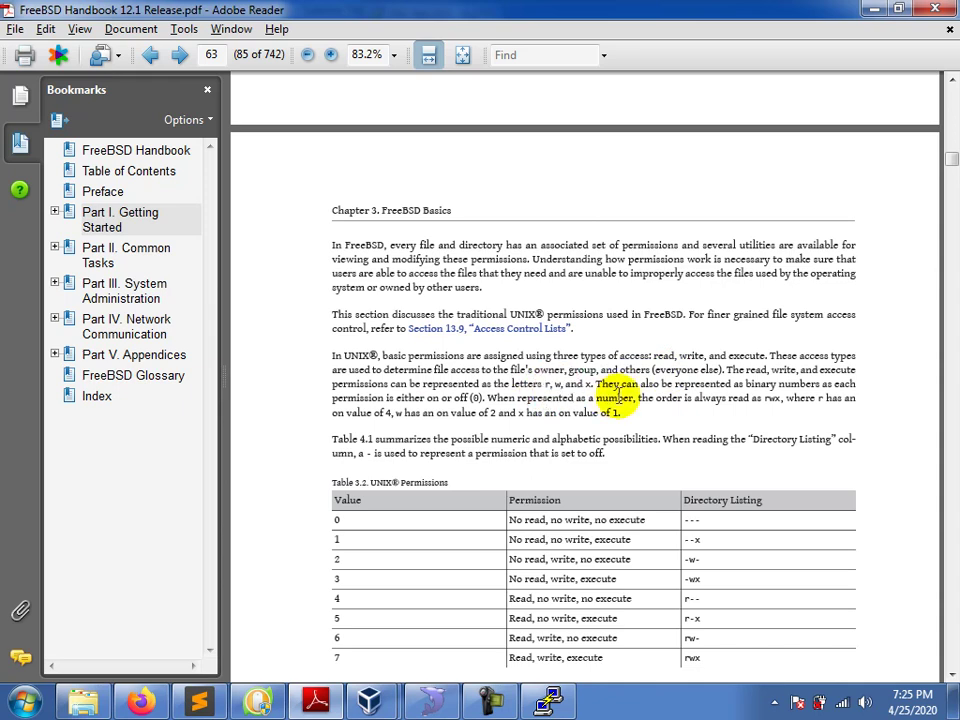
pyautogui.scroll(1, 619, 393)
pyautogui.scroll(1, 619, 393)
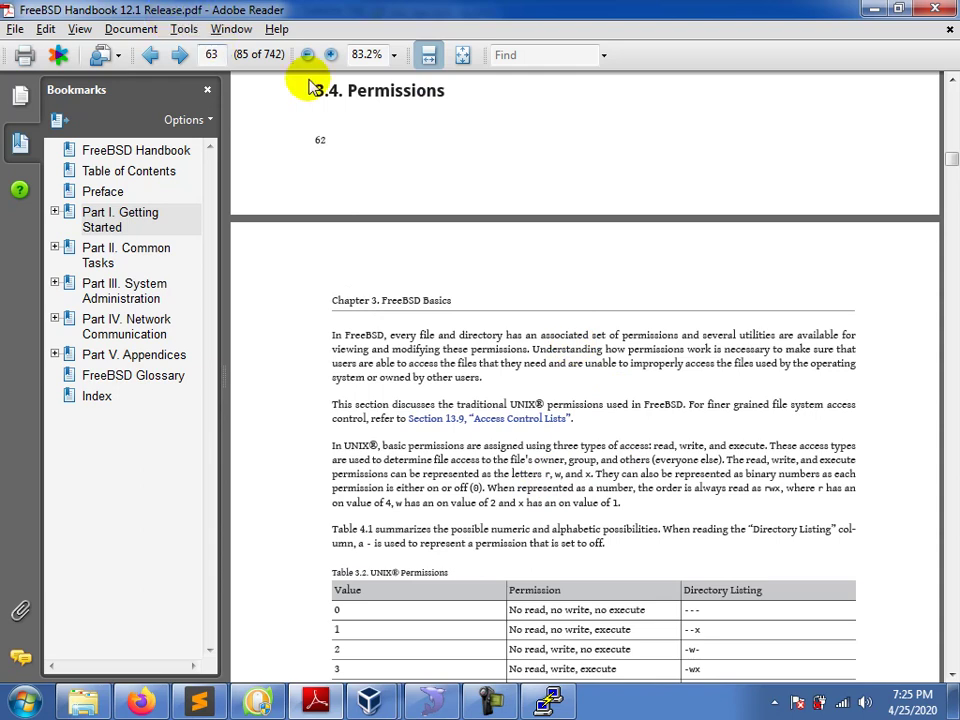
# - Zoom the page to 125% and select read, write and execute in the access-types sentence
pyautogui.click(330, 55)
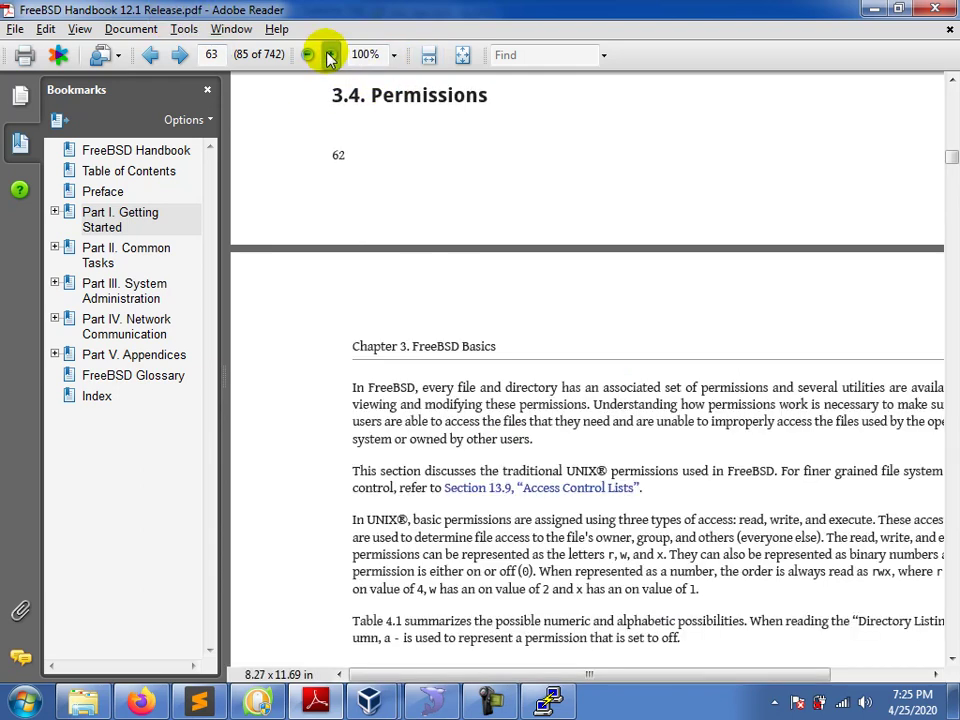
pyautogui.click(330, 55)
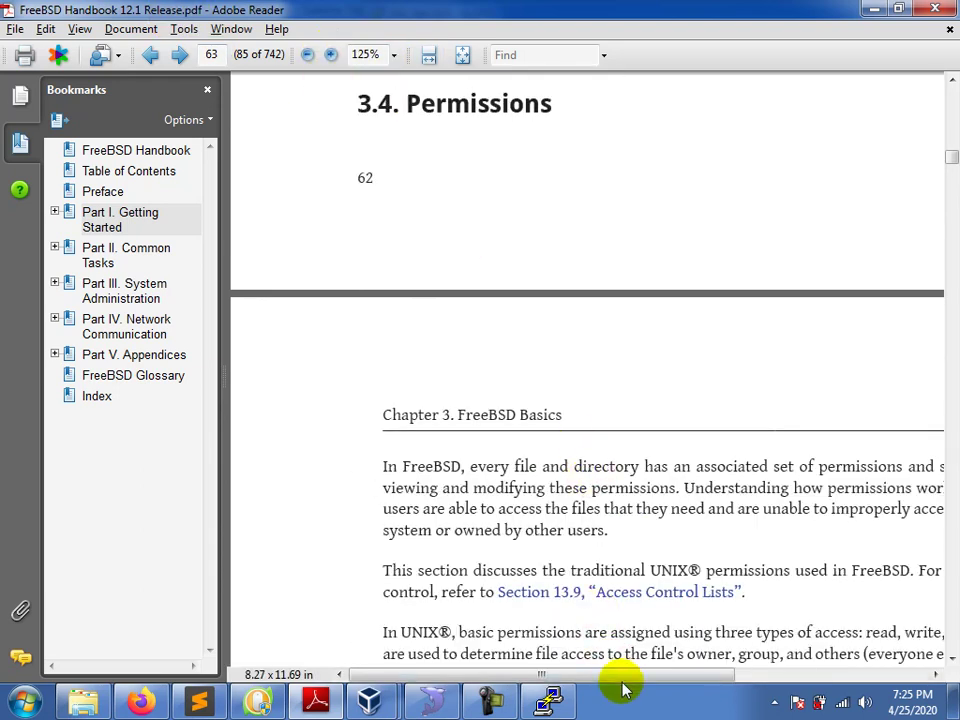
pyautogui.moveTo(629, 677); pyautogui.dragTo(668, 682)
pyautogui.scroll(-5, 671, 456)
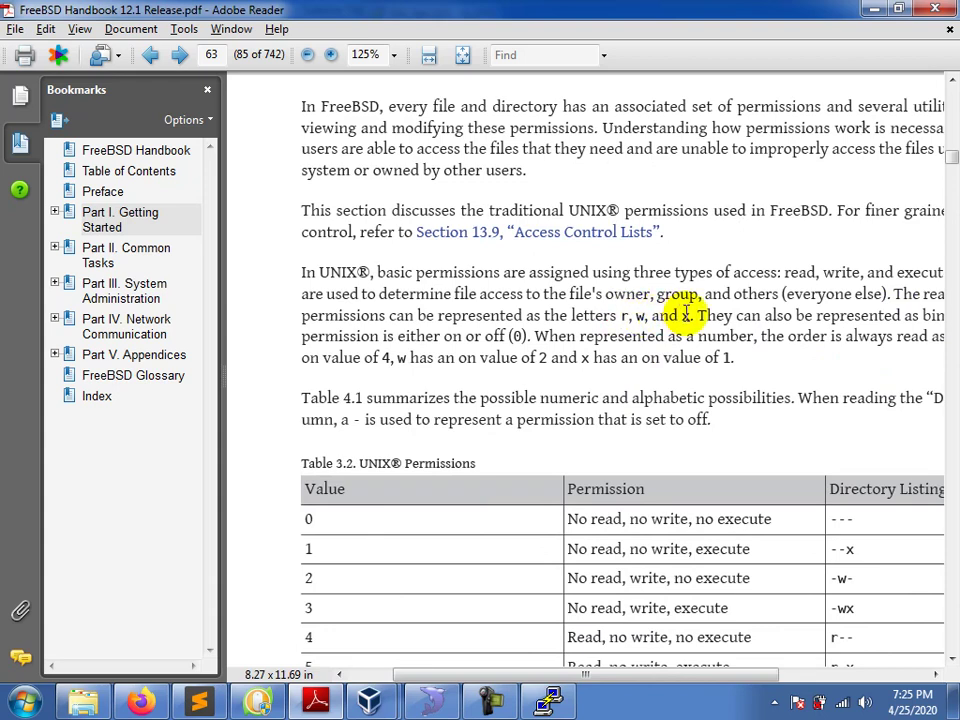
pyautogui.click(681, 316)
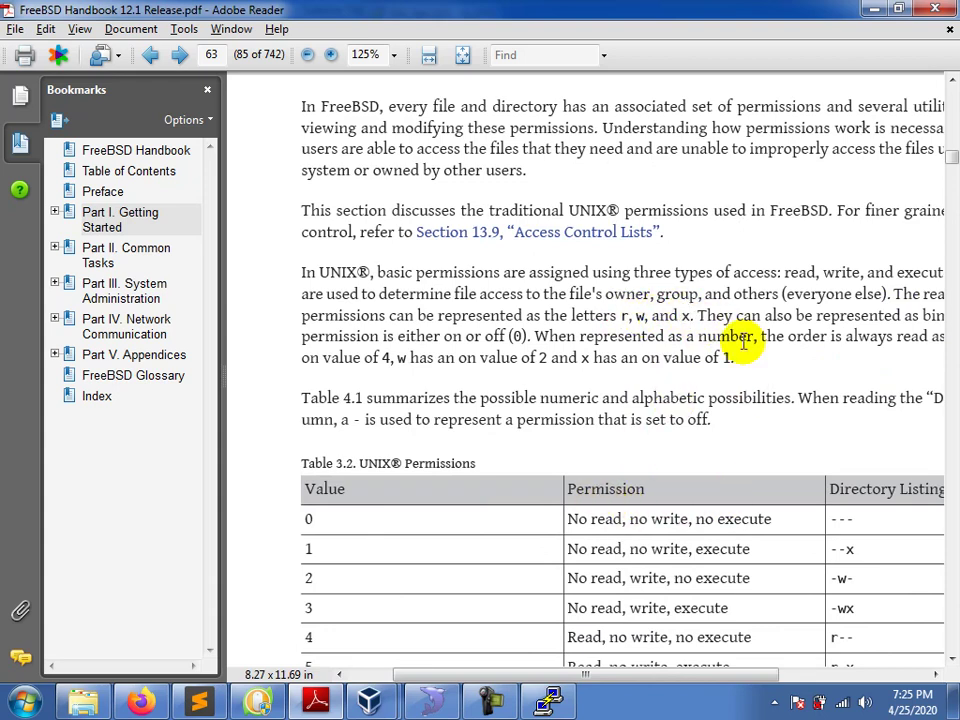
pyautogui.doubleClick(800, 272)
pyautogui.doubleClick(842, 272)
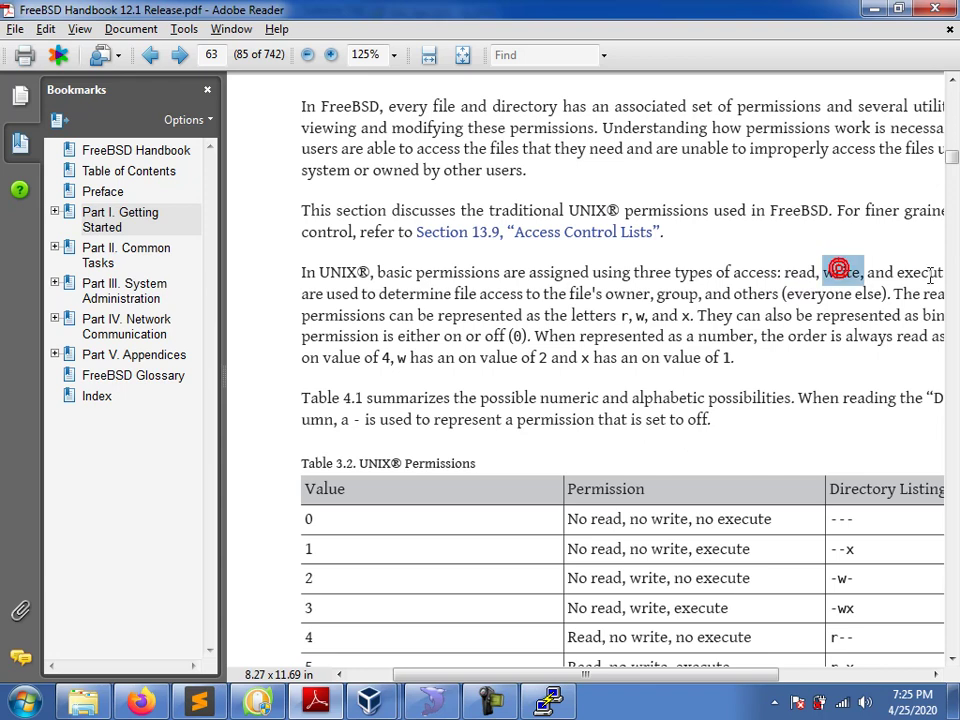
pyautogui.doubleClick(918, 272)
pyautogui.moveTo(681, 676); pyautogui.dragTo(716, 676)
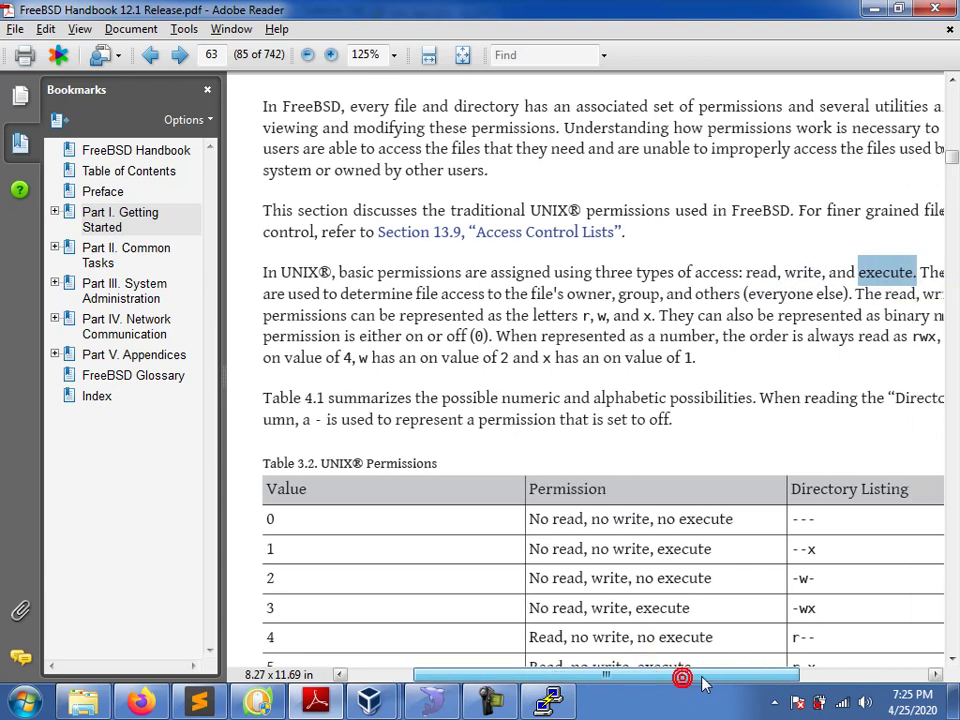
# - Hide the Bookmarks panel and scroll down to the UNIX permissions table
pyautogui.click(207, 90)
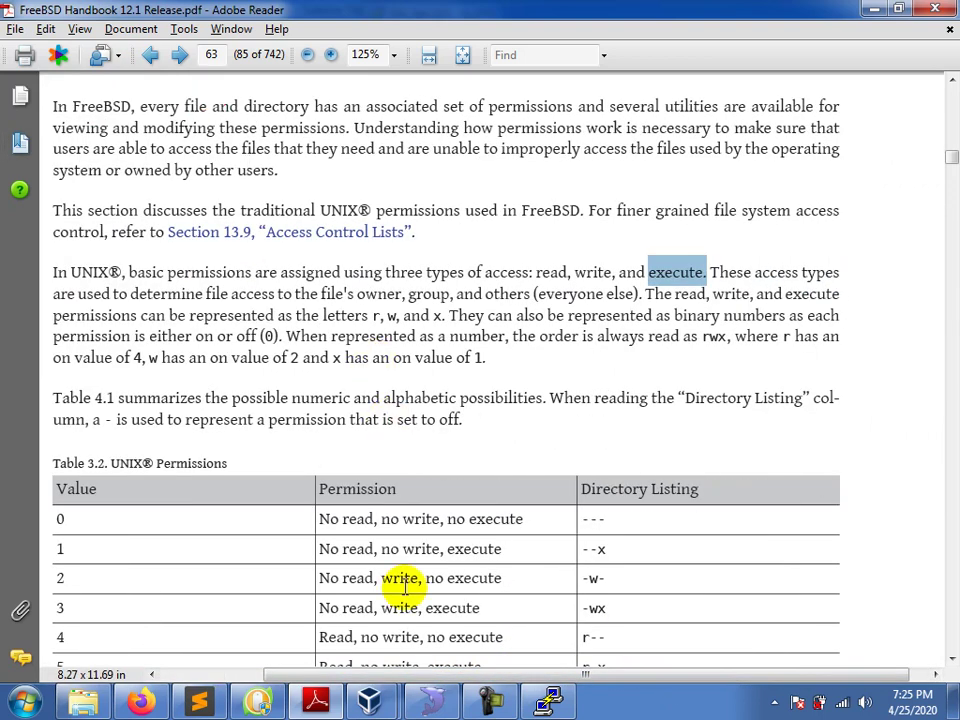
pyautogui.moveTo(476, 677); pyautogui.dragTo(424, 677)
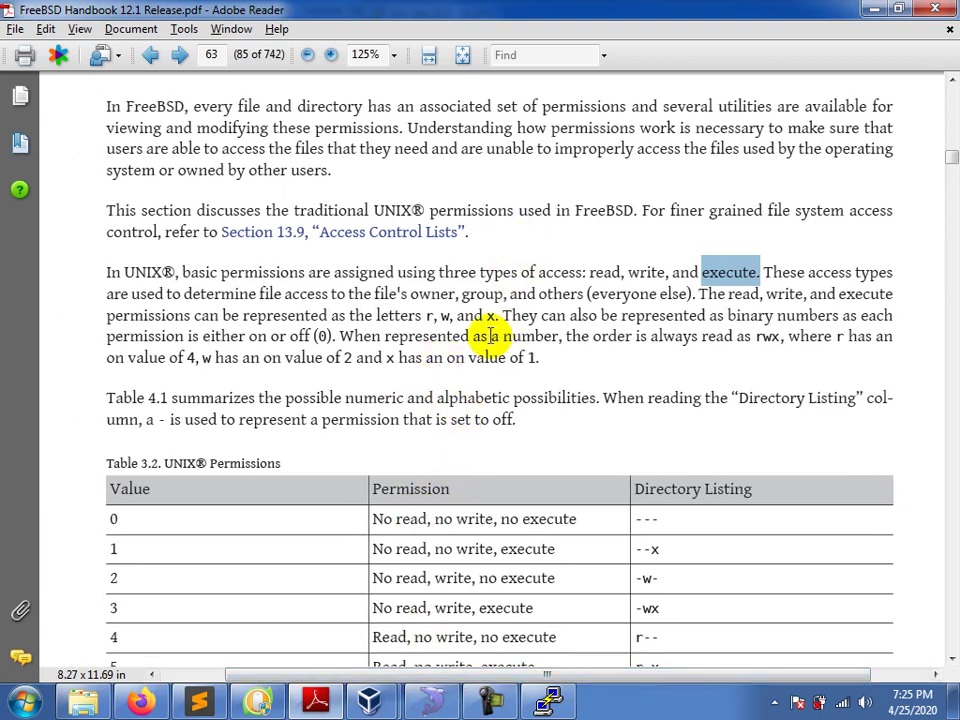
pyautogui.scroll(-2, 446, 476)
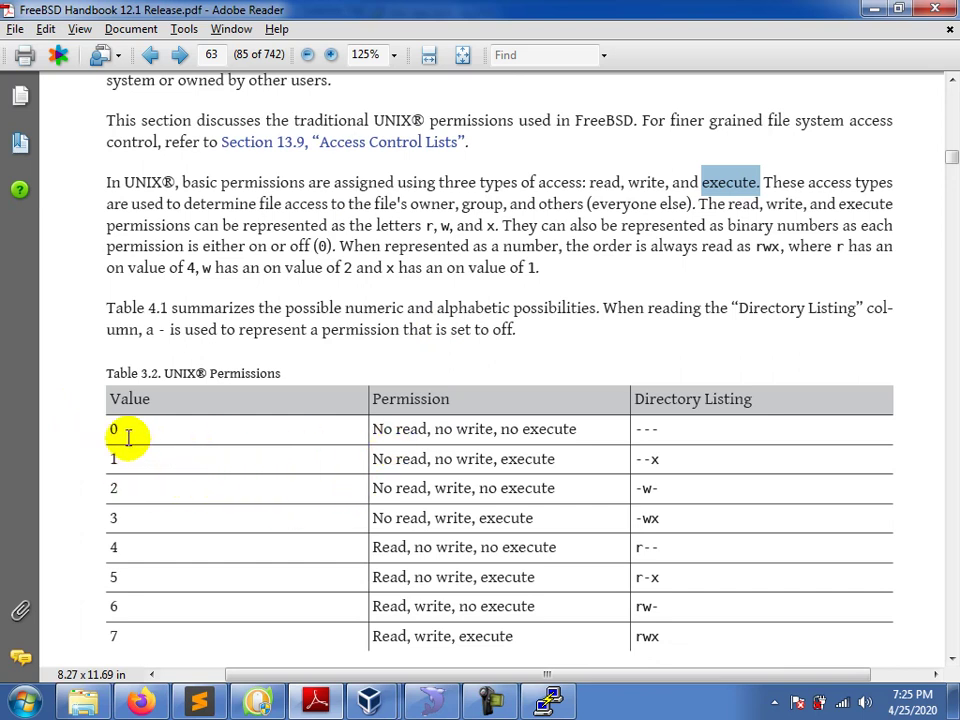
pyautogui.click(400, 430)
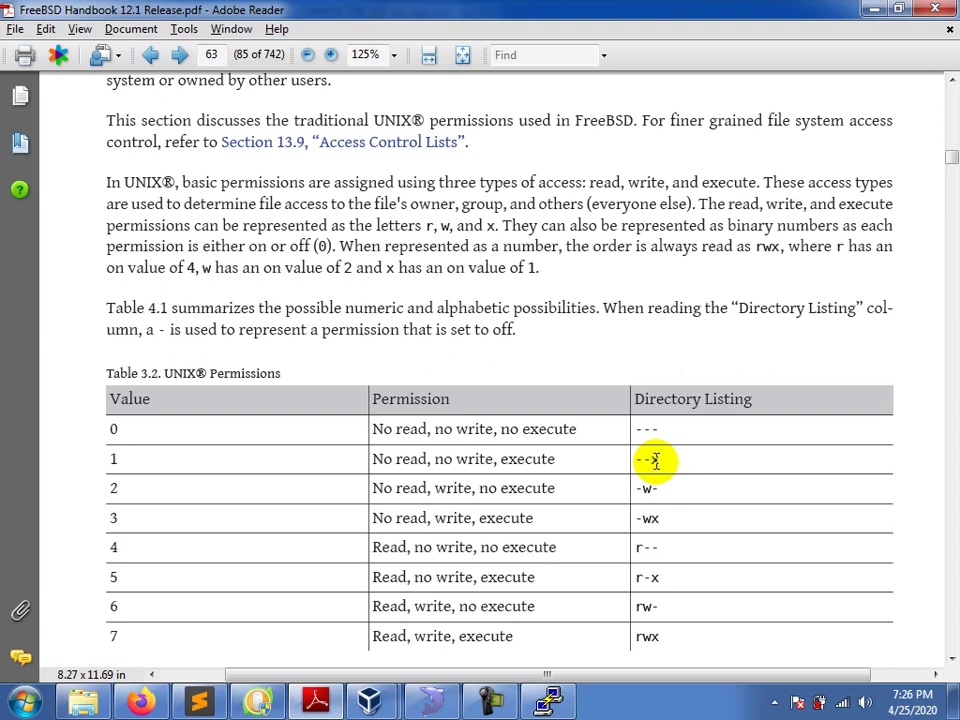
pyautogui.scroll(-3, 458, 520)
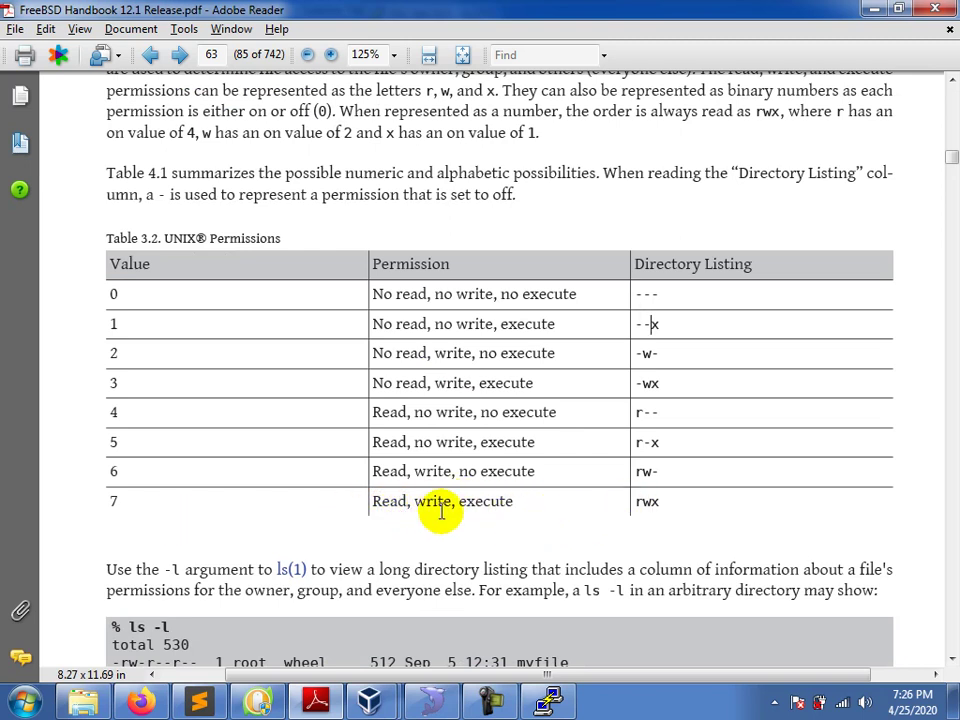
# - Select Read, write and execute in the table's value 7 row
pyautogui.doubleClick(384, 505)
pyautogui.click(426, 499)
pyautogui.doubleClick(432, 508)
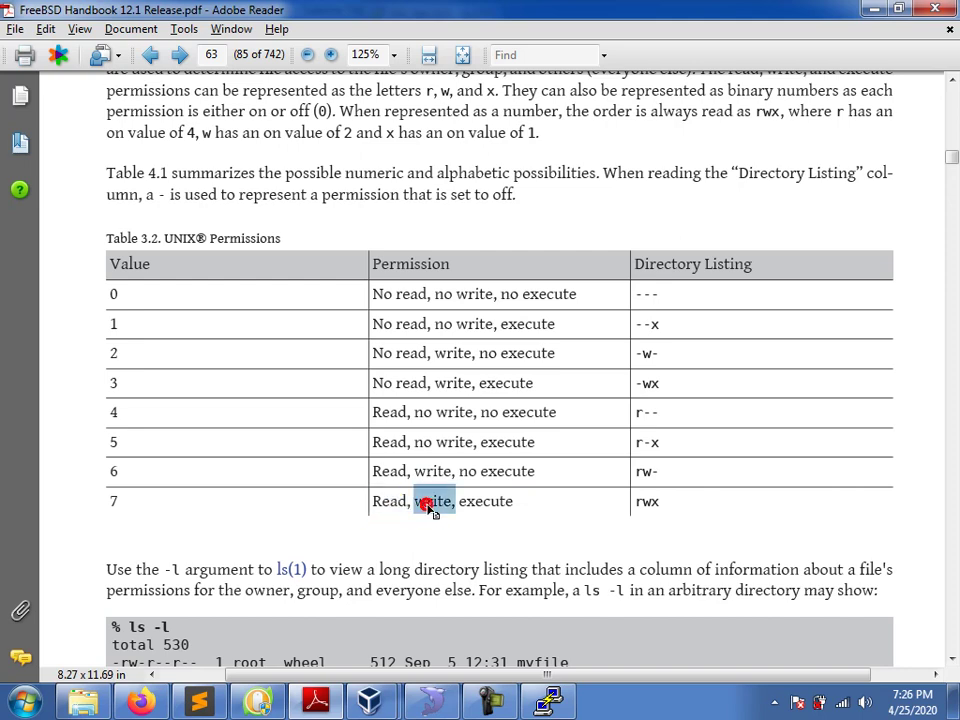
pyautogui.click(495, 501)
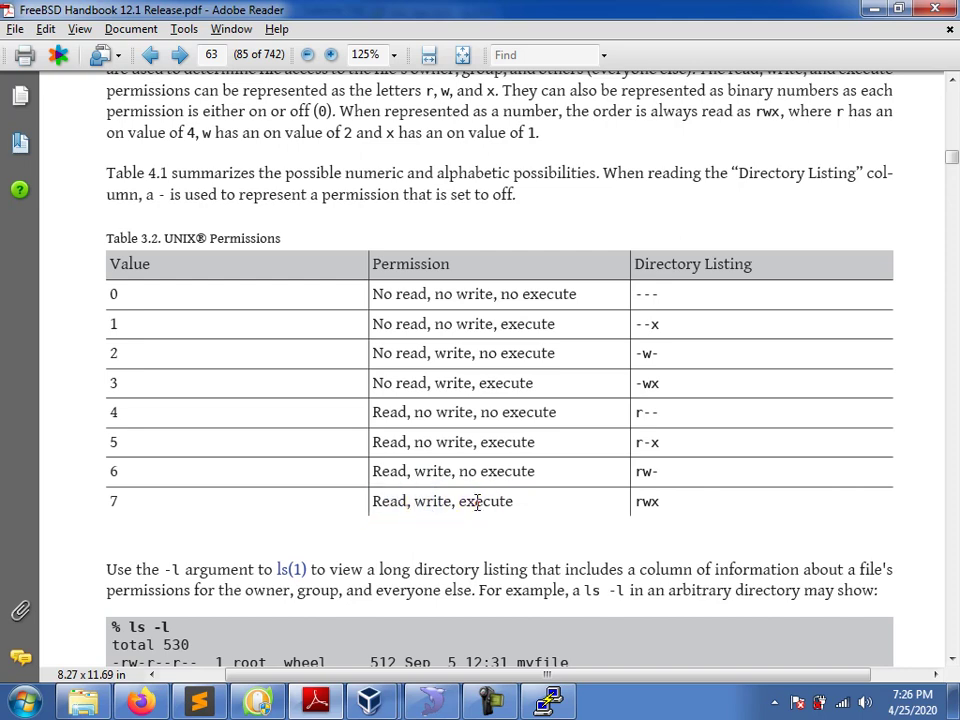
pyautogui.doubleClick(476, 502)
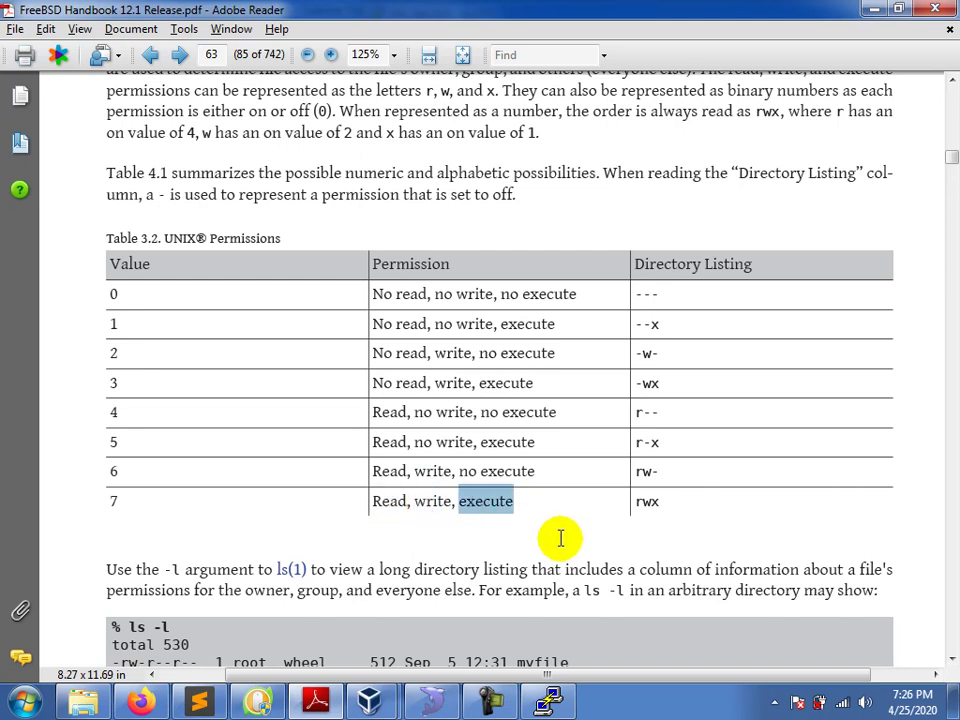
# - Select the words owner, group and others in the permissions paragraph
pyautogui.scroll(3, 561, 538)
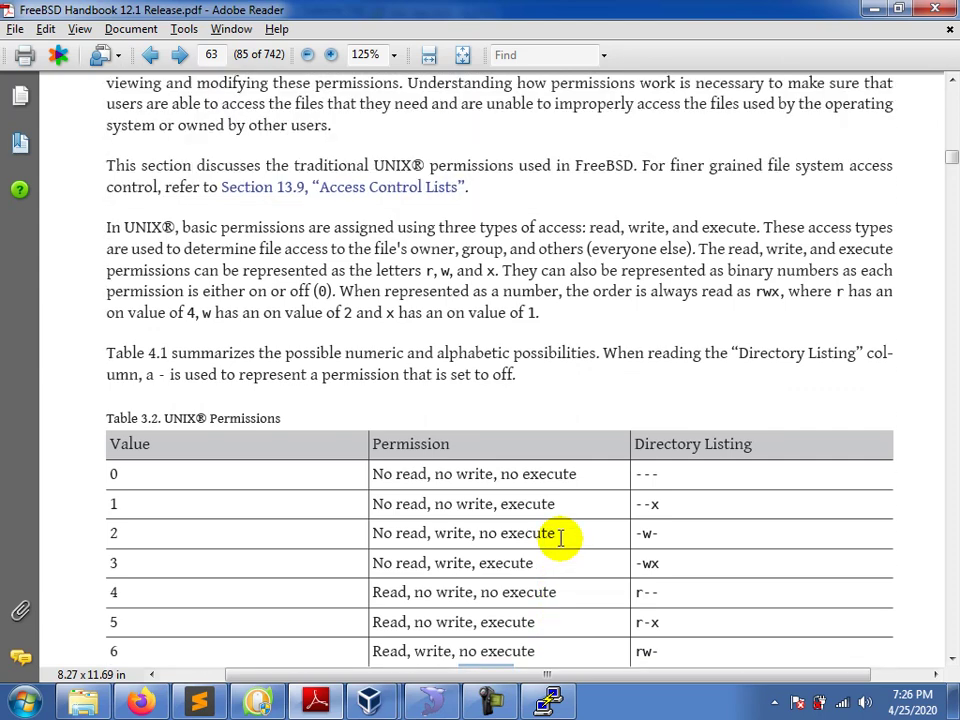
pyautogui.doubleClick(425, 248)
pyautogui.doubleClick(484, 248)
pyautogui.doubleClick(560, 248)
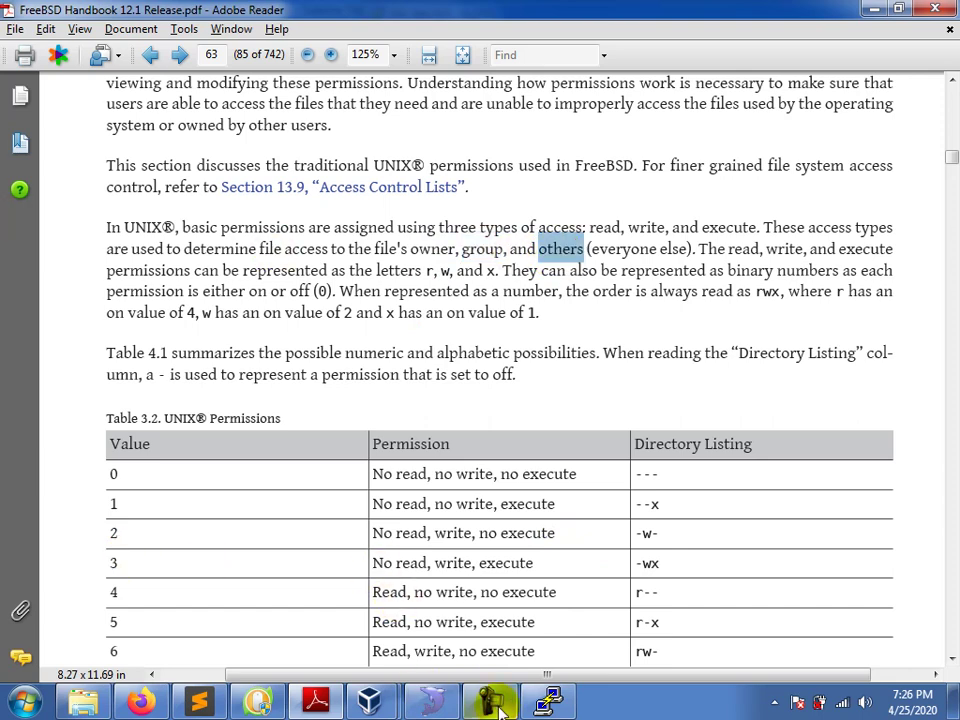
# - Compare with the PuTTY listing, re-scroll the Permissions section, then bring up the Sublime Text notes
pyautogui.click(556, 700)
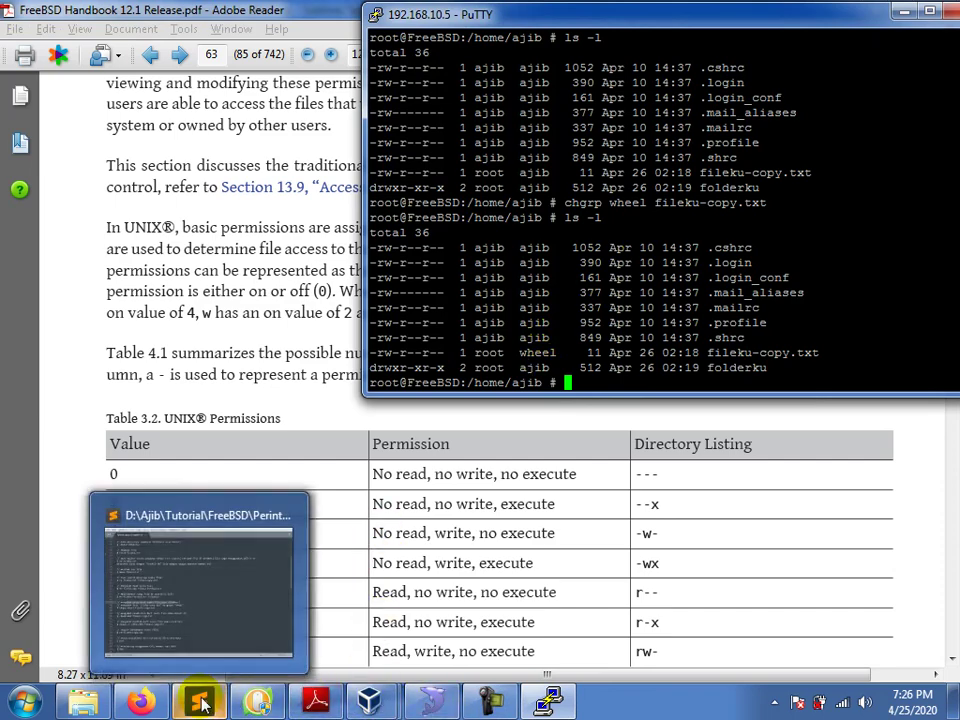
pyautogui.click(222, 252)
pyautogui.scroll(10, 294, 242)
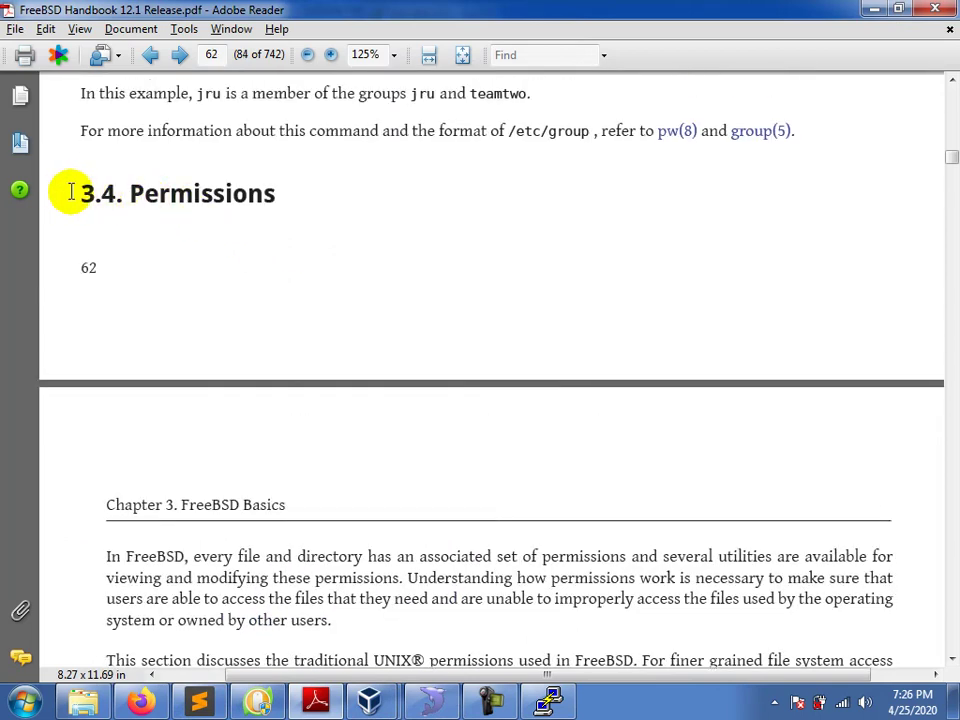
pyautogui.click(78, 193)
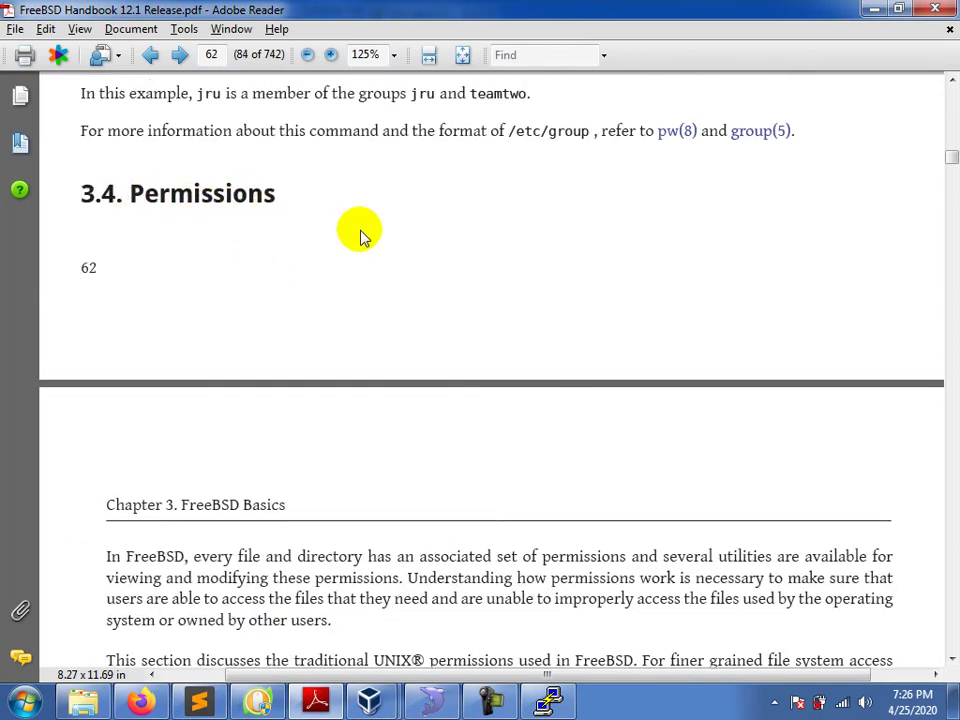
pyautogui.scroll(-2, 362, 237)
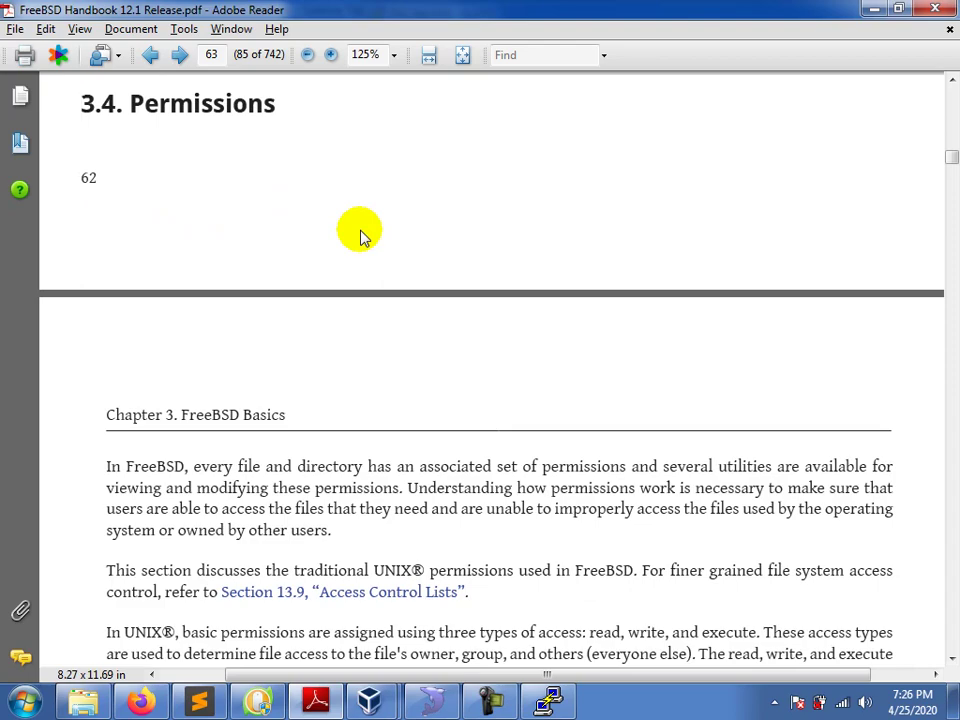
pyautogui.scroll(-10, 362, 237)
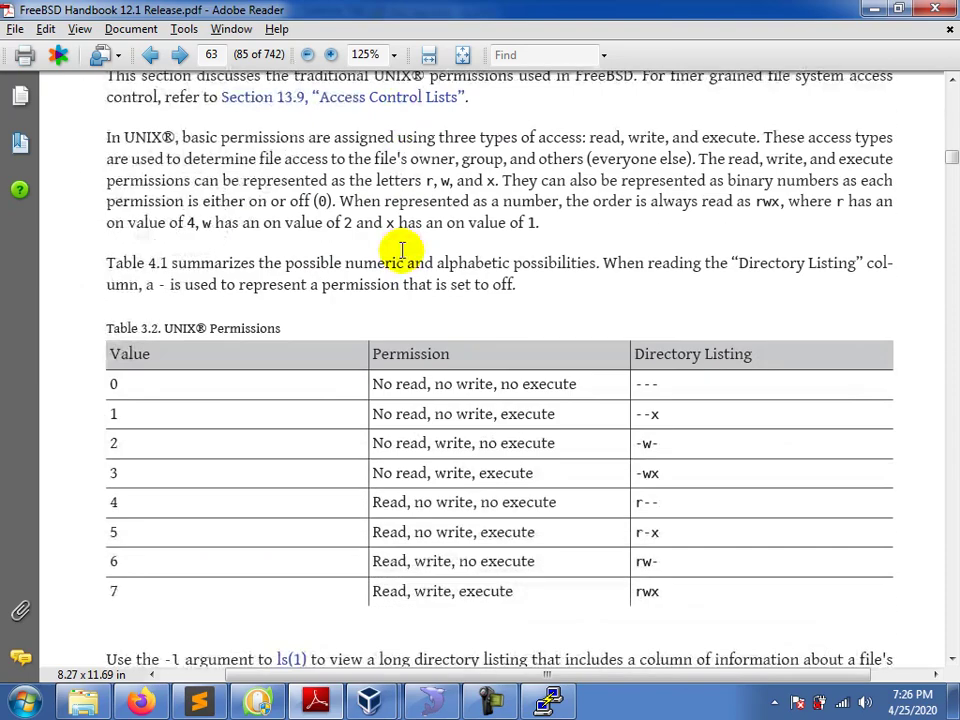
pyautogui.scroll(-3, 401, 250)
pyautogui.click(548, 703)
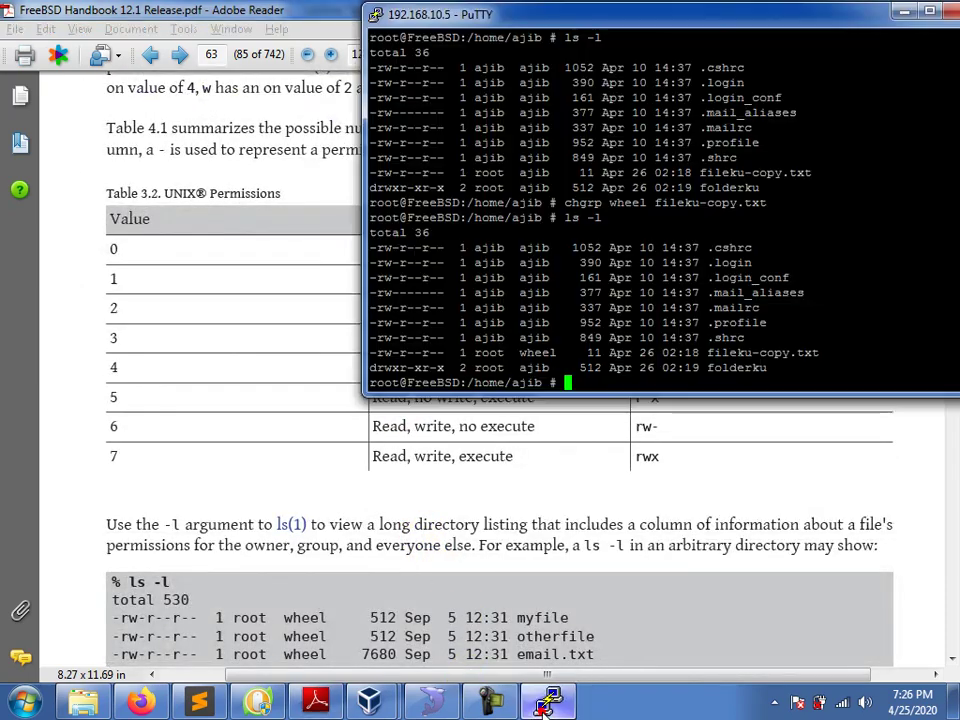
pyautogui.click(200, 703)
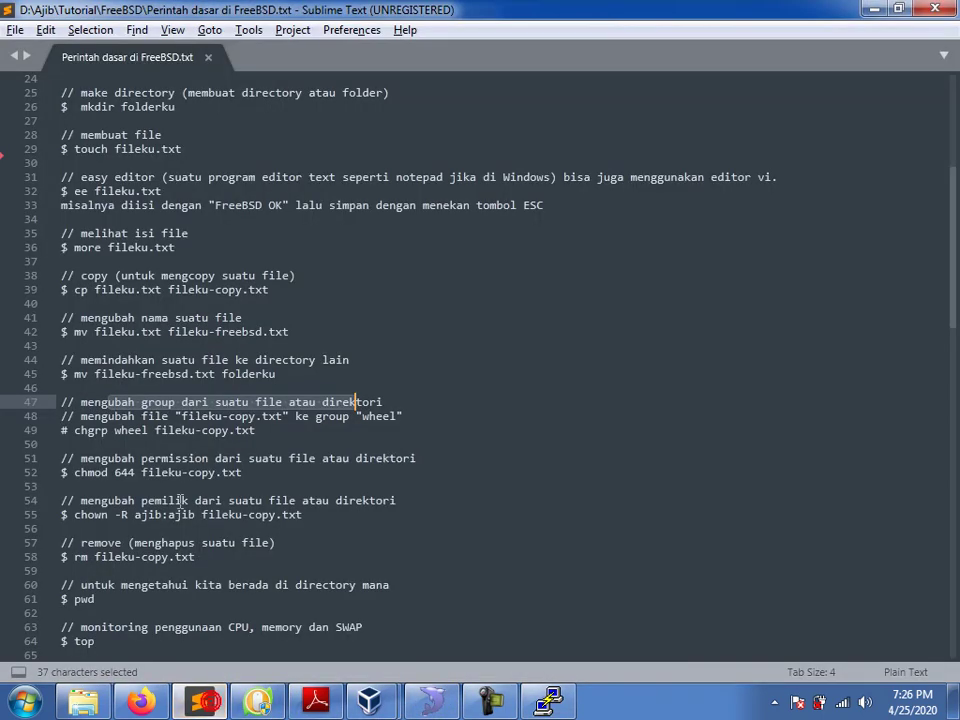
# - Highlight 644 in the notes' chmod 644 fileku-copy.txt line on line 52, then return to PuTTY
pyautogui.click(60, 472)
pyautogui.moveTo(74, 472); pyautogui.dragTo(89, 474)
pyautogui.doubleClick(122, 472)
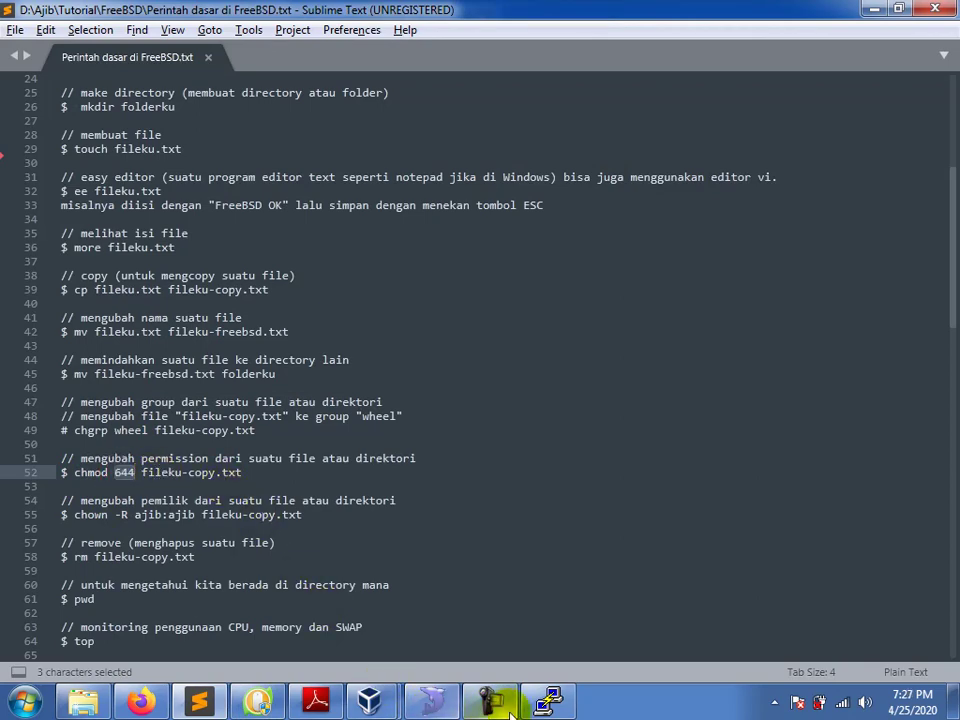
pyautogui.click(547, 700)
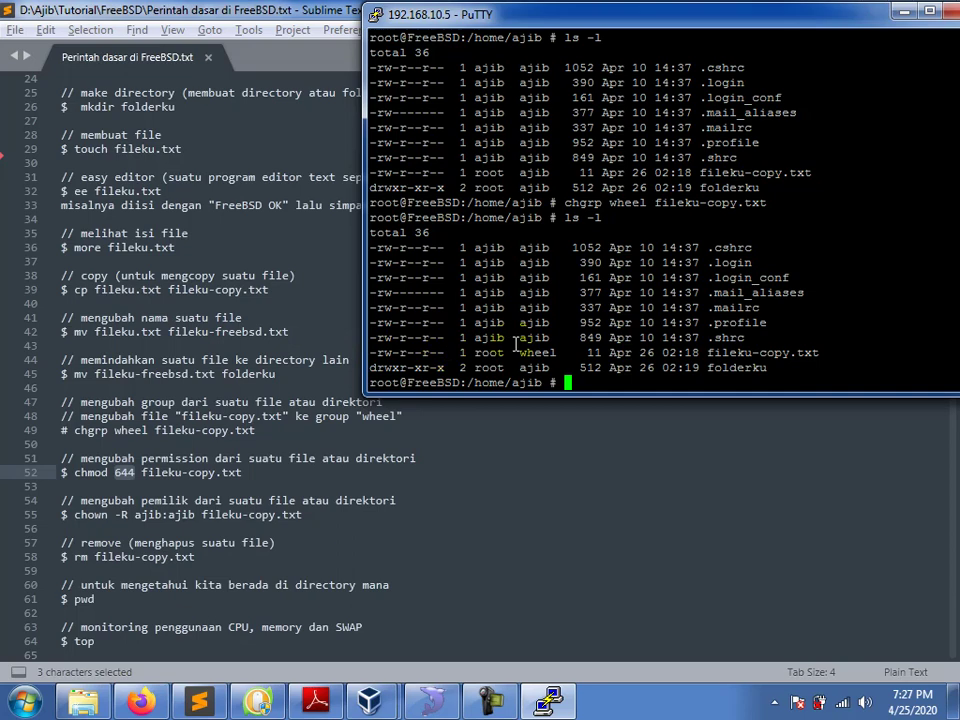
# - Type chmod at the root prompt and highlight fileku-copy.txt's owner rw- and group r-- bits
pyautogui.write('ch mo')
pyautogui.press('BackSpace')
pyautogui.press('BackSpace')
pyautogui.press('BackSpace')
pyautogui.write('mod')
pyautogui.doubleClick(384, 352)
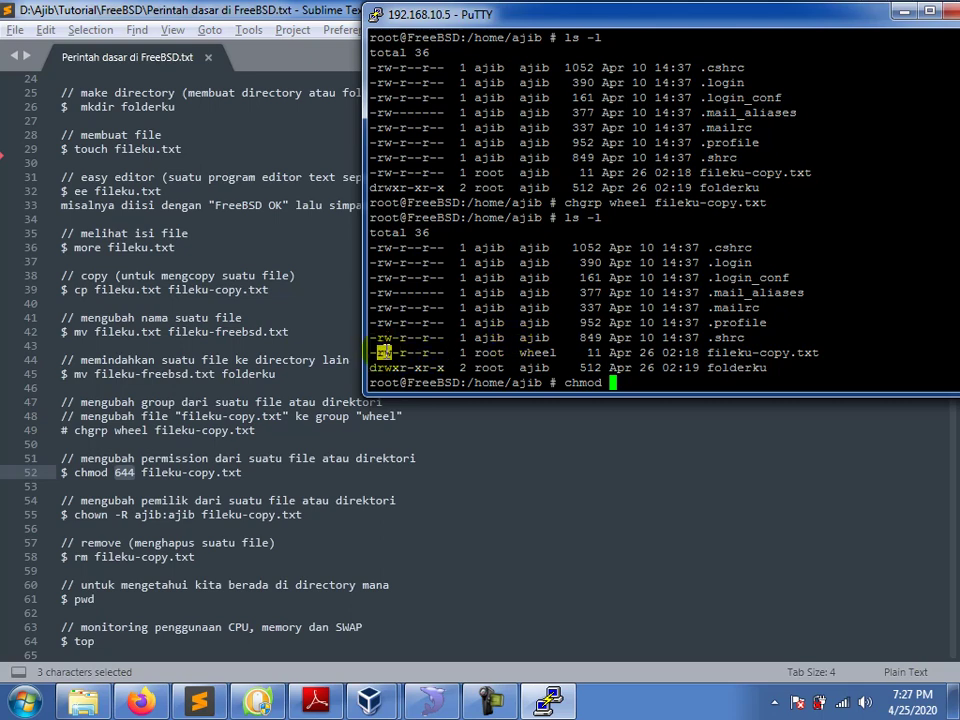
pyautogui.moveTo(388, 352)
pyautogui.mouseDown()
pyautogui.moveTo(398, 352)
pyautogui.moveTo(392, 360)
pyautogui.mouseUp()
pyautogui.moveTo(392, 358); pyautogui.dragTo(372, 357)
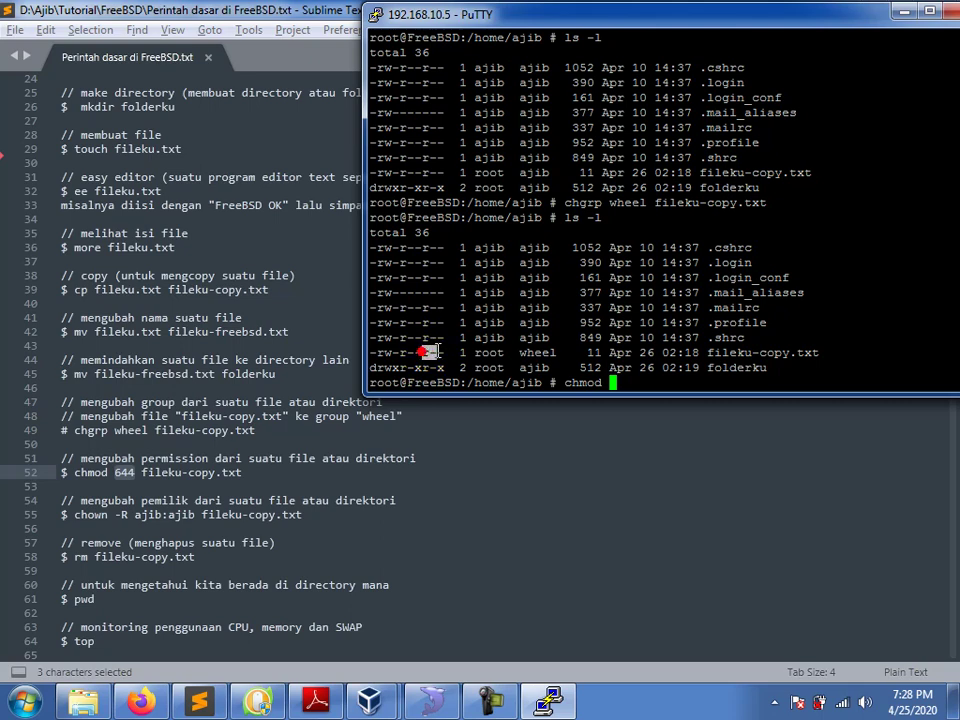
pyautogui.moveTo(424, 352); pyautogui.dragTo(442, 352)
# - Run chmod 755 fileku-copy.txt, then list the directory with ls -l
pyautogui.write('755 file')
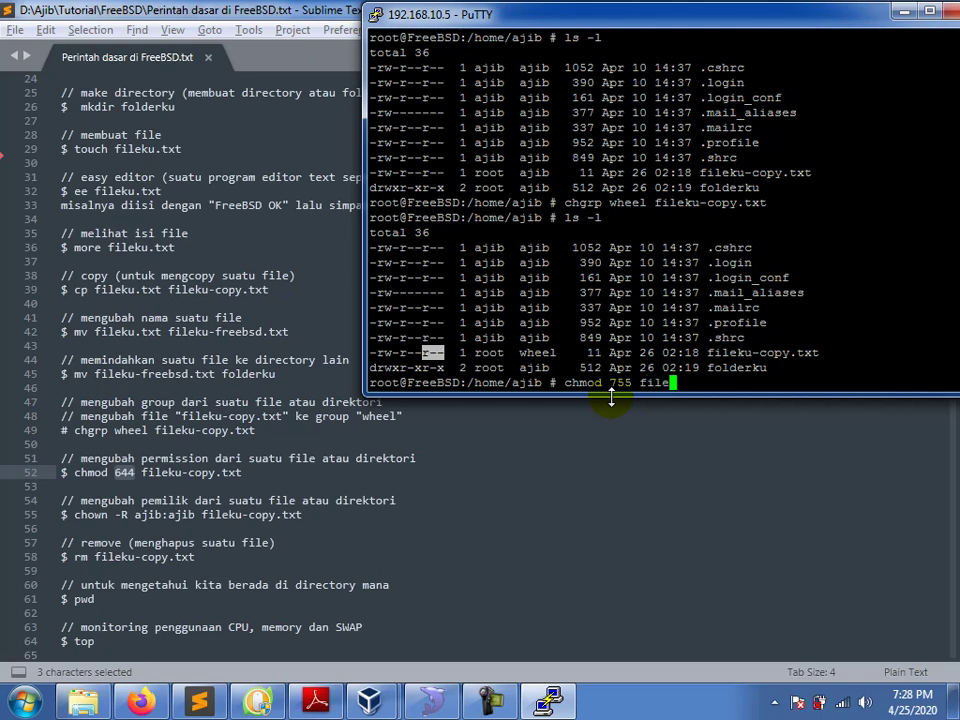
pyautogui.press('Tab')
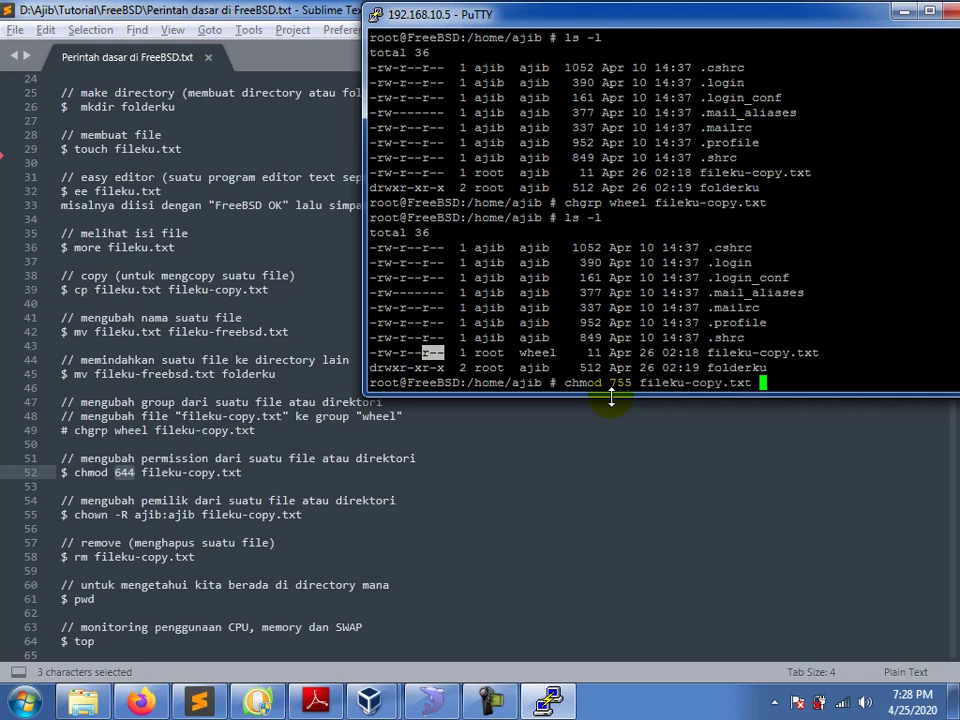
pyautogui.press('Return')
pyautogui.write('ls -l')
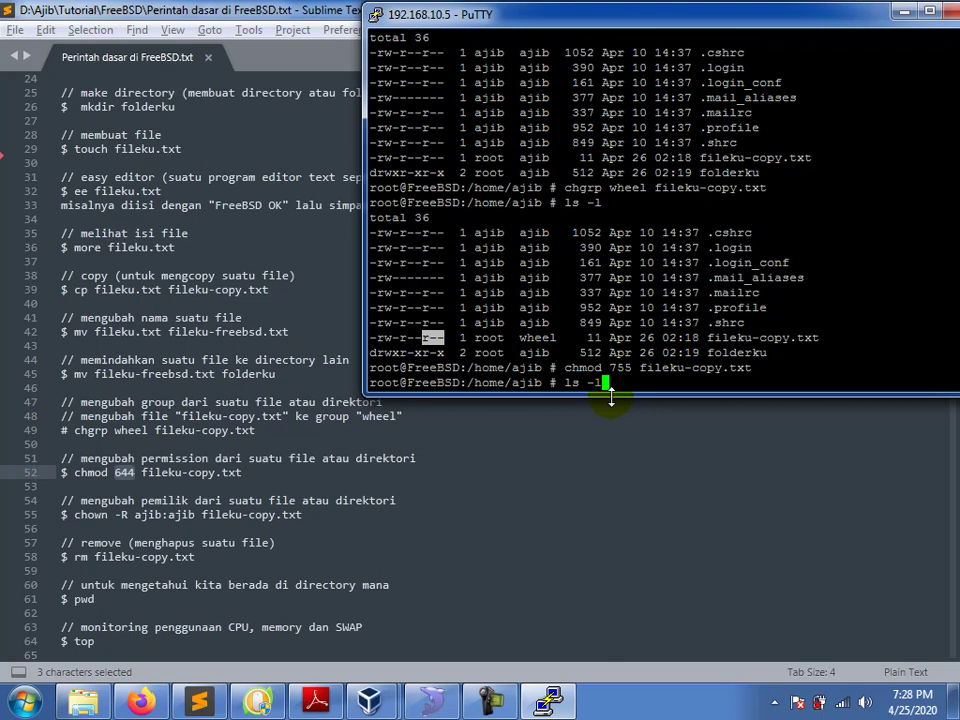
pyautogui.press('Return')
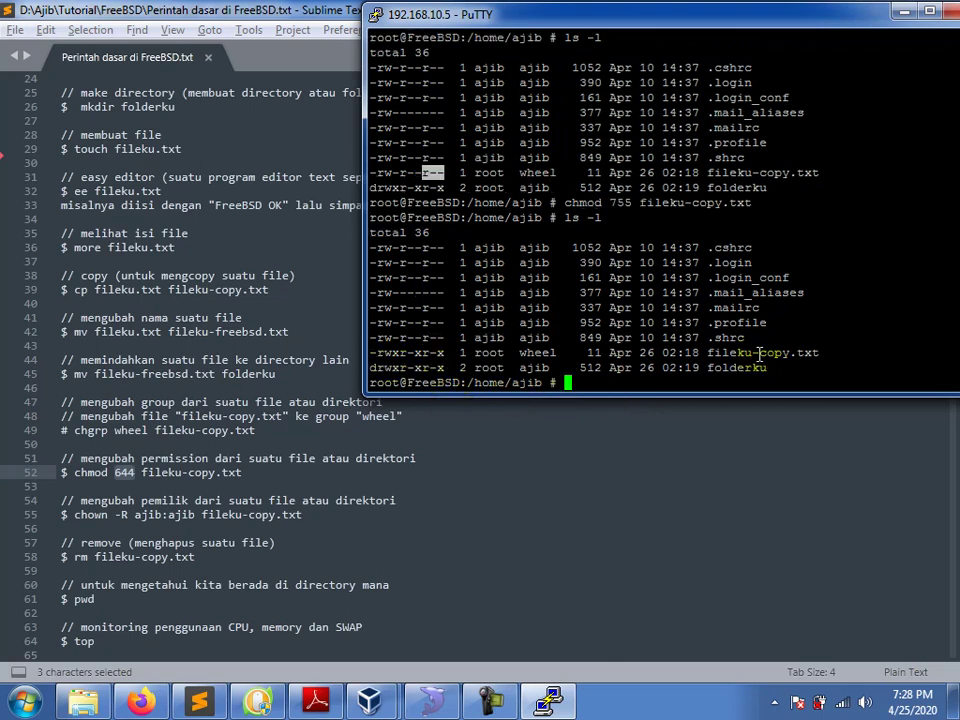
# - Point out the file's new rwxr-xr-x bits and the 755 value in the command
pyautogui.moveTo(714, 352); pyautogui.dragTo(742, 355)
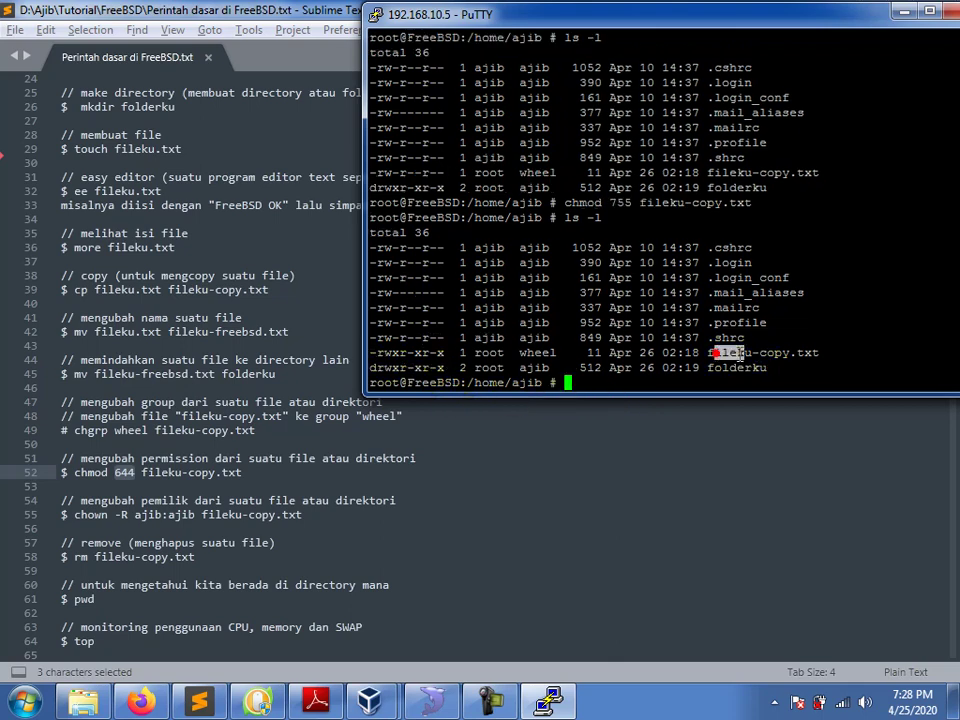
pyautogui.moveTo(380, 355); pyautogui.dragTo(418, 354)
pyautogui.click(412, 349)
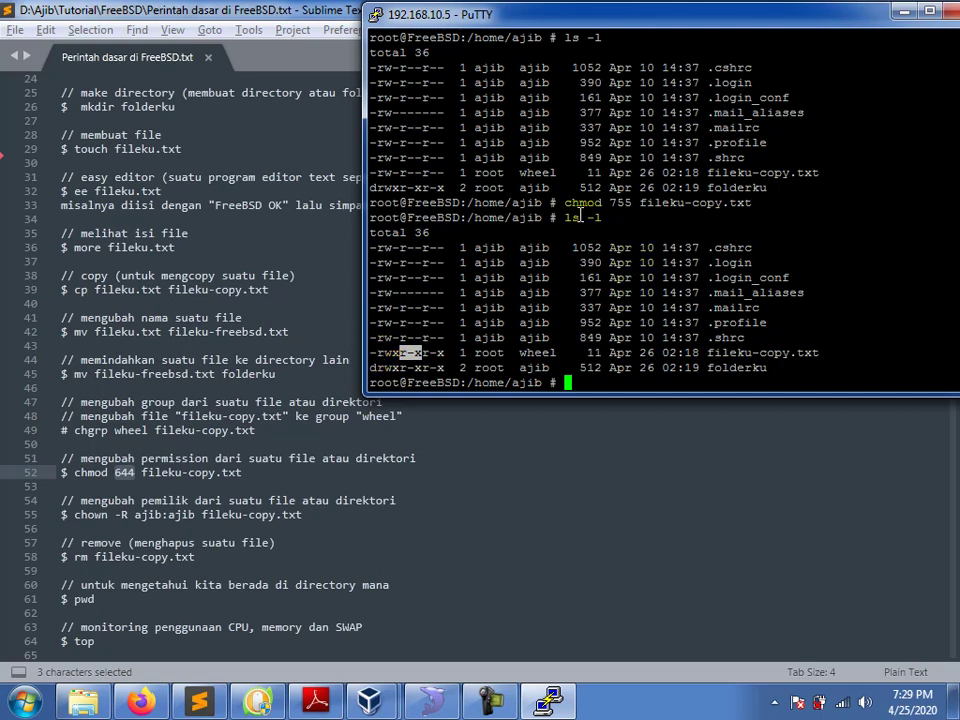
pyautogui.click(613, 203)
pyautogui.click(620, 200)
# - Edit the recalled command into chmod +w fileku-copy.txt, run it, and list with ls -l
pyautogui.press('Up')
pyautogui.press('Up')
pyautogui.press('Left')
pyautogui.press('Left')
pyautogui.press('Left')
pyautogui.press('Left')
pyautogui.press('Left')
pyautogui.press('Left')
pyautogui.press('Left')
pyautogui.press('Left')
pyautogui.press('Left')
pyautogui.press('Left')
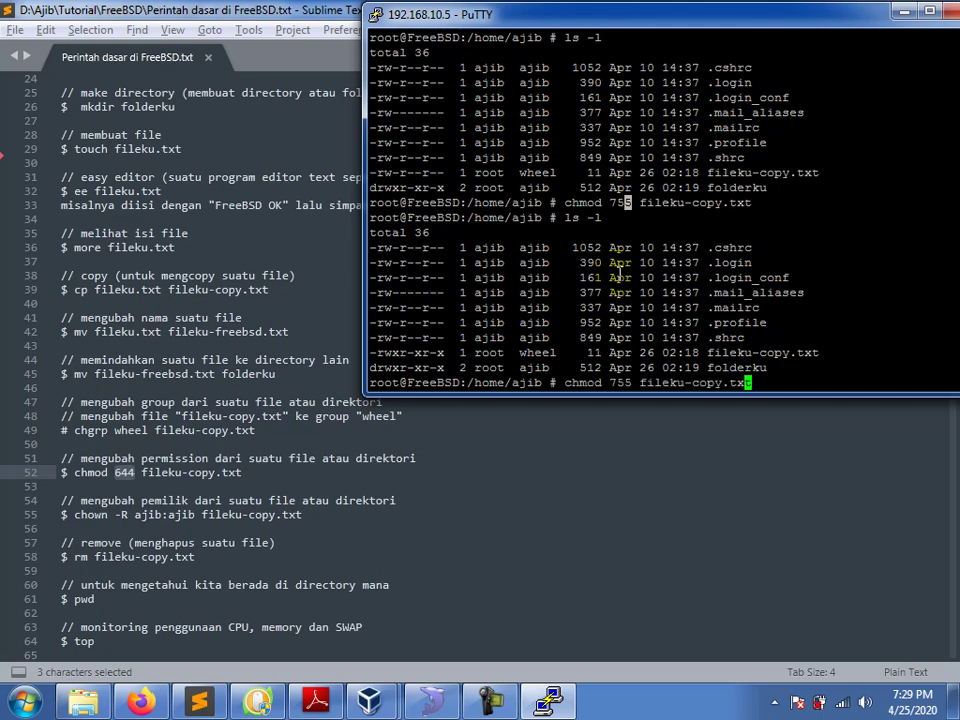
pyautogui.press('Left')
pyautogui.press('Left')
pyautogui.press('Left')
pyautogui.press('Left')
pyautogui.press('Left')
pyautogui.press('Left')
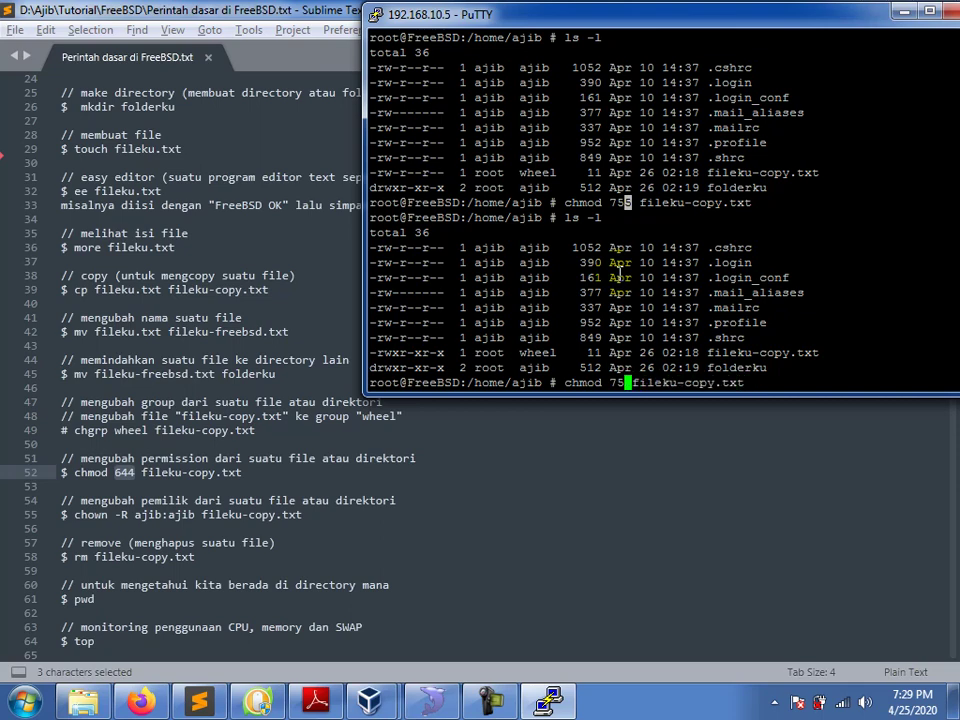
pyautogui.press('BackSpace')
pyautogui.press('BackSpace')
pyautogui.press('BackSpace')
pyautogui.write('+w')
pyautogui.press('Right')
pyautogui.press('Right')
pyautogui.press('Right')
pyautogui.press('Right')
pyautogui.press('Right')
pyautogui.press('Right')
pyautogui.press('Right')
pyautogui.press('Right')
pyautogui.press('Right')
pyautogui.press('Right')
pyautogui.press('Right')
pyautogui.press('Right')
pyautogui.press('Right')
pyautogui.press('Right')
pyautogui.press('Right')
pyautogui.press('Right')
pyautogui.press('Return')
pyautogui.write('ls -l')
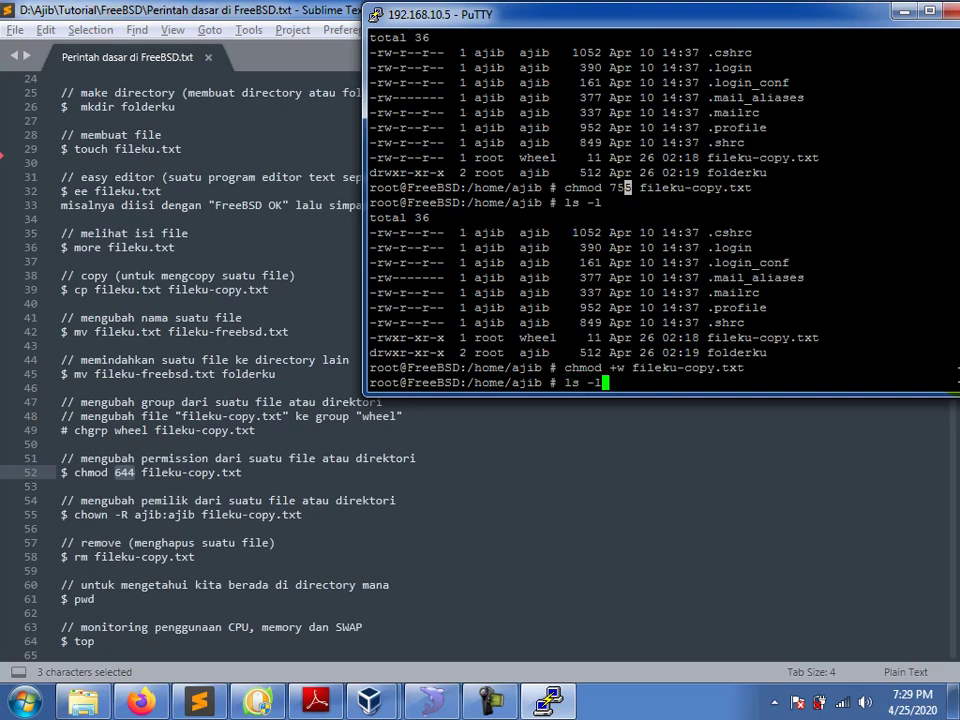
pyautogui.press('Return')
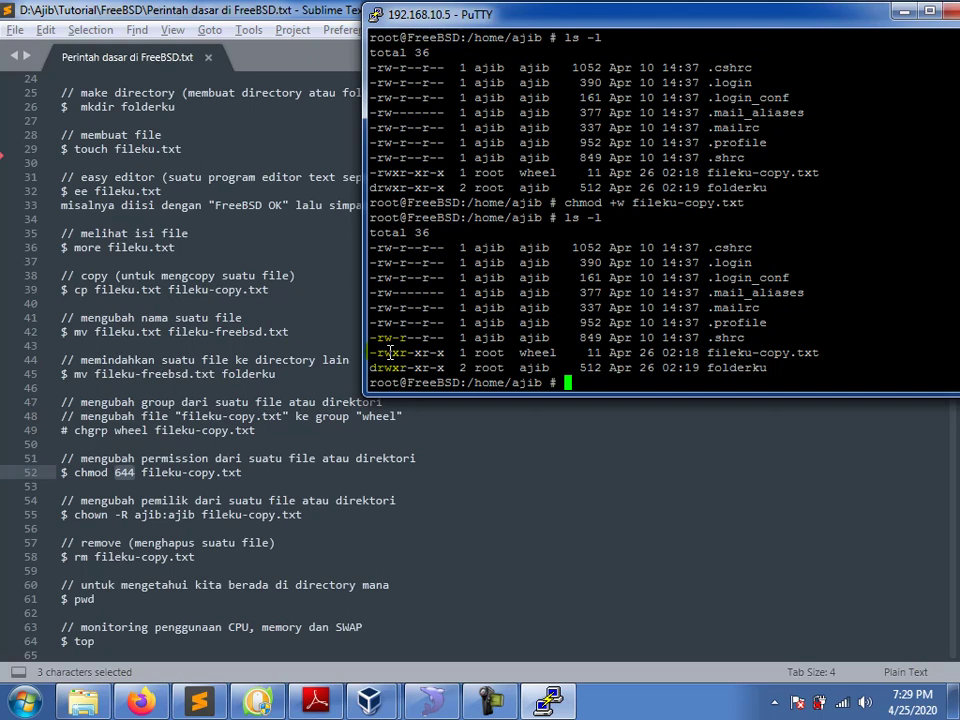
# - Run chmod -w fileku-copy.txt and ls -l, pointing out the new -r-xr-xr-x permissions
pyautogui.press('Up')
pyautogui.press('Up')
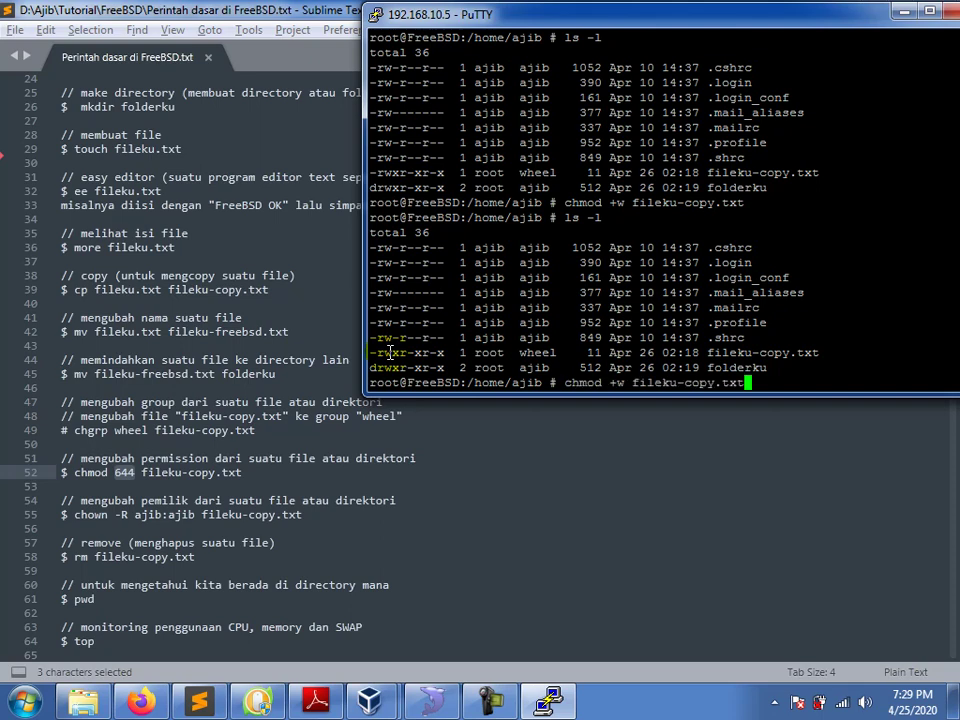
pyautogui.press('Left')
pyautogui.press('Left')
pyautogui.press('Left')
pyautogui.press('Left')
pyautogui.press('Left')
pyautogui.press('Left')
pyautogui.press('Left')
pyautogui.press('Left')
pyautogui.press('Left')
pyautogui.press('Left')
pyautogui.press('Left')
pyautogui.press('Left')
pyautogui.press('Left')
pyautogui.press('Left')
pyautogui.press('Left')
pyautogui.press('Left')
pyautogui.press('Left')
pyautogui.press('BackSpace')
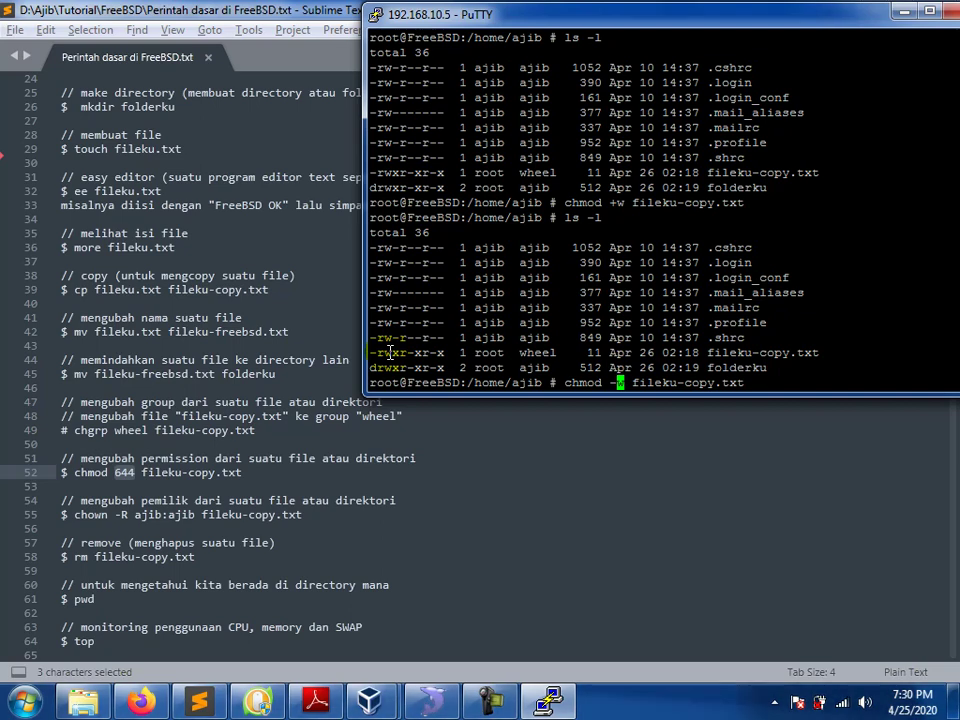
pyautogui.write('-')
pyautogui.press('Right')
pyautogui.press('Return')
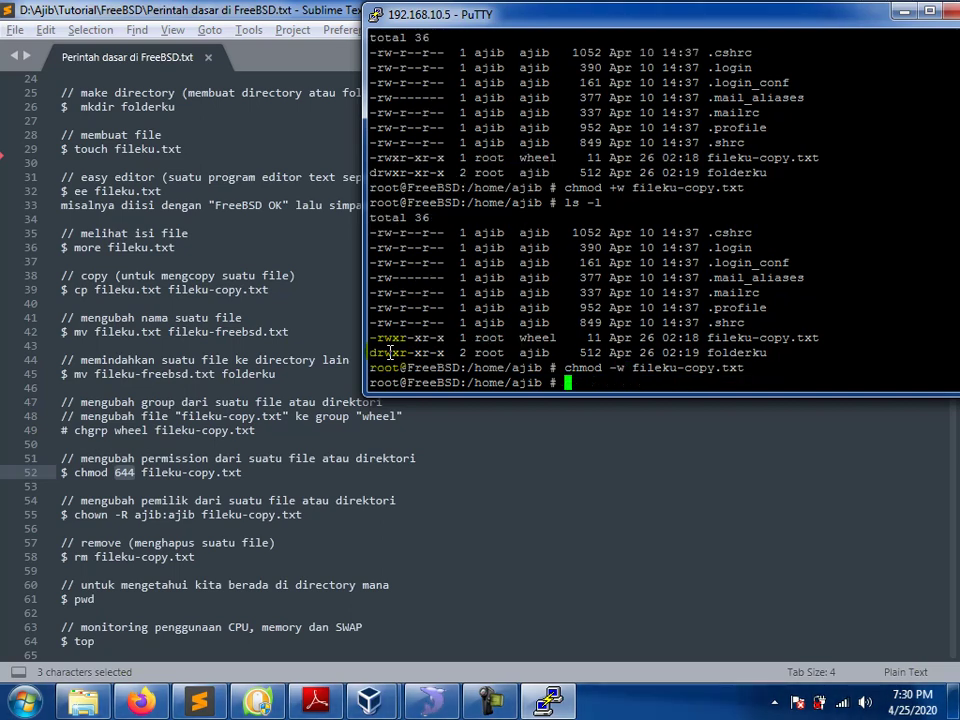
pyautogui.write('ls -l')
pyautogui.press('Return')
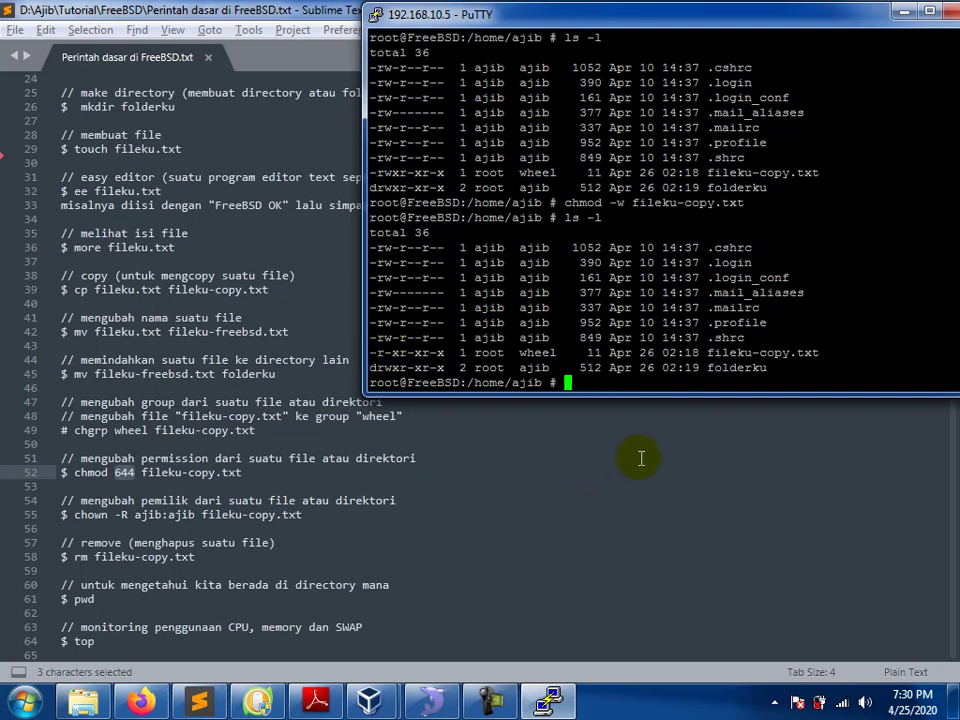
pyautogui.click(381, 354)
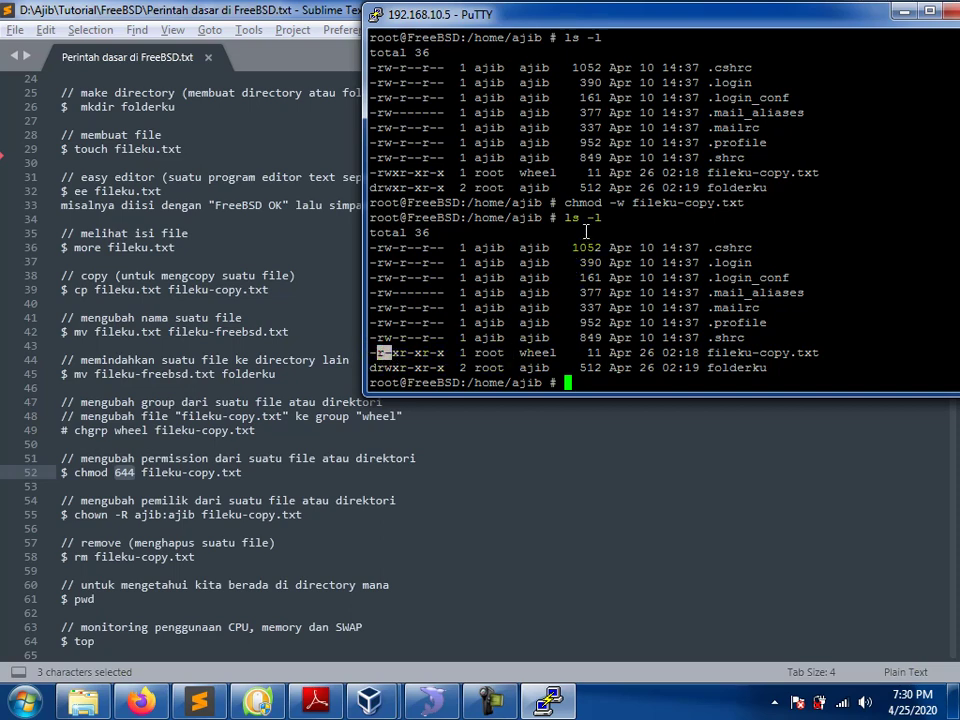
pyautogui.moveTo(609, 202); pyautogui.dragTo(624, 203)
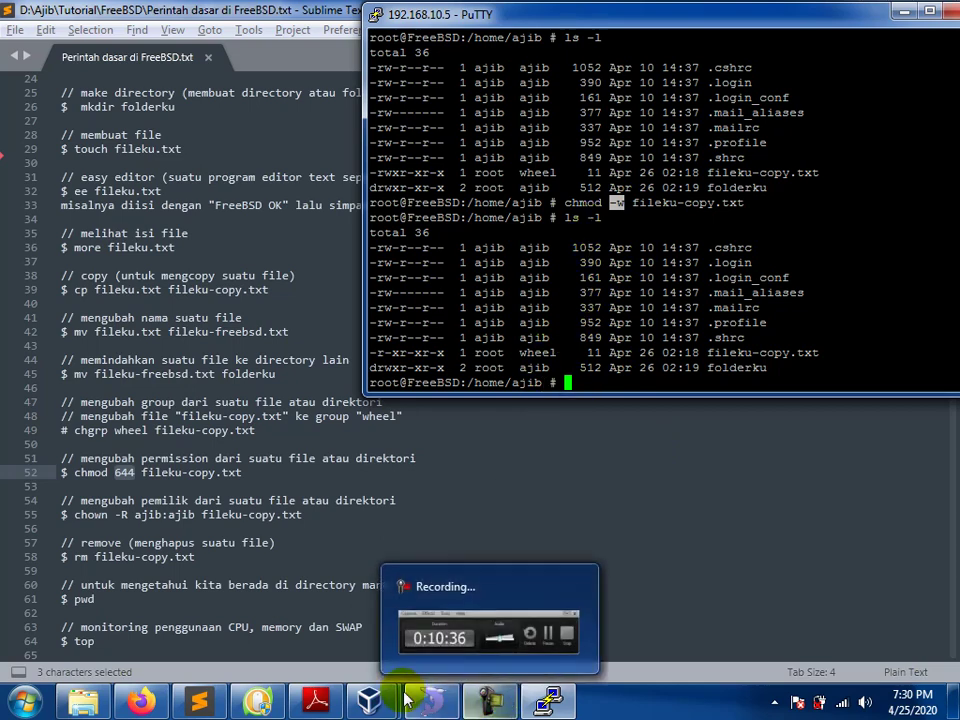
# - After checking the Handbook table, edit the recalled command to chmod 644 fileku-copy.txt and run it
pyautogui.click(322, 703)
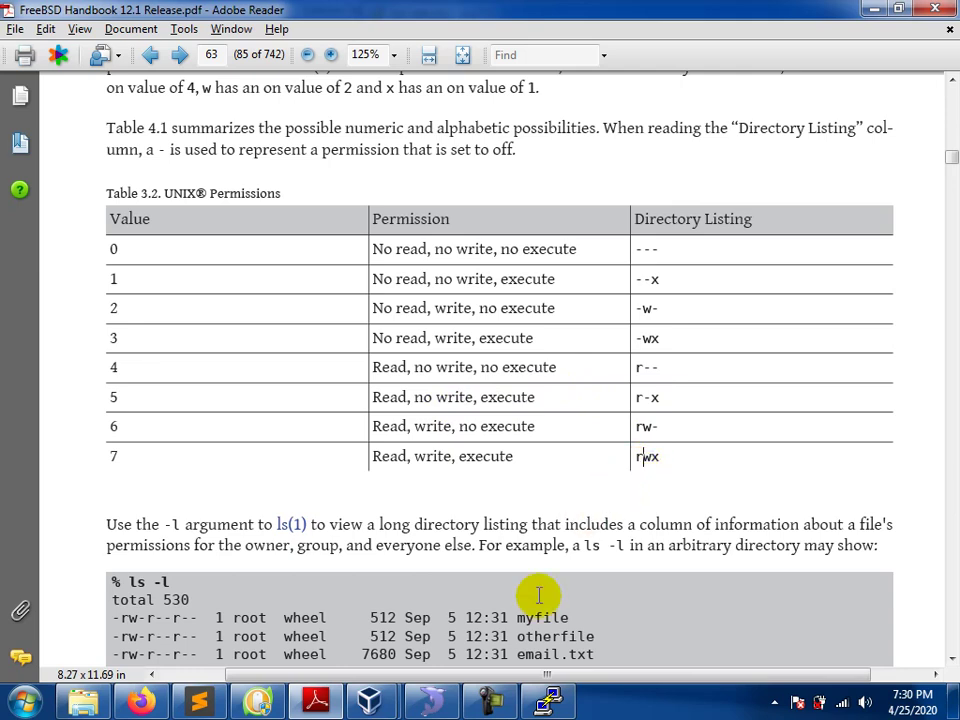
pyautogui.click(549, 706)
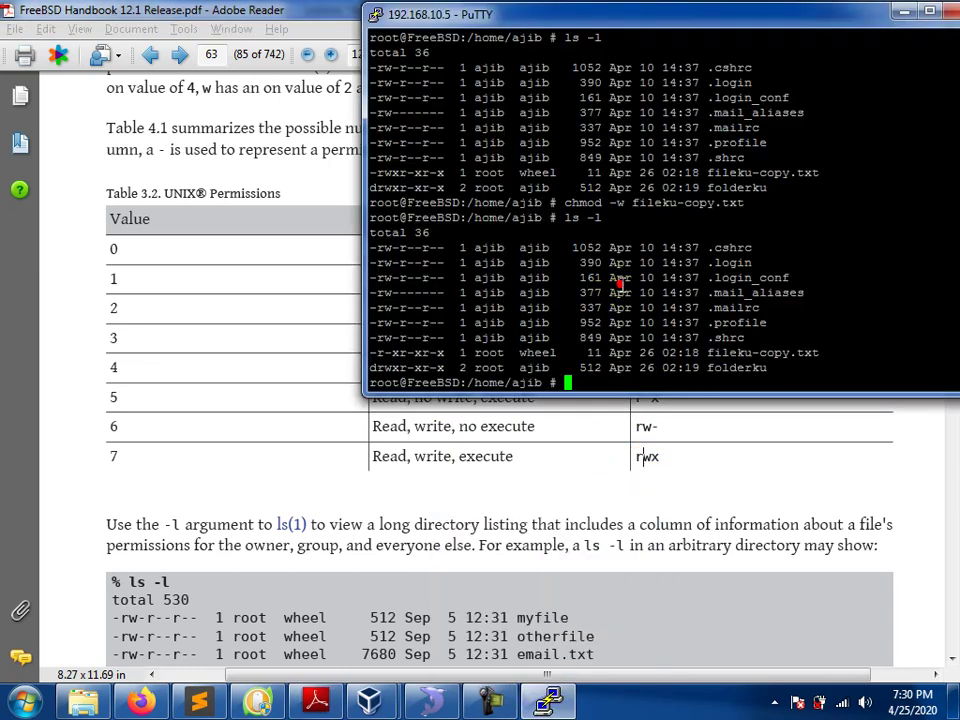
pyautogui.press('Up')
pyautogui.press('Up')
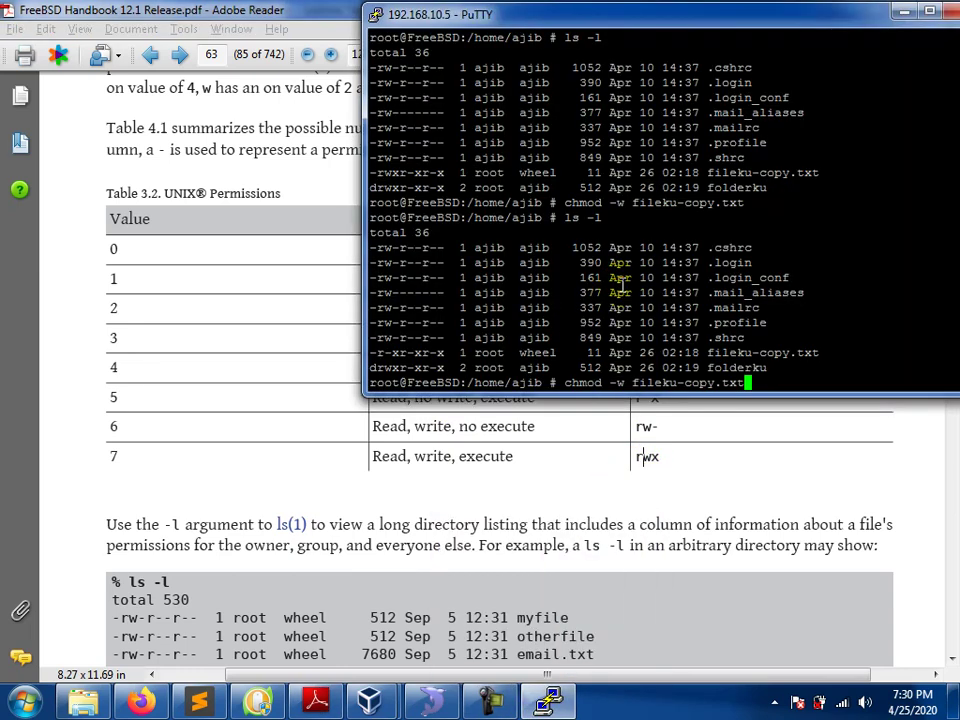
pyautogui.press('Down')
pyautogui.press('Up')
pyautogui.press('Down')
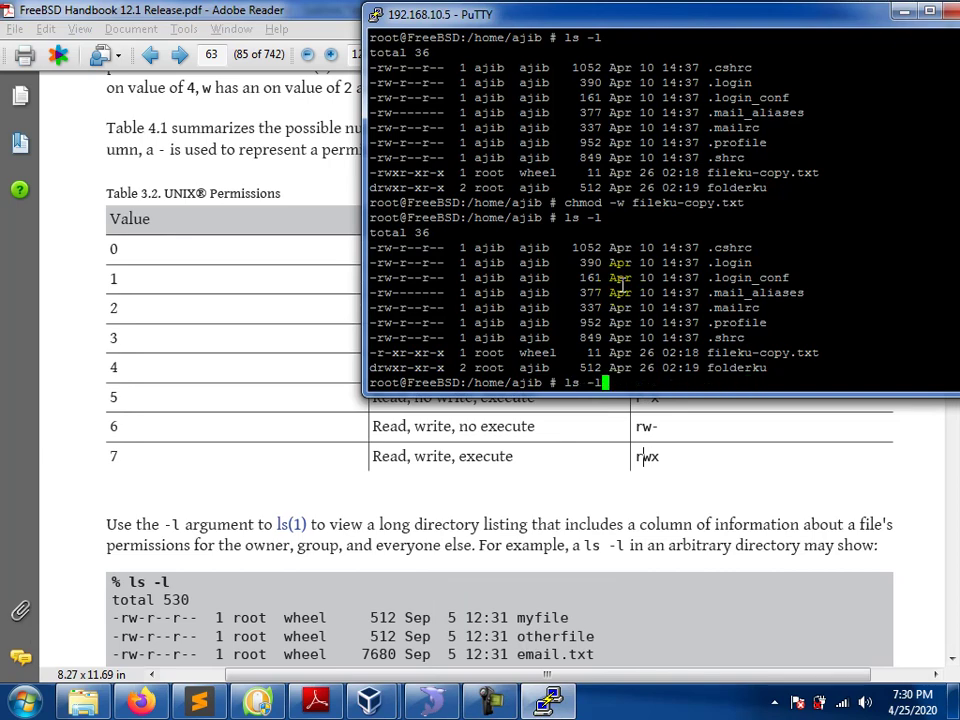
pyautogui.press('Up')
pyautogui.press('Up')
pyautogui.press('Up')
pyautogui.press('Left')
pyautogui.press('Left')
pyautogui.press('Left')
pyautogui.press('Left')
pyautogui.press('Left')
pyautogui.press('Left')
pyautogui.press('Left')
pyautogui.press('Left')
pyautogui.press('Left')
pyautogui.press('Left')
pyautogui.press('Left')
pyautogui.press('Left')
pyautogui.press('Left')
pyautogui.press('Left')
pyautogui.press('Left')
pyautogui.press('Left')
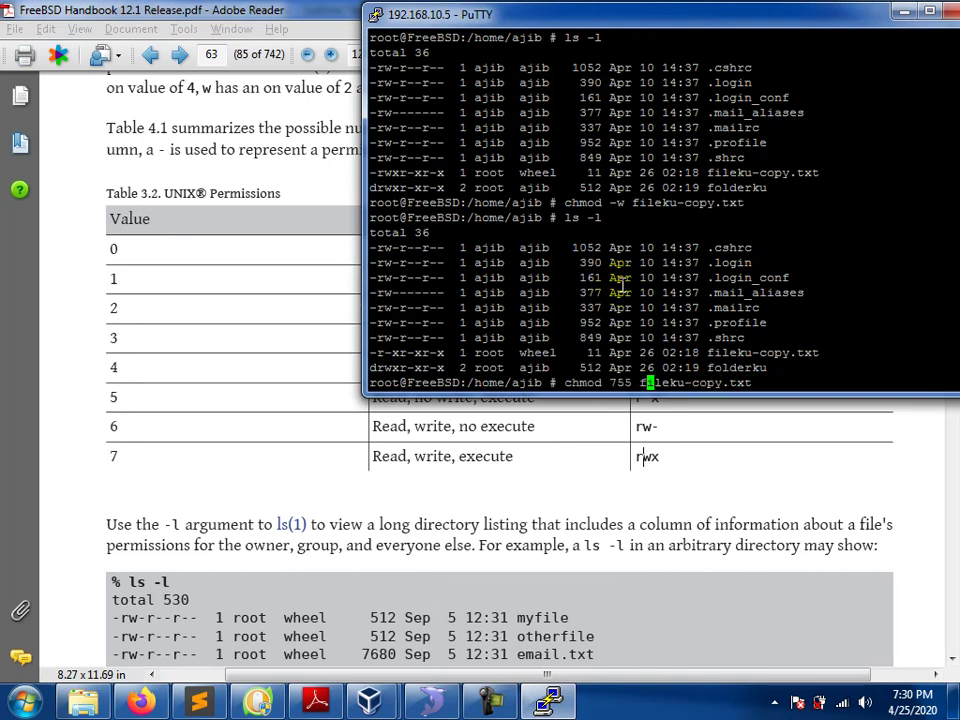
pyautogui.press('BackSpace')
pyautogui.press('BackSpace')
pyautogui.press('BackSpace')
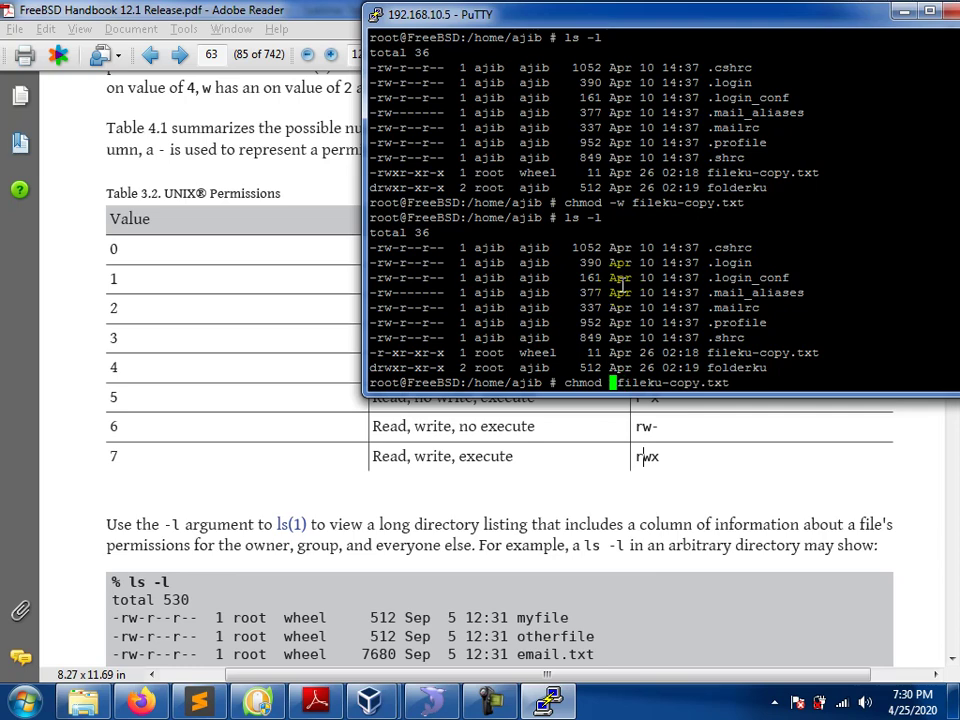
pyautogui.write('644')
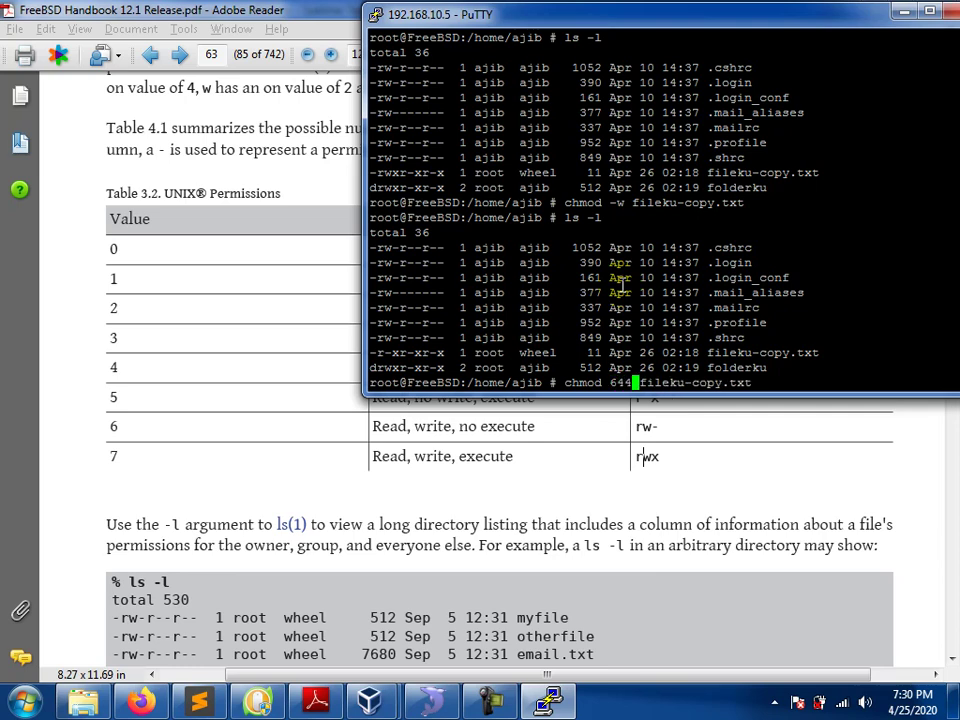
pyautogui.press('Return')
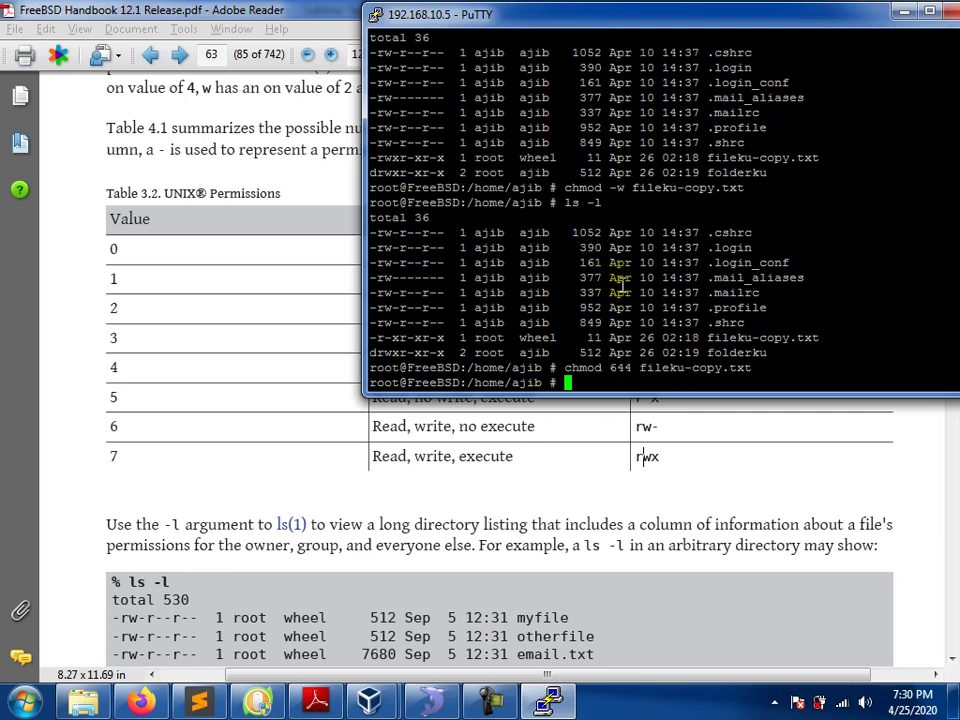
# - List the directory with ll to confirm fileku-copy.txt is -rw-r--r-- again
pyautogui.write('ls -l')
pyautogui.press('BackSpace')
pyautogui.press('BackSpace')
pyautogui.press('BackSpace')
pyautogui.press('BackSpace')
pyautogui.press('BackSpace')
pyautogui.write('ll')
pyautogui.press('Return')
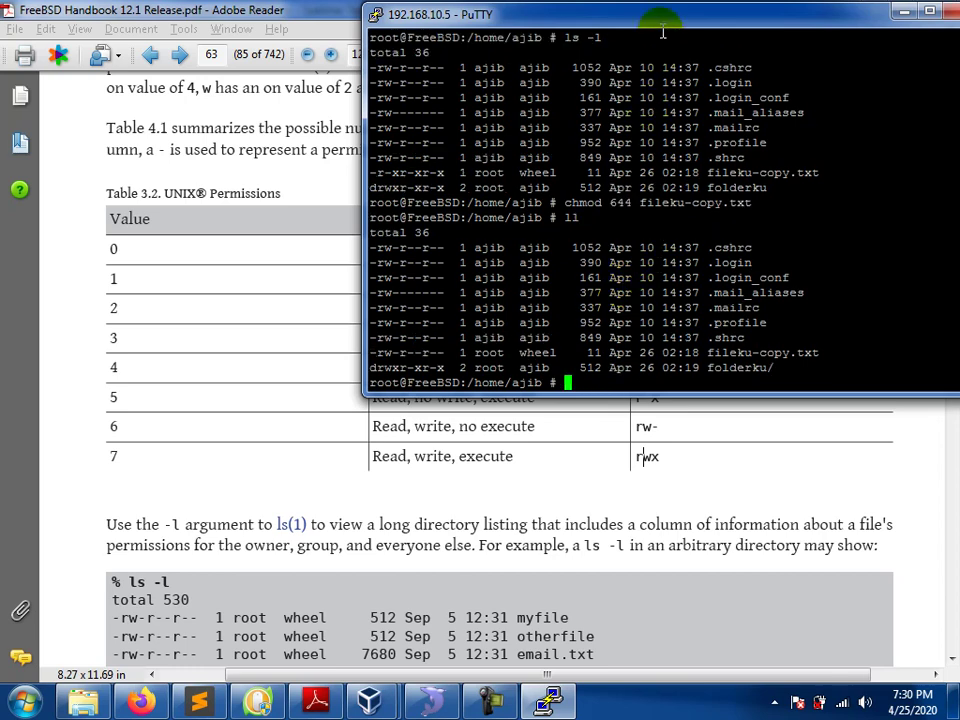
pyautogui.scroll(5, 657, 30)
pyautogui.scroll(-5, 707, 129)
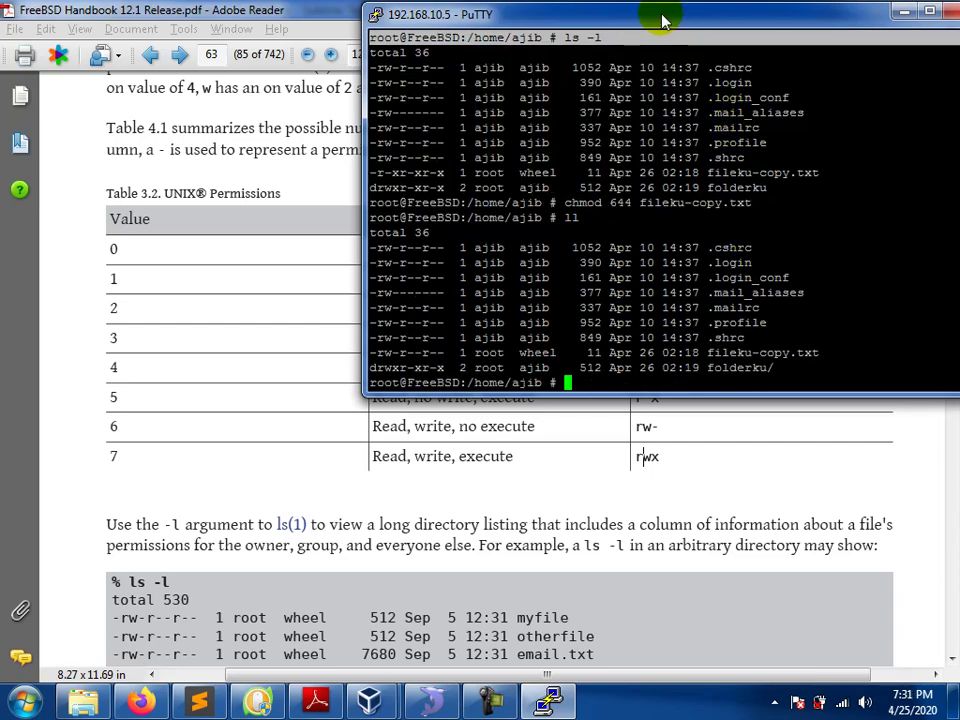
# - Shorten the PuTTY window and park it upper right above the Handbook's permissions table
pyautogui.moveTo(662, 20); pyautogui.dragTo(805, 61)
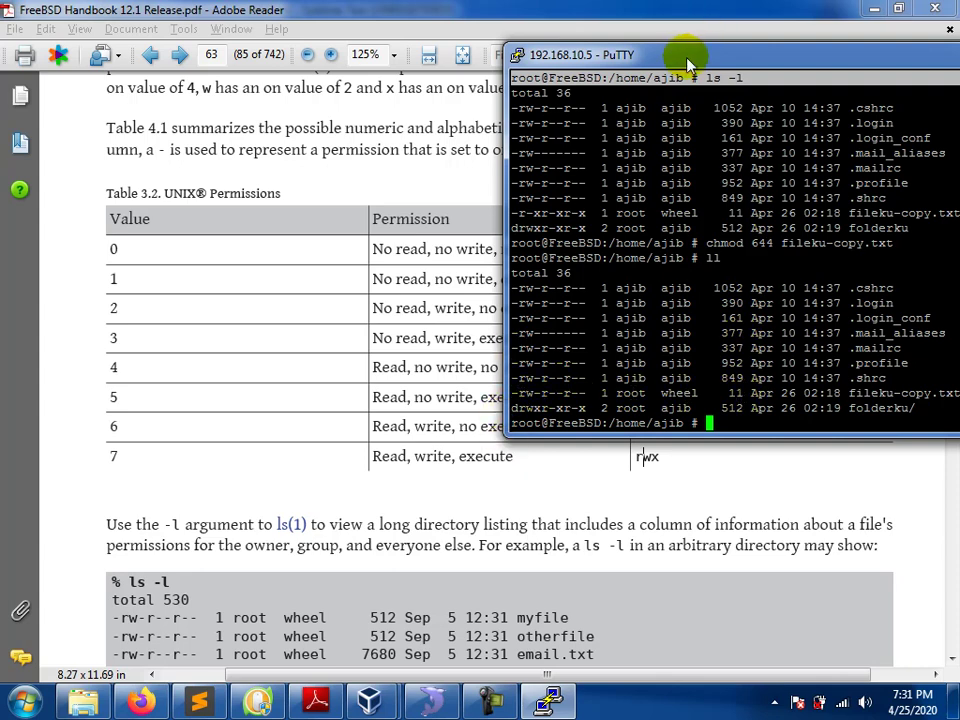
pyautogui.moveTo(690, 44); pyautogui.dragTo(690, 120)
pyautogui.click(396, 425)
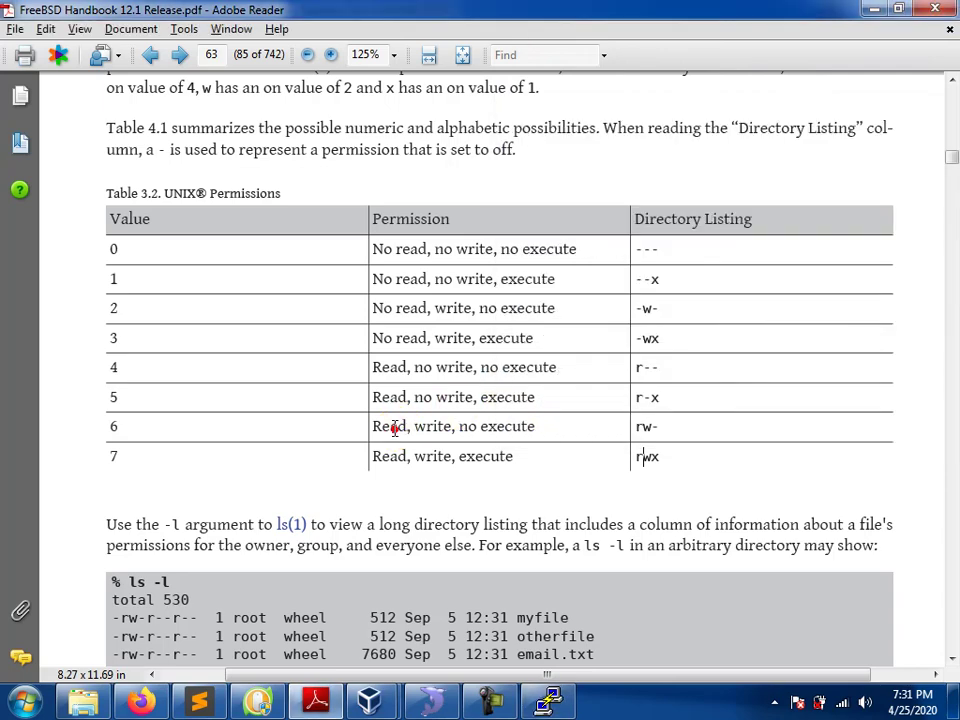
pyautogui.scroll(3, 392, 424)
pyautogui.hotkey('alt', 'Tab')
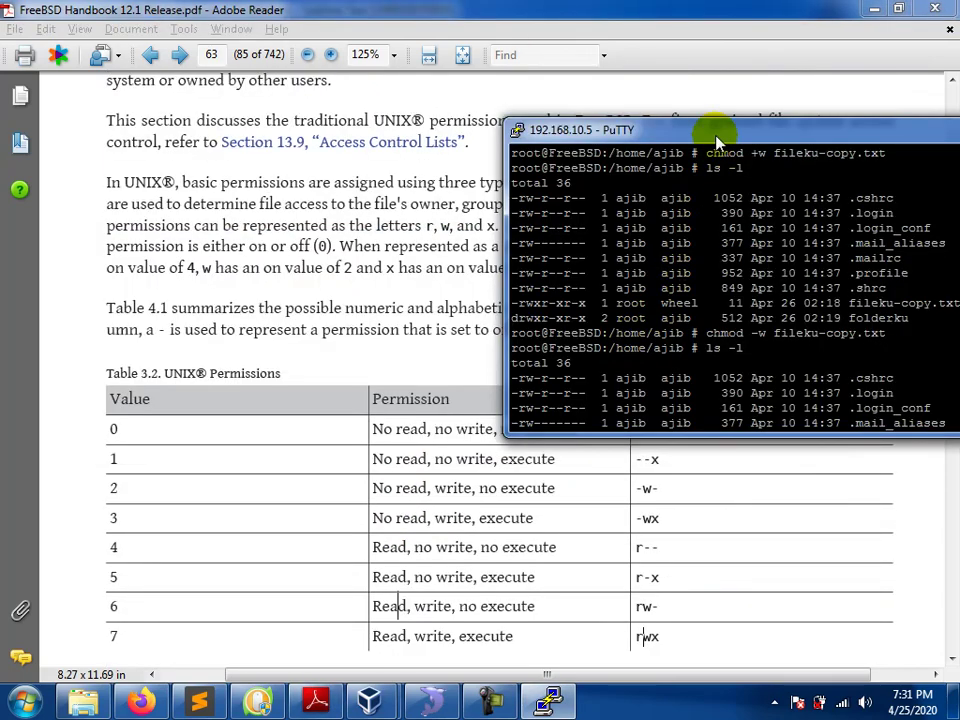
pyautogui.moveTo(719, 122); pyautogui.dragTo(648, 83)
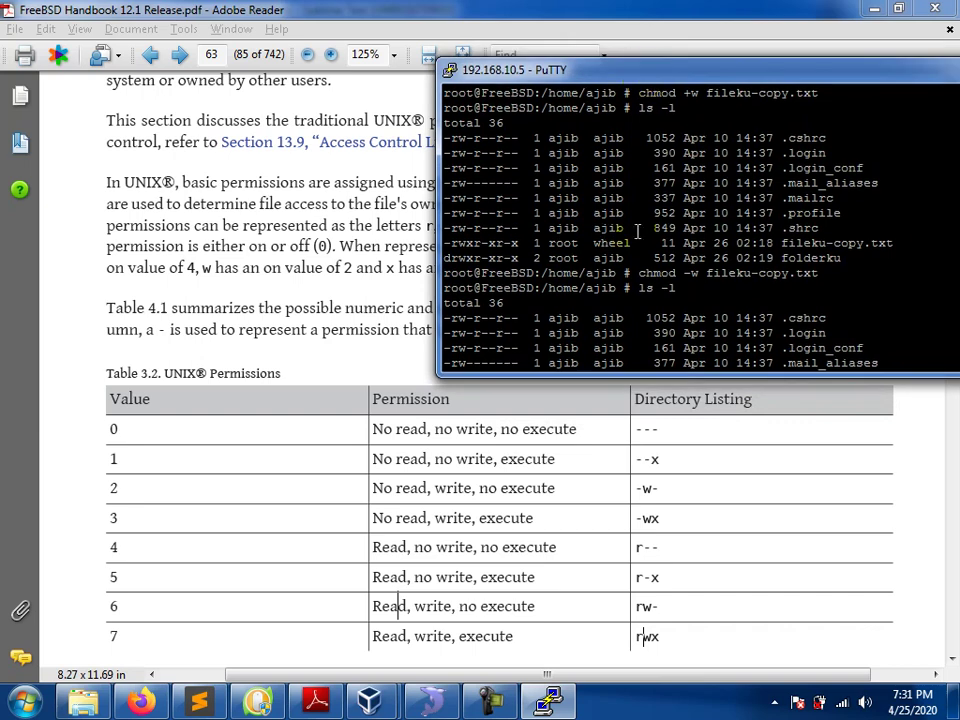
pyautogui.scroll(-6, 636, 235)
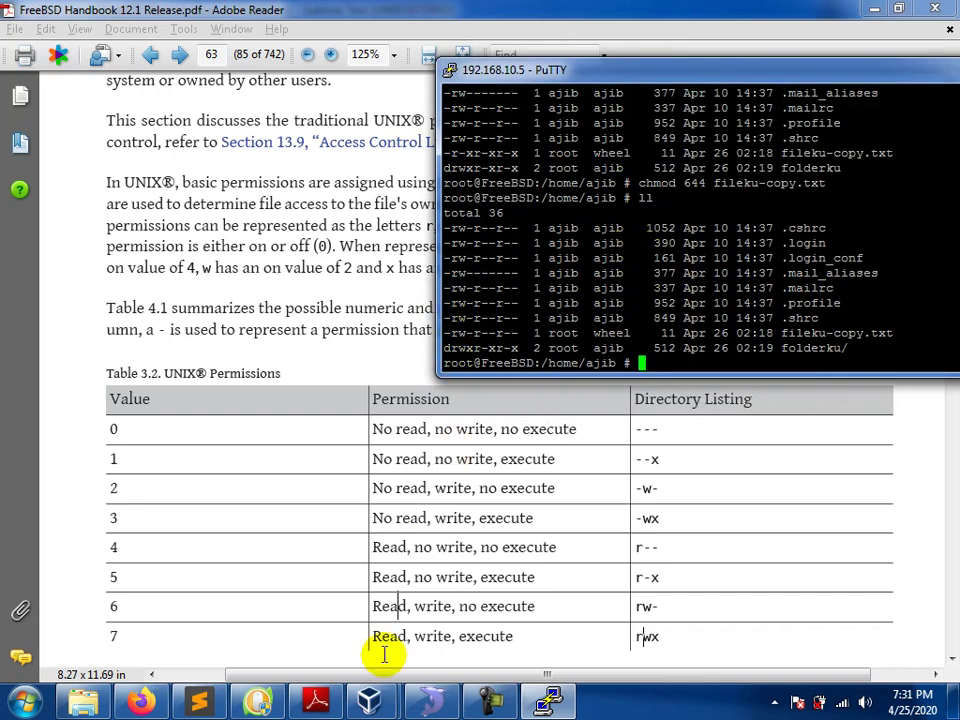
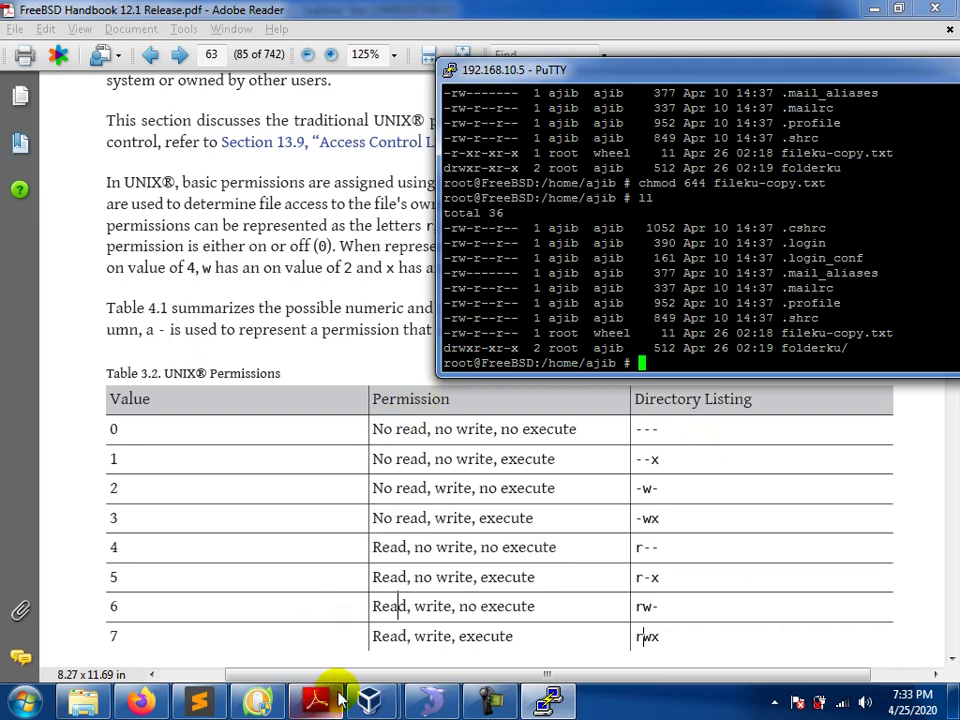
# - Find and select the chown command in the Sublime Text notes, then return to PuTTY
pyautogui.click(213, 707)
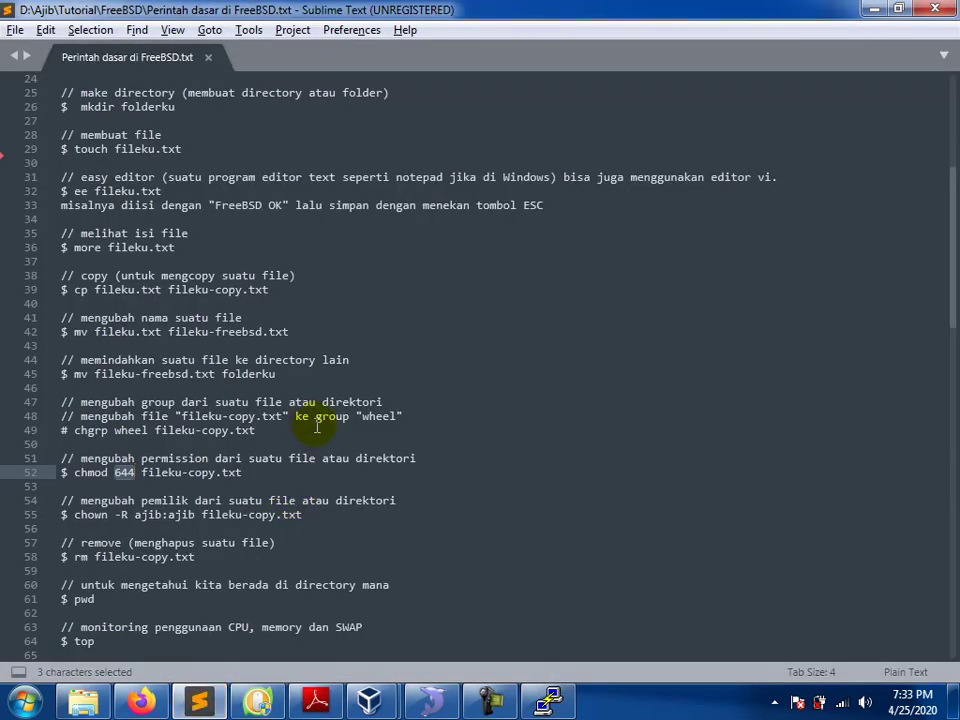
pyautogui.scroll(-1, 317, 425)
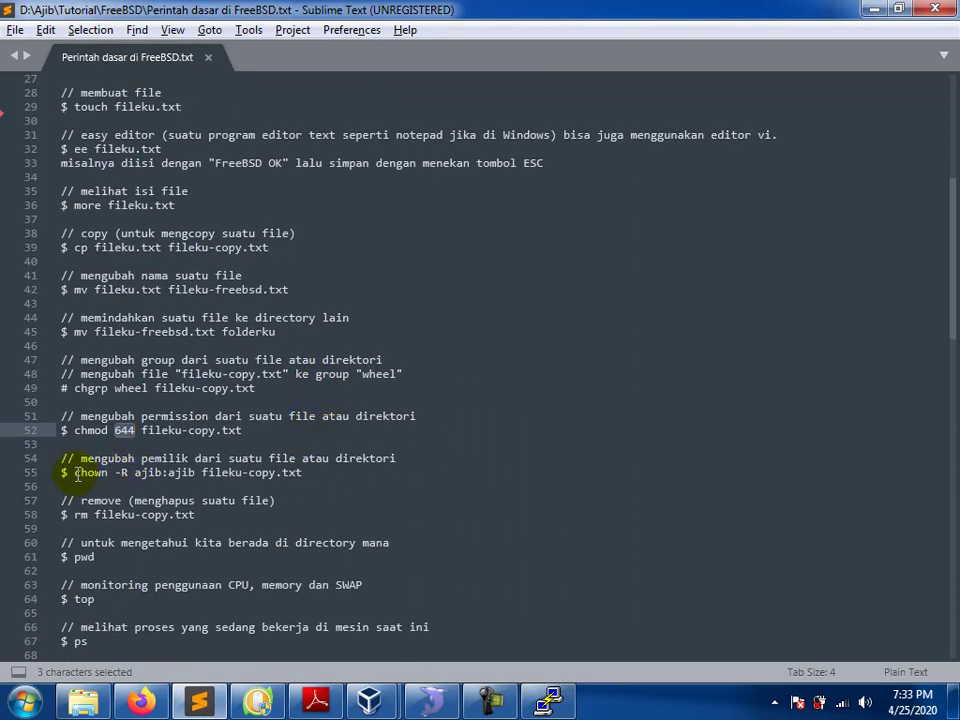
pyautogui.moveTo(75, 473); pyautogui.dragTo(107, 475)
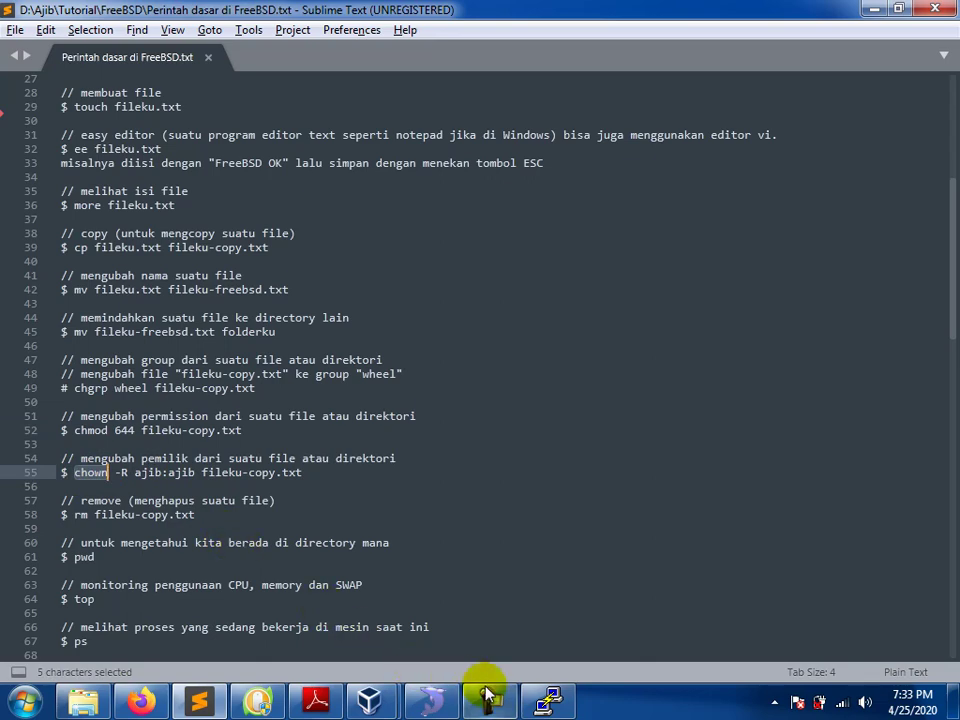
pyautogui.click(551, 702)
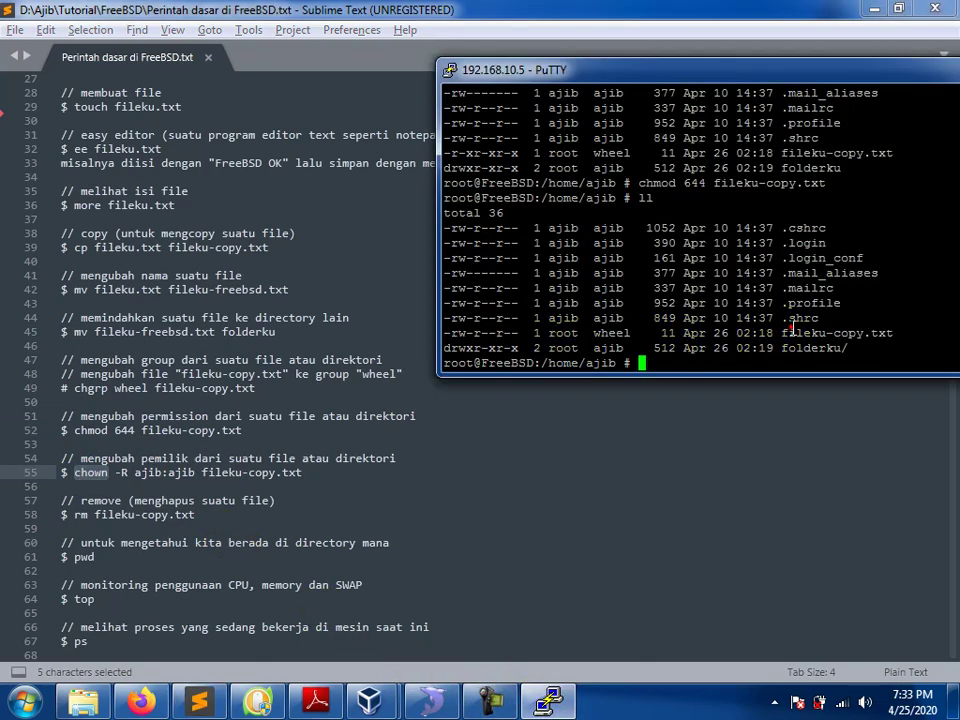
# - Highlight fileku-copy.txt's current owner root and group wheel in the listing
pyautogui.moveTo(788, 333); pyautogui.dragTo(895, 333)
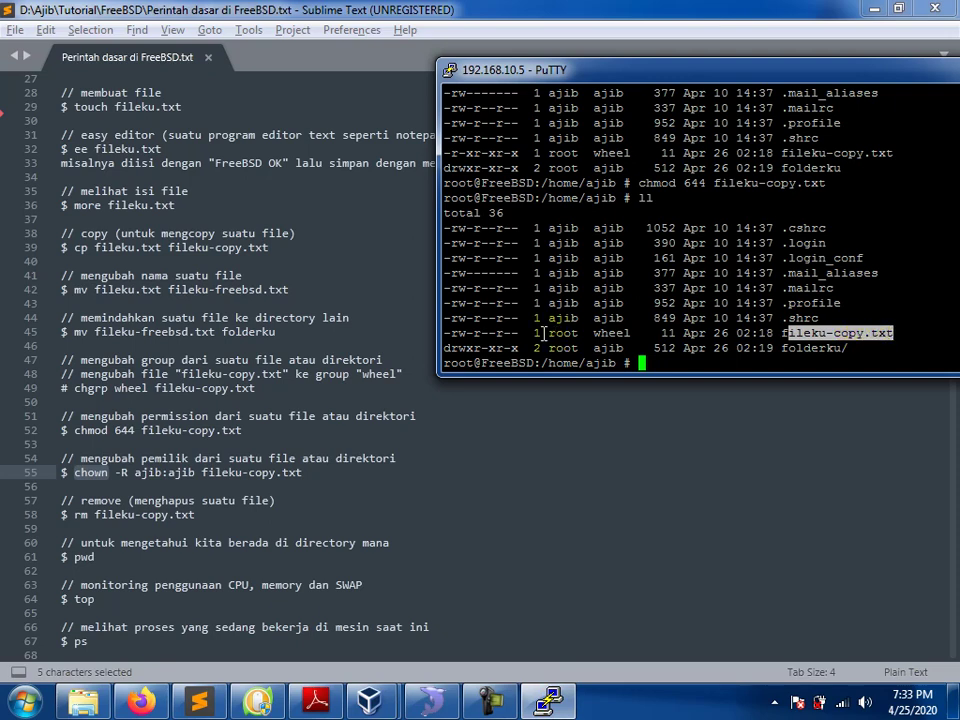
pyautogui.doubleClick(561, 333)
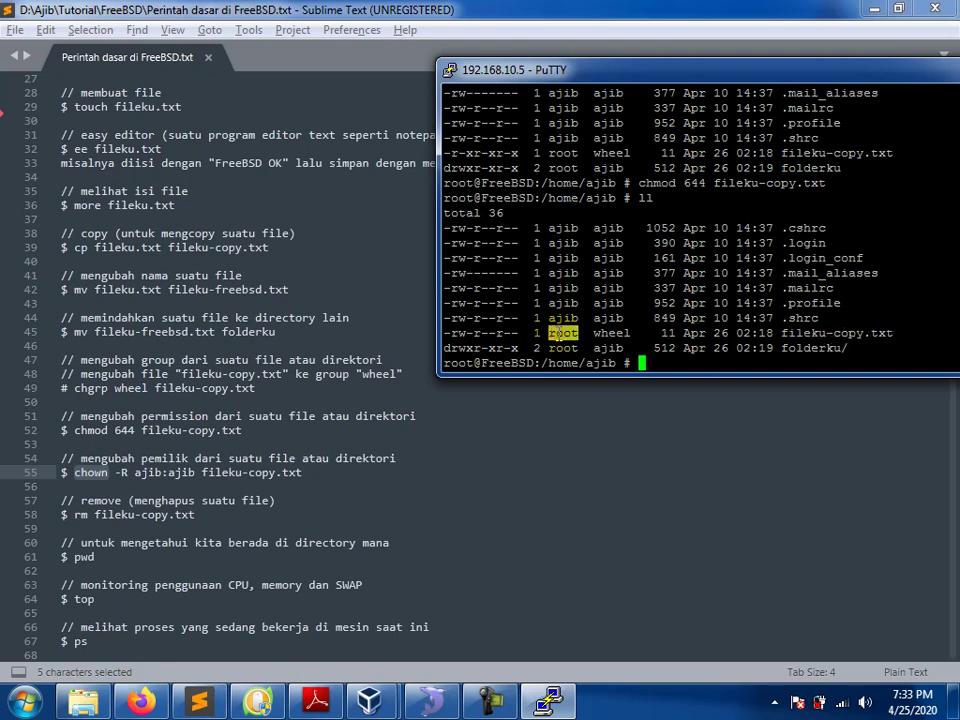
pyautogui.doubleClick(612, 332)
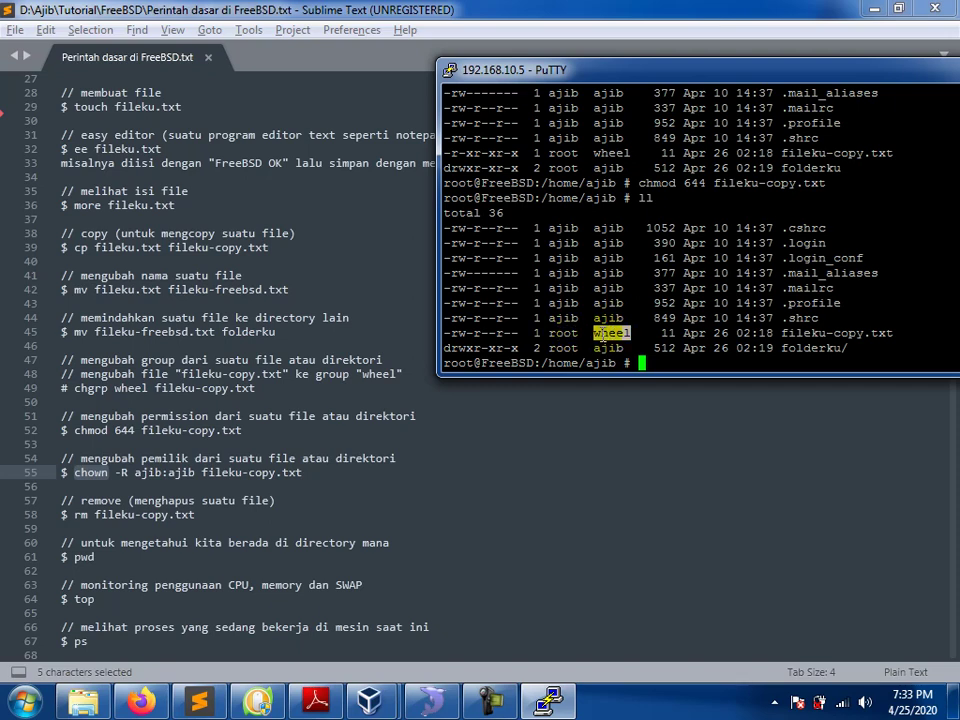
pyautogui.click(659, 358)
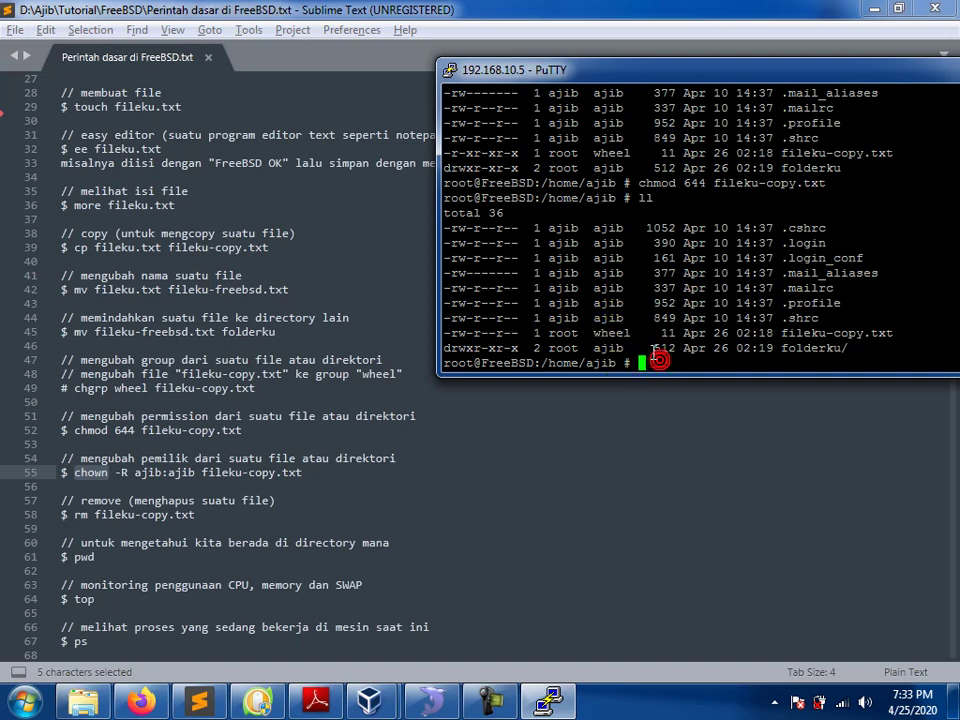
# - Run chown -R on fileku-copy.txt to give it the logged-in user's owner and group
pyautogui.write('chown ')
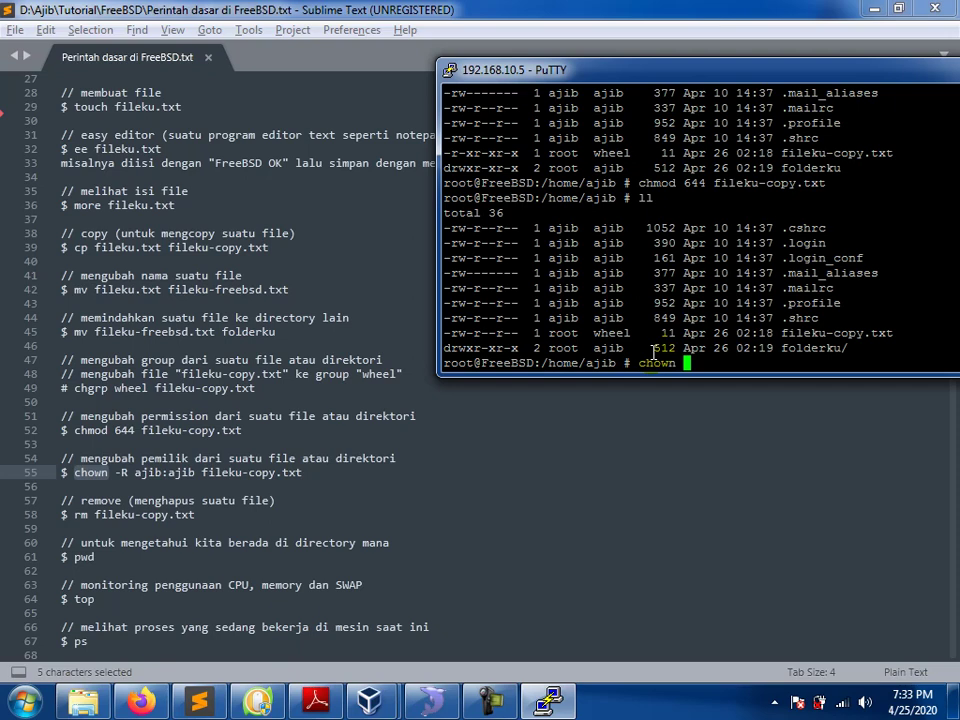
pyautogui.write('-R ajib:ajib file')
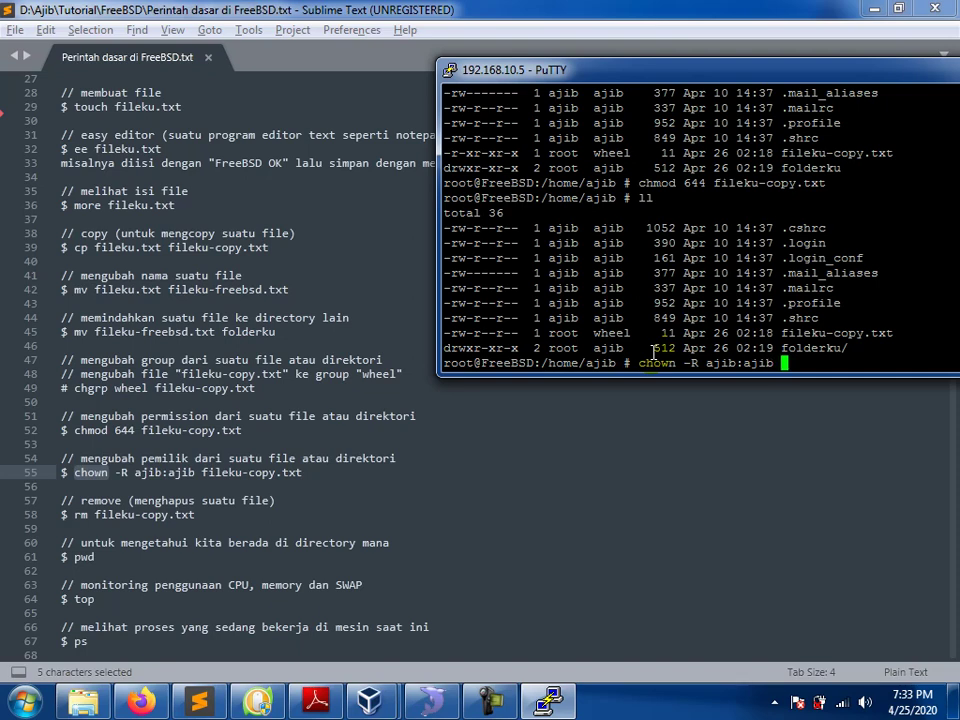
pyautogui.press('Tab')
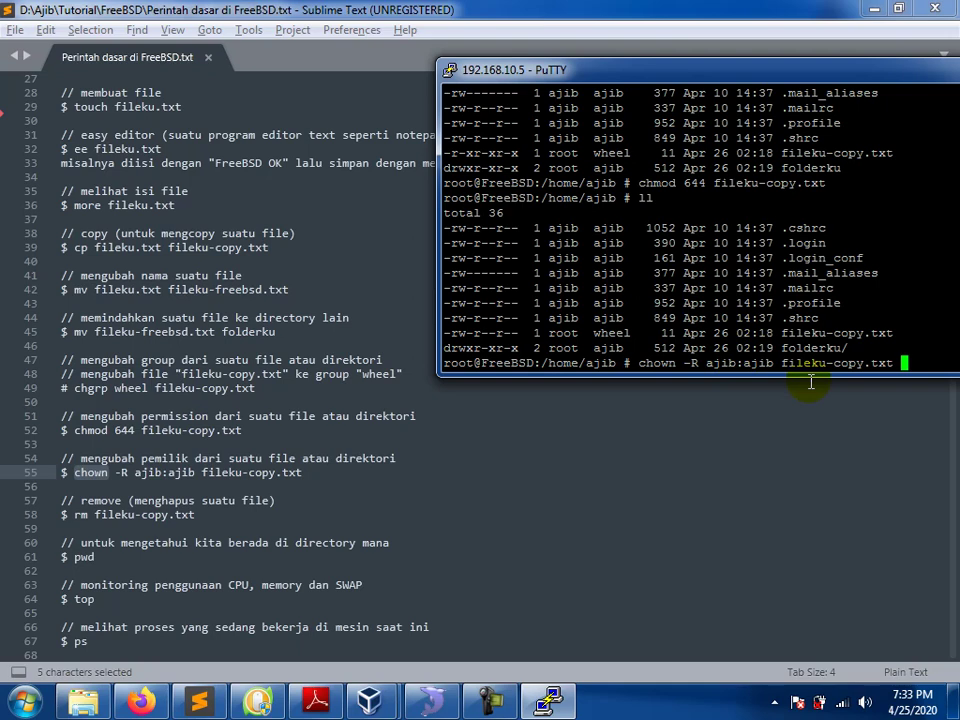
pyautogui.press('BackSpace')
pyautogui.doubleClick(721, 363)
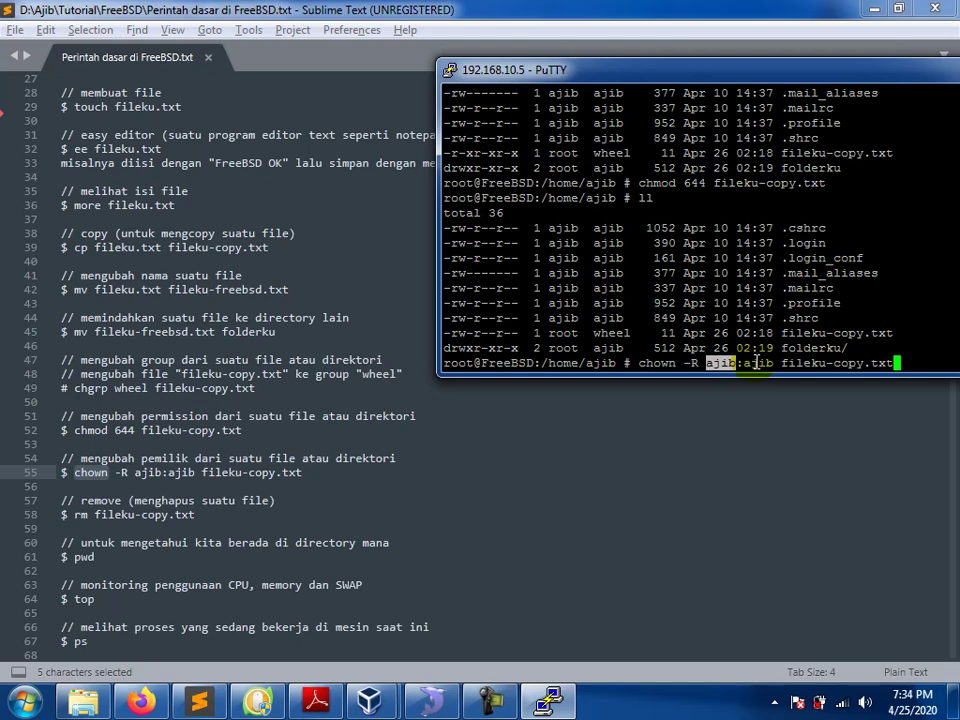
pyautogui.doubleClick(757, 363)
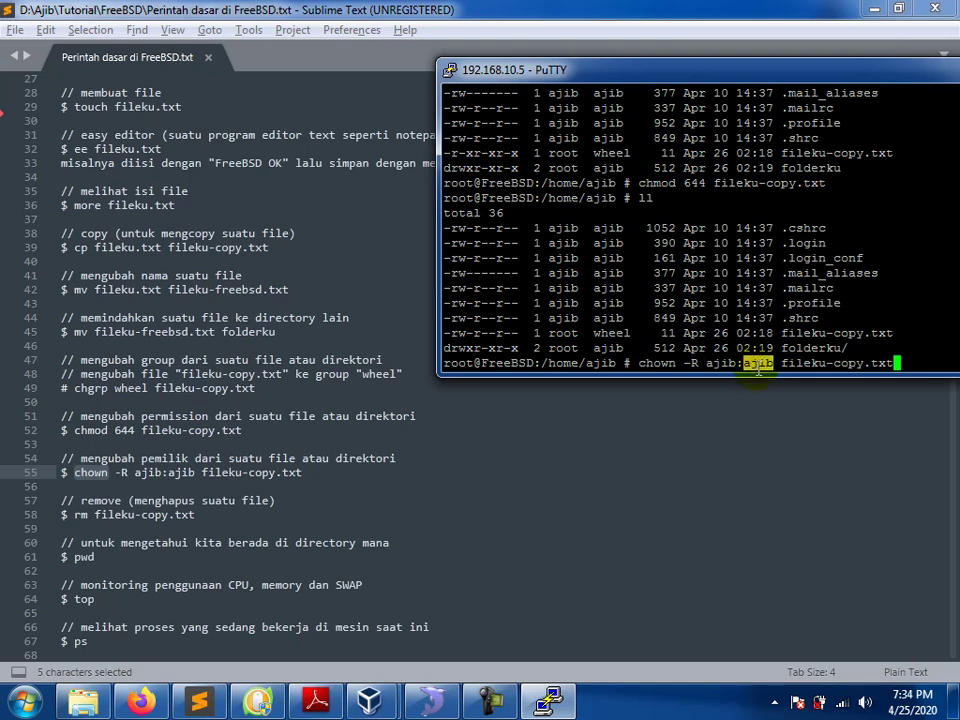
pyautogui.doubleClick(563, 243)
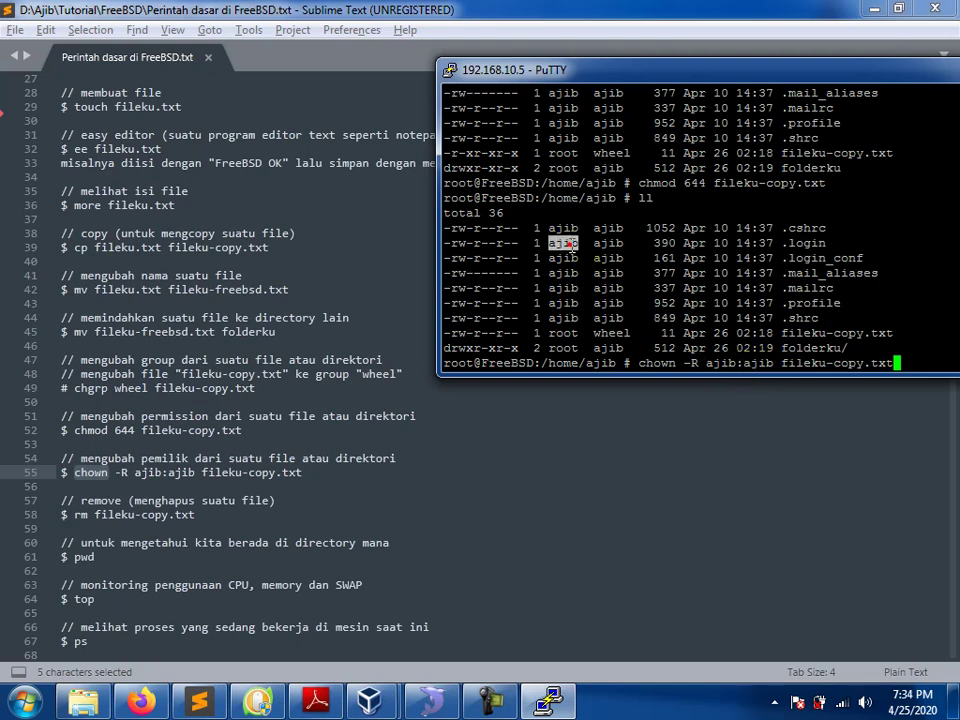
pyautogui.click(885, 338)
pyautogui.press('Return')
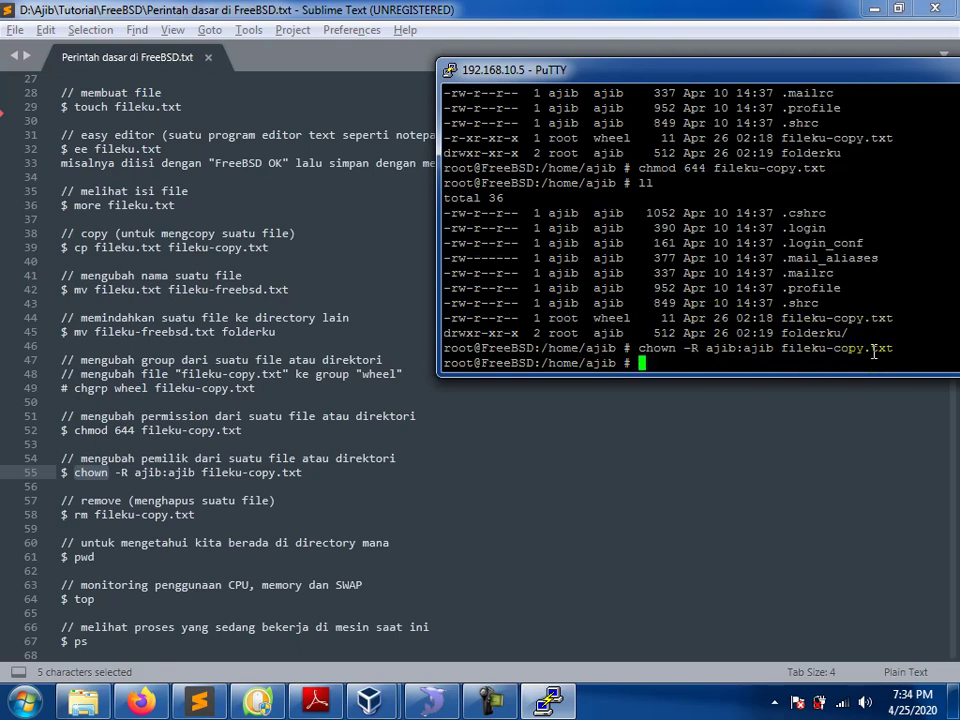
# - List the directory with ll and highlight fileku-copy.txt's new owner and group
pyautogui.write('ll')
pyautogui.press('Return')
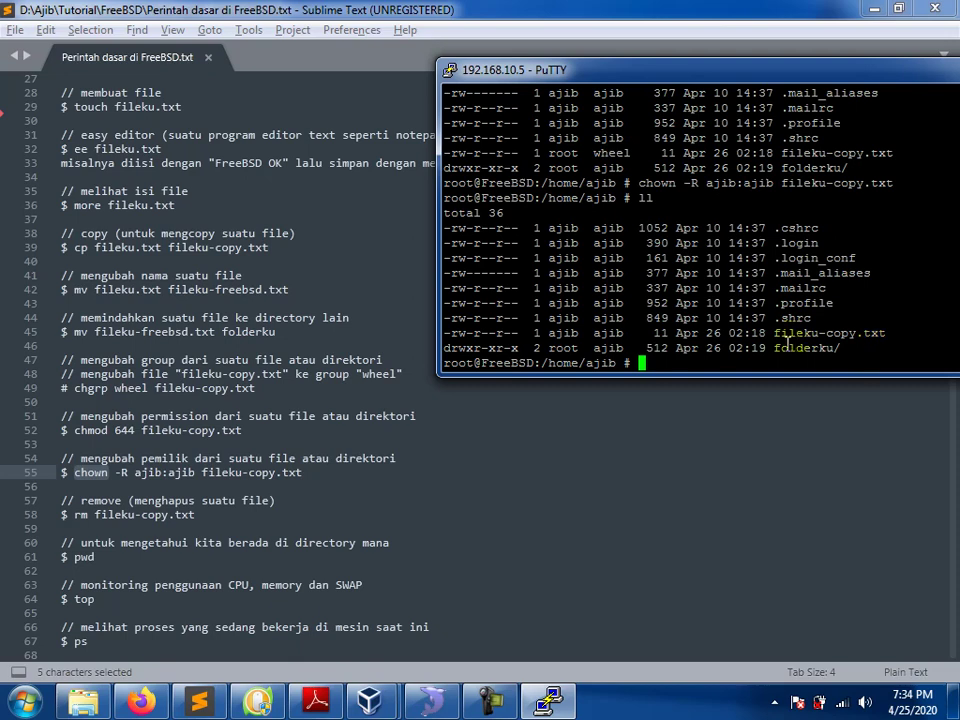
pyautogui.moveTo(778, 333); pyautogui.dragTo(868, 333)
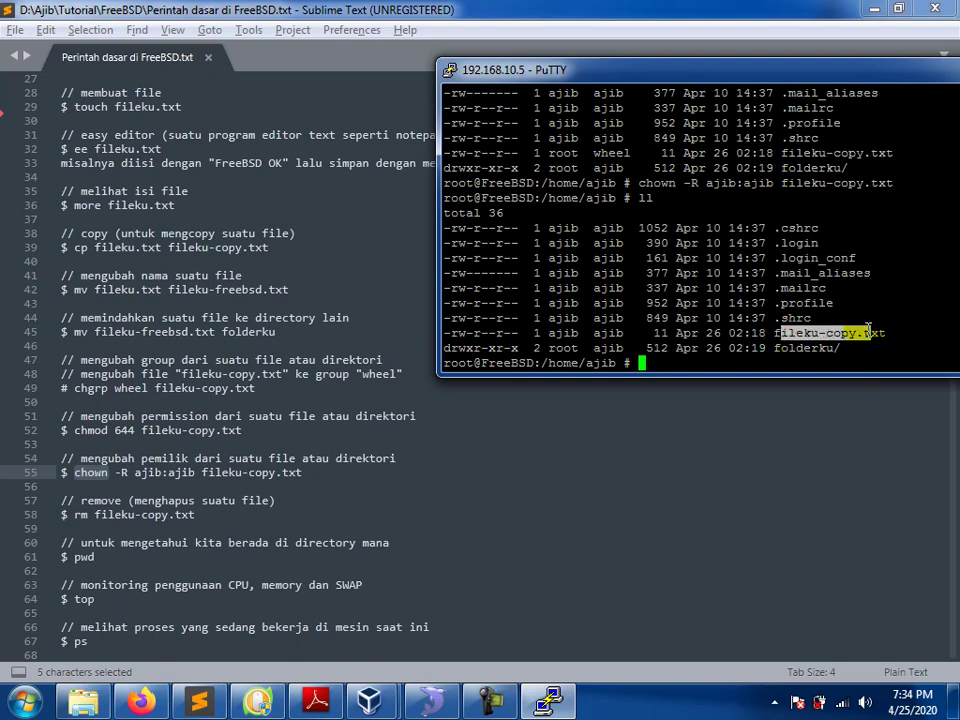
pyautogui.doubleClick(563, 333)
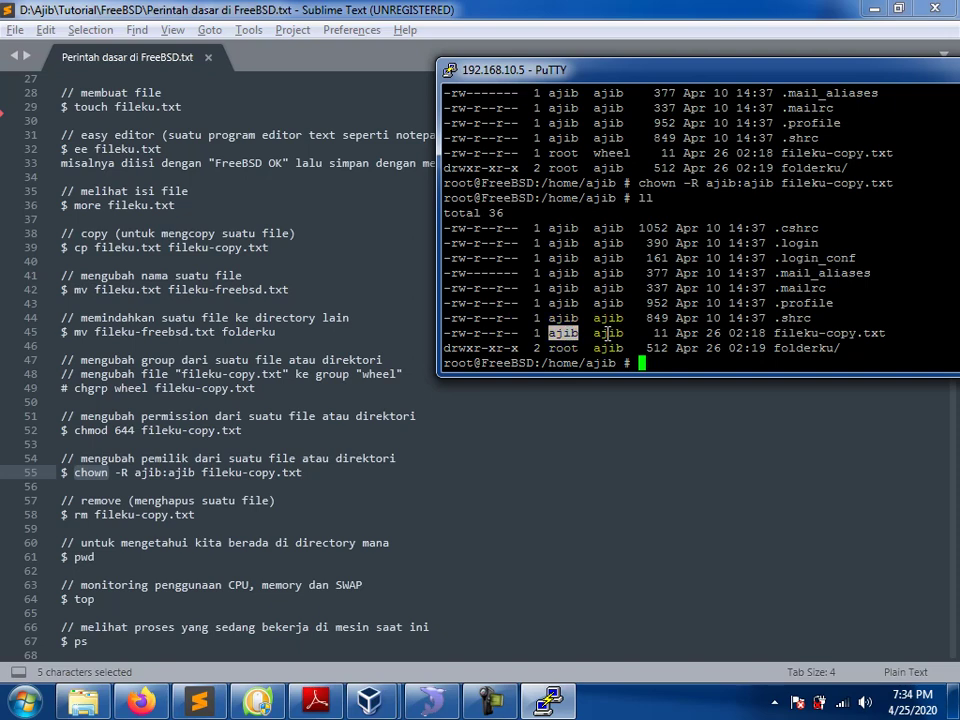
pyautogui.doubleClick(607, 333)
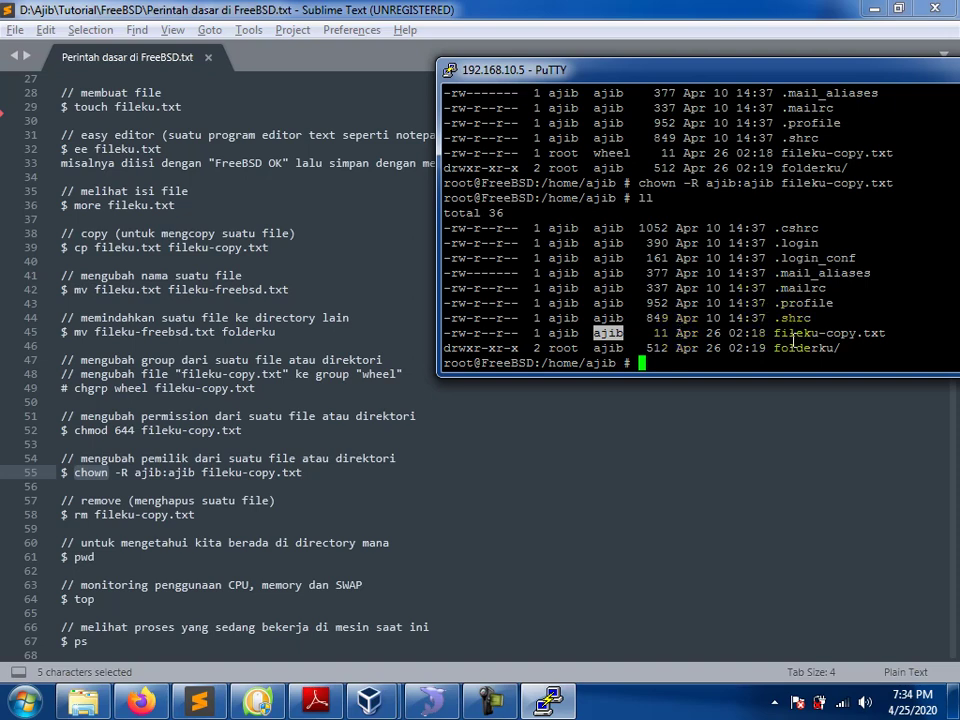
# - Delete fileku-copy.txt with rm and list the directory to confirm it is gone
pyautogui.write('rm file')
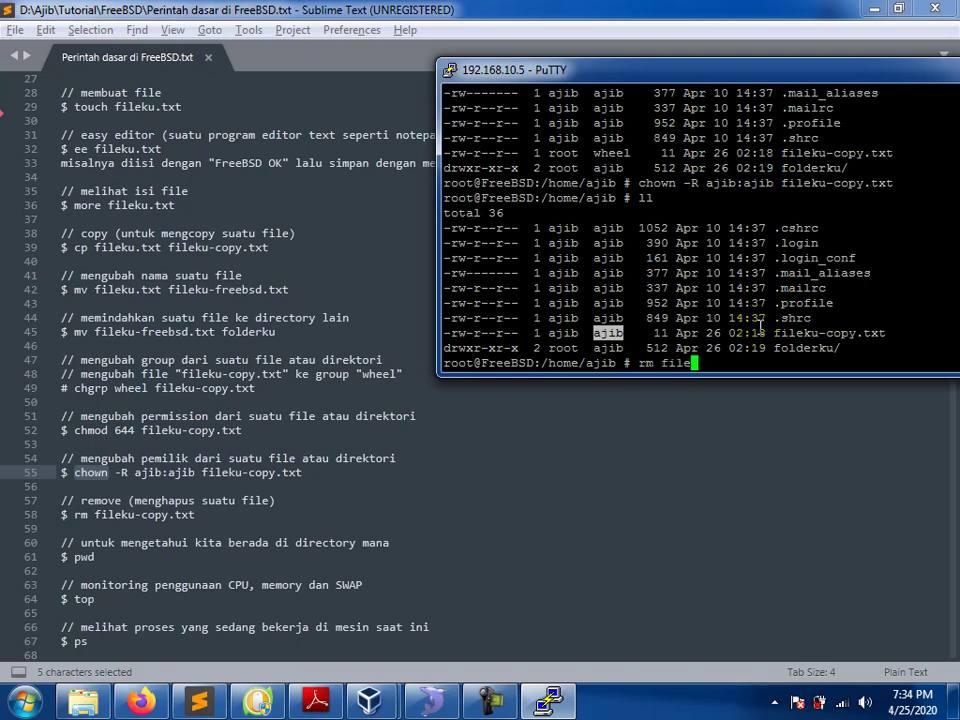
pyautogui.press('Tab')
pyautogui.press('Return')
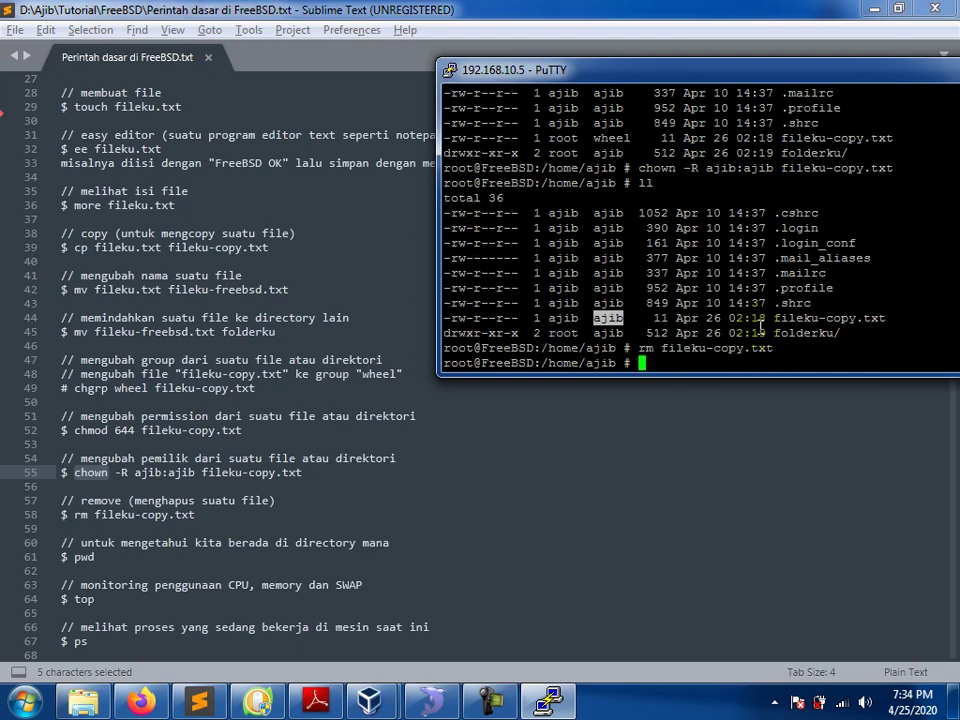
pyautogui.write('ll')
pyautogui.press('Return')
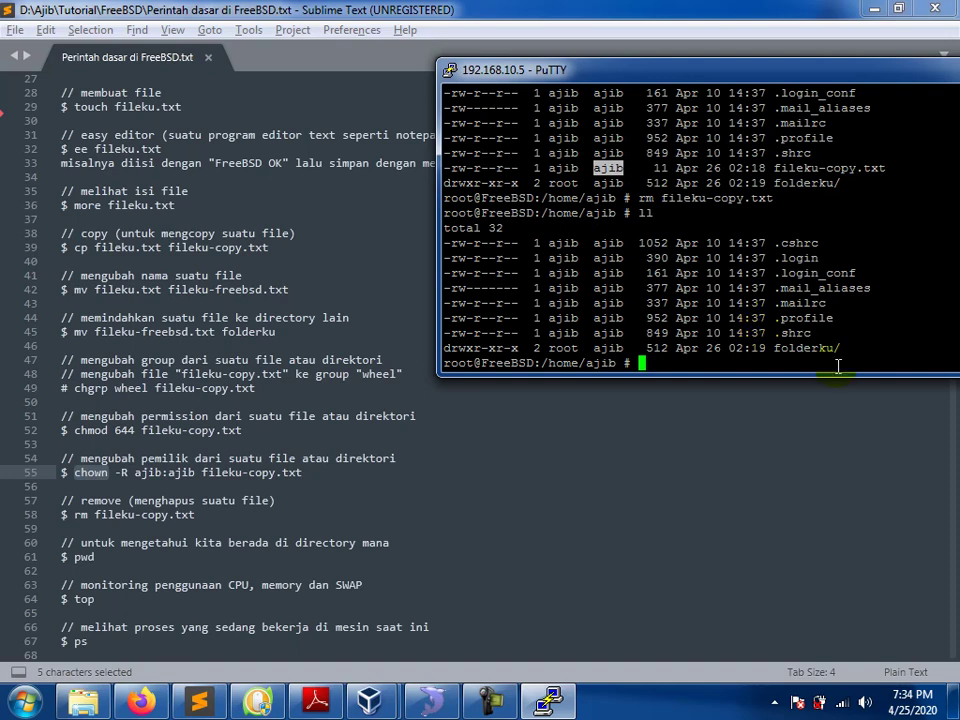
pyautogui.moveTo(667, 198); pyautogui.dragTo(730, 198)
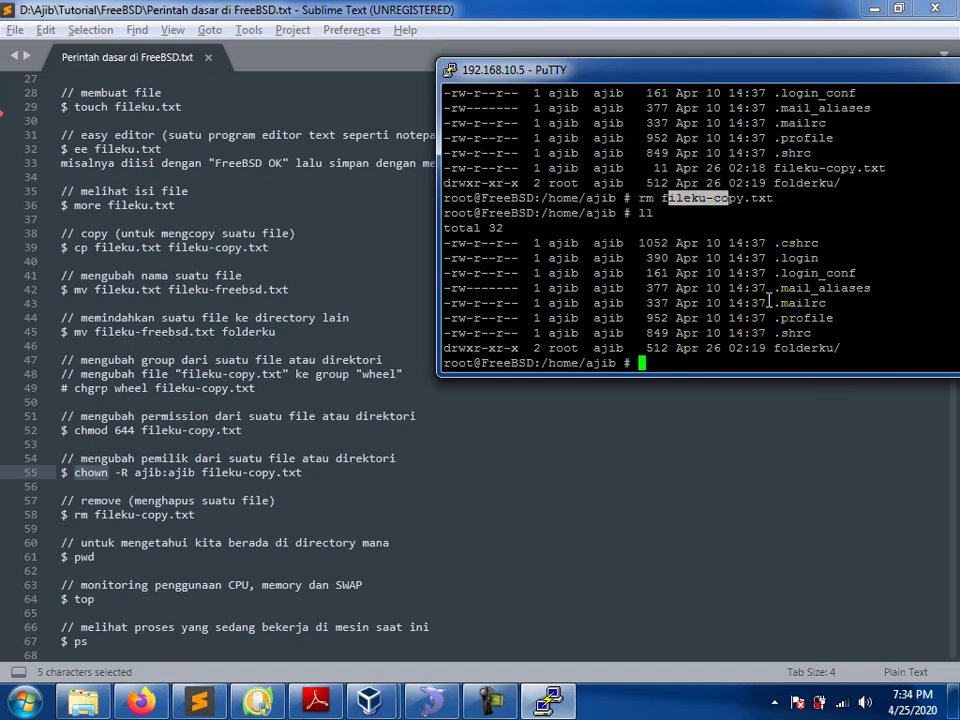
pyautogui.click(777, 349)
# - Remove the folderku directory, retrying as rm -rf folderku, and list to confirm
pyautogui.write('r')
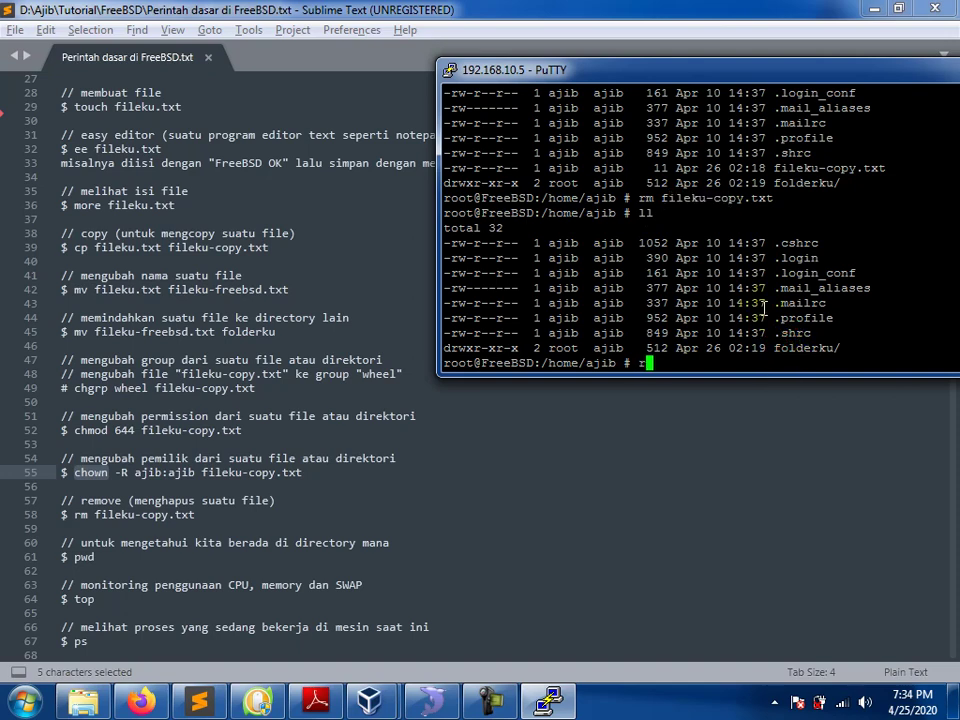
pyautogui.write('m fol')
pyautogui.press('Tab')
pyautogui.press('BackSpace')
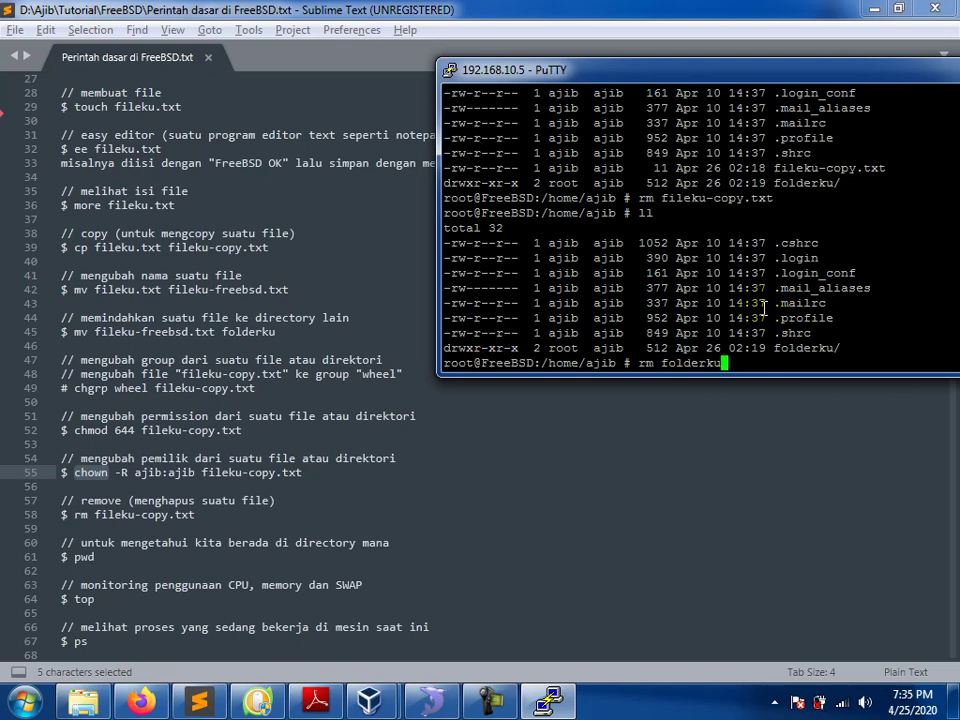
pyautogui.press('Return')
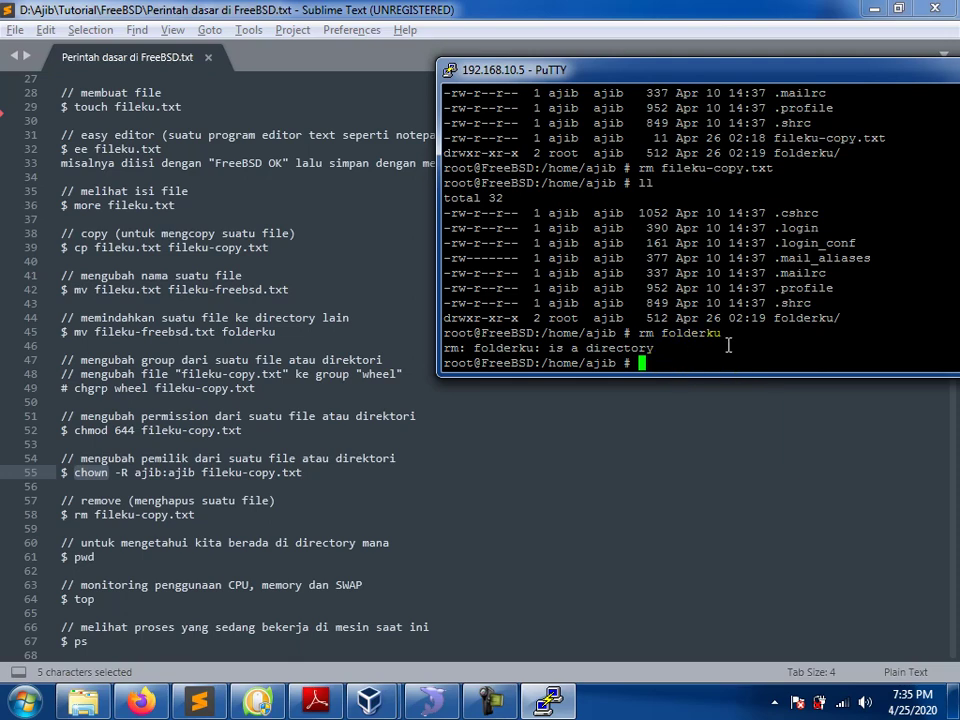
pyautogui.press('Up')
pyautogui.press('Left')
pyautogui.press('Left')
pyautogui.press('Left')
pyautogui.press('Left')
pyautogui.press('Left')
pyautogui.press('Left')
pyautogui.press('Left')
pyautogui.press('Left')
pyautogui.write('-rf')
pyautogui.press('End')
pyautogui.press('Return')
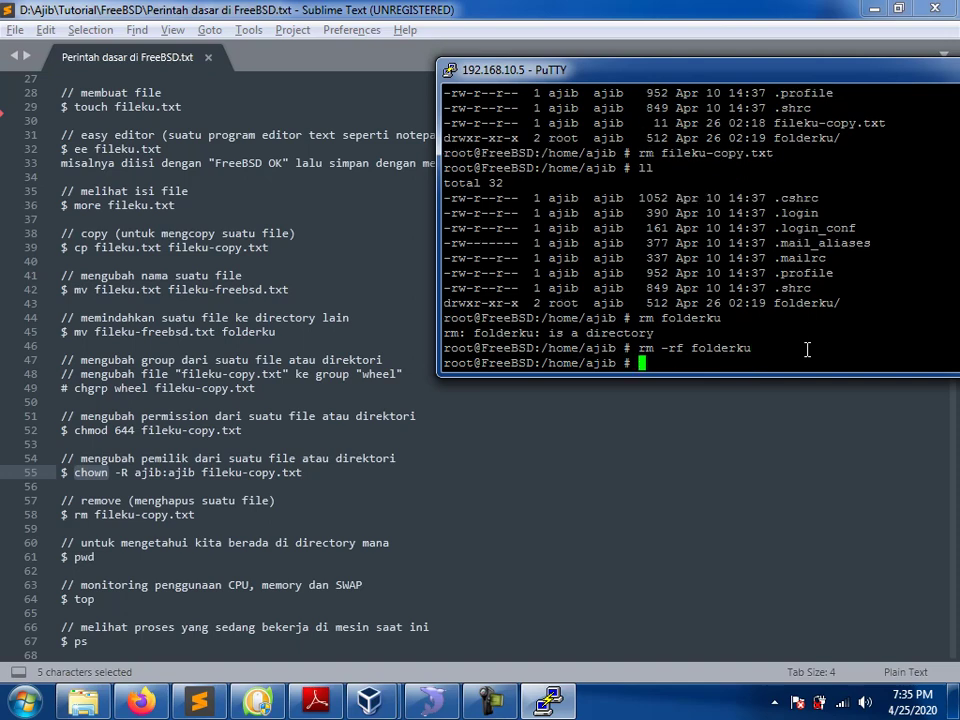
pyautogui.write('ll')
pyautogui.press('Return')
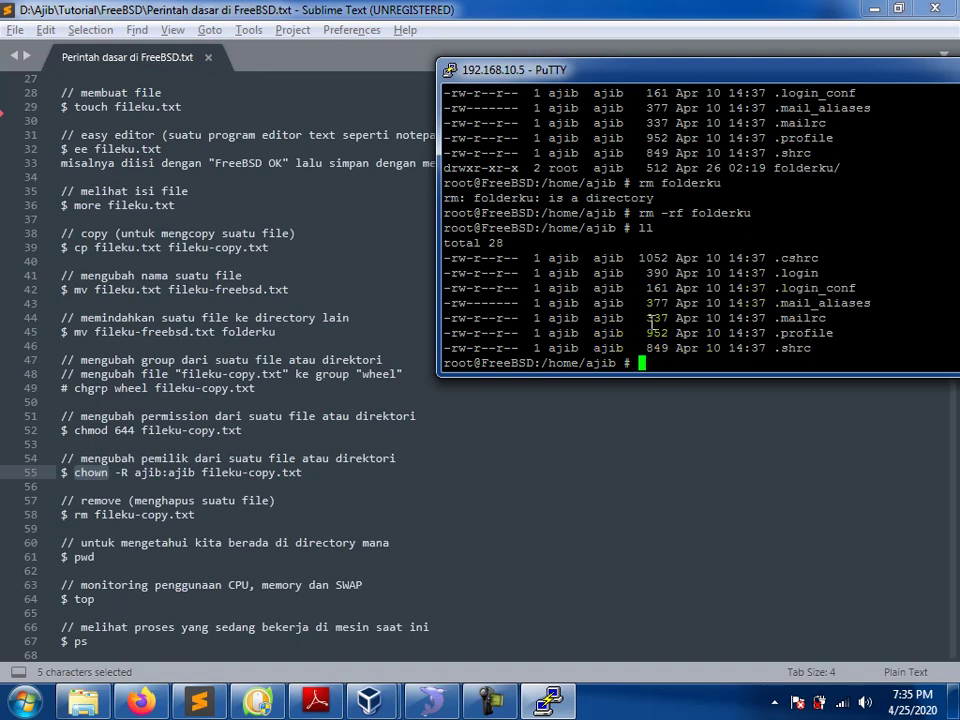
# - Print the current working directory with pwd and highlight the home path
pyautogui.write('pwd')
pyautogui.press('Return')
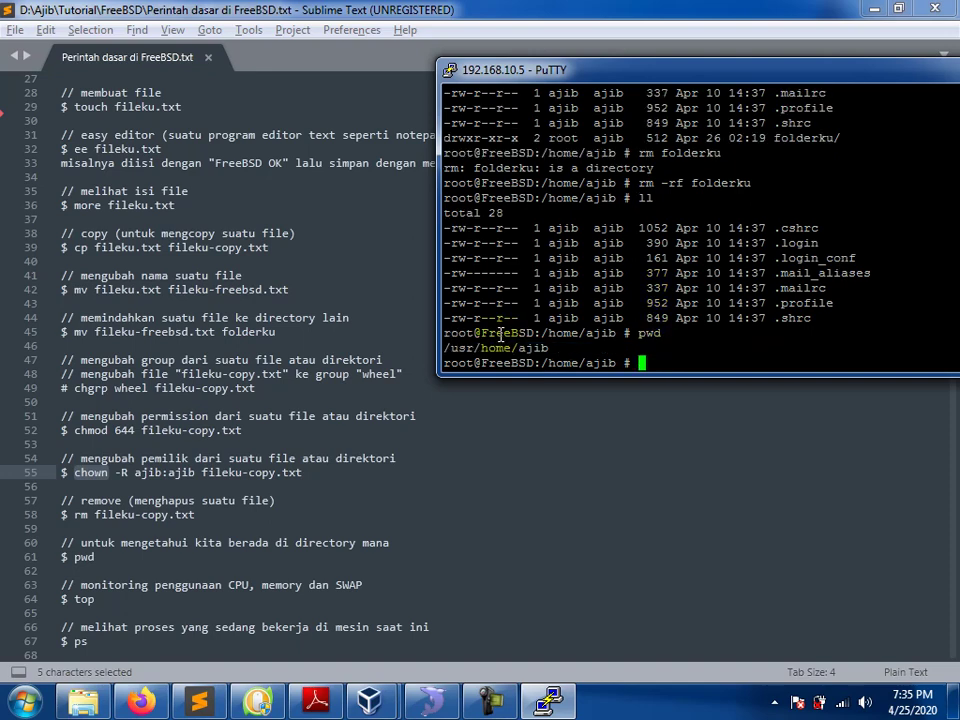
pyautogui.moveTo(549, 347); pyautogui.dragTo(451, 347)
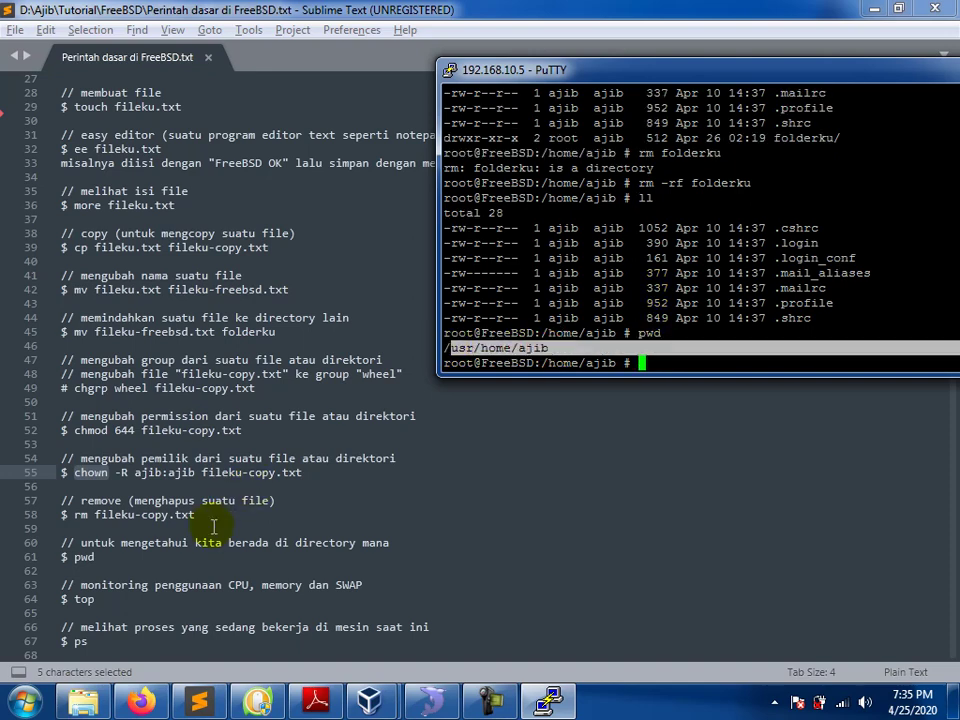
# - Scroll further through the command notes, then return to the terminal
pyautogui.click(147, 627)
pyautogui.scroll(-2, 193, 583)
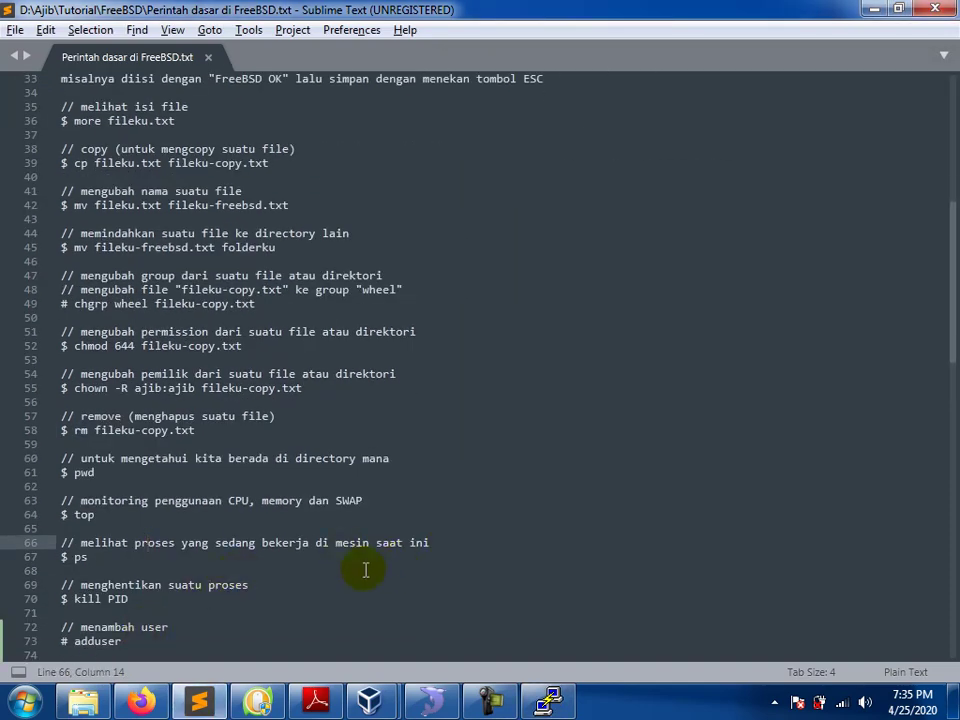
pyautogui.scroll(-2, 332, 553)
pyautogui.hotkey('alt', 'Tab')
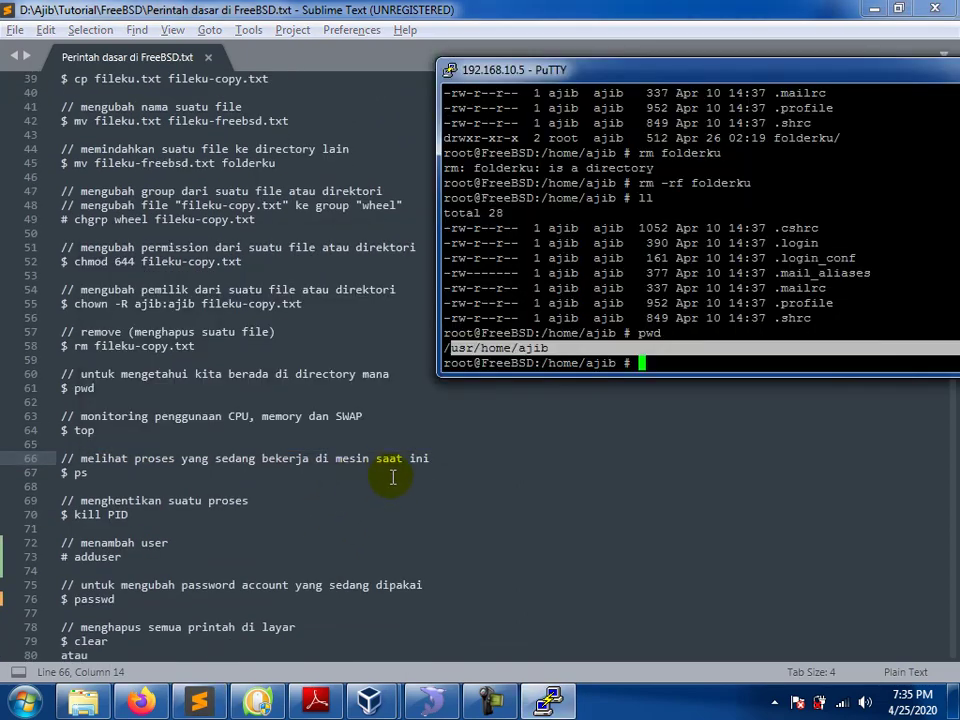
# - Run ps, then ps -waux | grep sshd, shifting the PuTTY window left
pyautogui.write('ps')
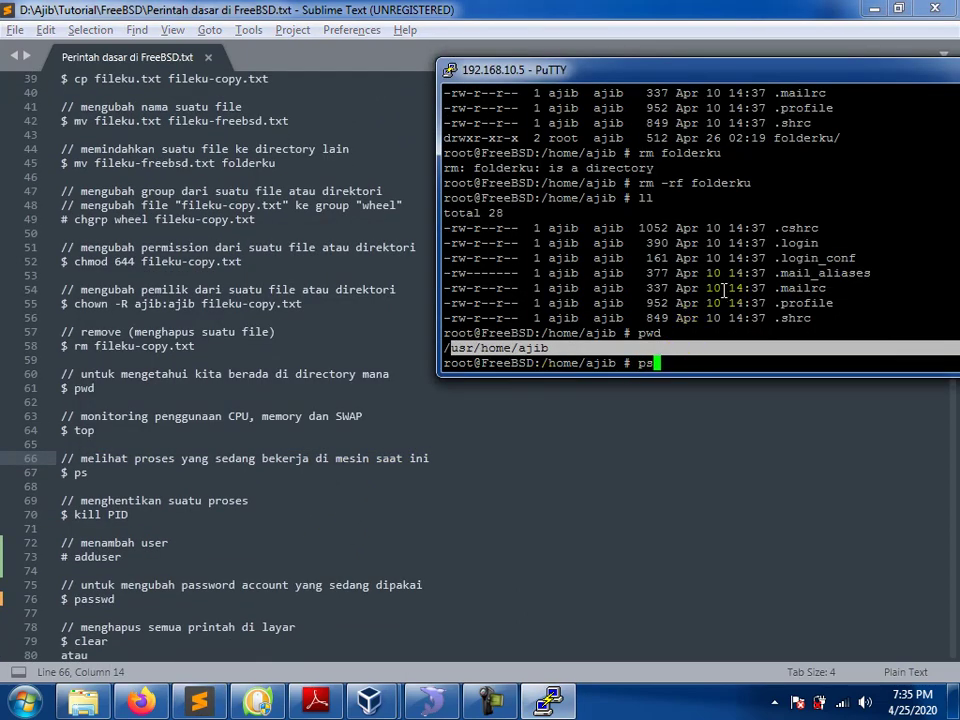
pyautogui.press('Return')
pyautogui.moveTo(766, 75); pyautogui.dragTo(704, 72)
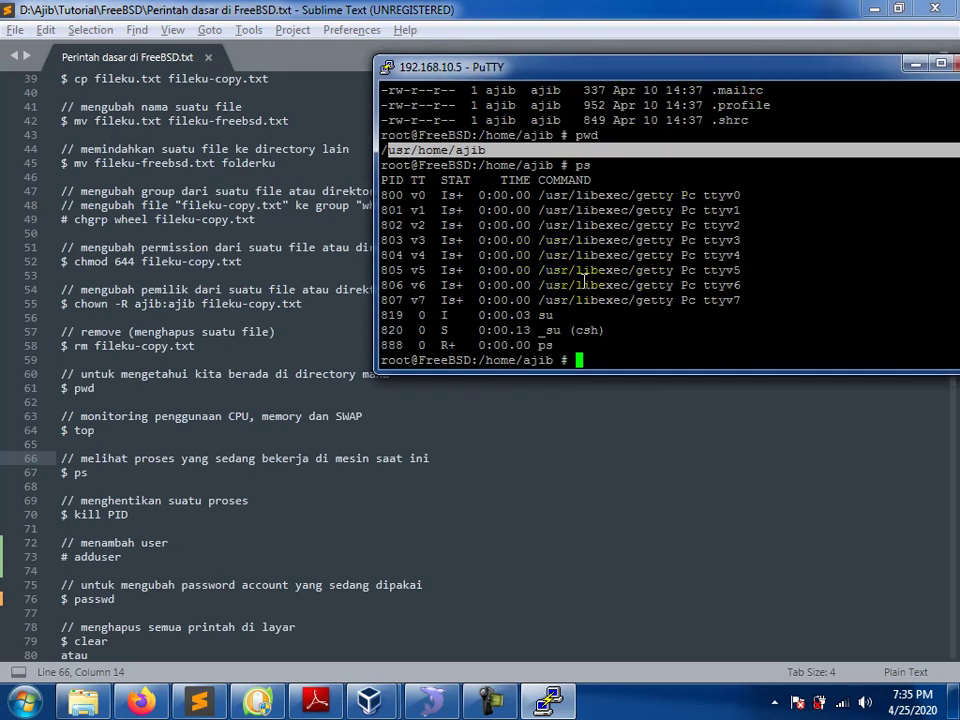
pyautogui.write('ps -waux | grep ssh')
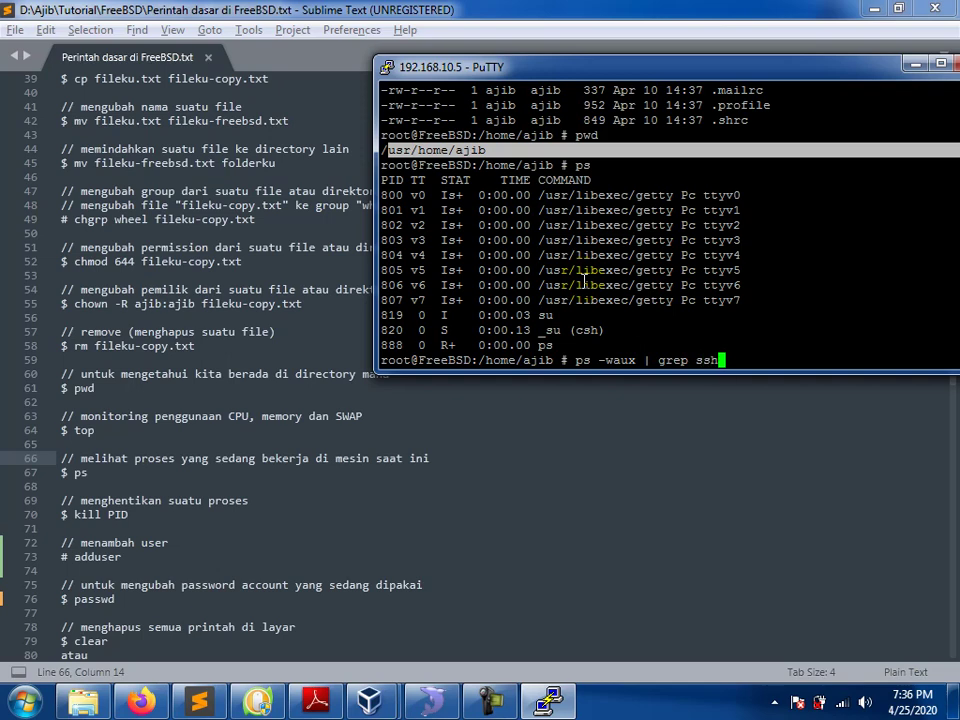
pyautogui.write('d')
pyautogui.press('Return')
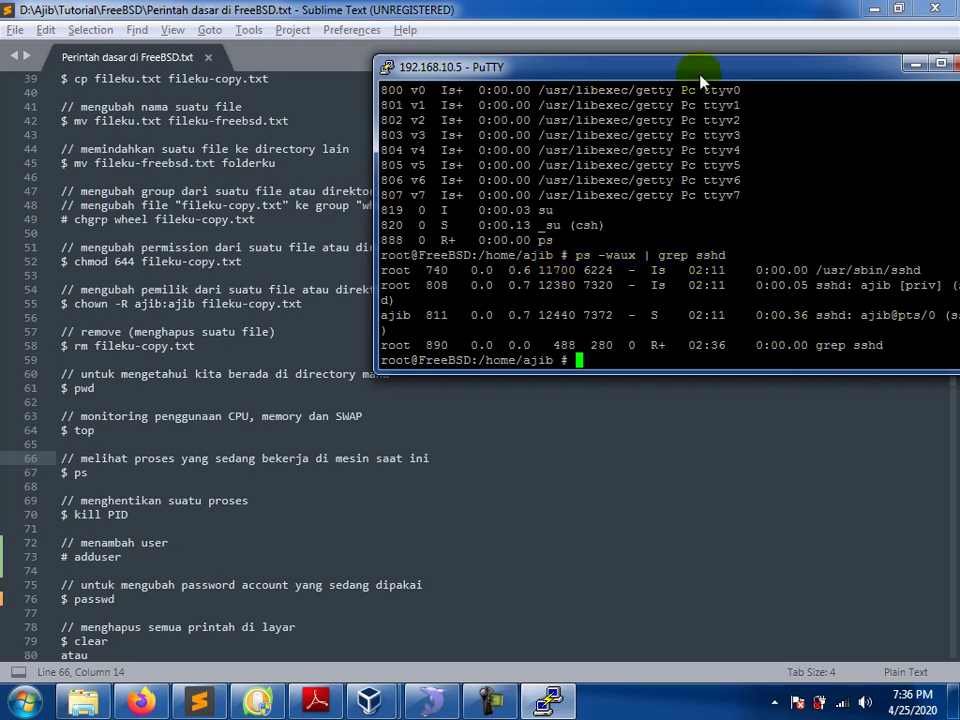
pyautogui.moveTo(699, 70); pyautogui.dragTo(602, 78)
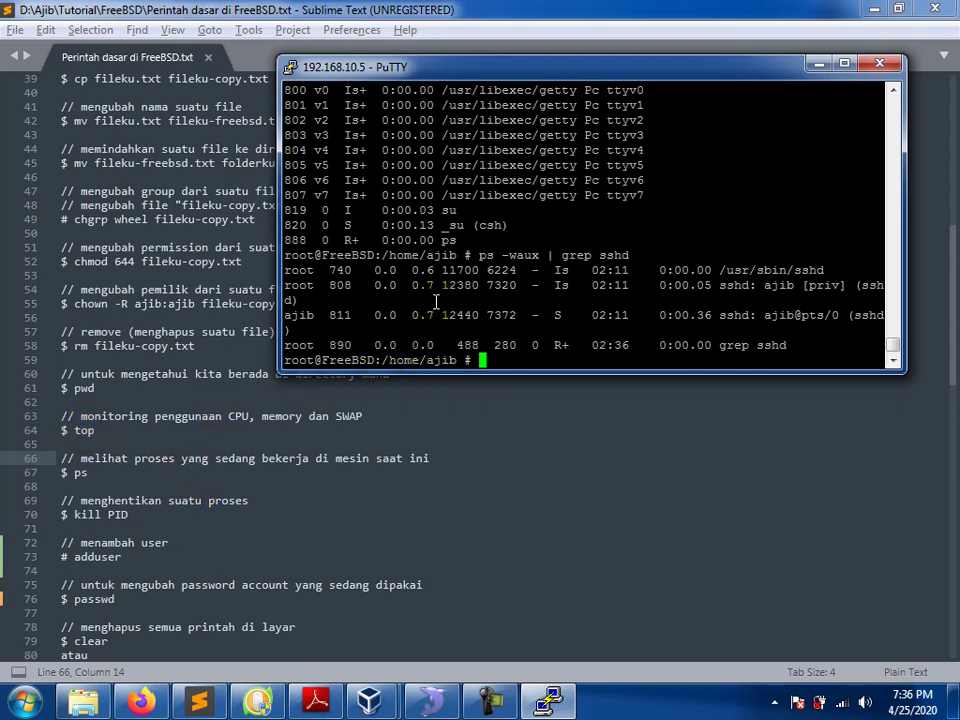
# - Launch top and highlight the CPU, memory, swap and WCPU figures
pyautogui.write('top')
pyautogui.press('Return')
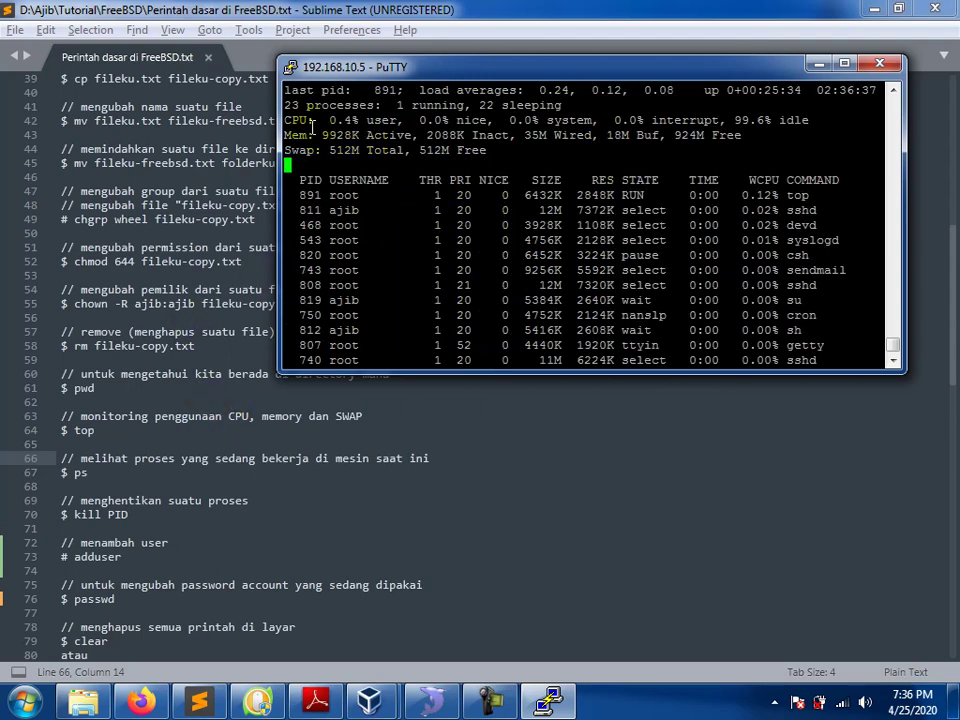
pyautogui.moveTo(323, 120); pyautogui.dragTo(358, 135)
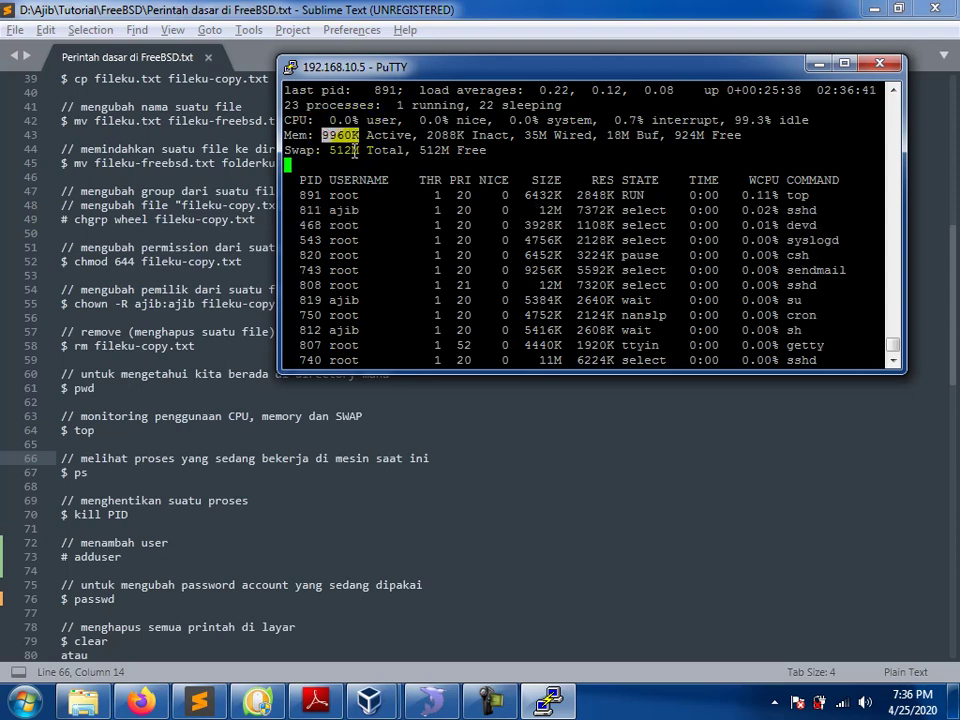
pyautogui.doubleClick(330, 150)
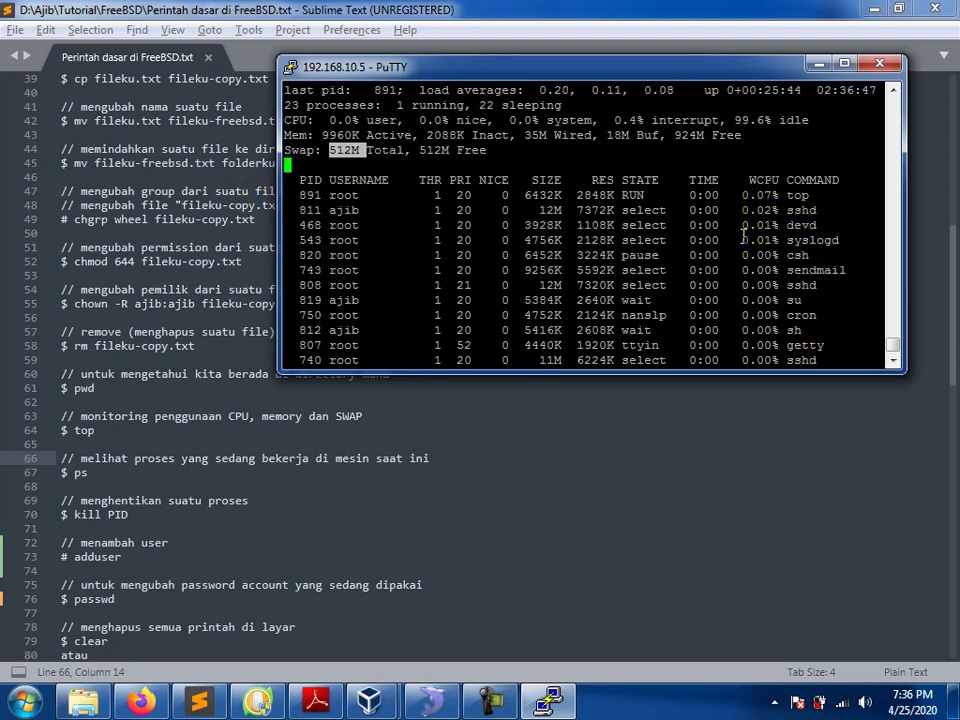
pyautogui.click(757, 270)
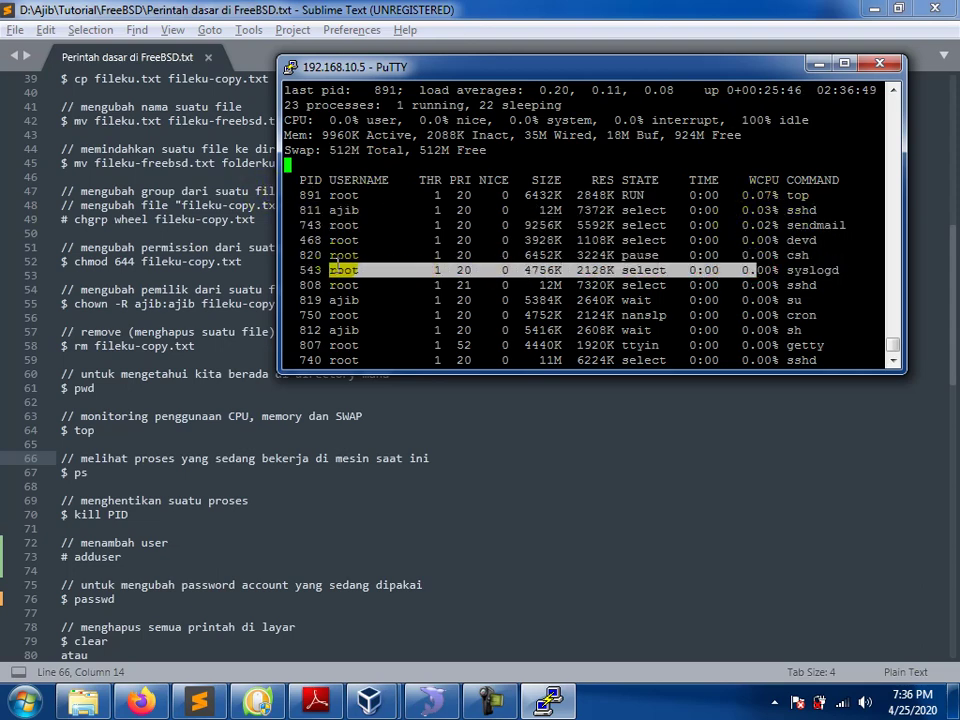
pyautogui.moveTo(760, 270); pyautogui.dragTo(708, 242)
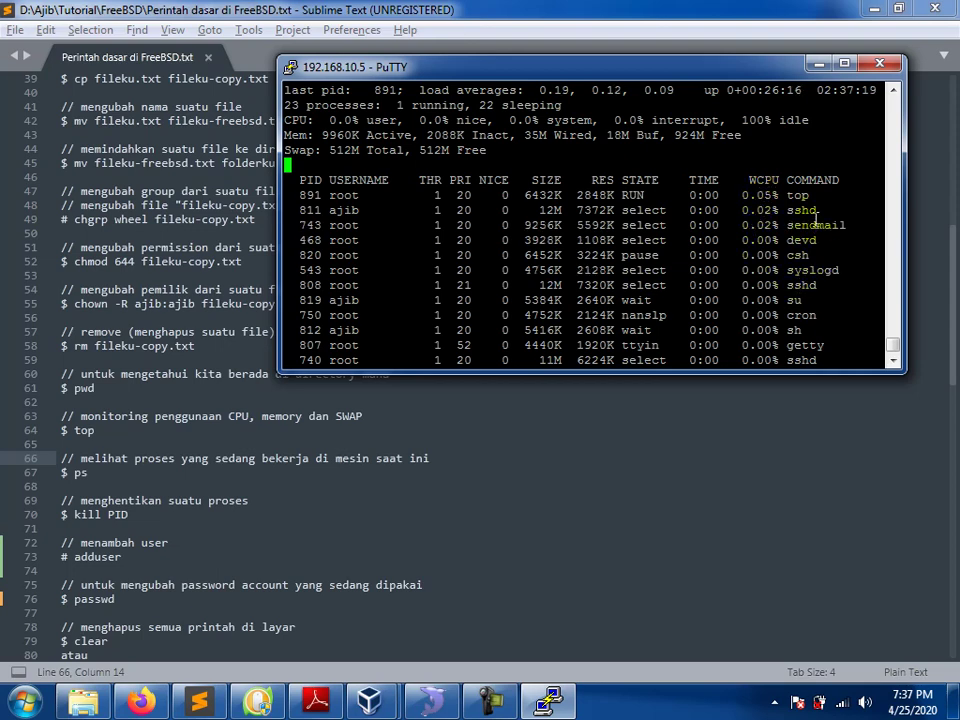
# - Highlight the sendmail process row with PID 743, then quit top
pyautogui.moveTo(801, 225); pyautogui.dragTo(298, 231)
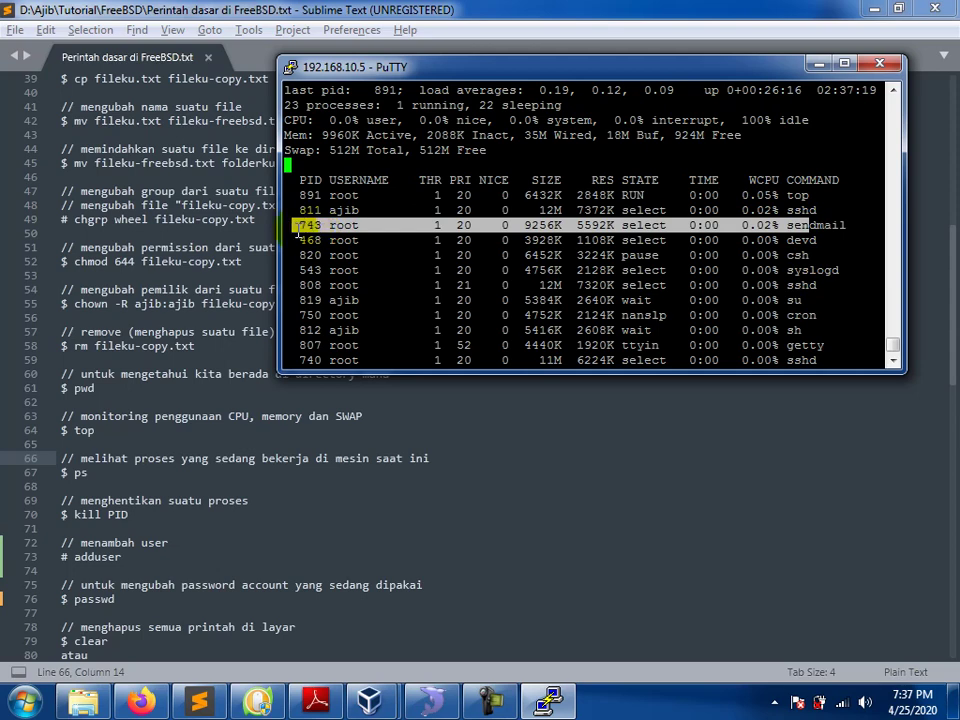
pyautogui.moveTo(298, 231)
pyautogui.mouseDown()
pyautogui.moveTo(262, 222)
pyautogui.moveTo(290, 227)
pyautogui.mouseUp()
pyautogui.moveTo(290, 227); pyautogui.dragTo(290, 227)
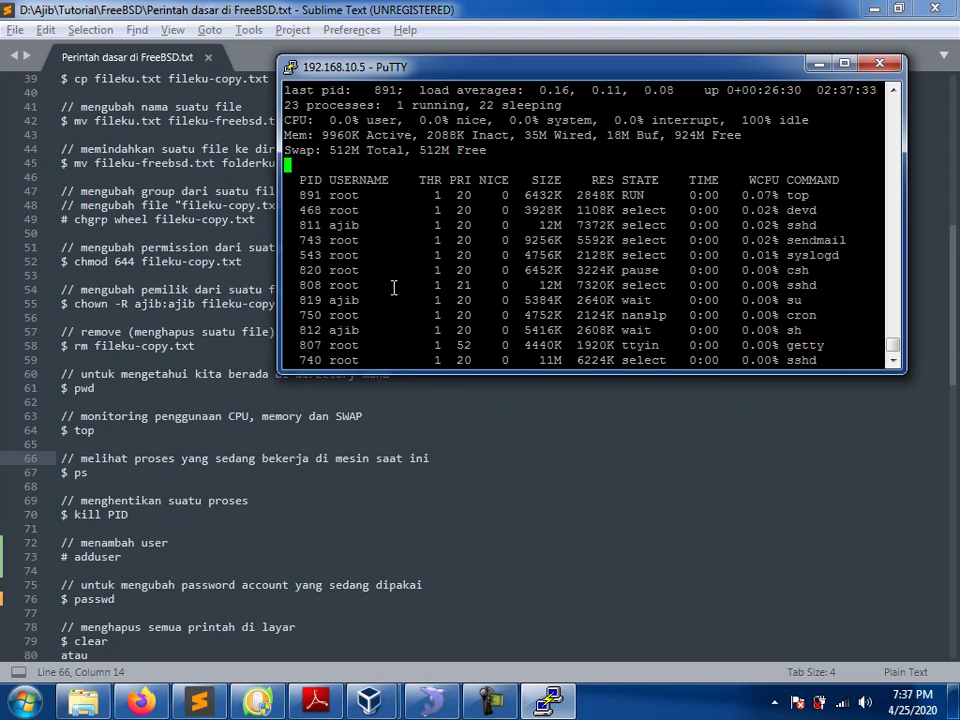
pyautogui.write('q')
pyautogui.write('kill')
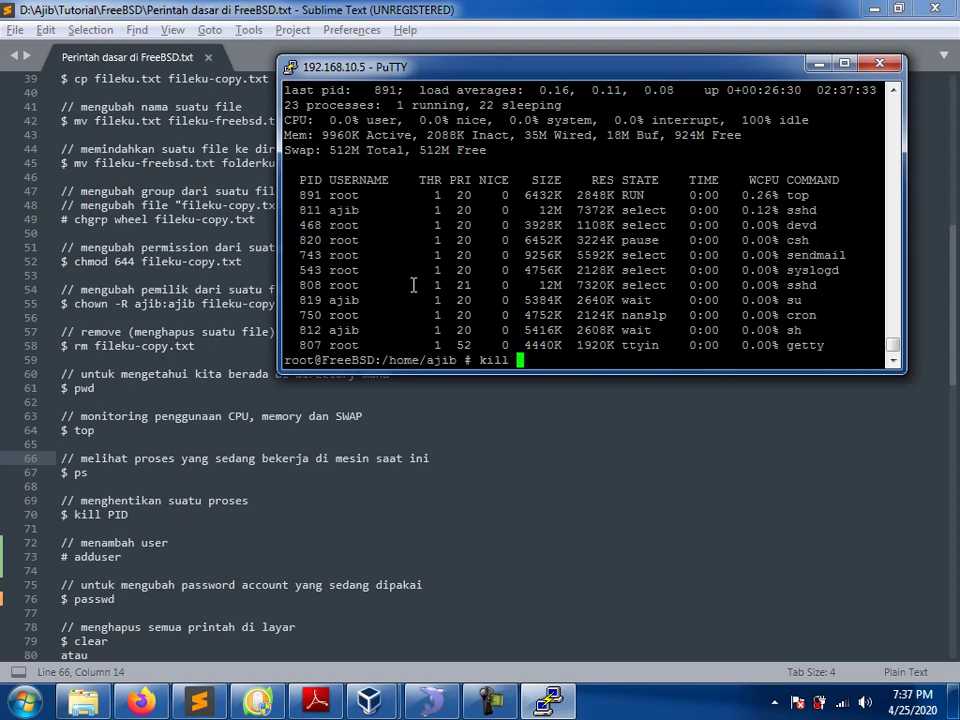
# - Kill the sendmail process 743
pyautogui.moveTo(848, 255); pyautogui.dragTo(300, 259)
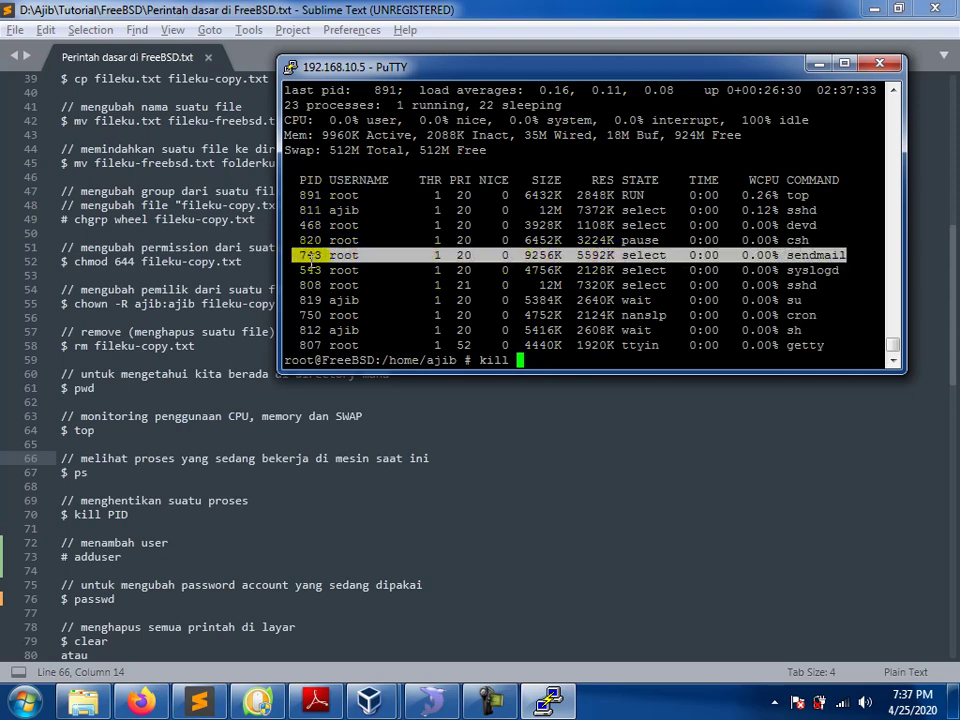
pyautogui.click(522, 360)
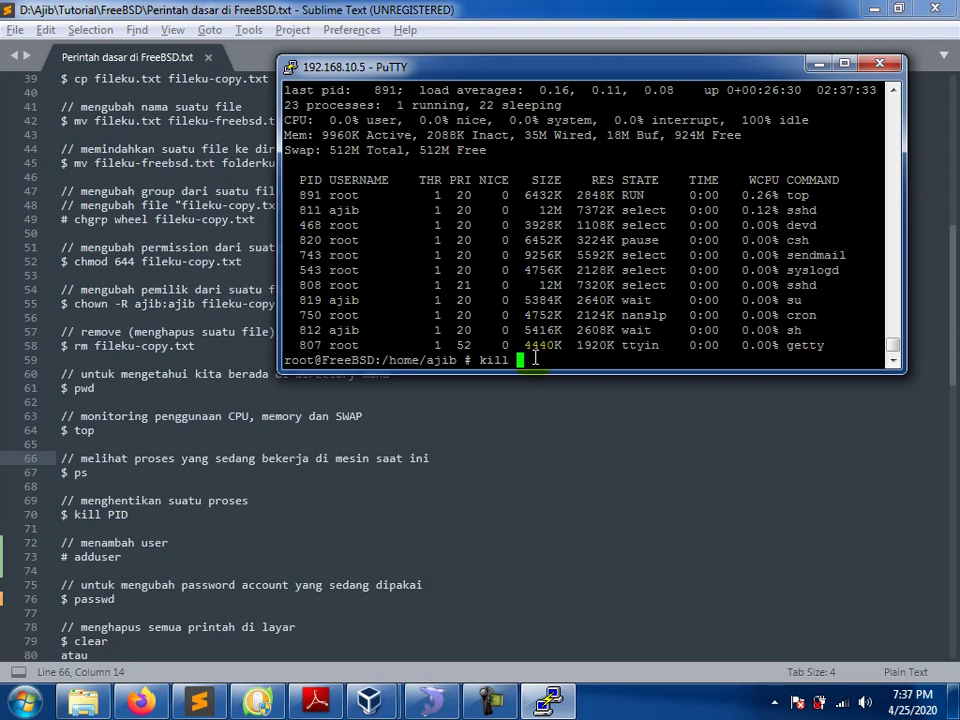
pyautogui.write('743')
pyautogui.press('Return')
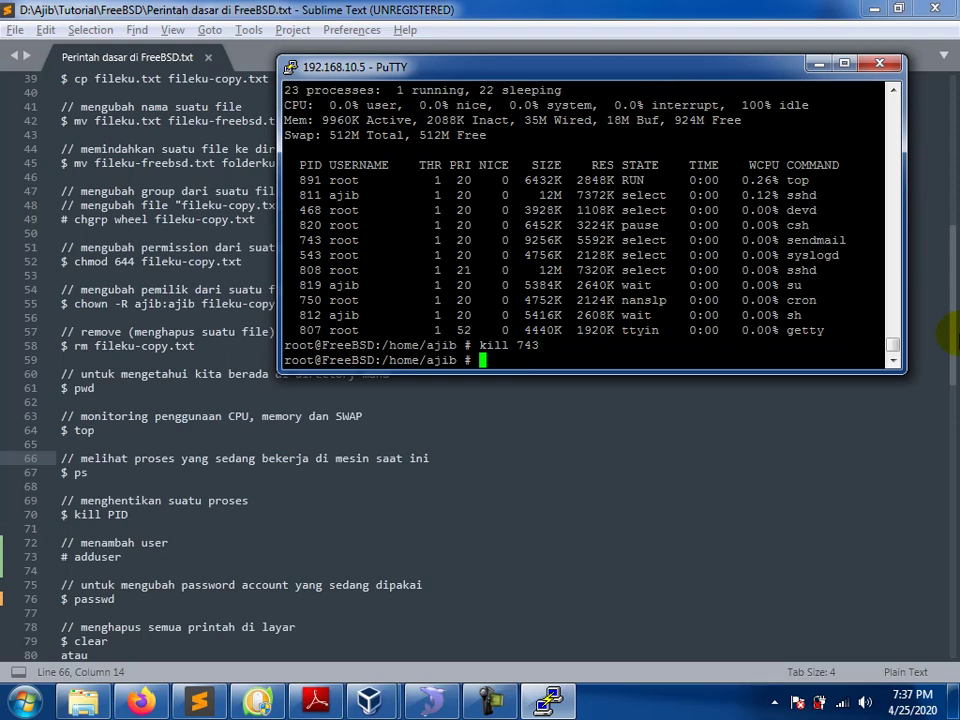
# - Rerun top to confirm 22 processes without sendmail, then recall the grep command
pyautogui.write('top')
pyautogui.press('Return')
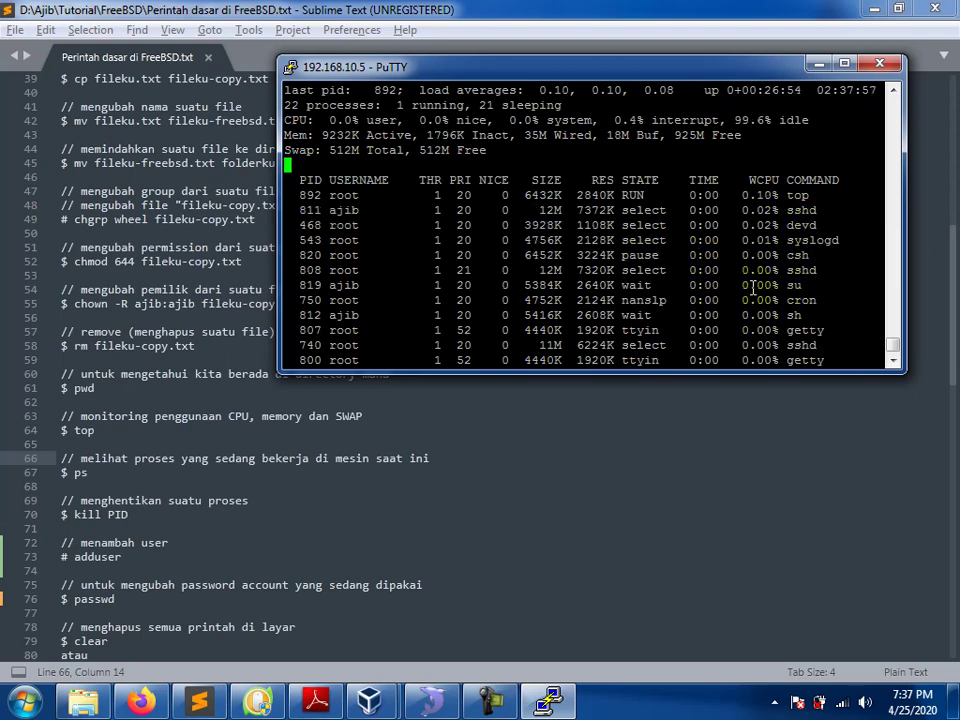
pyautogui.press('q')
pyautogui.press('Up')
pyautogui.press('Up')
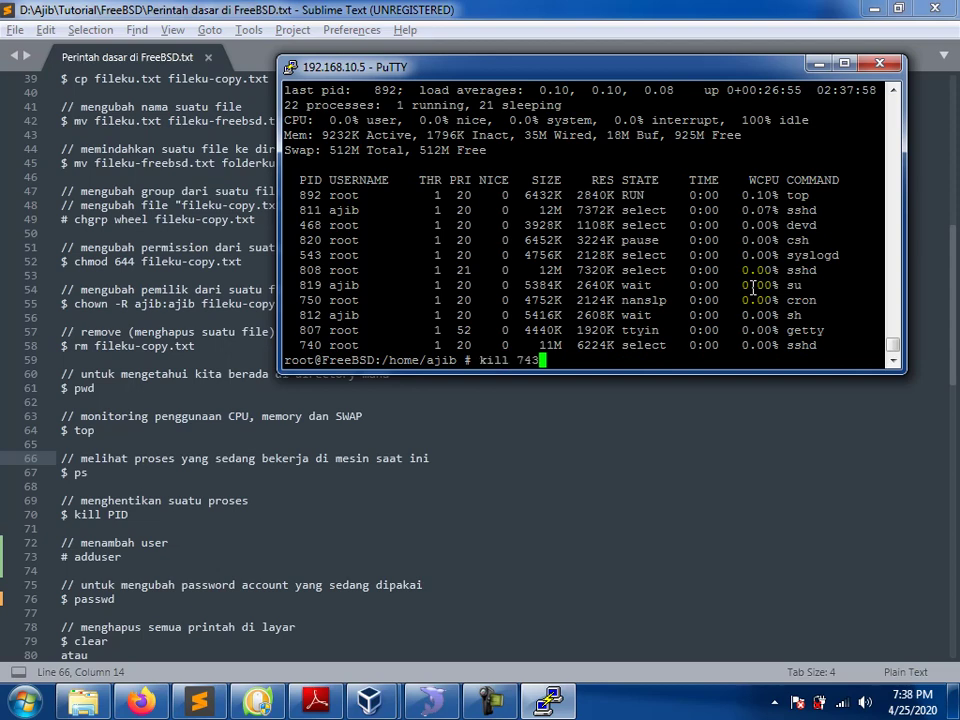
pyautogui.press('Down')
pyautogui.press('Up')
pyautogui.press('Up')
pyautogui.press('BackSpace')
pyautogui.press('BackSpace')
pyautogui.press('BackSpace')
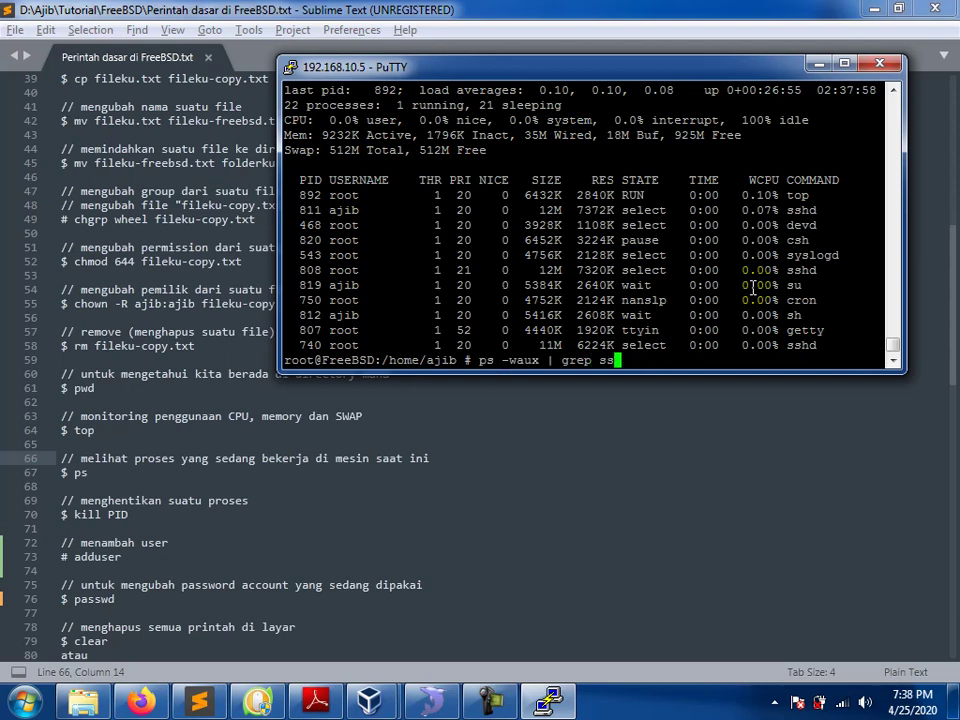
# - Search running processes with ps -waux | grep sendmail and review the results
pyautogui.write('endmail')
pyautogui.press('Return')
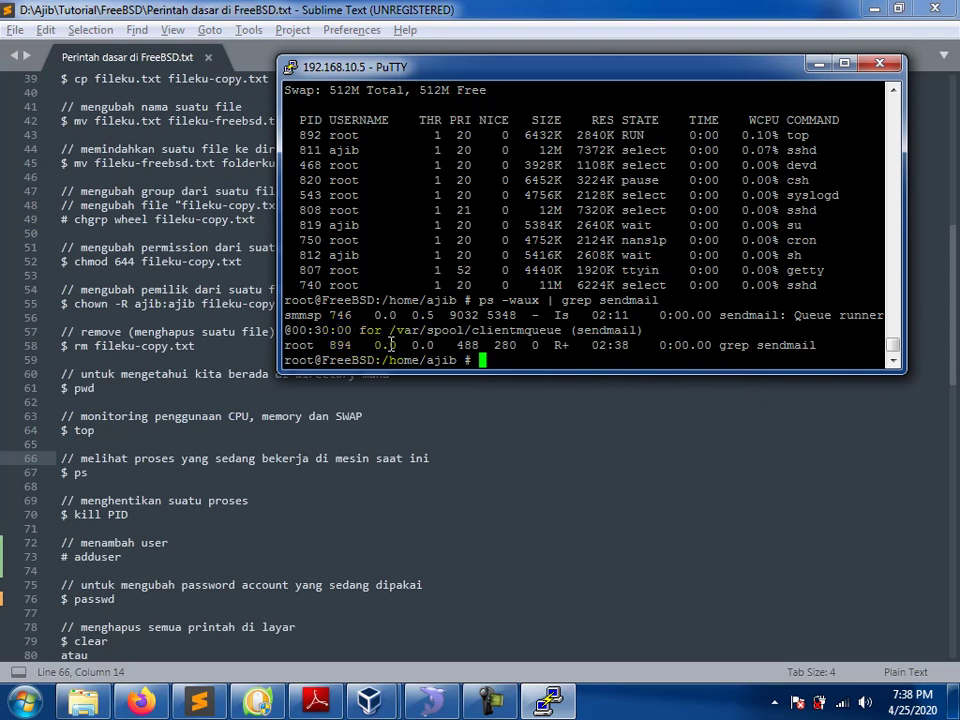
pyautogui.scroll(3, 490, 262)
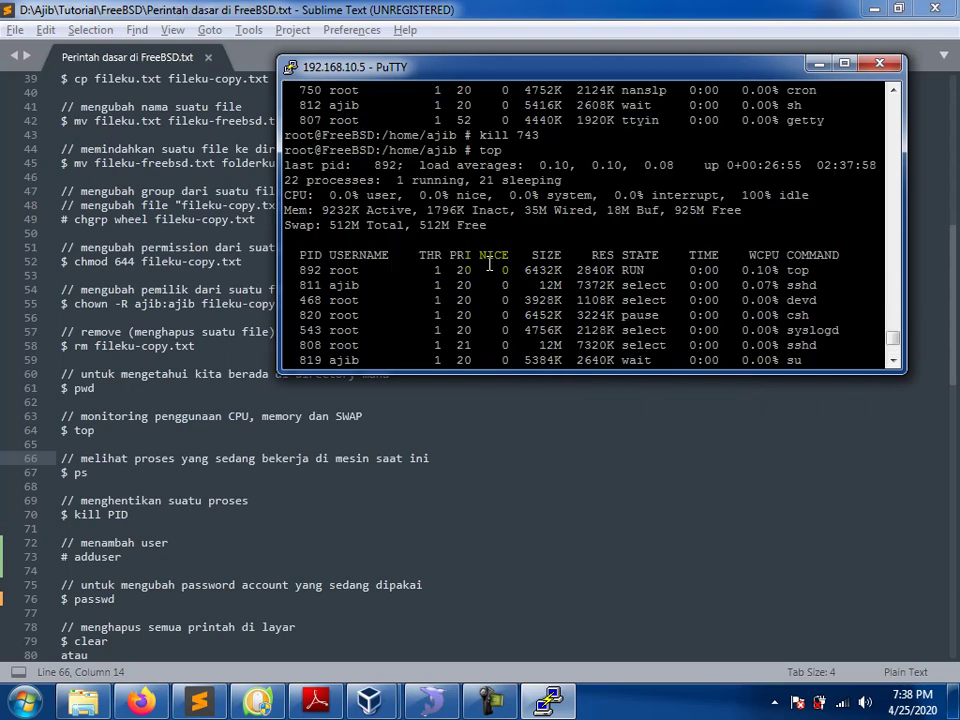
pyautogui.scroll(-3, 478, 300)
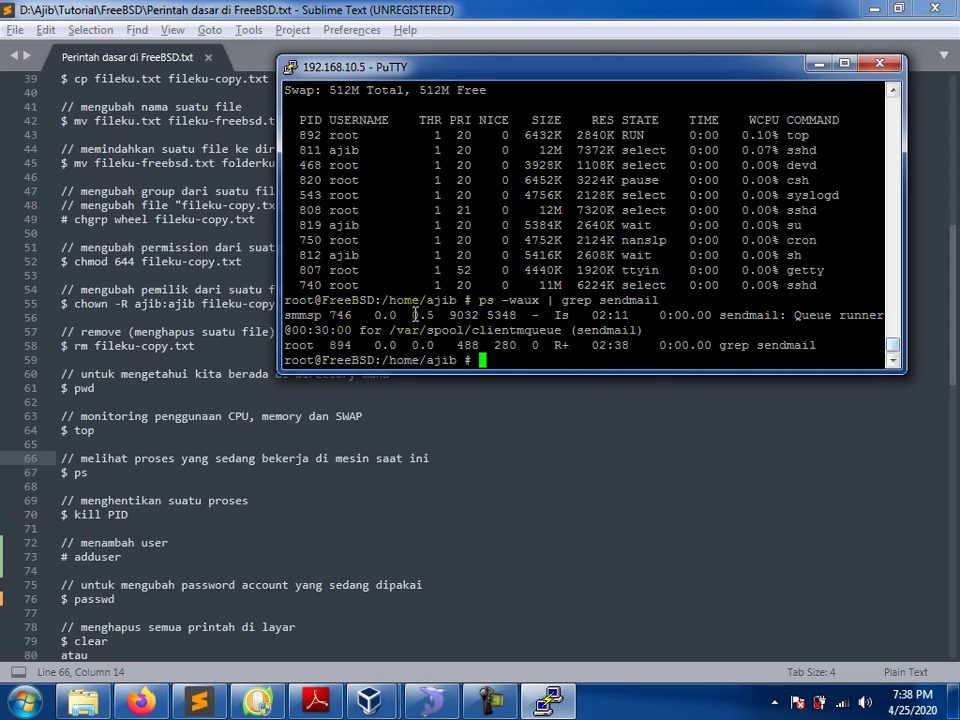
# - Kill sendmail queue runner 746 and rerun the grep to confirm it is gone
pyautogui.write('ki')
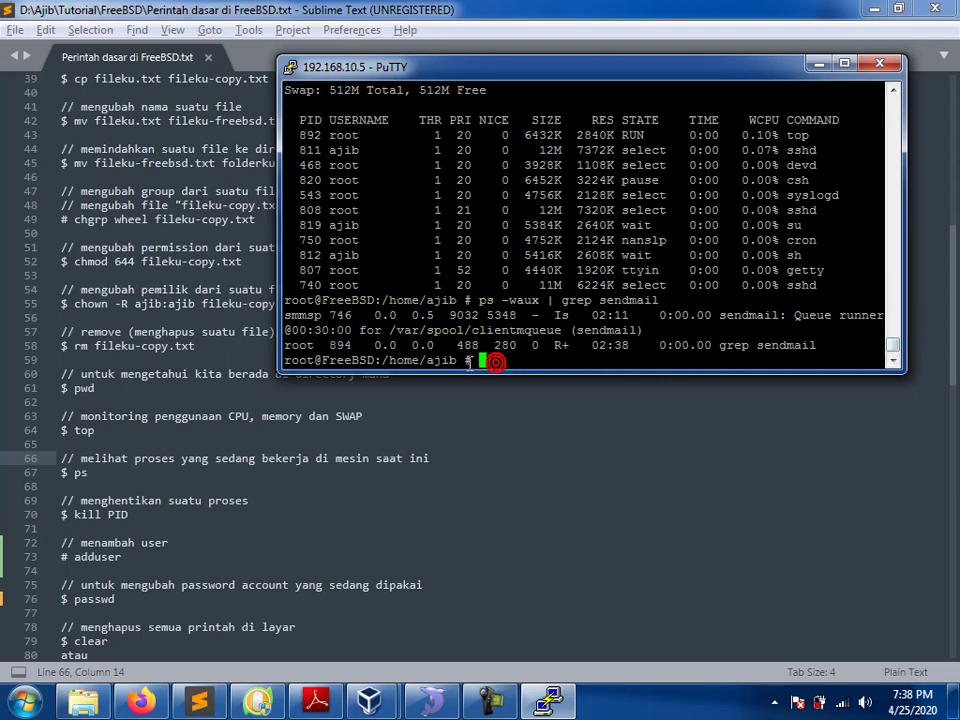
pyautogui.write('ll ')
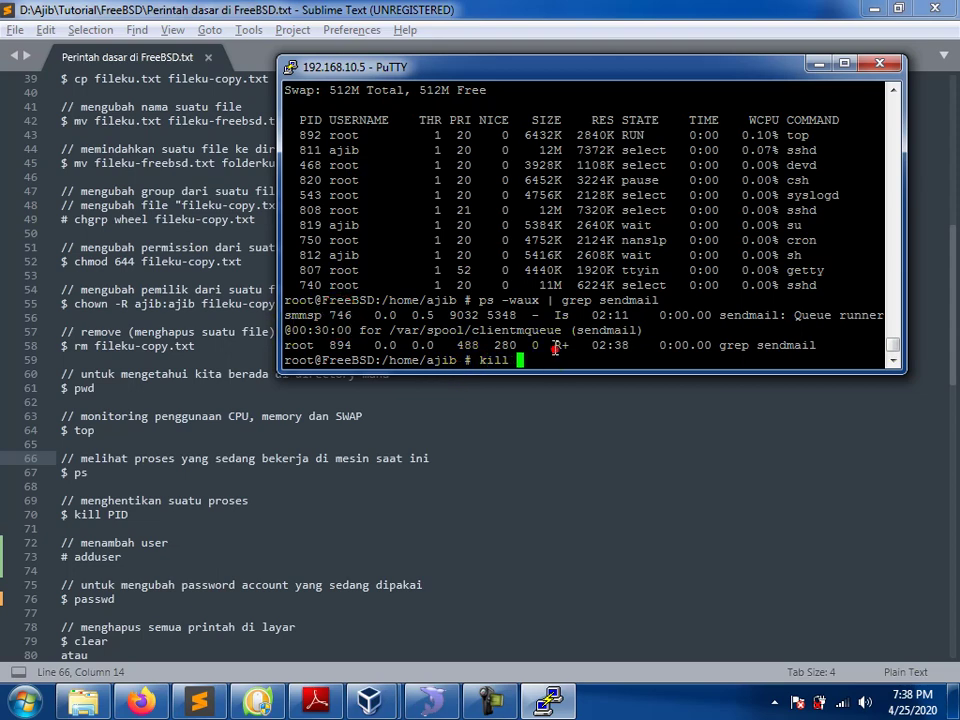
pyautogui.write('746')
pyautogui.press('Return')
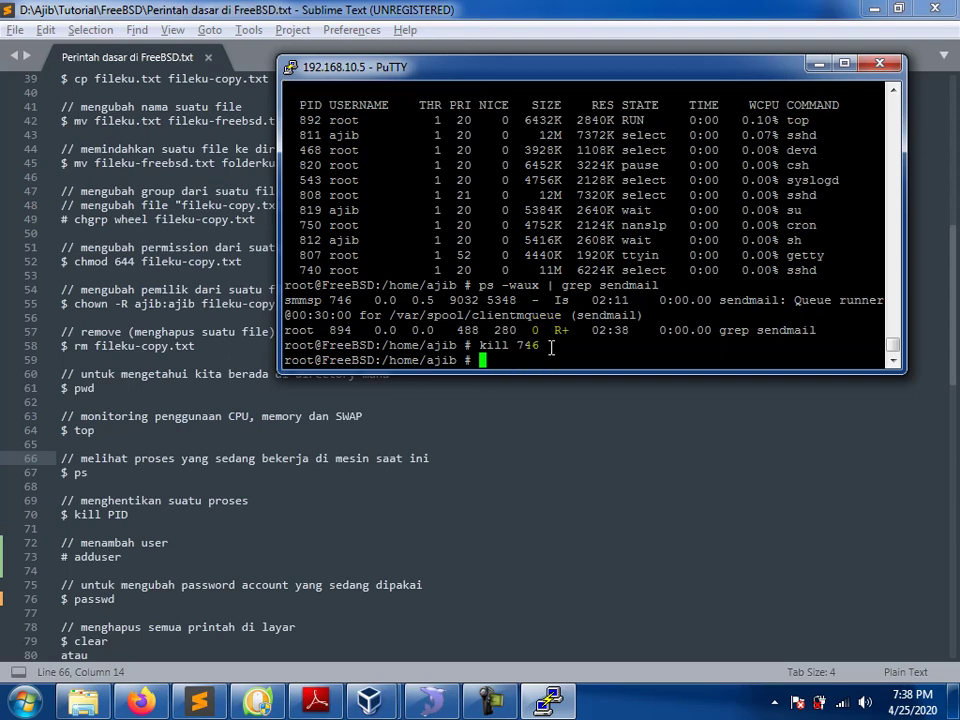
pyautogui.press('Up')
pyautogui.press('Up')
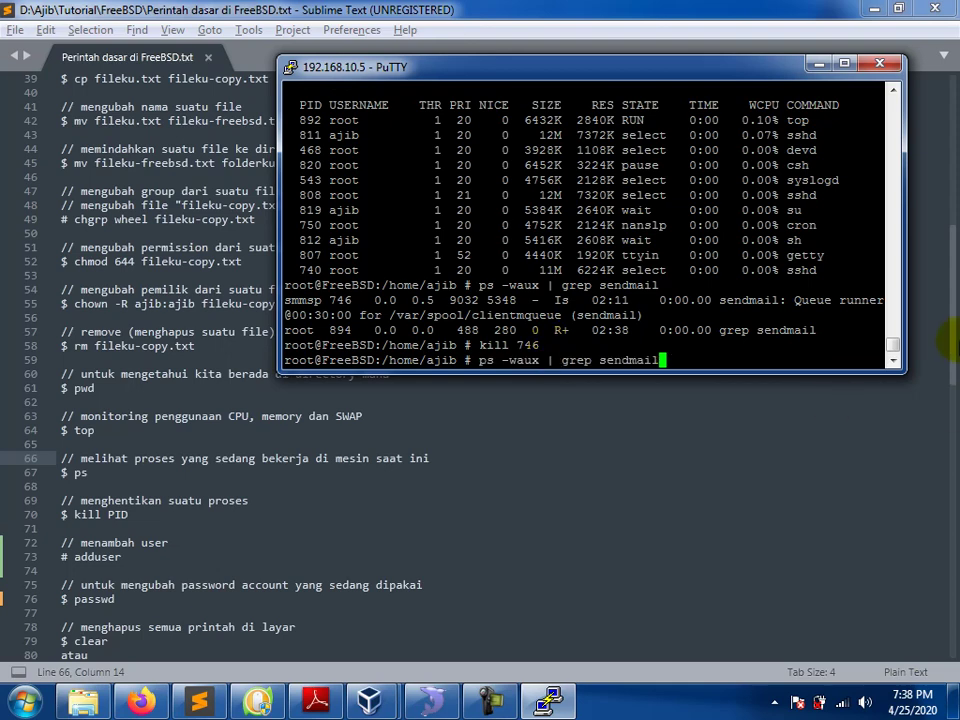
pyautogui.press('Return')
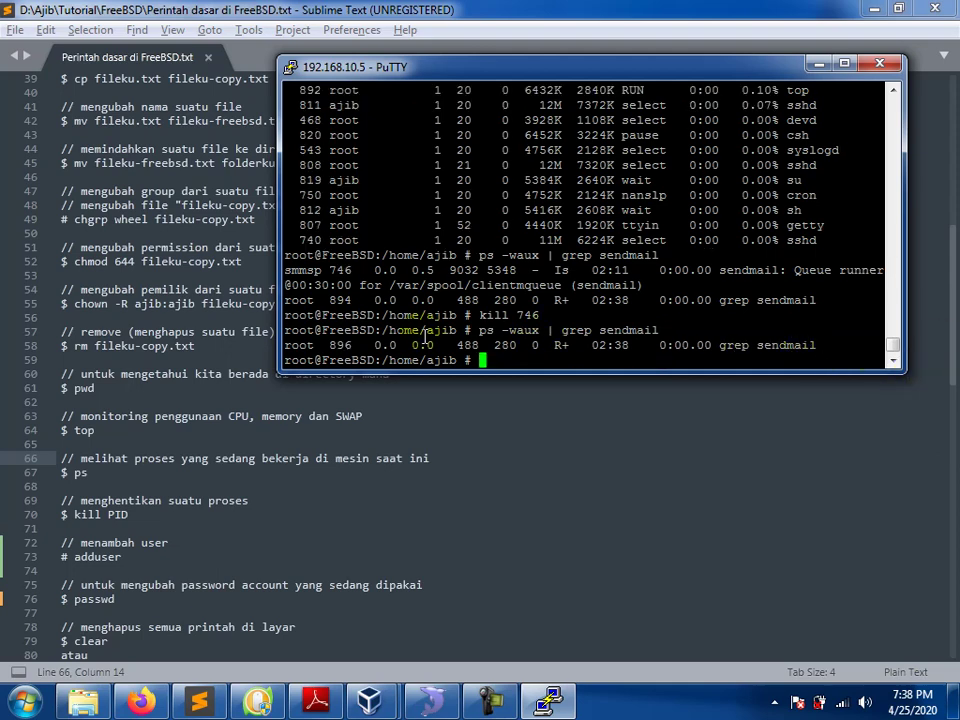
pyautogui.press('Up')
pyautogui.press('Up')
pyautogui.press('BackSpace')
pyautogui.press('BackSpace')
pyautogui.press('BackSpace')
# - Run kill 896, then repeat the sendmail process search
pyautogui.write('896')
pyautogui.press('Return')
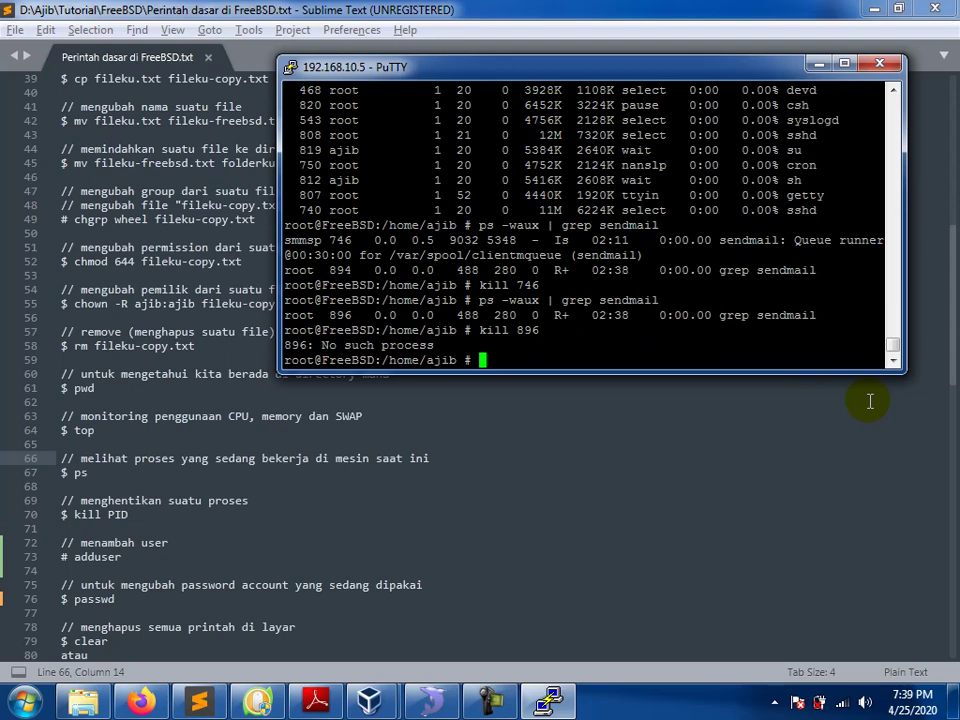
pyautogui.press('Up')
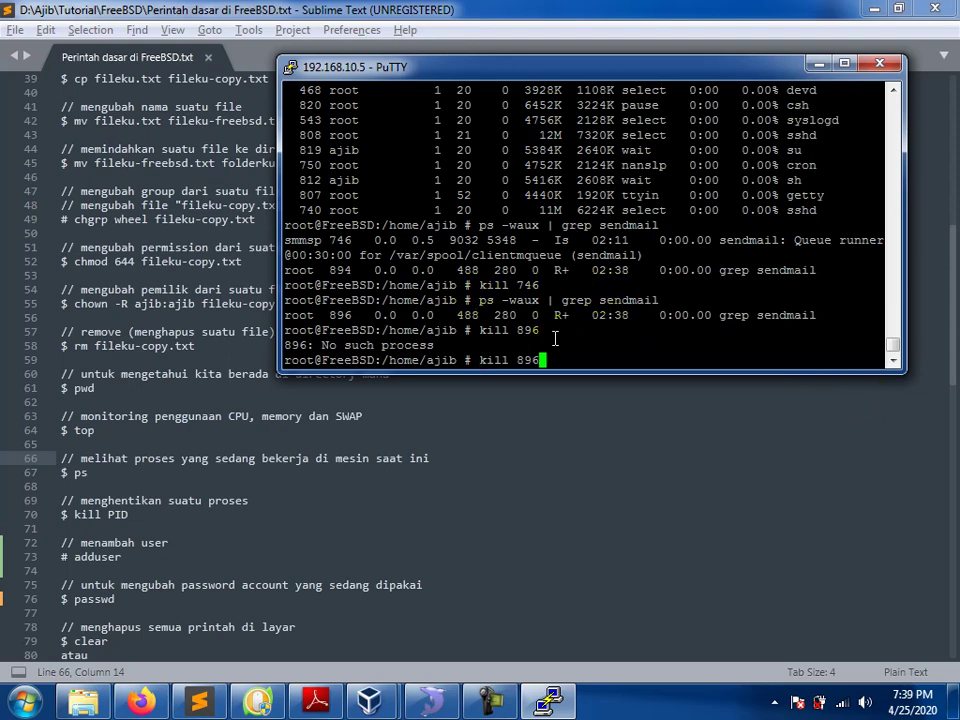
pyautogui.press('Up')
pyautogui.press('Return')
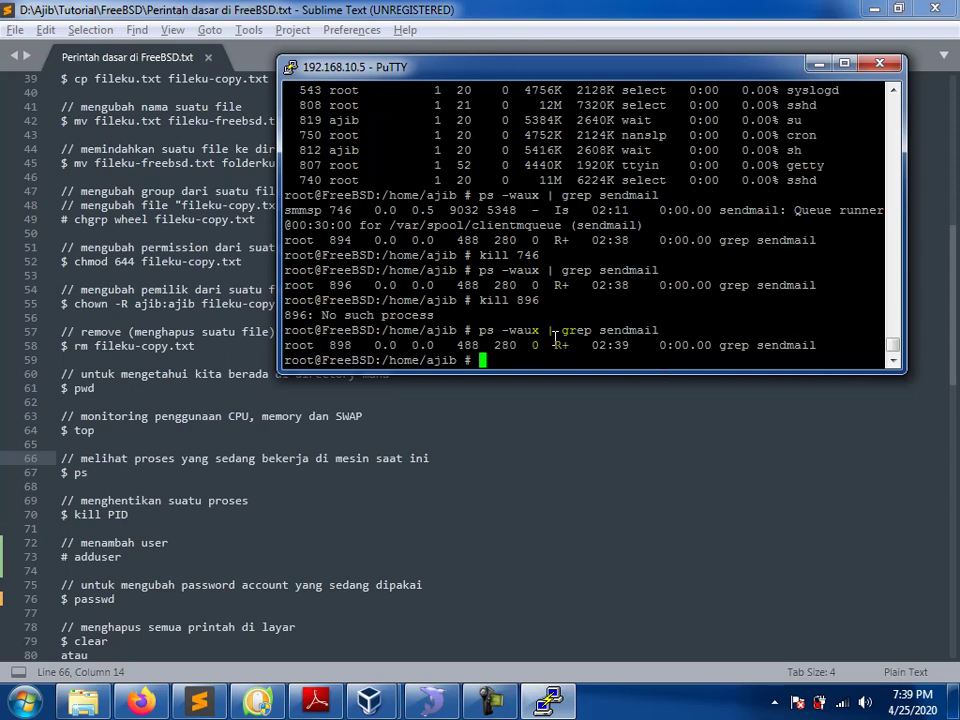
# - Run kill 896 again, getting No such process, and clear the terminal screen
pyautogui.press('Up')
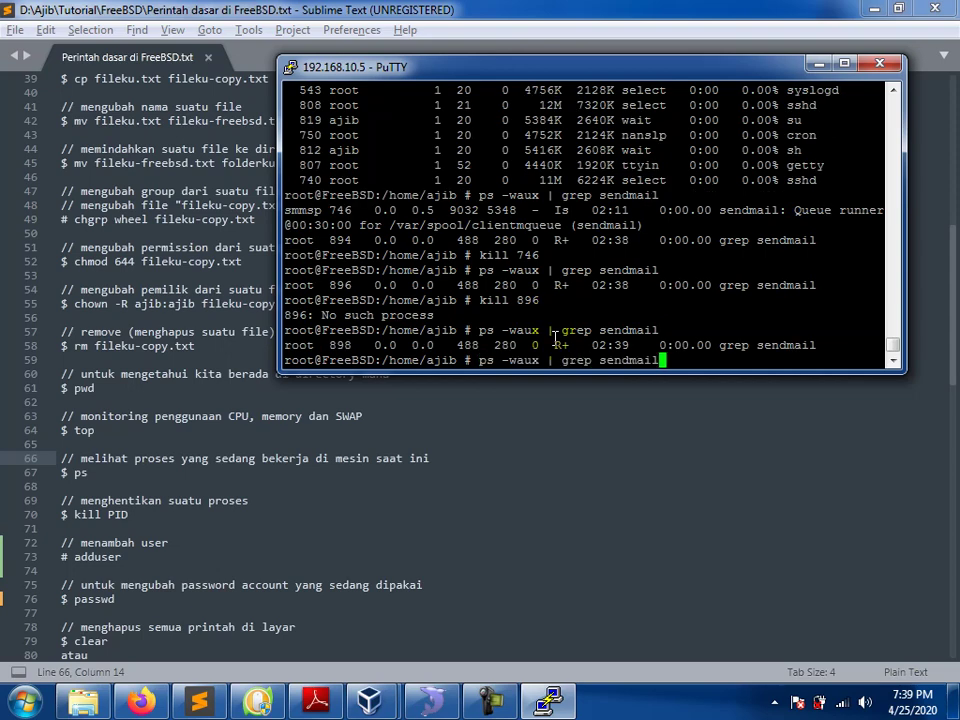
pyautogui.press('Up')
pyautogui.press('Return')
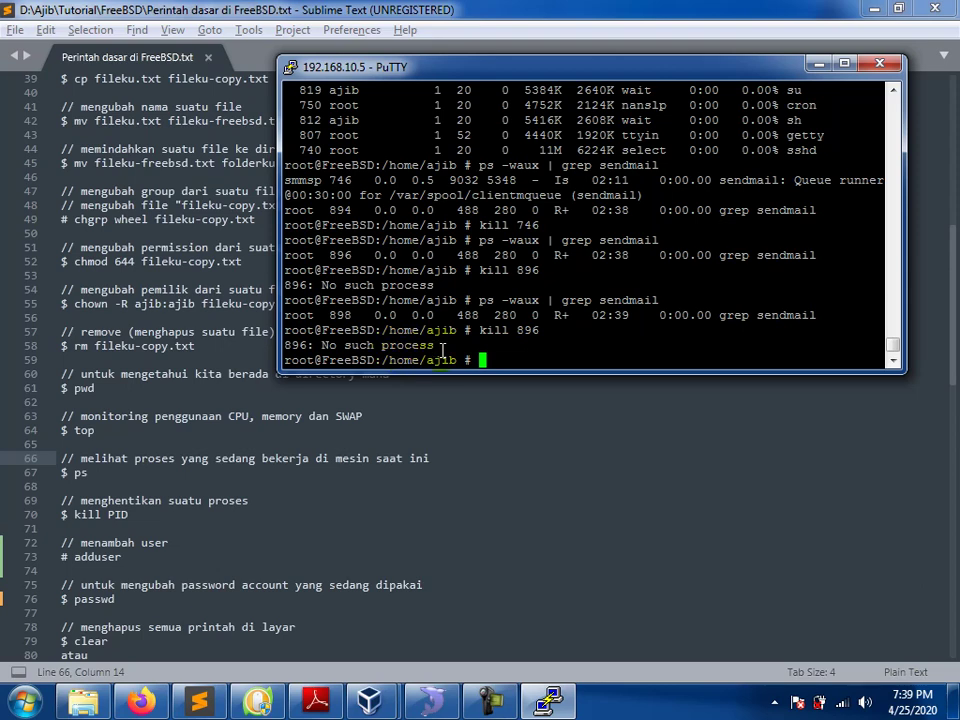
pyautogui.hotkey('ctrl', 'l')
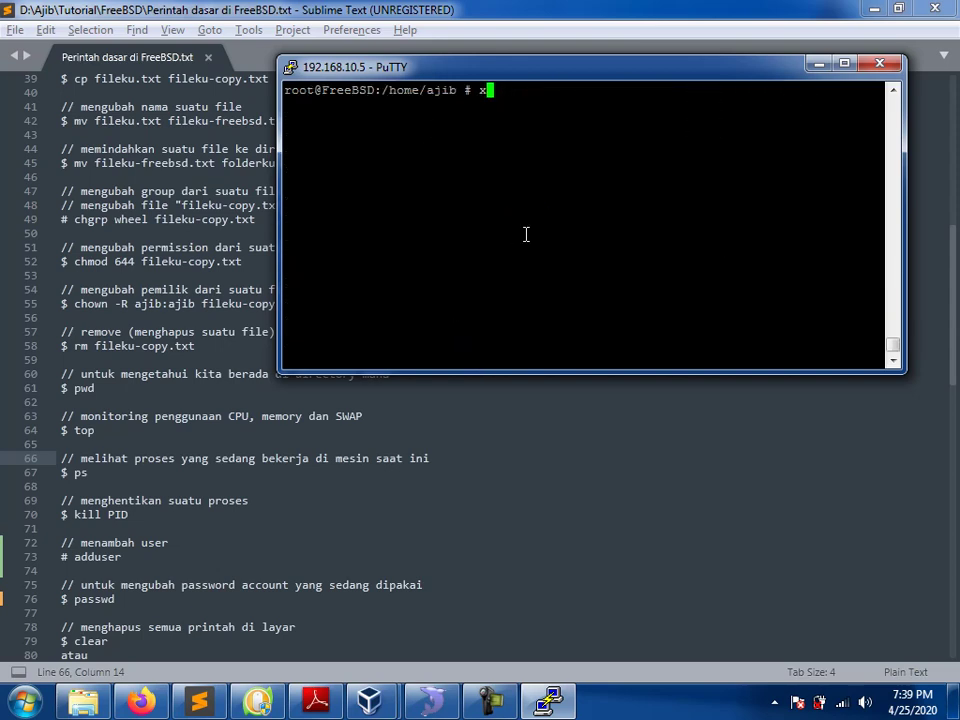
# - Clear the terminal with the clear command
pyautogui.press('BackSpace')
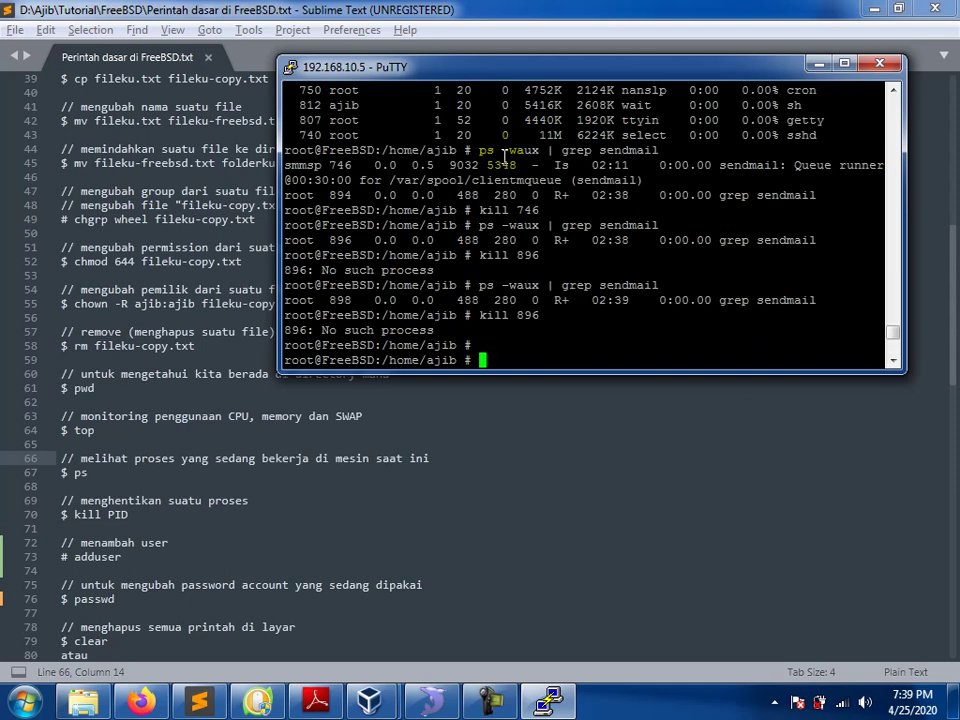
pyautogui.write('cl')
pyautogui.write('ea')
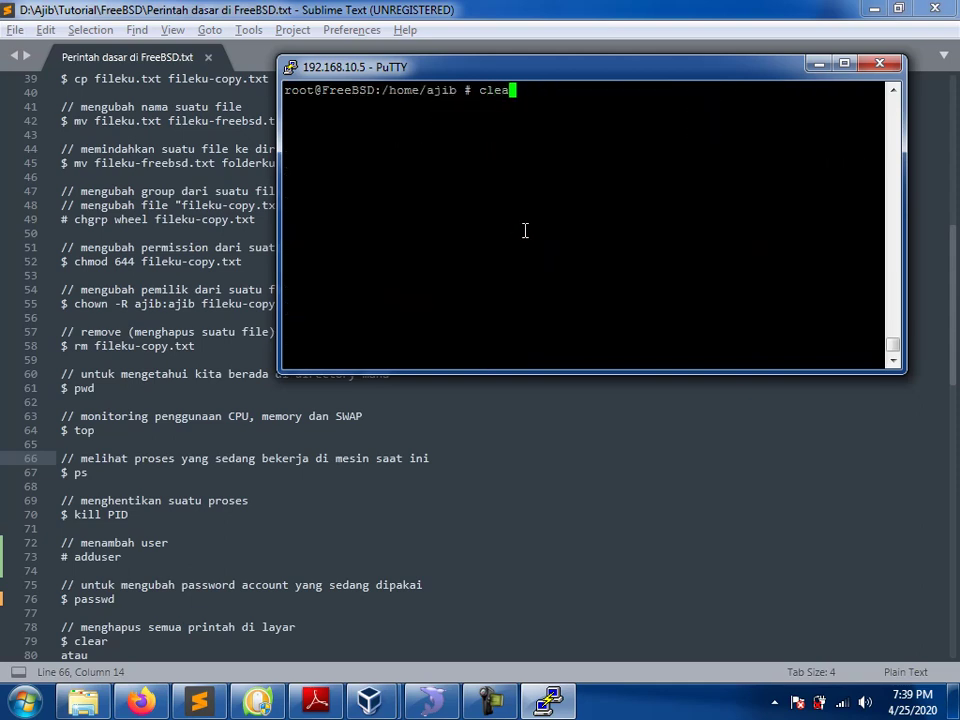
pyautogui.write('r')
pyautogui.press('Return')
pyautogui.click(479, 207)
# - Run adduser and enter the new account's username and the person's full name
pyautogui.write('add')
pyautogui.press('BackSpace')
pyautogui.write('user')
pyautogui.press('Return')
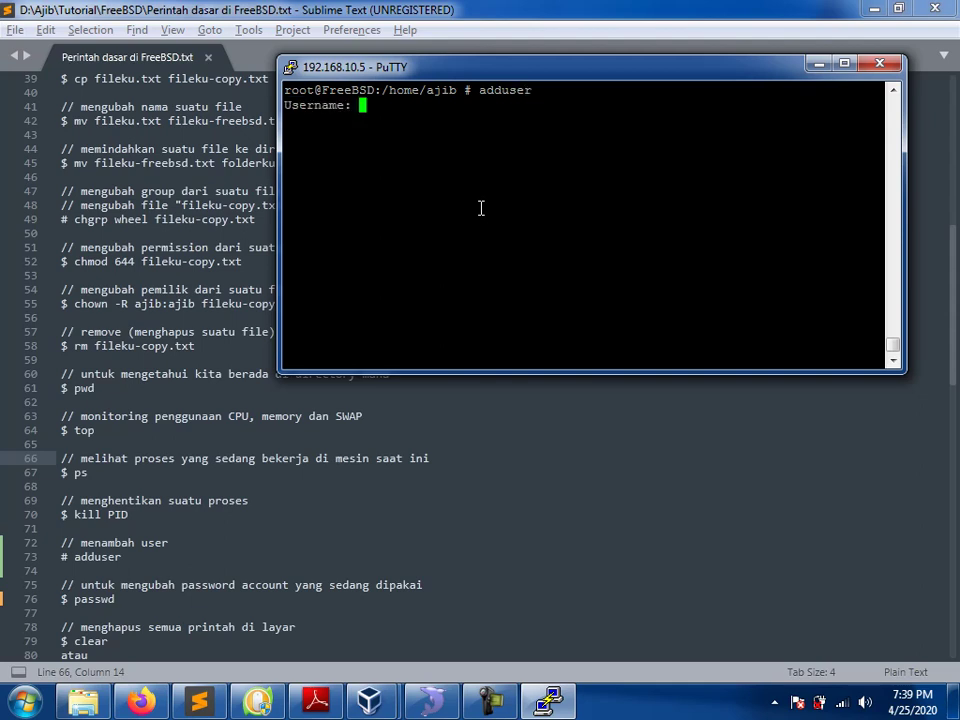
pyautogui.press('Return')
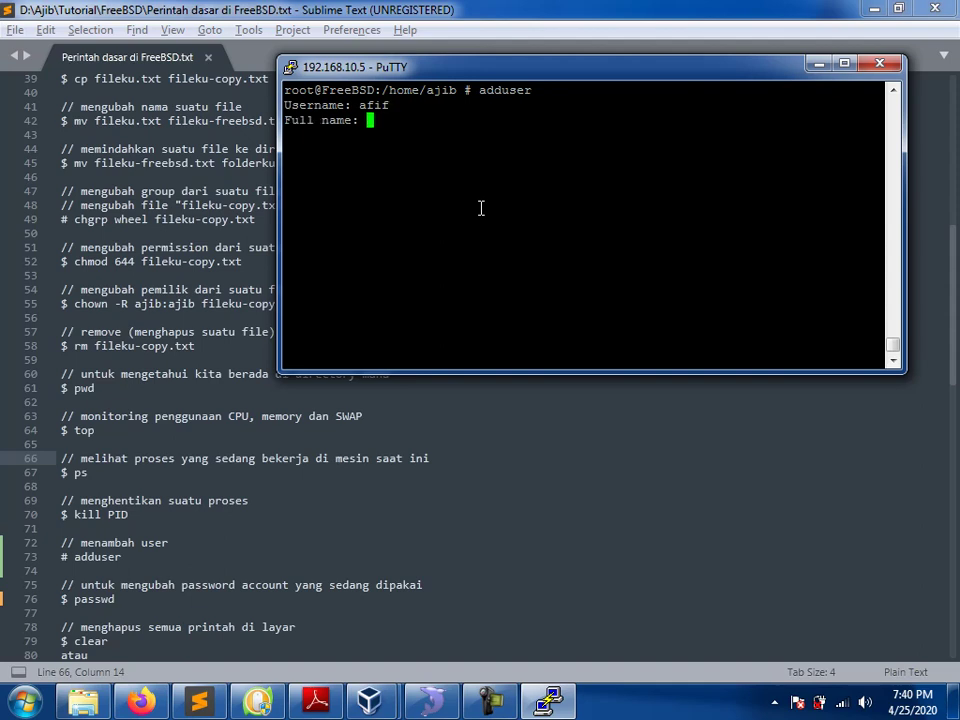
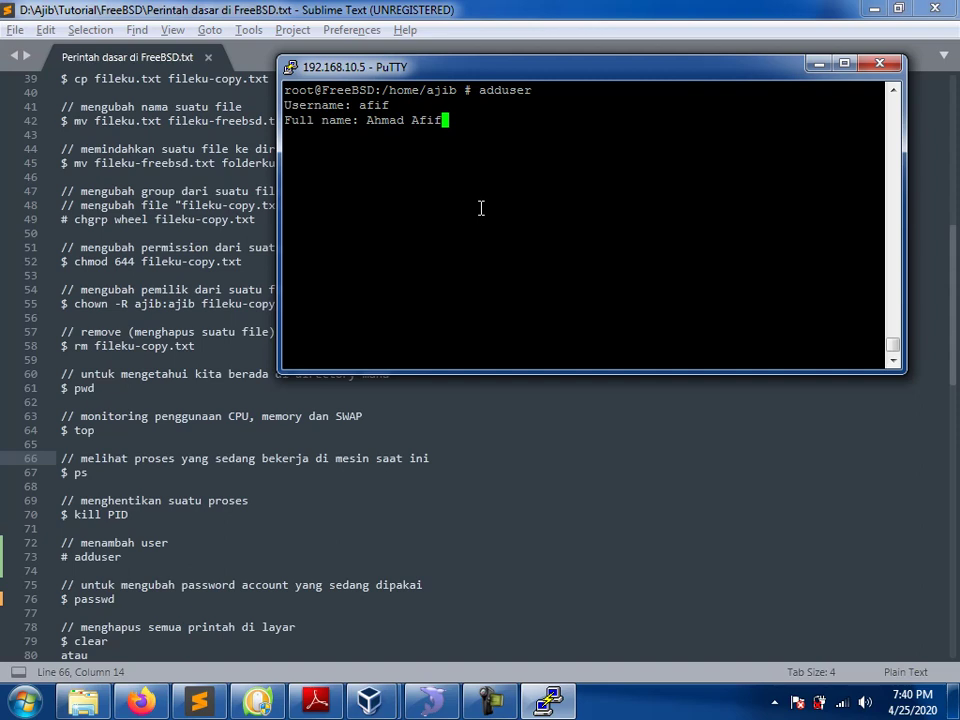
pyautogui.press('Return')
pyautogui.press('Return')
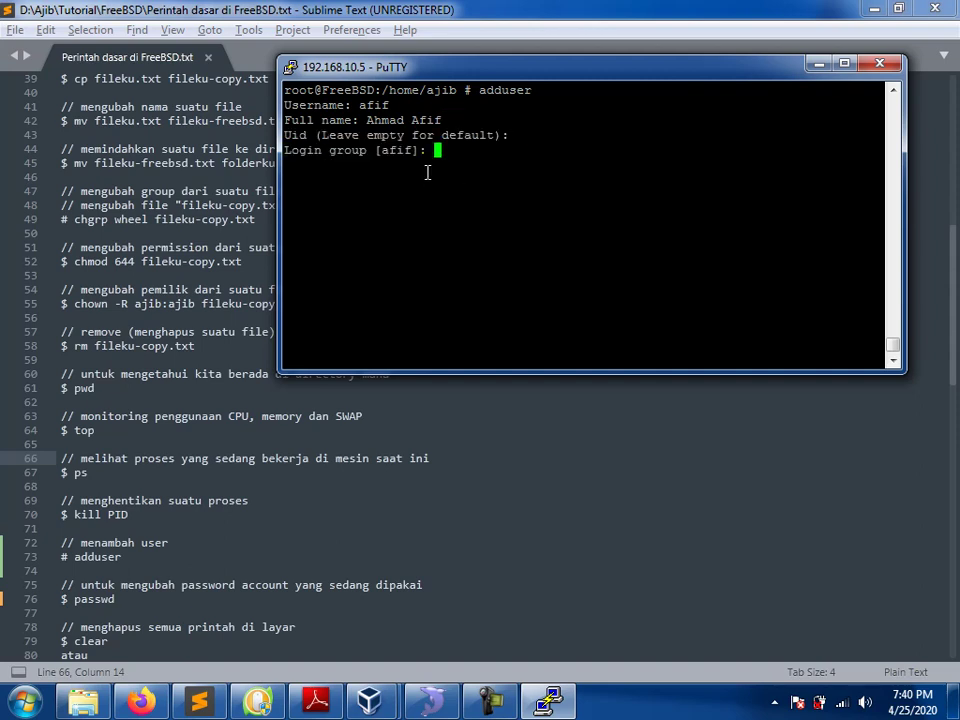
# - Accept the default login group matching the new username
pyautogui.doubleClick(397, 150)
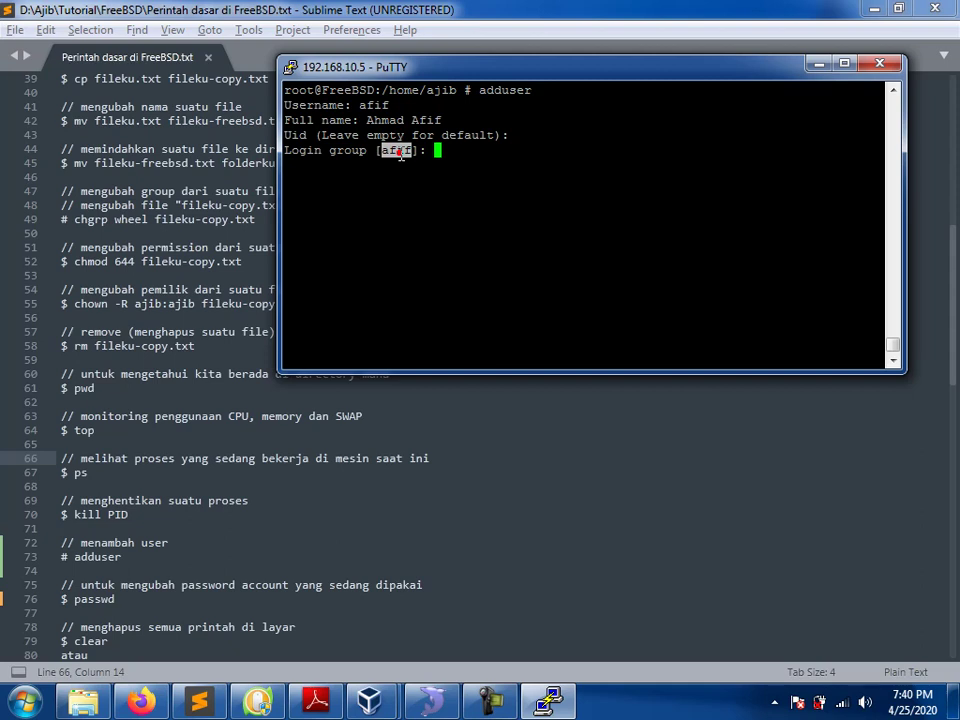
pyautogui.doubleClick(374, 105)
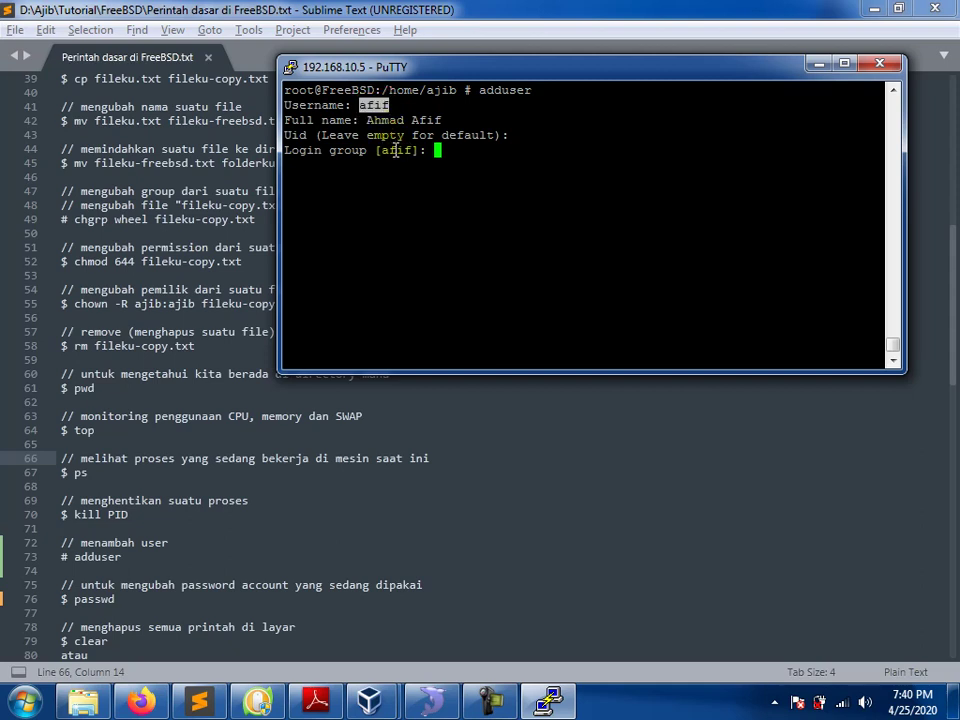
pyautogui.doubleClick(396, 150)
pyautogui.press('Return')
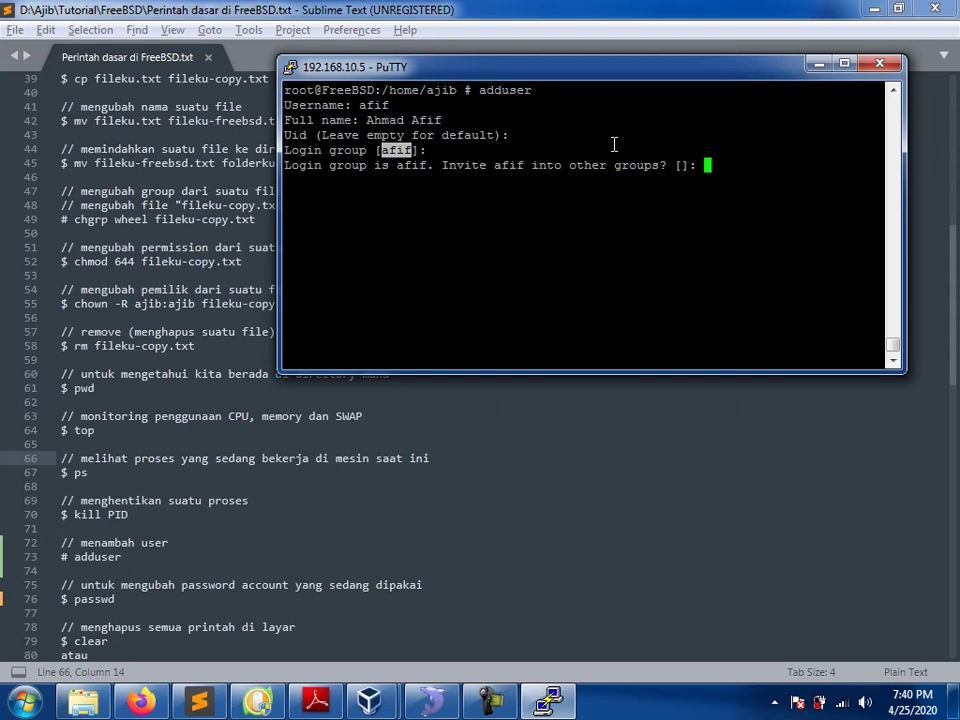
# - Add the user to the wheel group and keep the default login class
pyautogui.click(705, 163)
pyautogui.write('wheel')
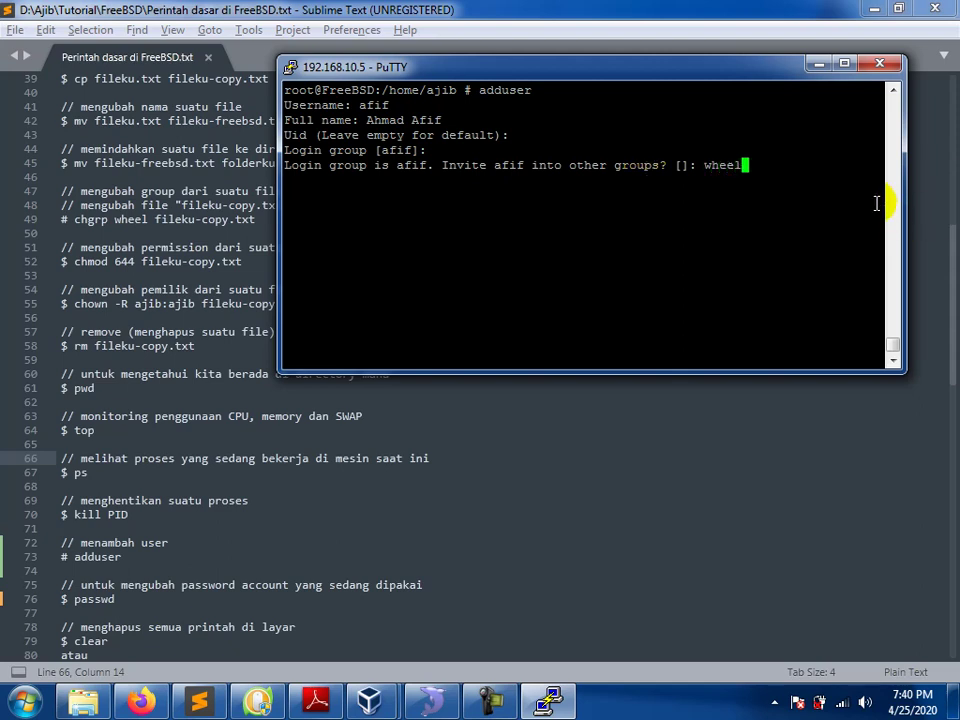
pyautogui.press('Return')
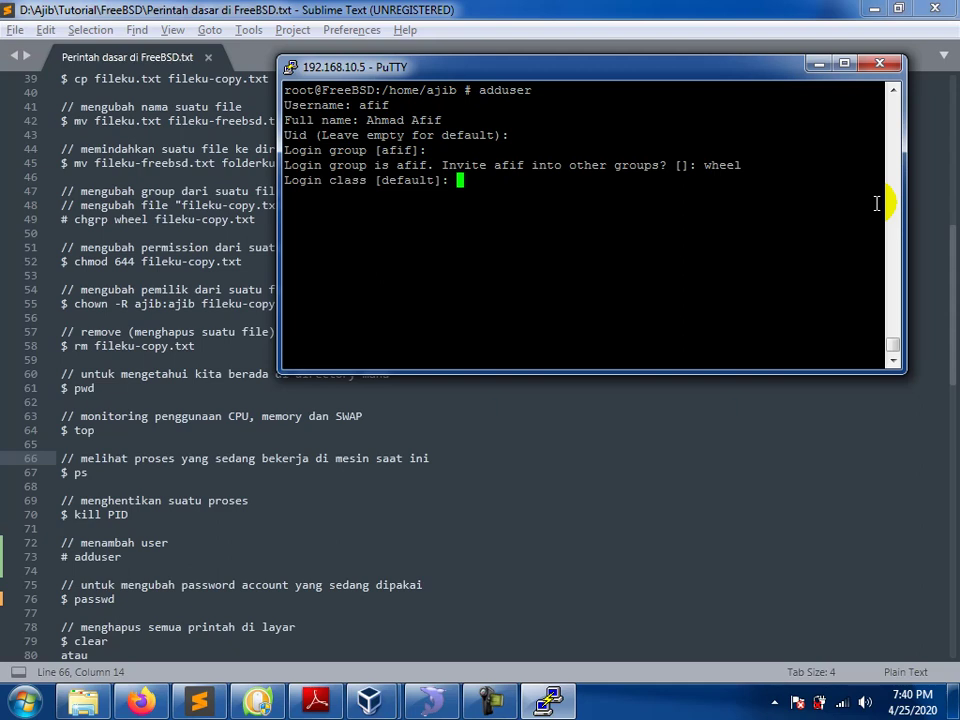
pyautogui.press('Return')
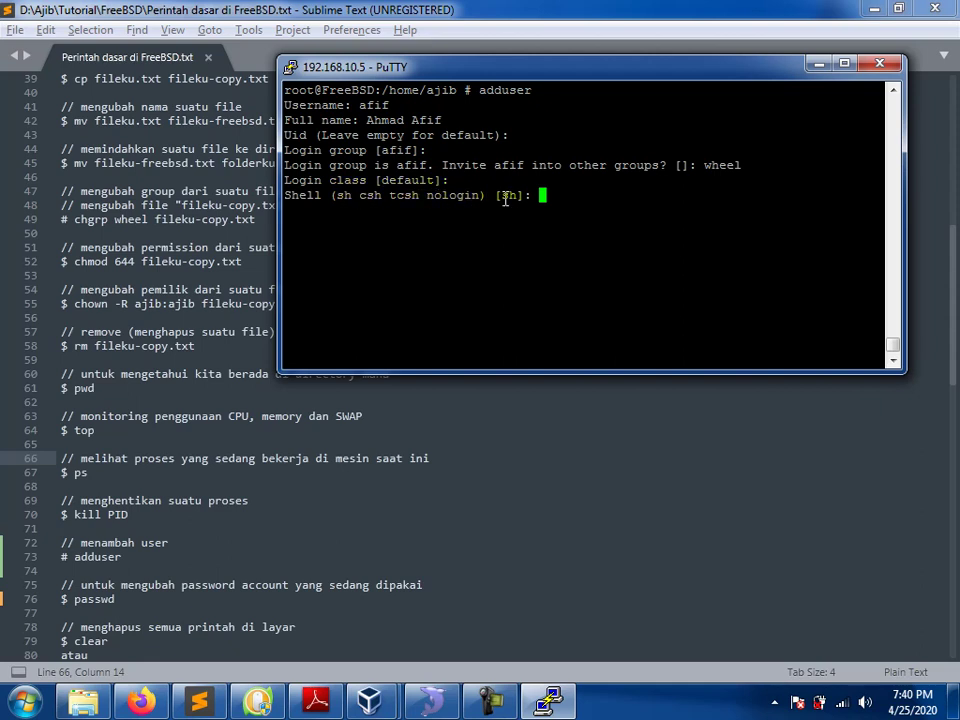
# - Keep sh as the user's shell from the list of available shells
pyautogui.moveTo(487, 197); pyautogui.dragTo(519, 200)
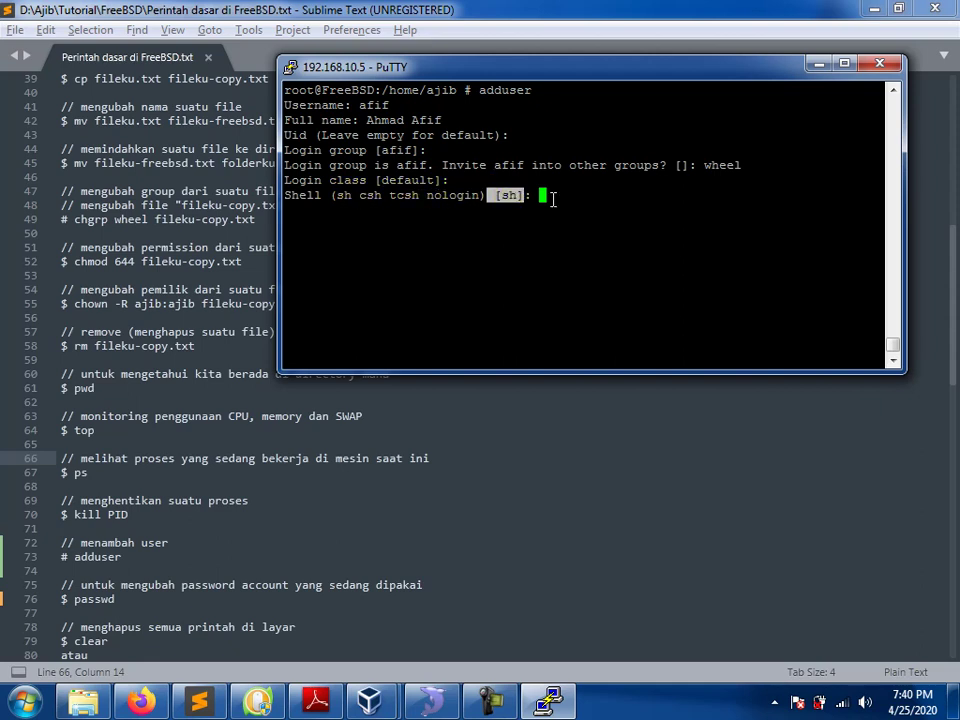
pyautogui.click(552, 198)
pyautogui.moveTo(497, 195); pyautogui.dragTo(530, 197)
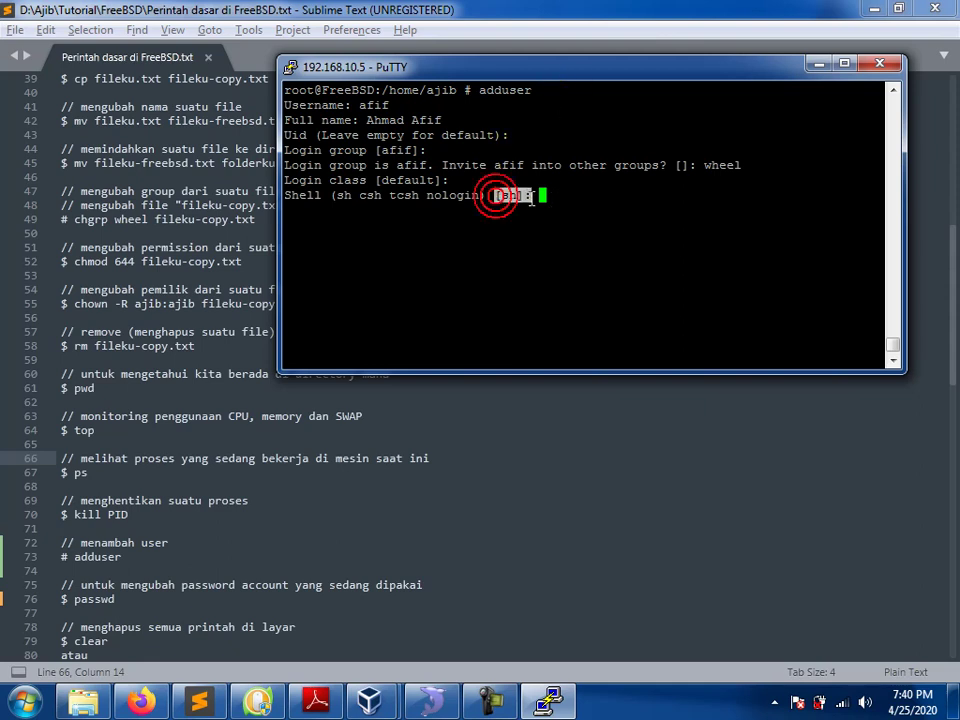
pyautogui.moveTo(333, 196); pyautogui.dragTo(523, 197)
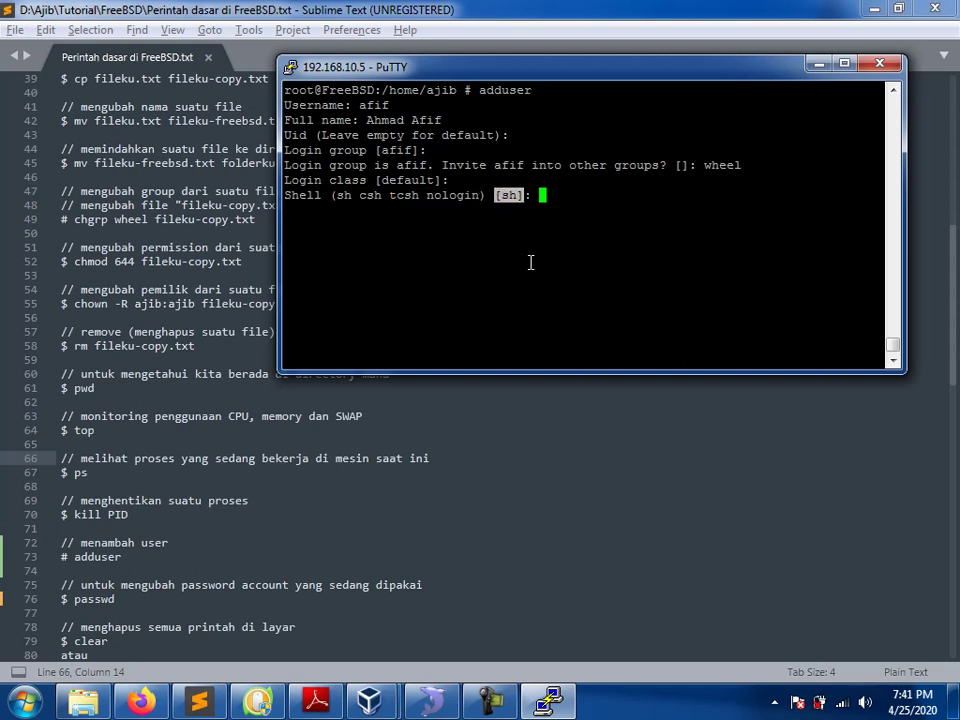
pyautogui.click(549, 191)
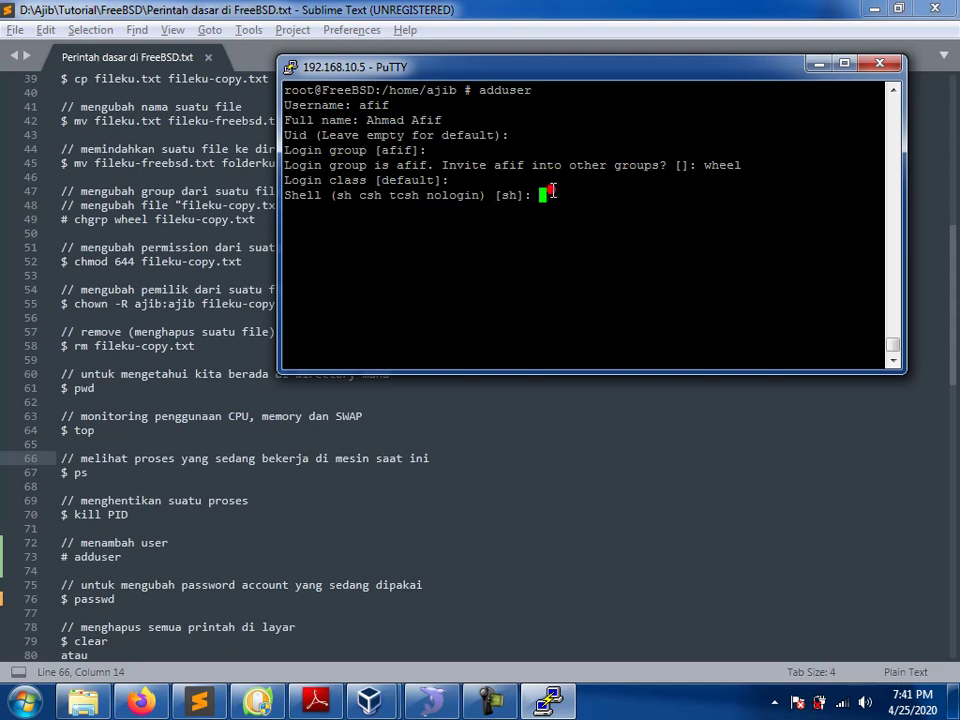
pyautogui.press('Return')
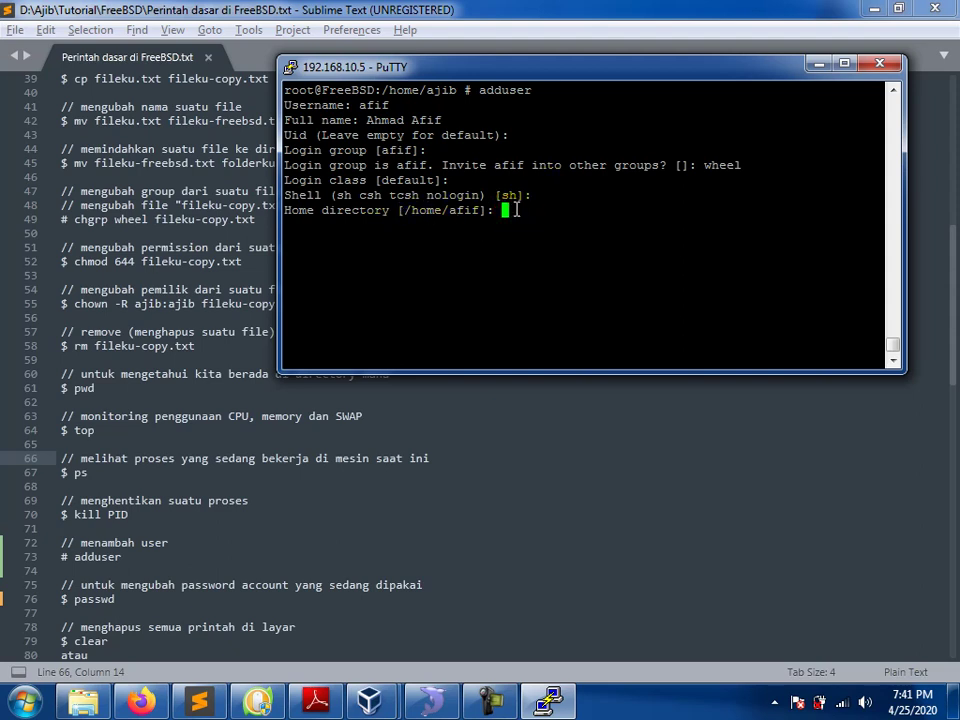
# - Accept the default home directory and permissions, set a password login, and leave the account unlocked
pyautogui.press('Return')
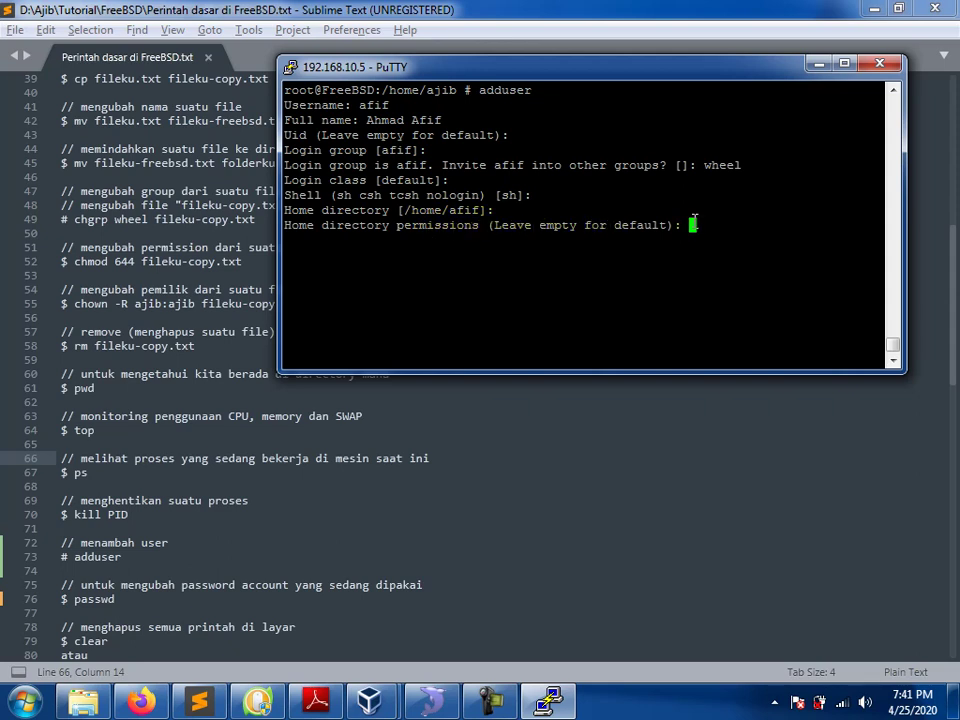
pyautogui.press('Return')
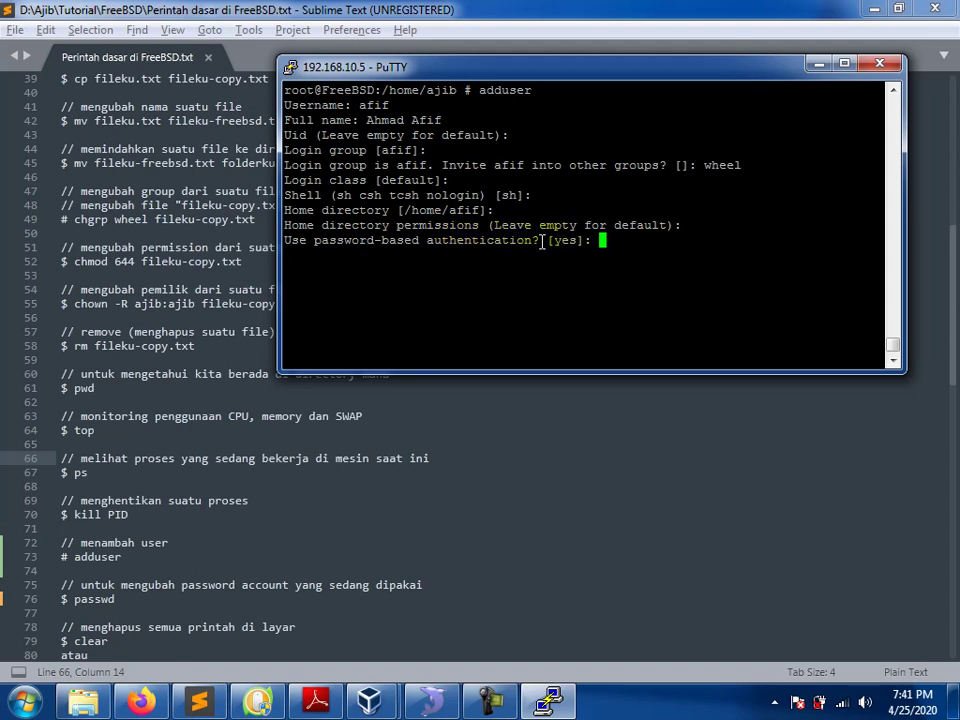
pyautogui.press('Return')
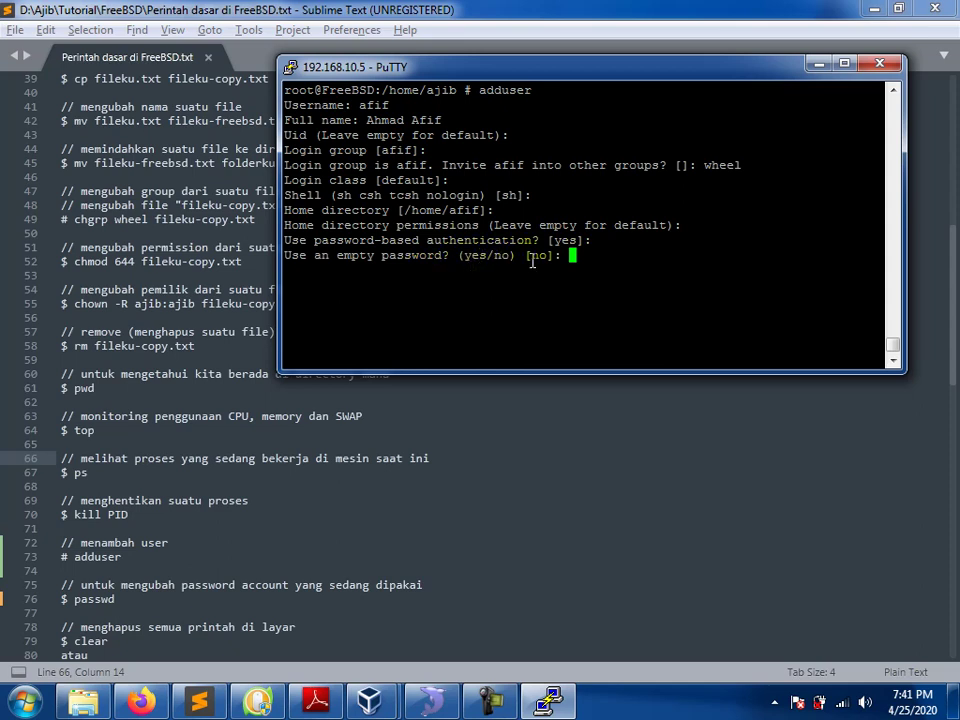
pyautogui.press('Return')
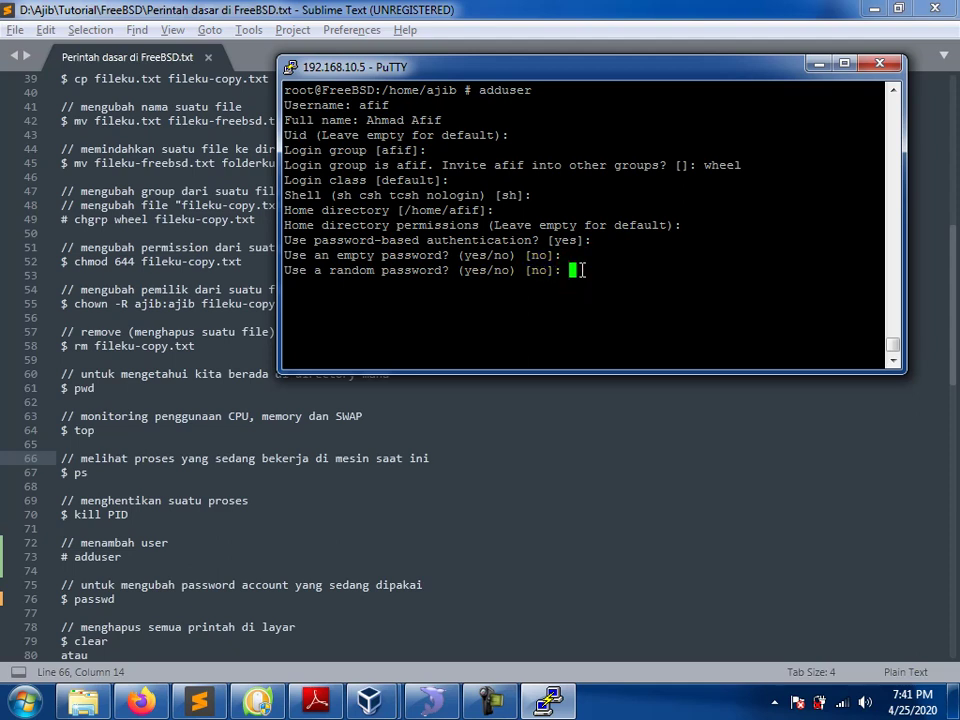
pyautogui.press('Return')
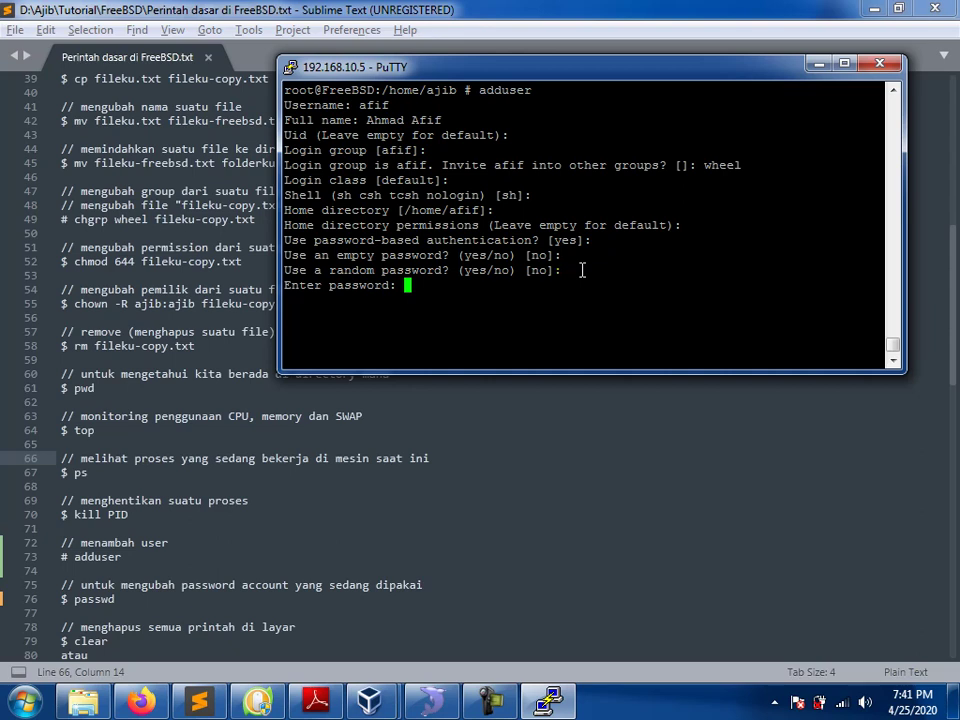
pyautogui.press('Return')
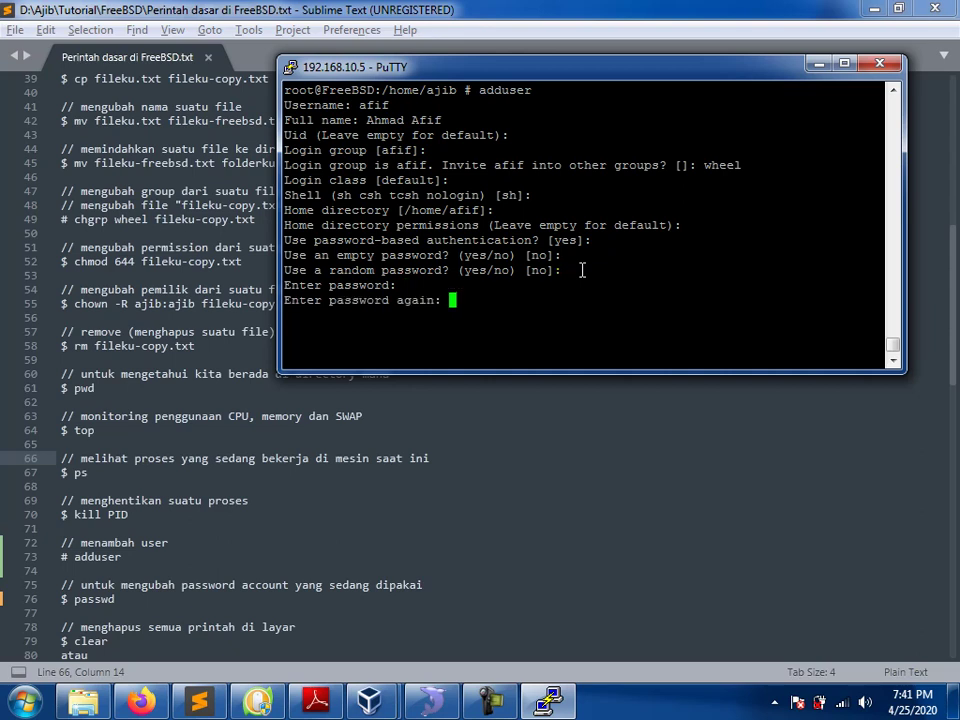
pyautogui.press('Return')
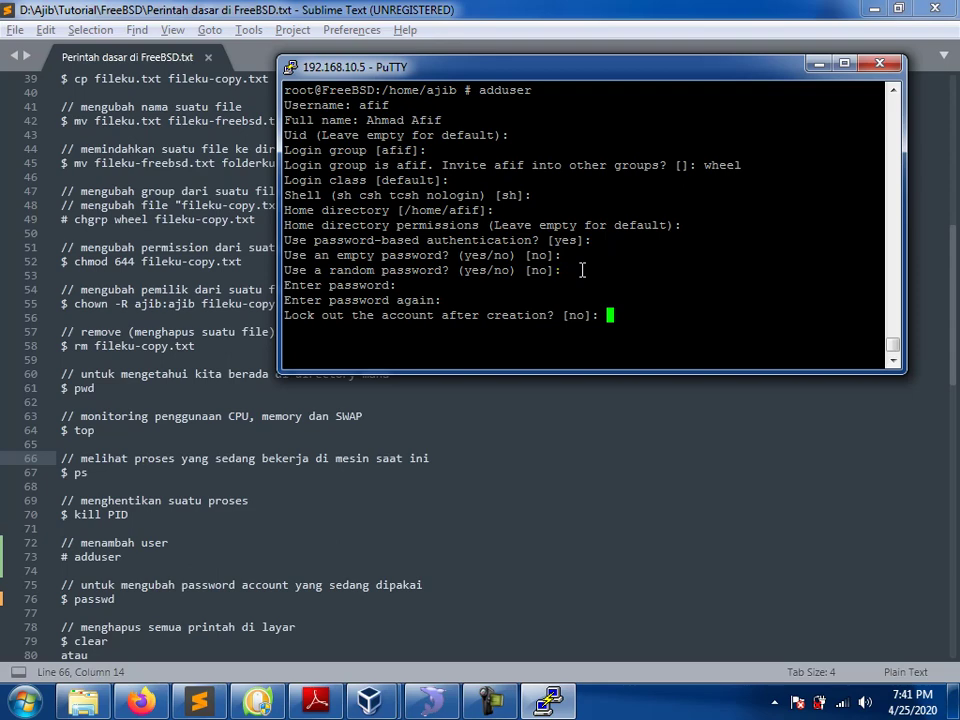
pyautogui.press('Return')
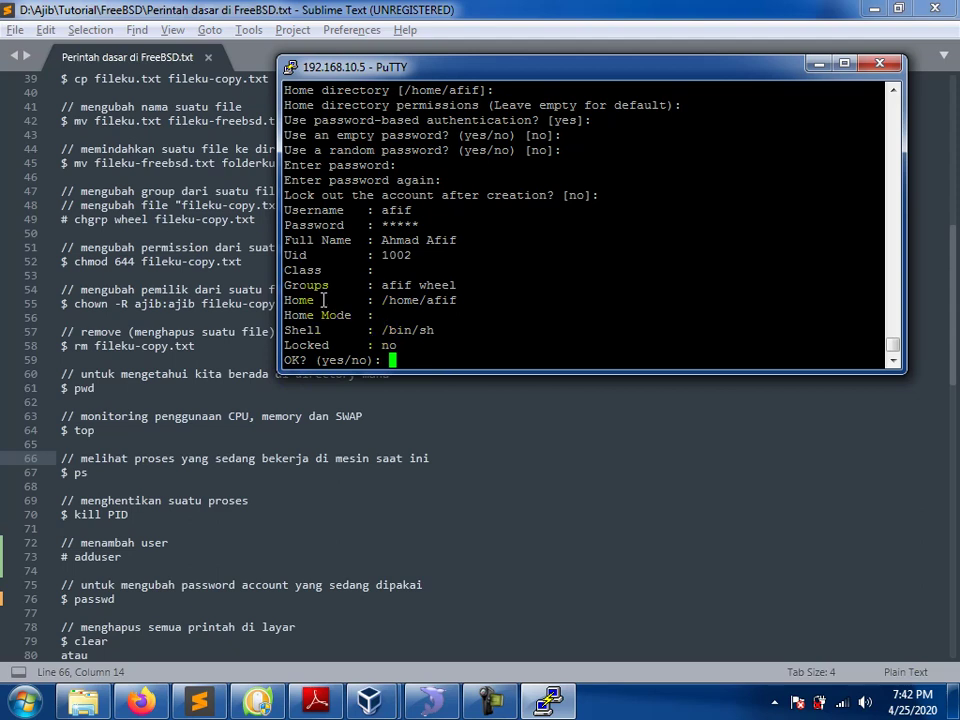
# - Review the account summary: username, full name, wheel group, home directory and /bin/sh shell
pyautogui.doubleClick(394, 210)
pyautogui.moveTo(388, 240); pyautogui.dragTo(428, 246)
pyautogui.click(389, 256)
pyautogui.moveTo(303, 285); pyautogui.dragTo(383, 287)
pyautogui.doubleClick(388, 285)
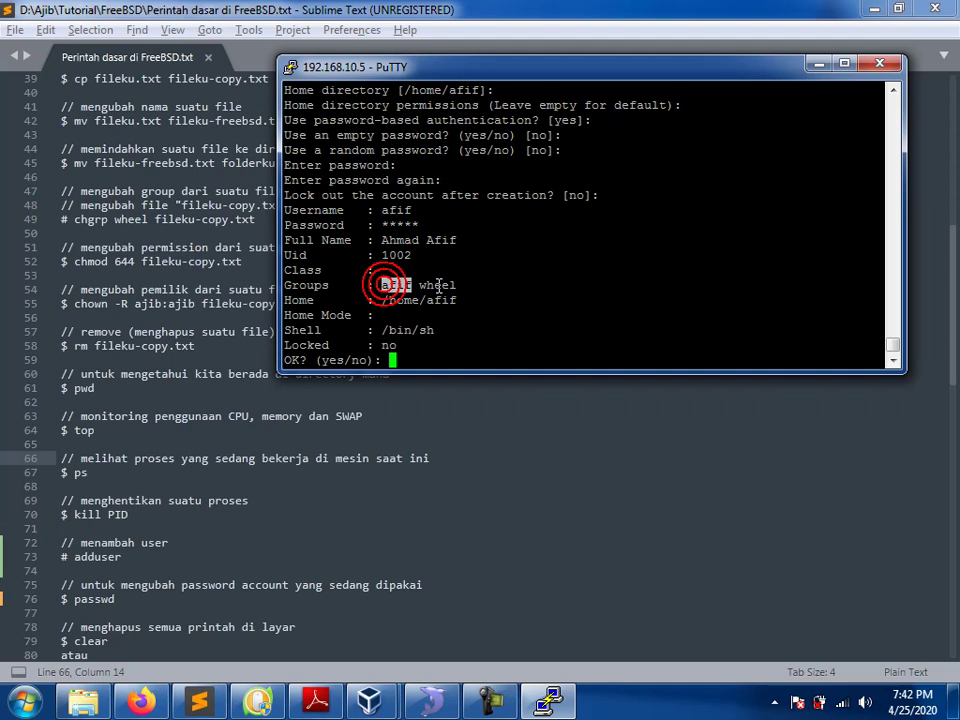
pyautogui.doubleClick(437, 286)
pyautogui.doubleClick(396, 286)
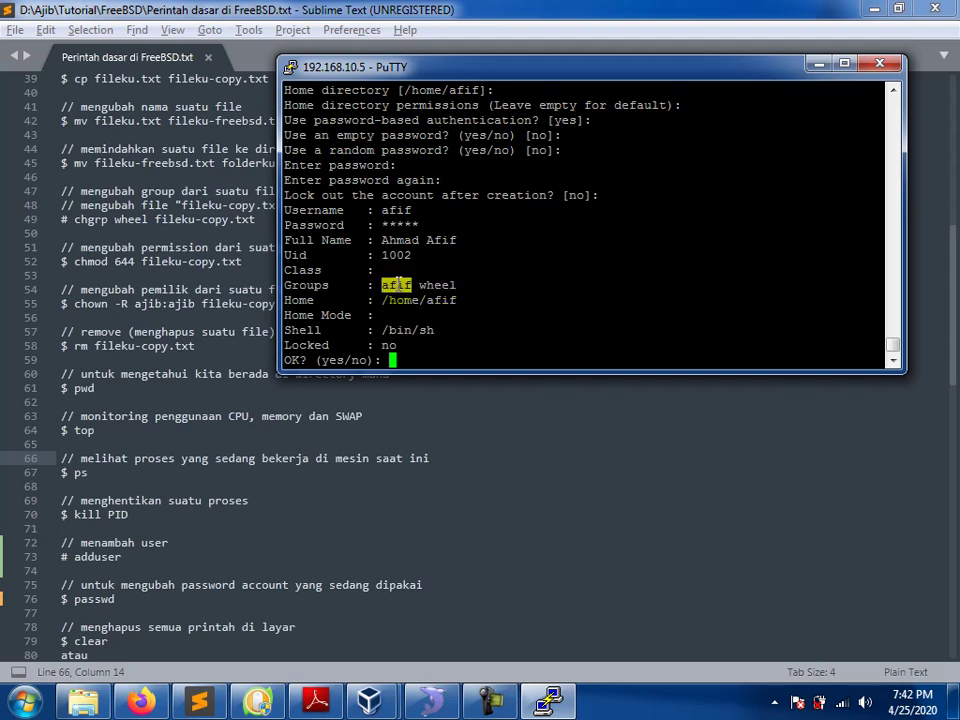
pyautogui.doubleClick(396, 210)
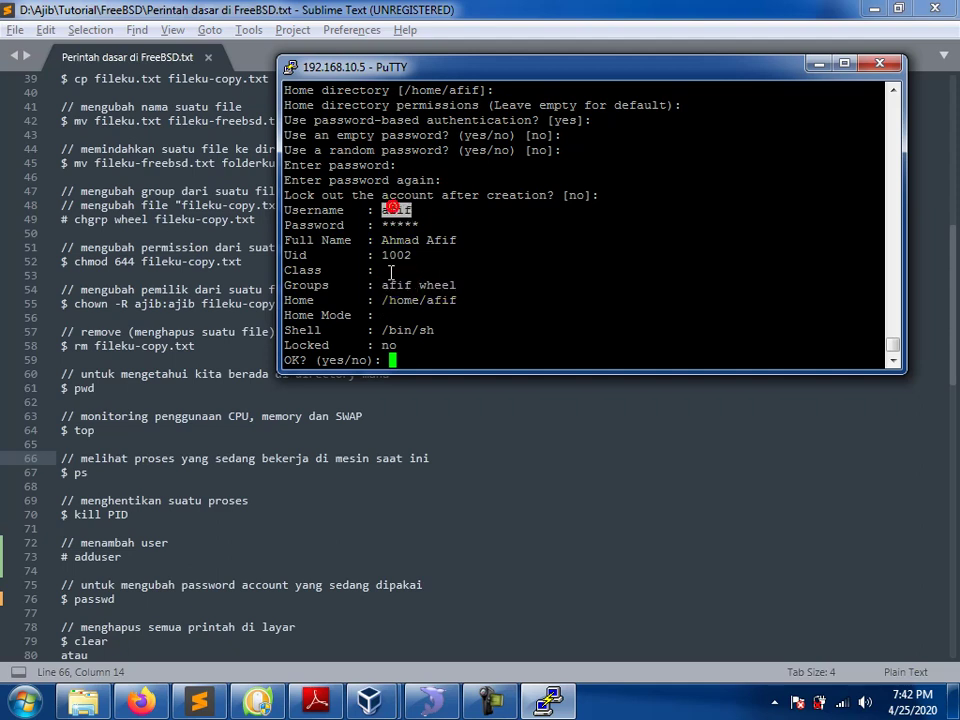
pyautogui.doubleClick(391, 284)
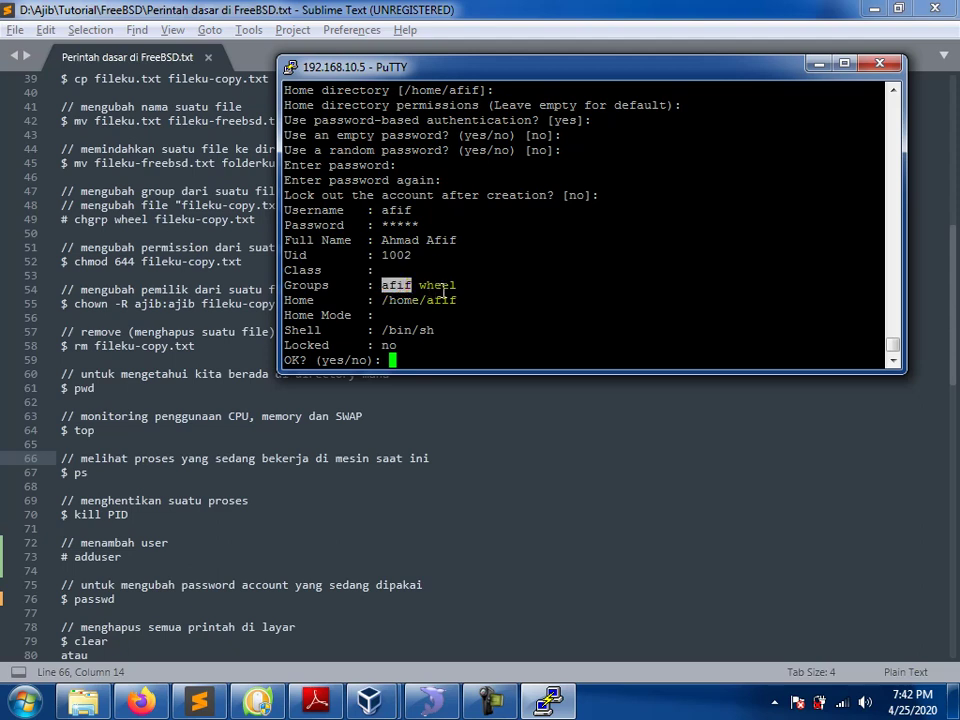
pyautogui.doubleClick(438, 286)
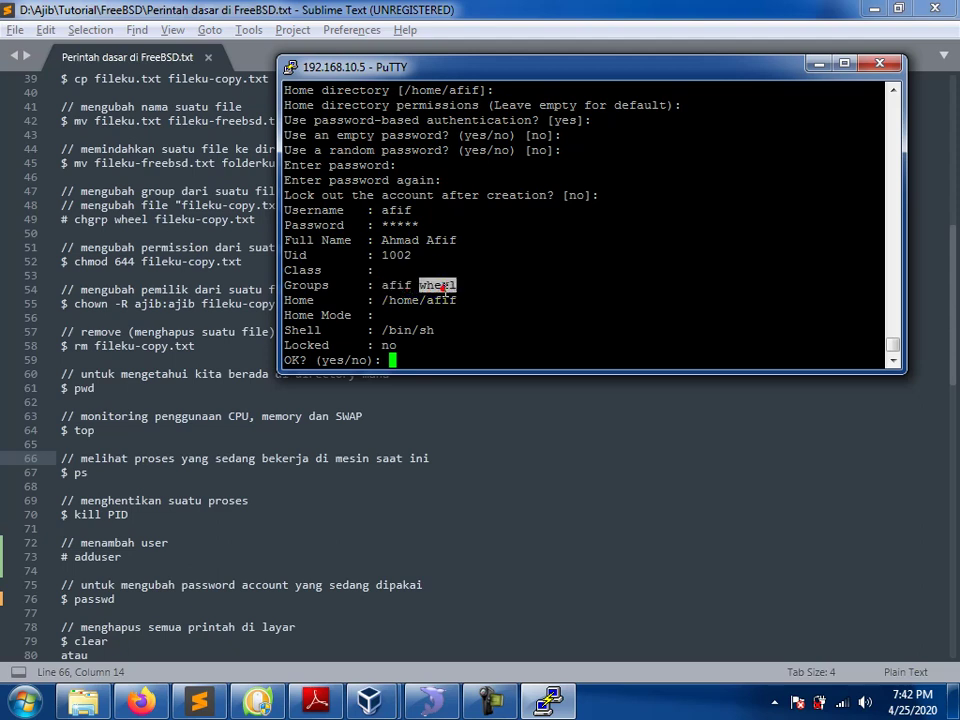
pyautogui.tripleClick(384, 302)
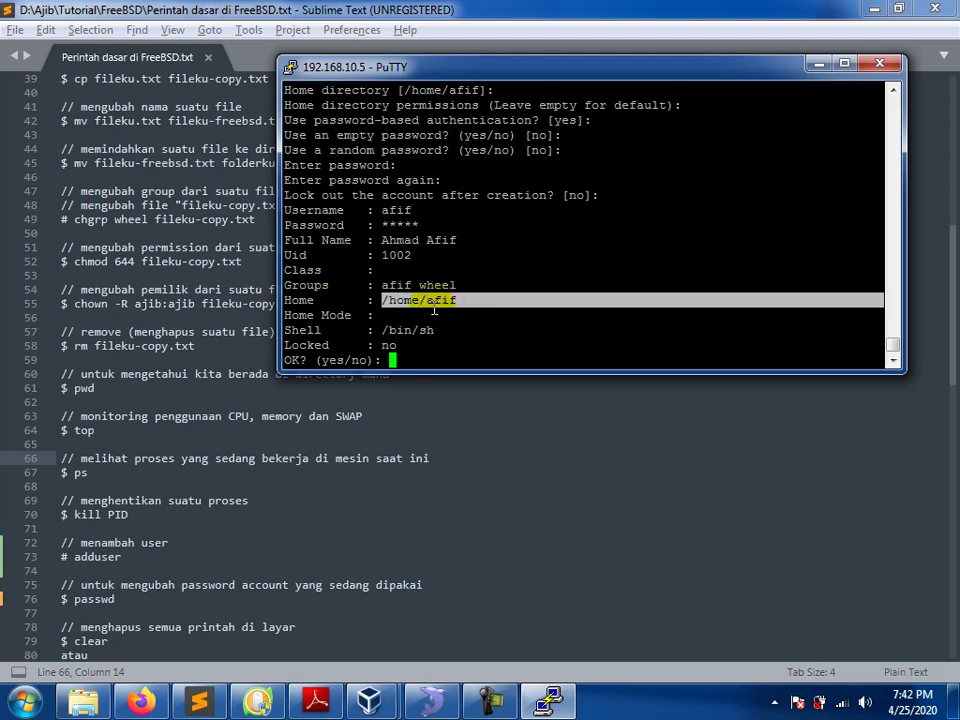
pyautogui.moveTo(386, 330); pyautogui.dragTo(426, 330)
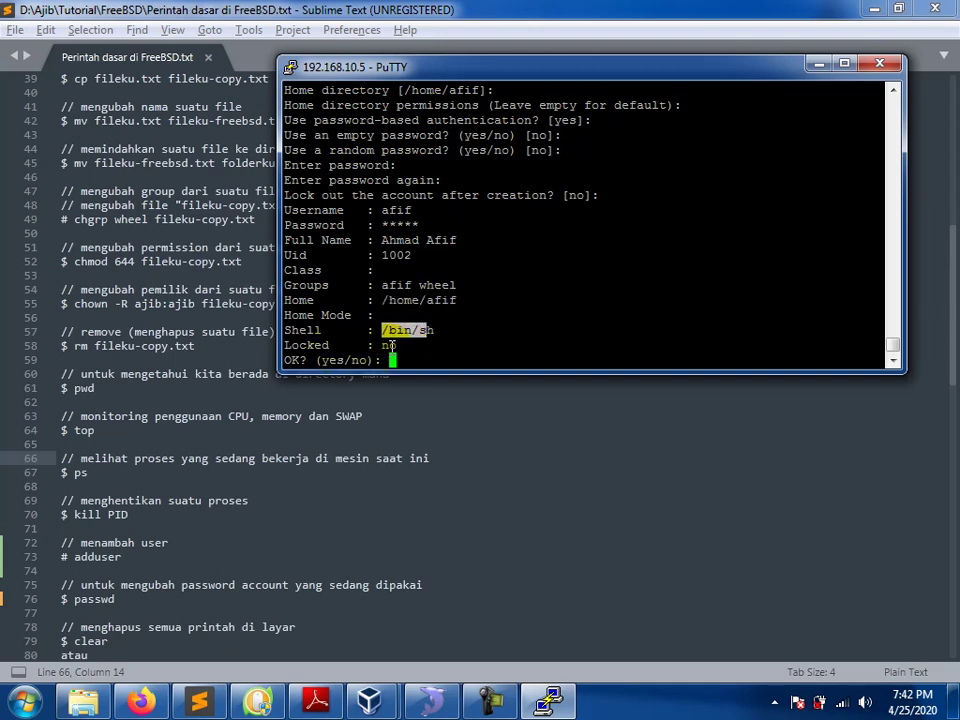
pyautogui.click(441, 350)
# - Save the account with yes, answer no to adding another user, and enter passwd
pyautogui.write('yes')
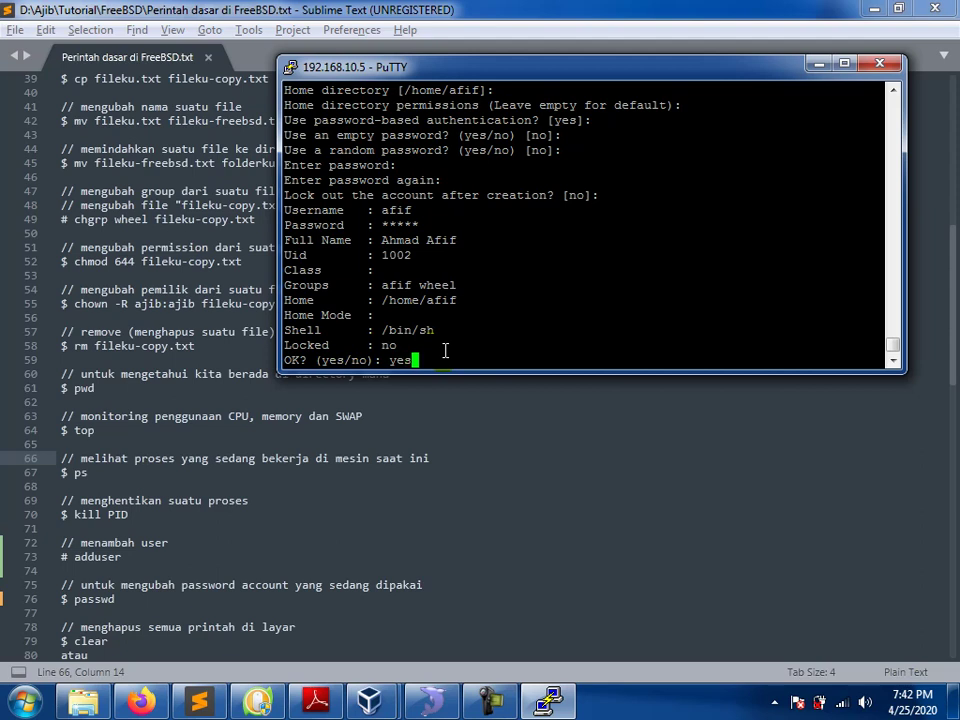
pyautogui.press('Return')
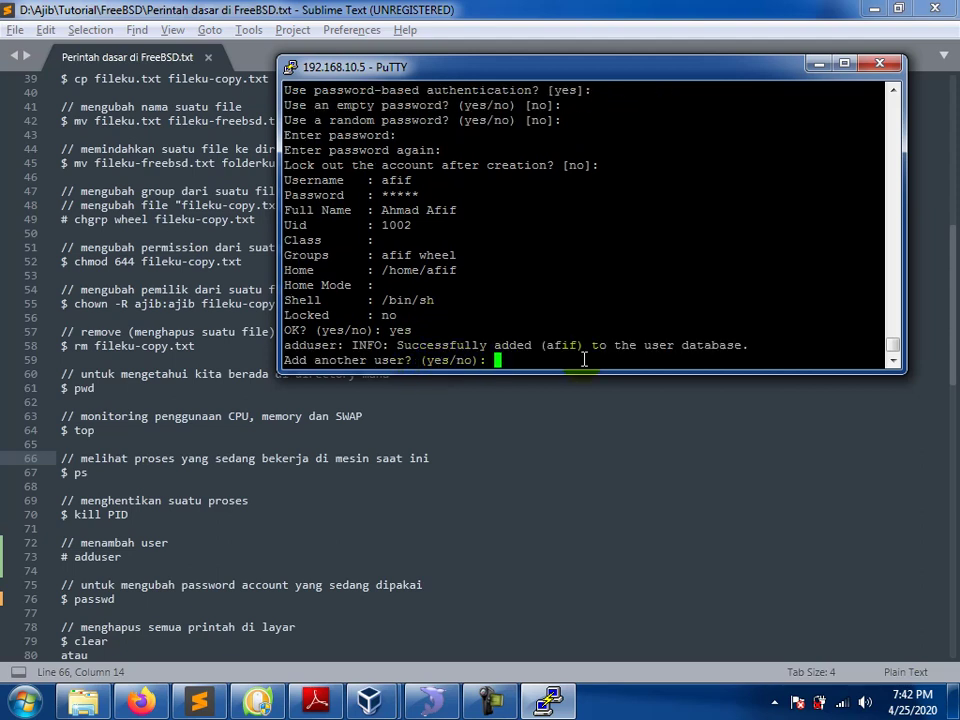
pyautogui.write('no')
pyautogui.press('Return')
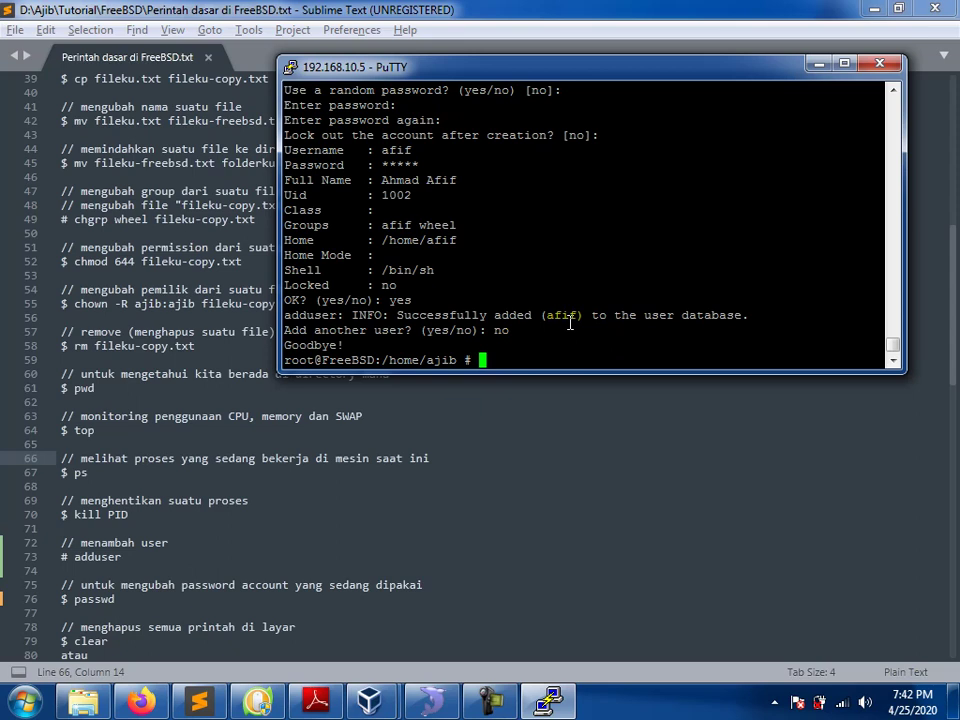
pyautogui.write('passwd')
# - Set and confirm a new password for root
pyautogui.press('Return')
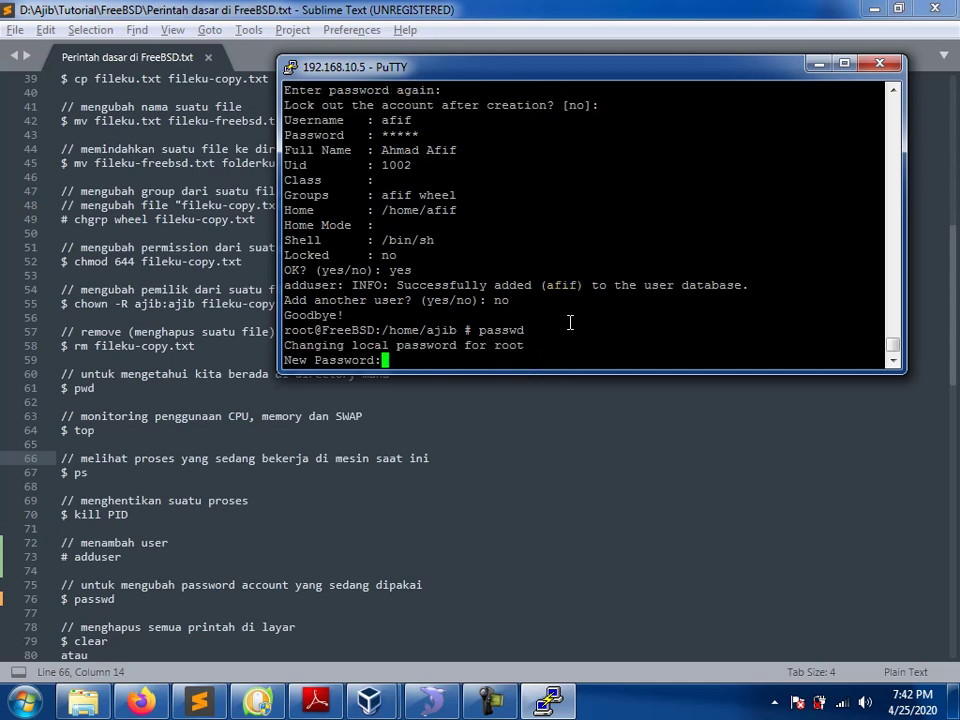
pyautogui.press('Return')
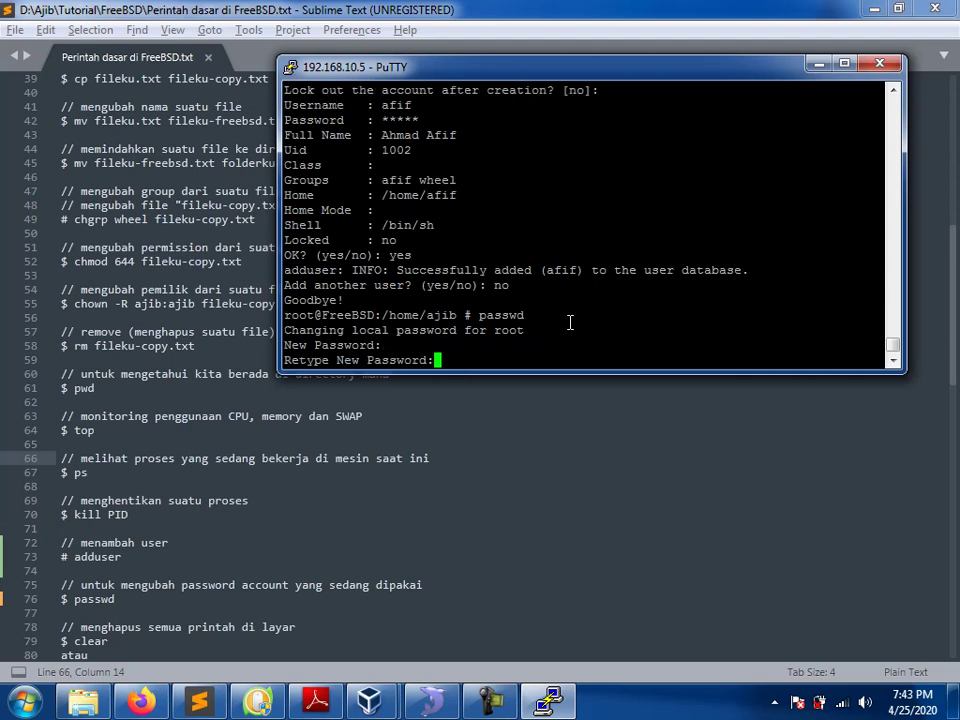
pyautogui.press('Return')
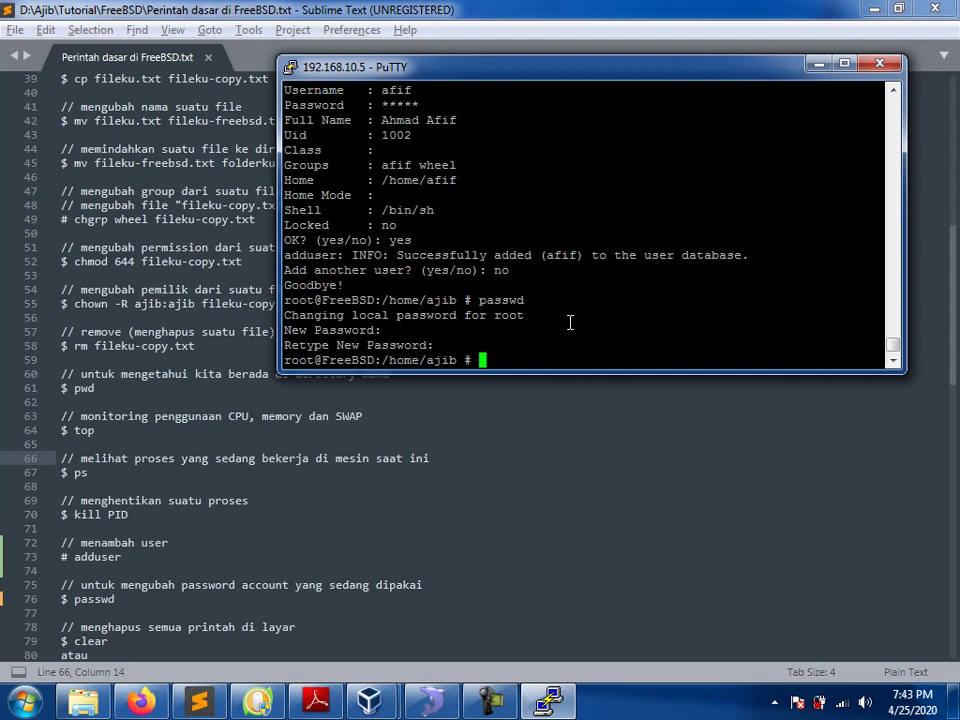
# - Run passwd for the new user and set and confirm its password
pyautogui.write('passwd afif')
pyautogui.press('Return')
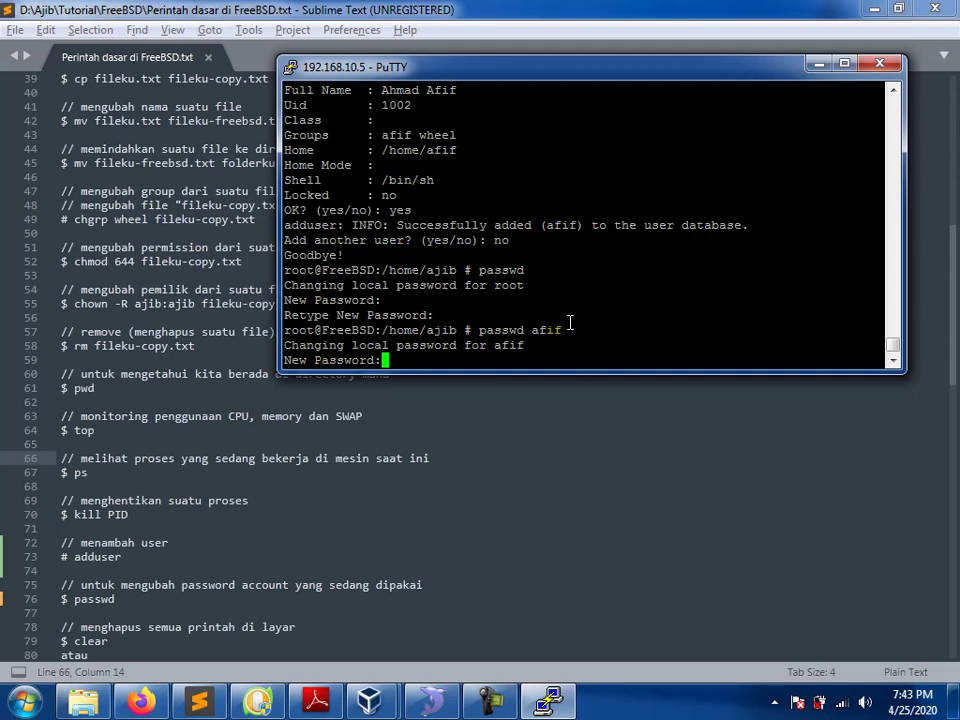
pyautogui.press('Return')
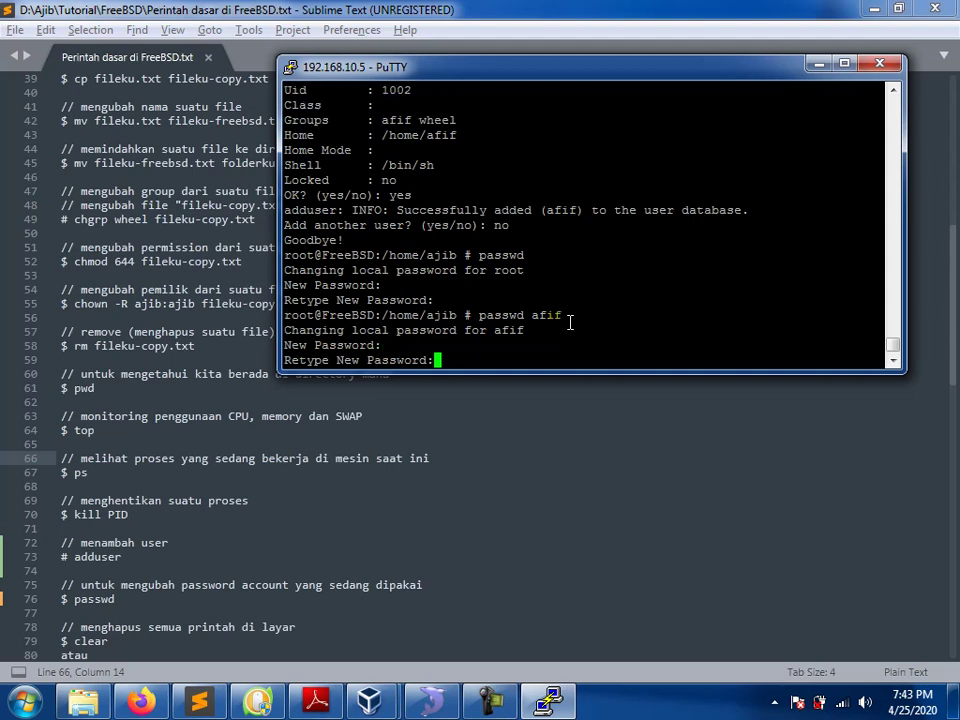
pyautogui.press('Return')
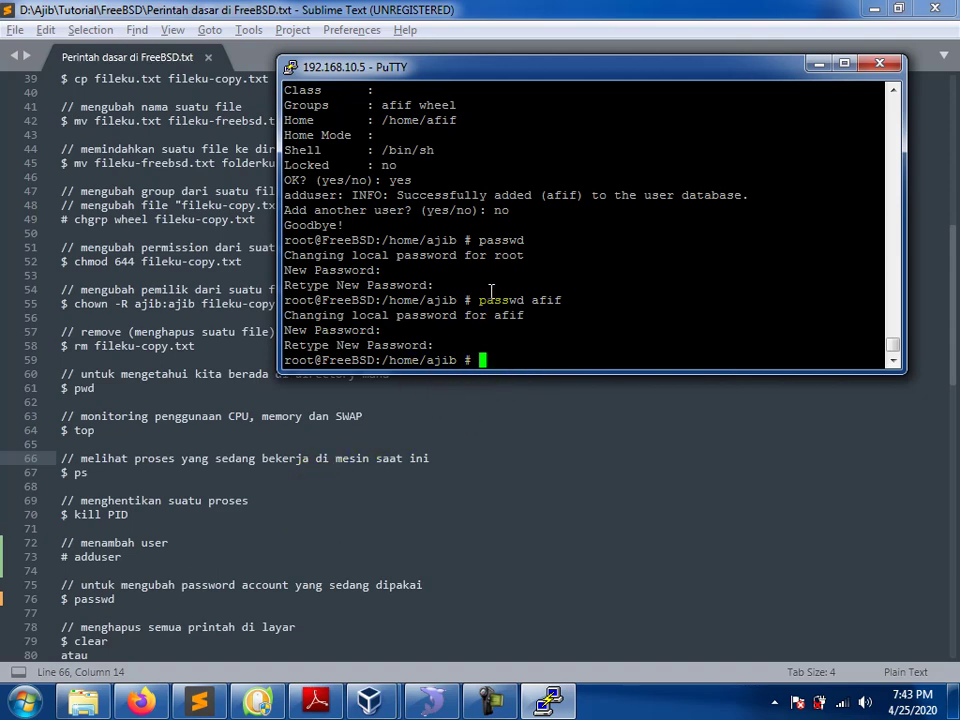
pyautogui.click(180, 602)
# - Clear the terminal and copy the 'whereis mysql56-server' line from the notes
pyautogui.scroll(-4, 180, 604)
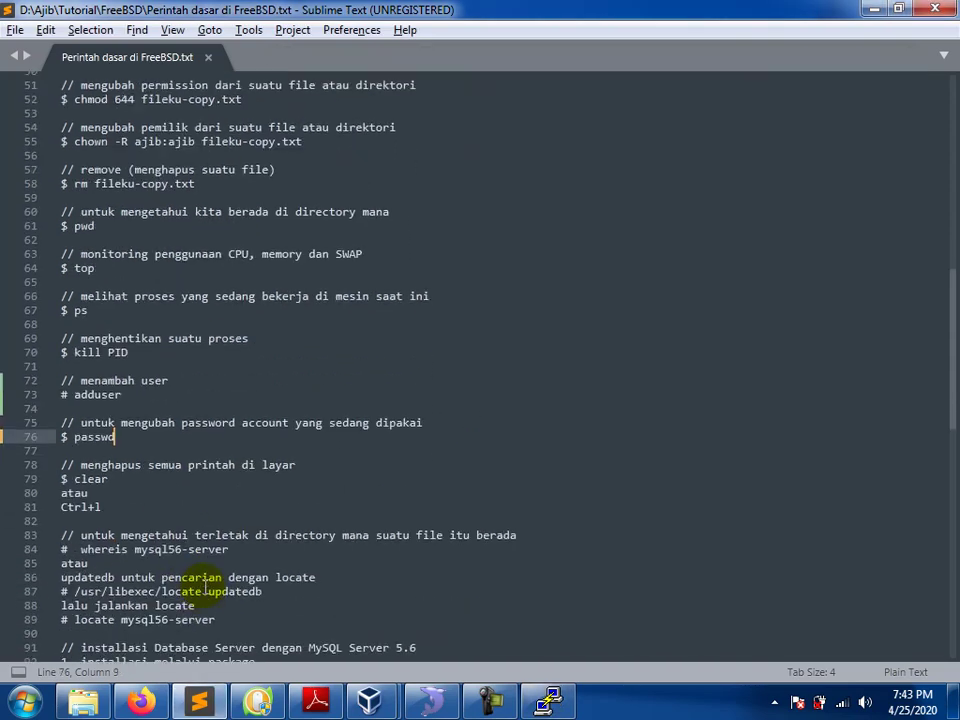
pyautogui.hotkey('alt', 'Tab')
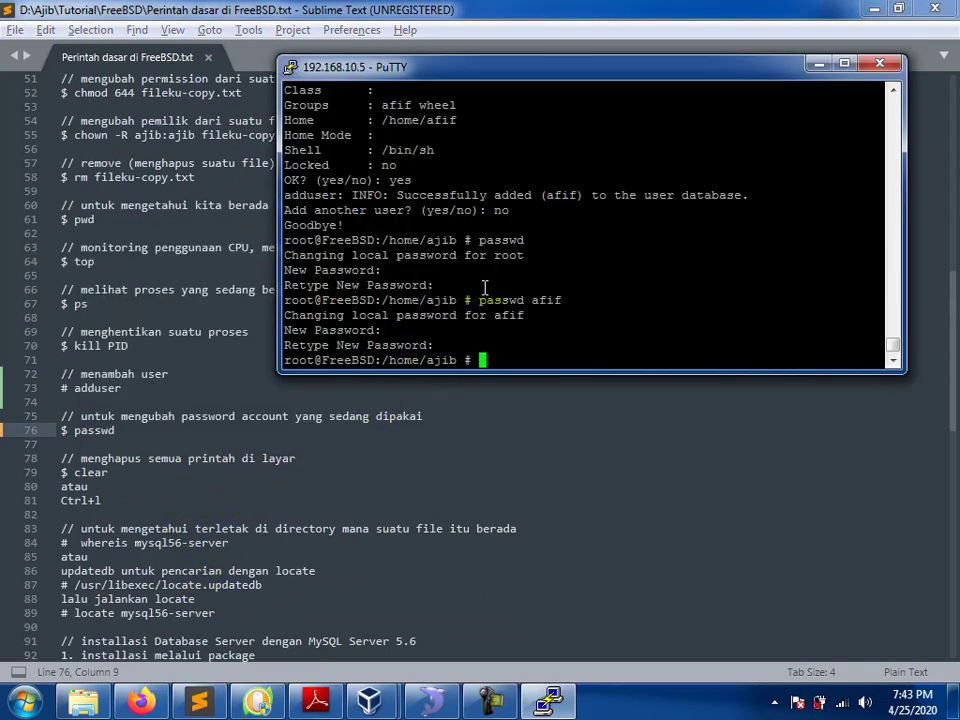
pyautogui.write('clear')
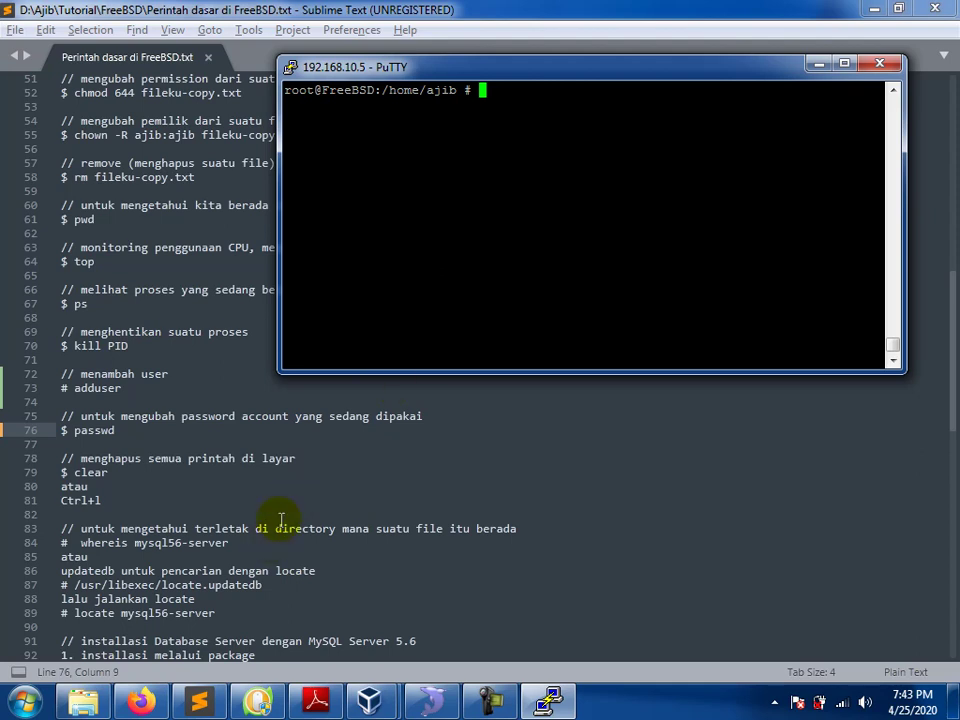
pyautogui.moveTo(82, 534); pyautogui.dragTo(422, 536)
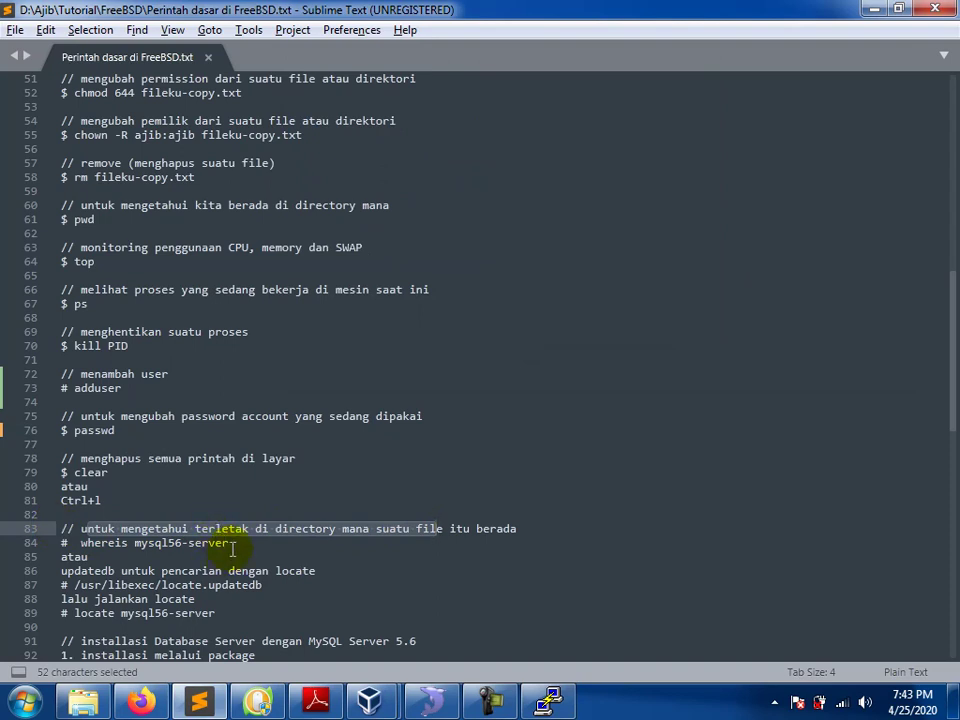
pyautogui.moveTo(229, 544); pyautogui.dragTo(80, 555)
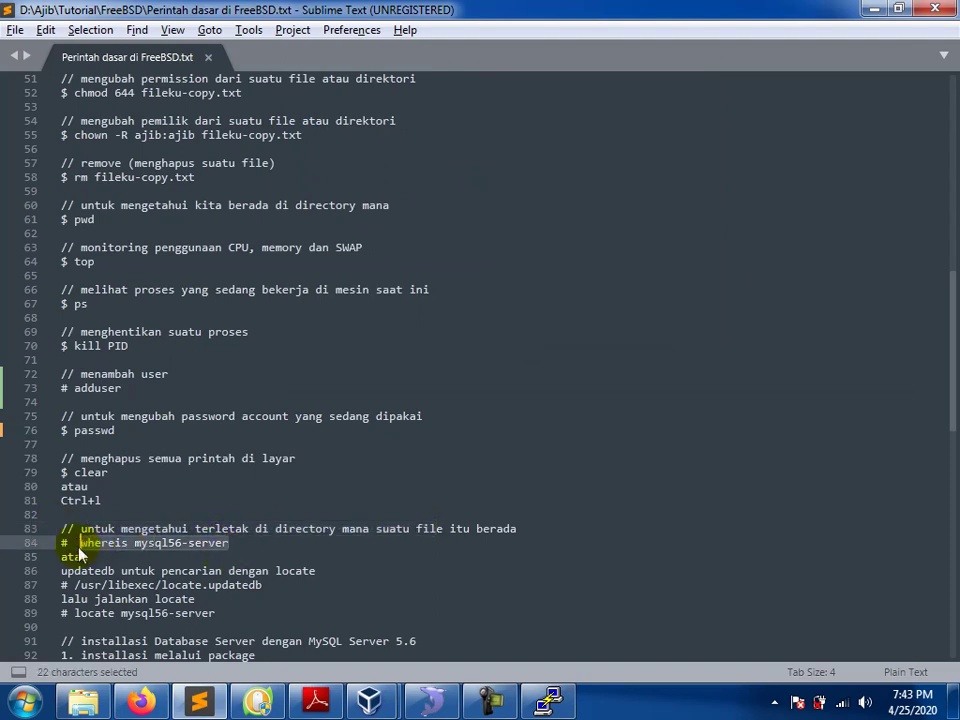
pyautogui.hotkey('ctrl', 'c')
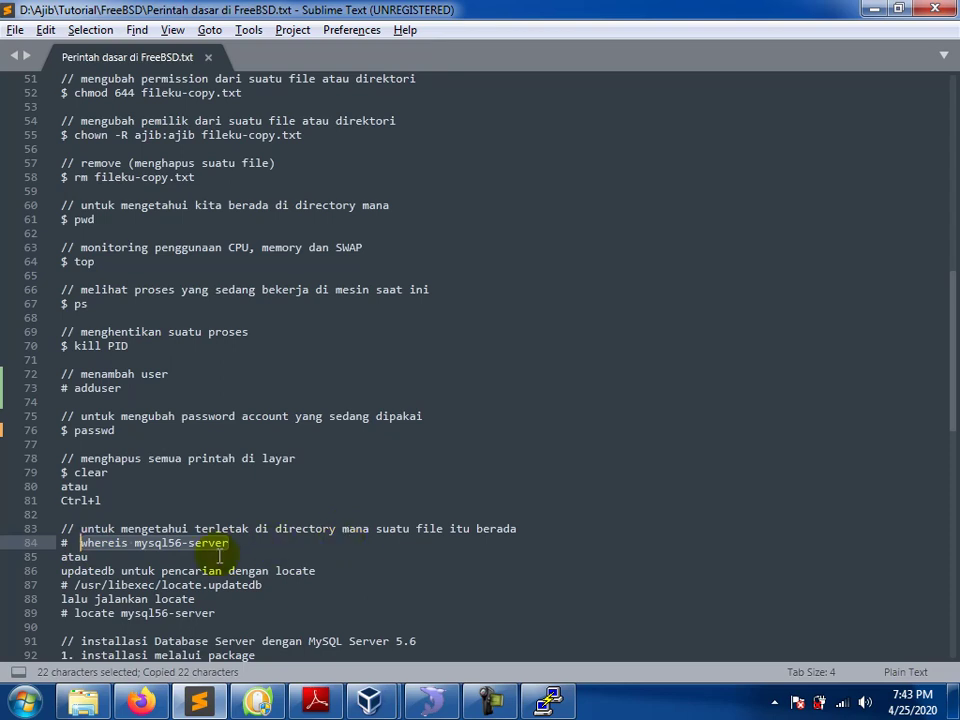
pyautogui.rightClick(185, 552)
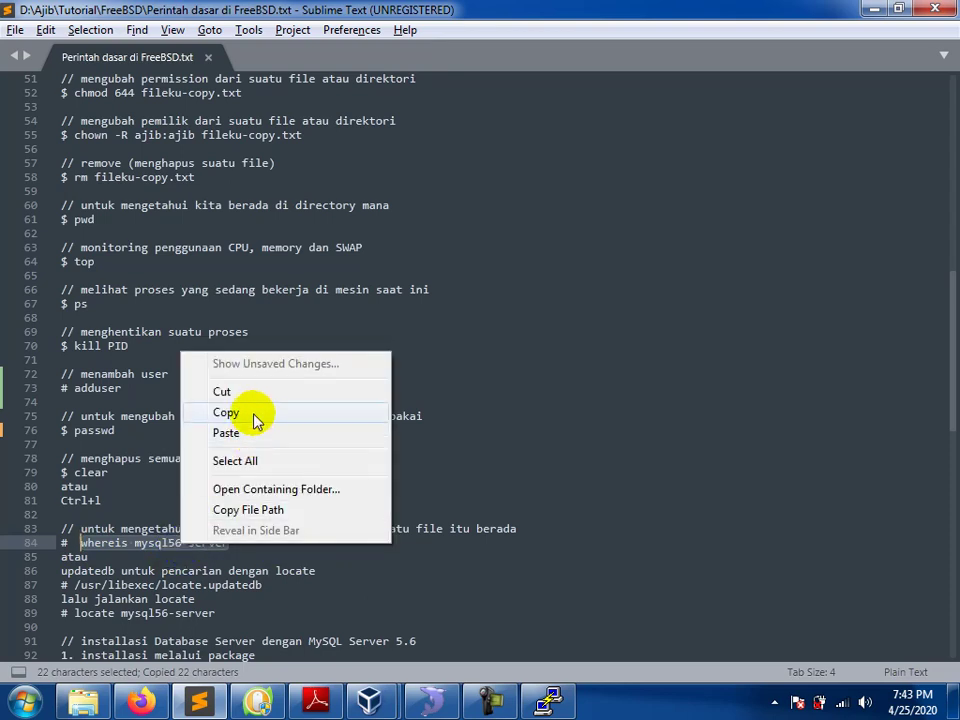
pyautogui.click(254, 415)
pyautogui.click(548, 700)
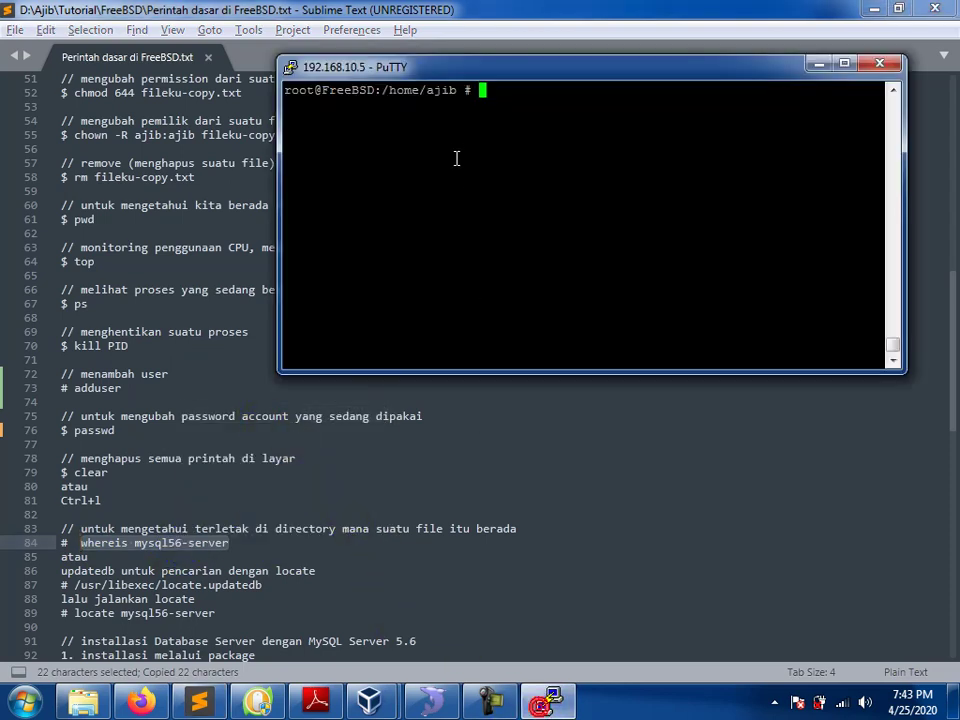
# - Run whereis mysql56-server, which reports /usr/ports/databases/mysql56-server
pyautogui.rightClick(456, 153)
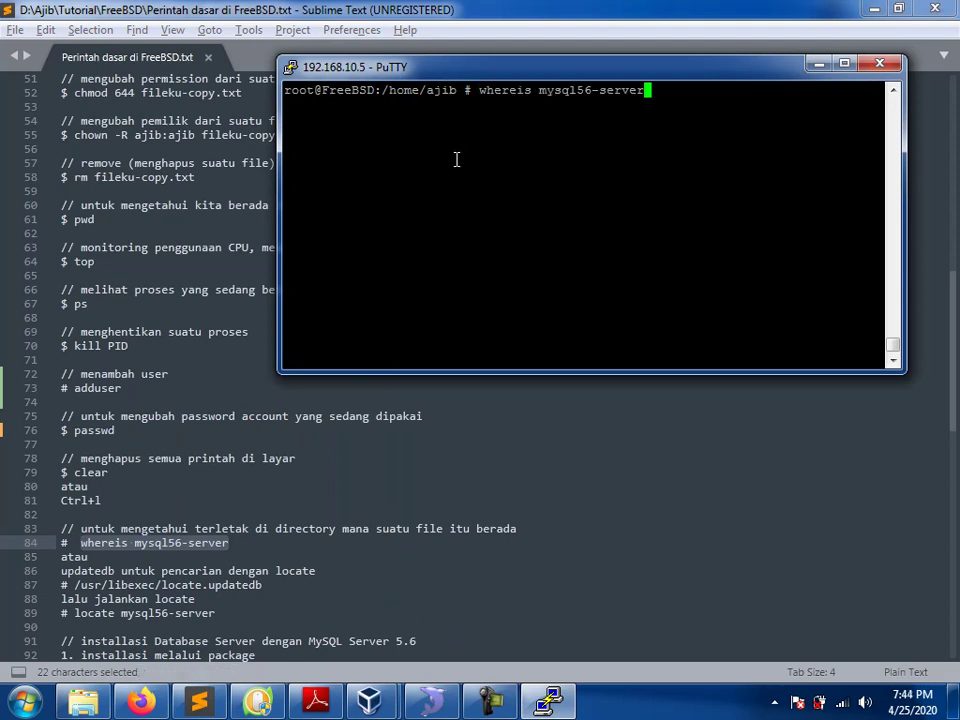
pyautogui.press('Return')
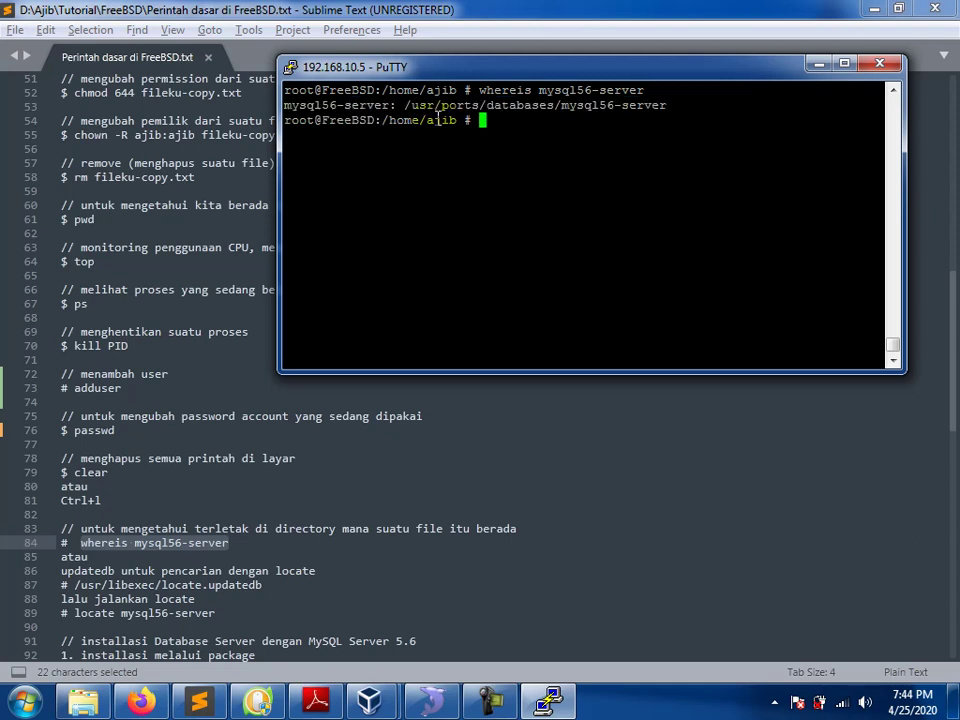
pyautogui.moveTo(404, 105); pyautogui.dragTo(667, 105)
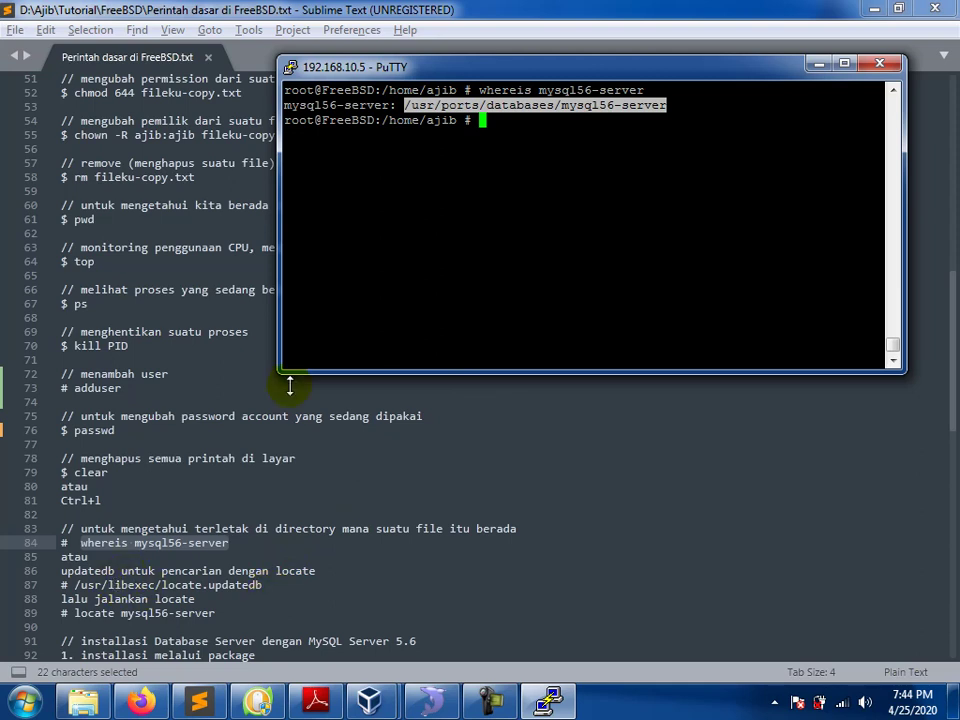
pyautogui.click(434, 189)
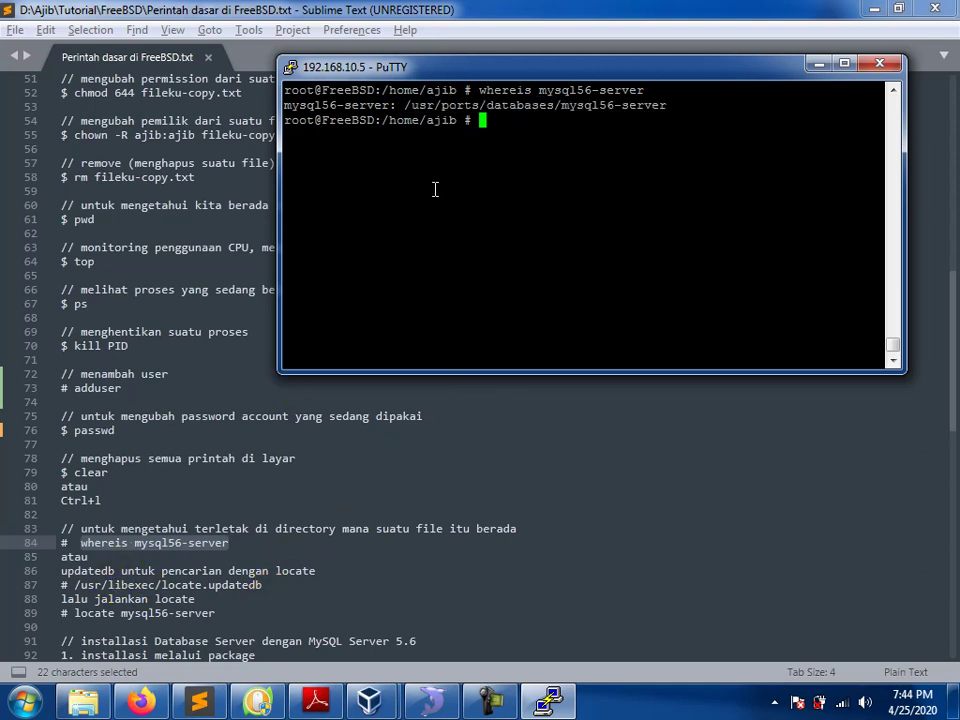
# - Rebuild the locate database with /usr/libexec/locate.updatedb
pyautogui.write('/usr/libexec/')
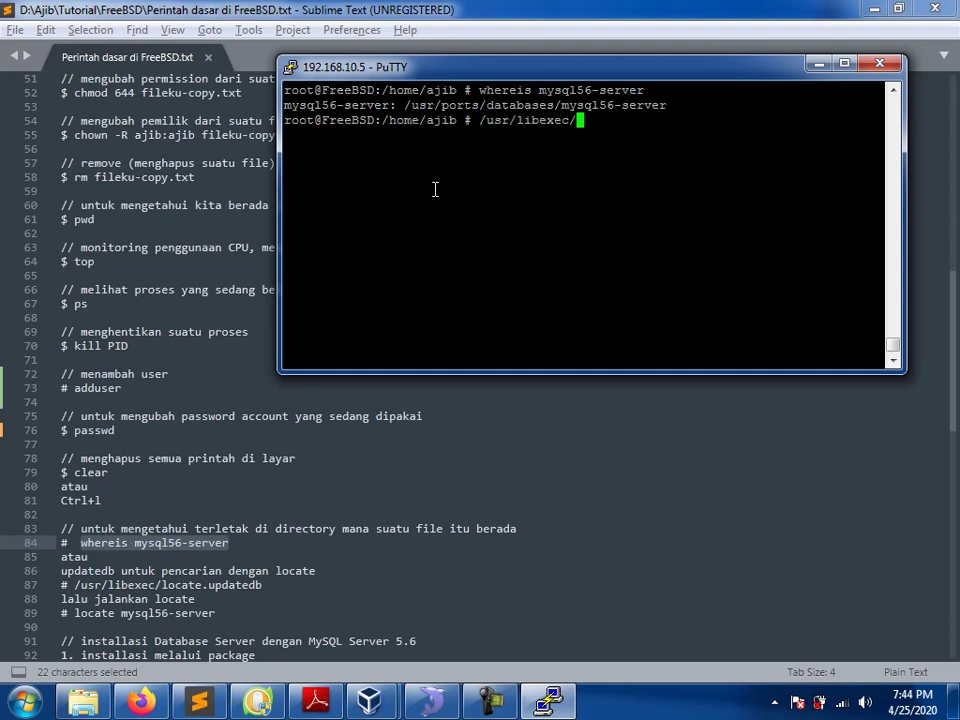
pyautogui.write('locate.')
pyautogui.write('u')
pyautogui.press('Tab')
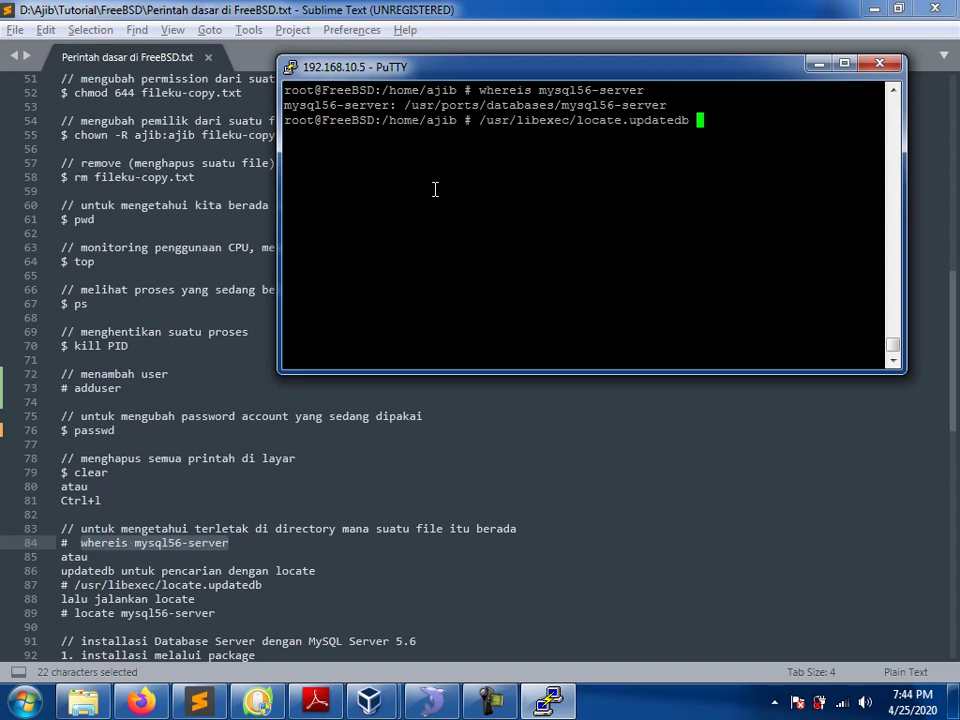
pyautogui.press('Return')
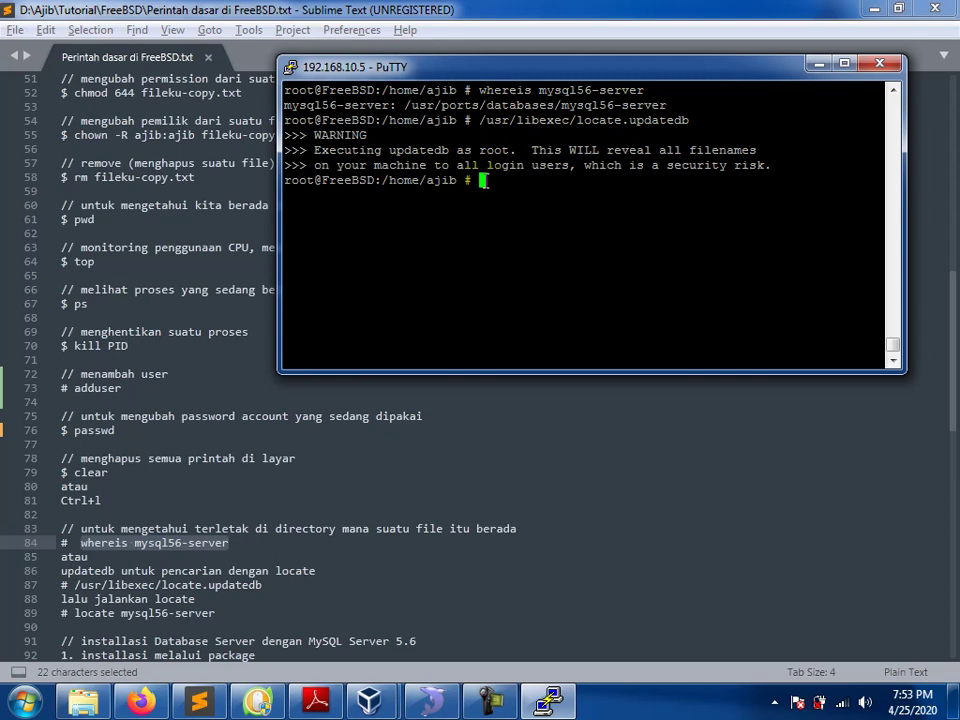
# - Copy 'locate mysql56-server' from line 89 of the notes and run it, reviewing the listed port files
pyautogui.click(221, 612)
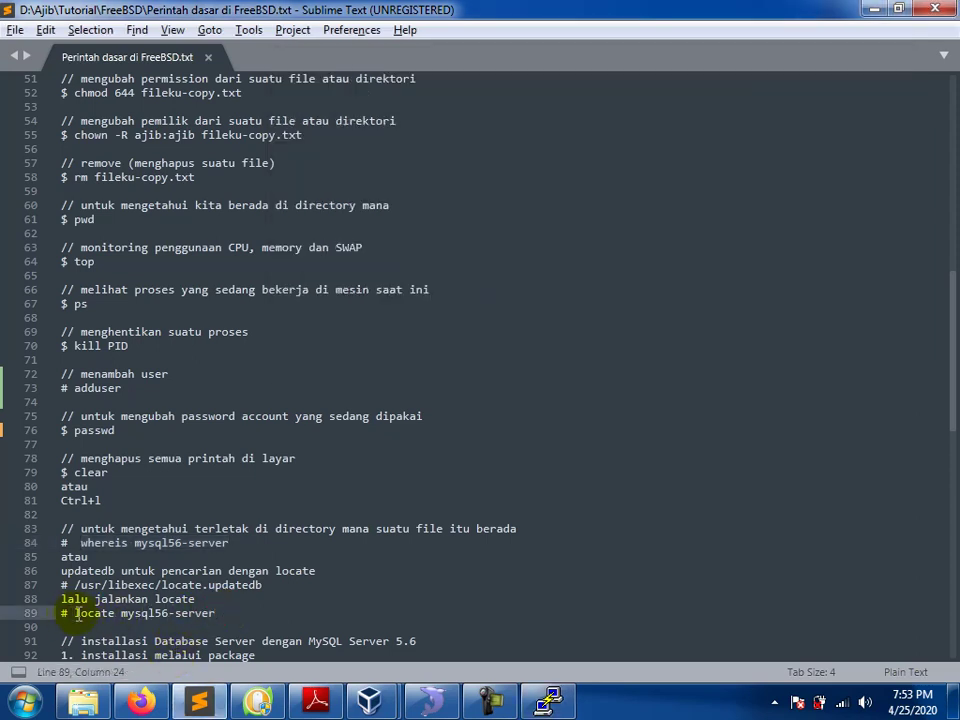
pyautogui.moveTo(71, 612); pyautogui.dragTo(230, 611)
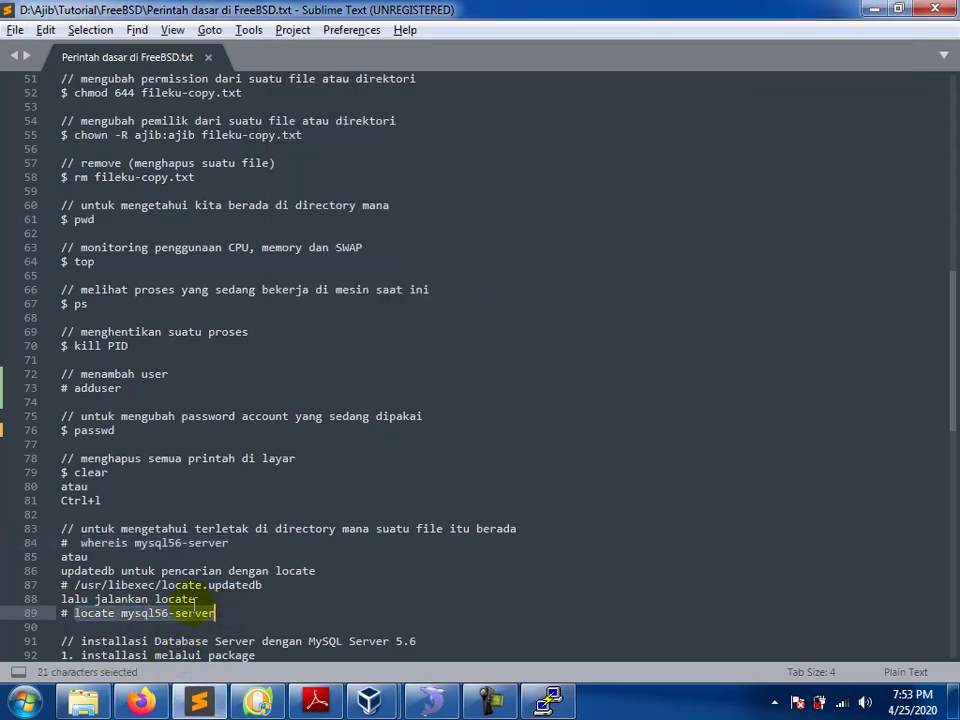
pyautogui.rightClick(195, 610)
pyautogui.click(238, 480)
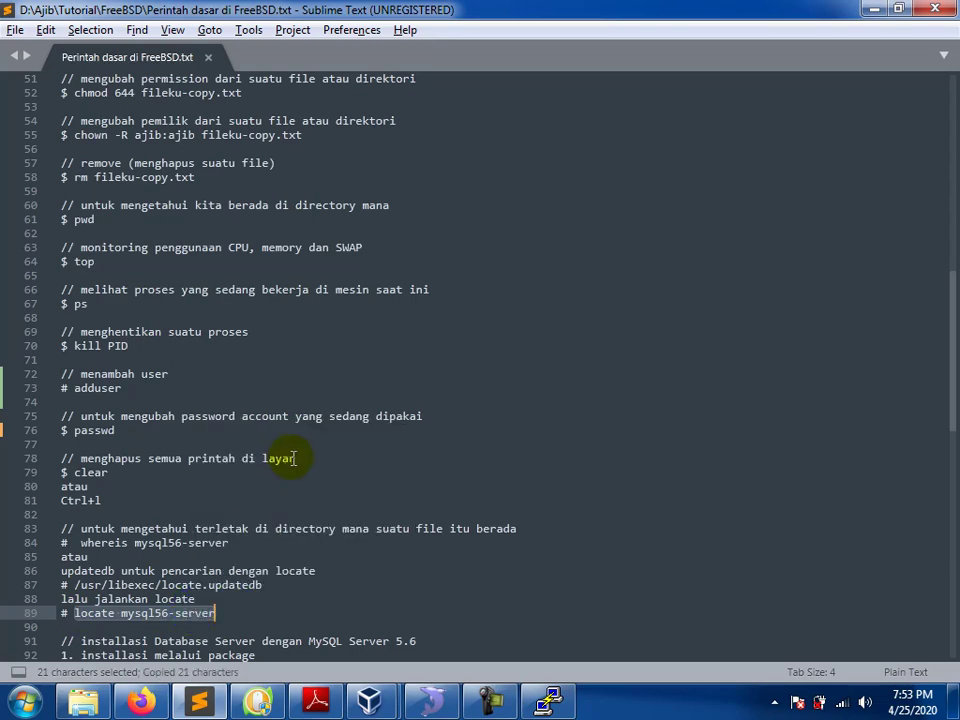
pyautogui.hotkey('alt', 'Tab')
pyautogui.rightClick(476, 206)
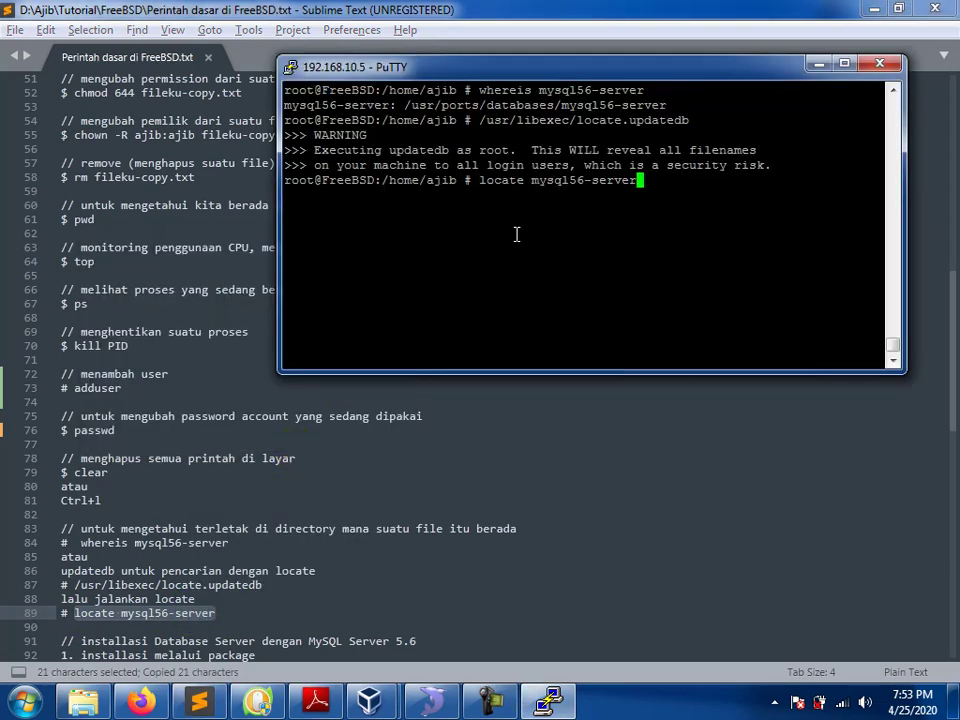
pyautogui.press('Return')
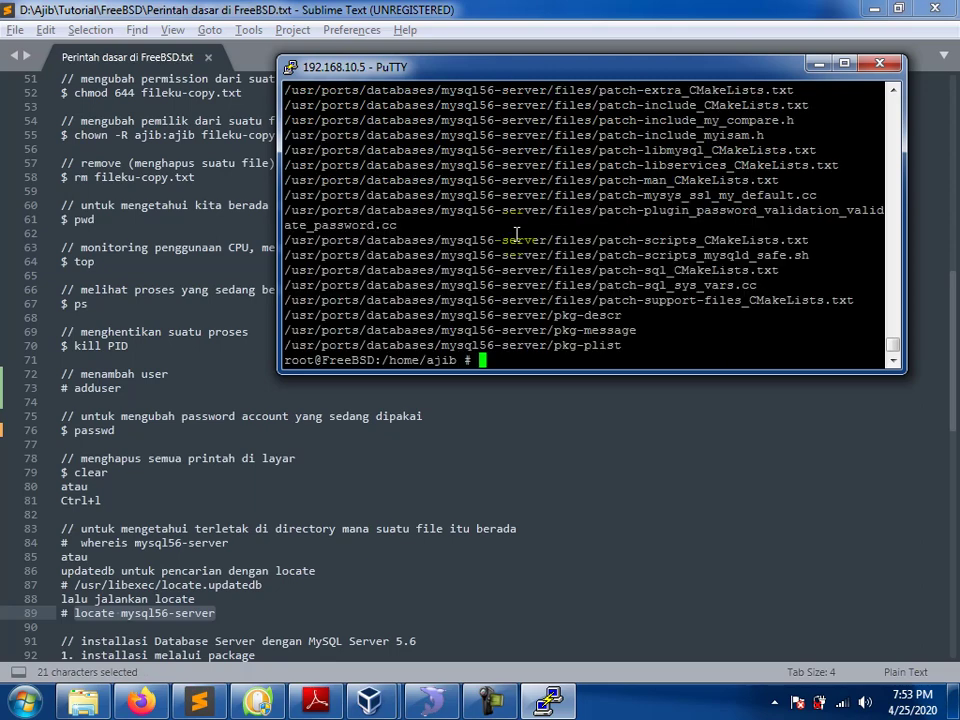
pyautogui.scroll(6, 517, 237)
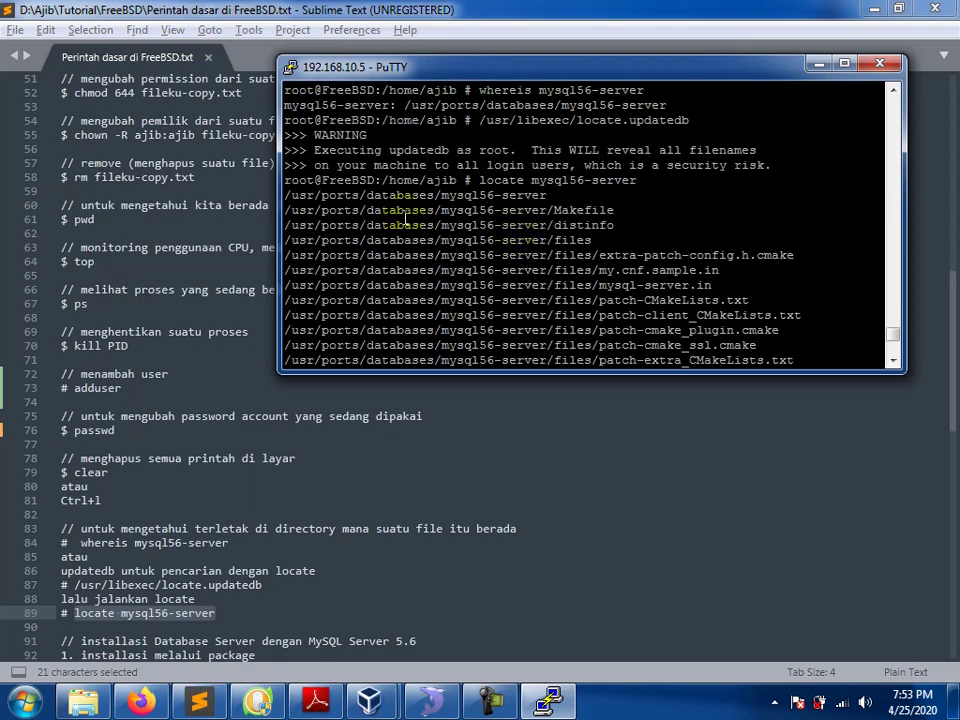
pyautogui.moveTo(286, 195); pyautogui.dragTo(545, 196)
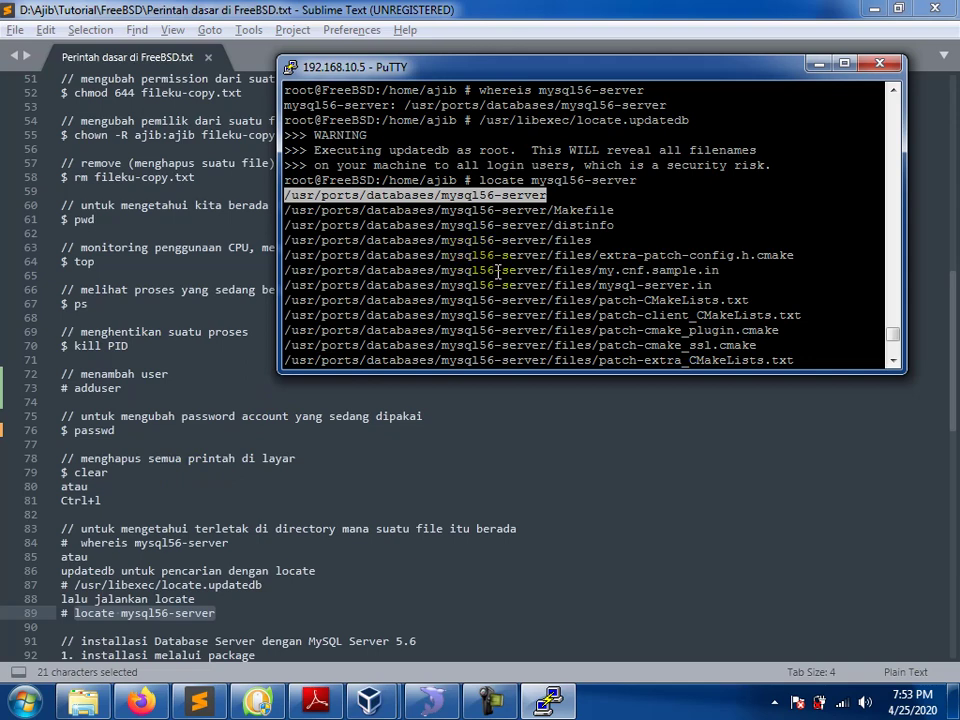
# - Scroll the notes to the MySQL 5.6 install section and highlight the pkg install mysql56-server lines 92–94
pyautogui.click(476, 528)
pyautogui.scroll(-2, 487, 522)
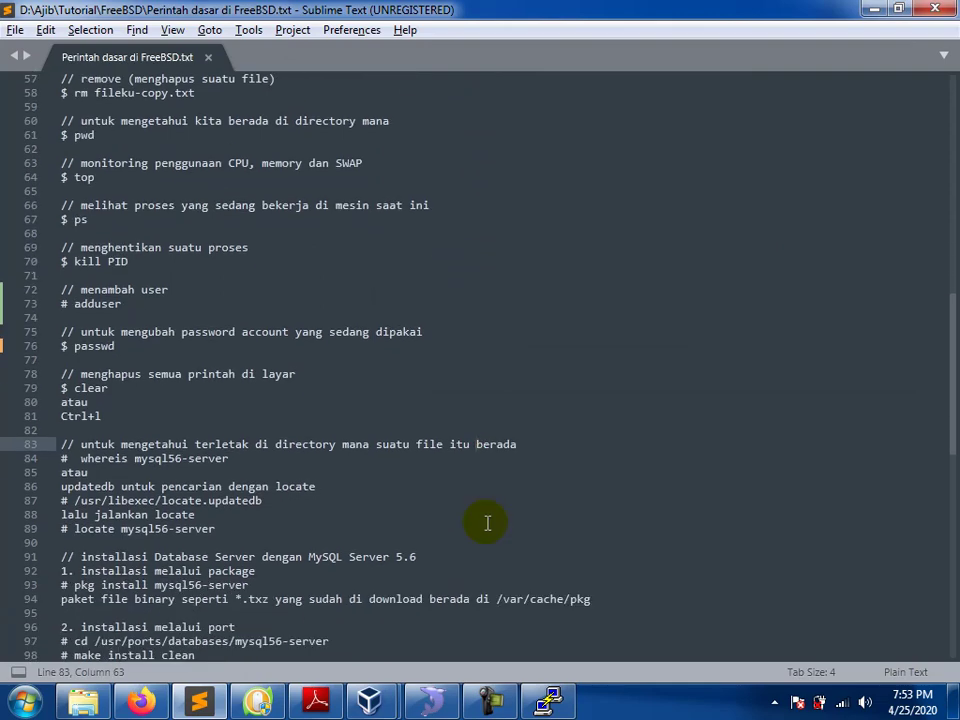
pyautogui.scroll(-1, 487, 522)
pyautogui.hotkey('alt', 'Tab')
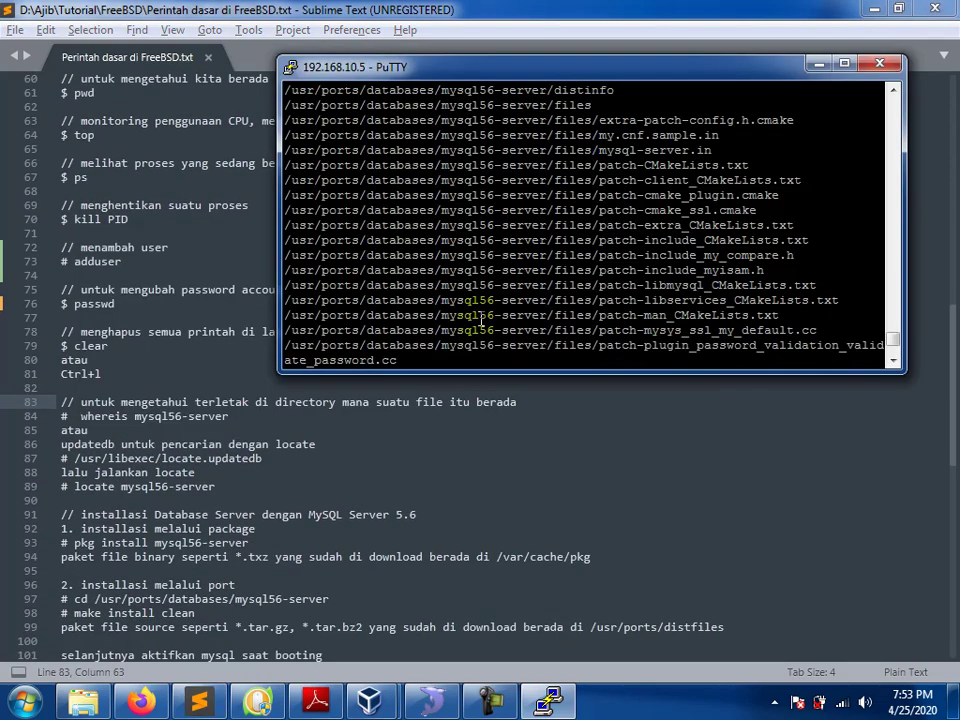
pyautogui.scroll(10, 490, 232)
pyautogui.scroll(-10, 490, 232)
pyautogui.click(258, 516)
pyautogui.scroll(-2, 275, 500)
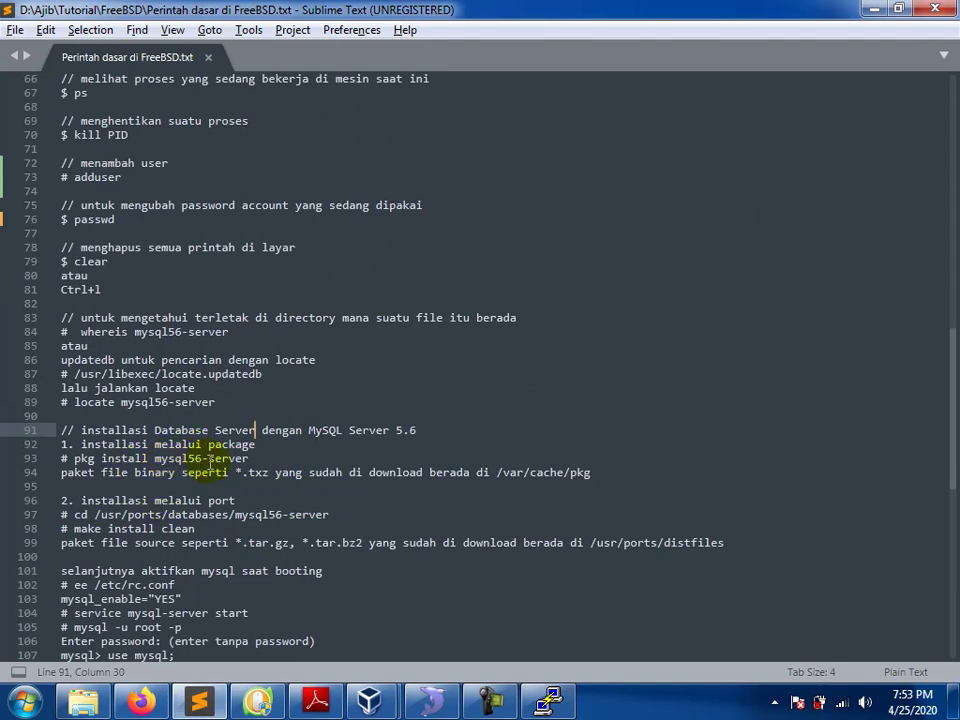
pyautogui.moveTo(88, 444); pyautogui.dragTo(274, 446)
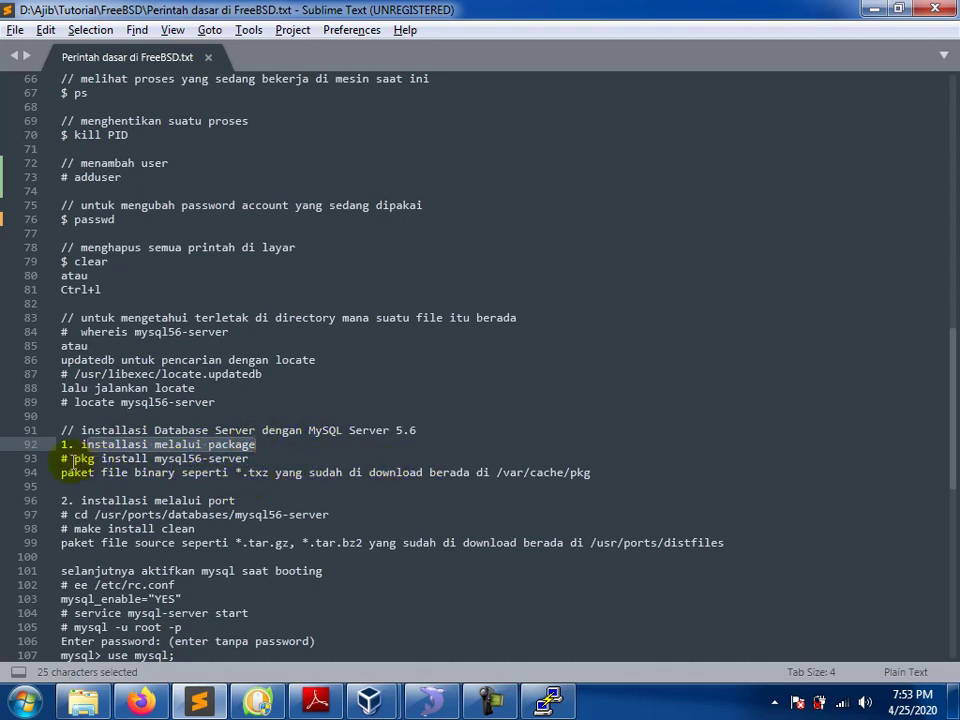
pyautogui.click(62, 458)
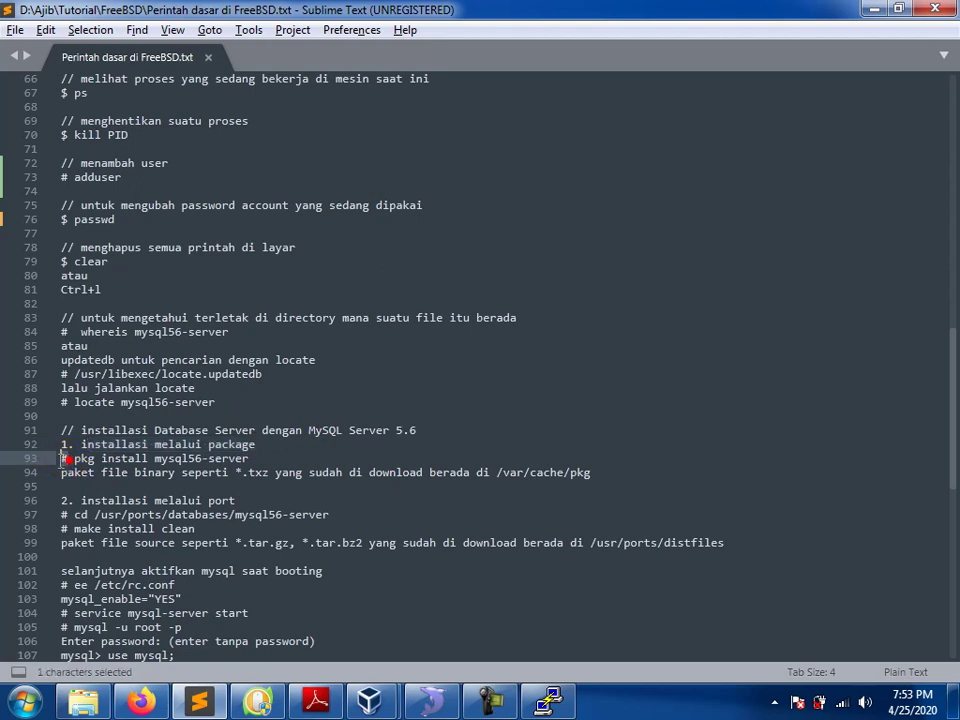
pyautogui.moveTo(72, 459); pyautogui.dragTo(252, 458)
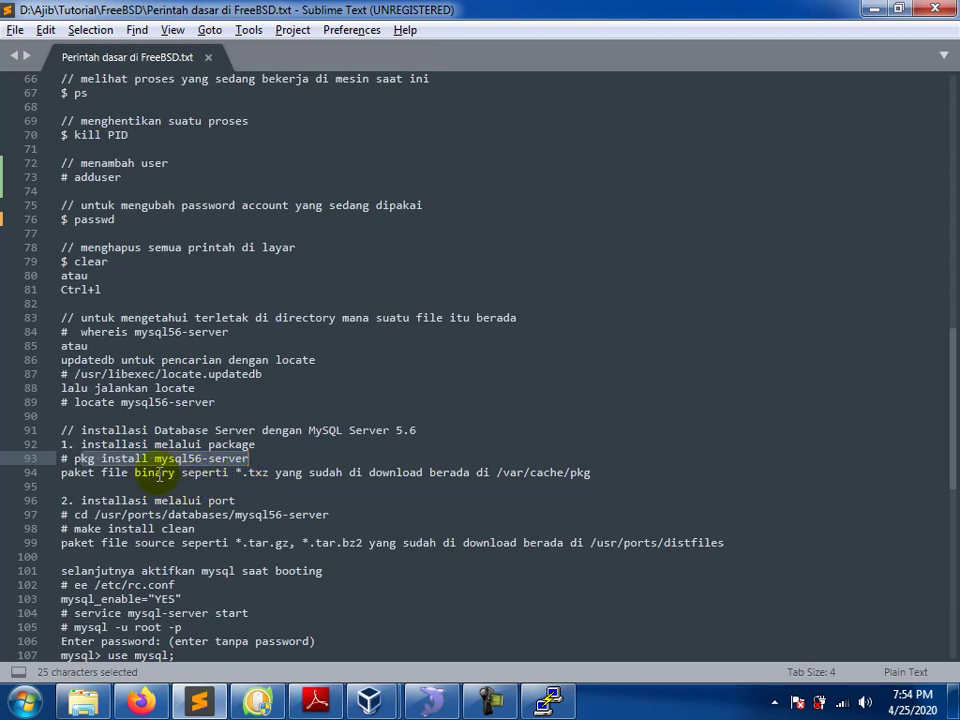
pyautogui.moveTo(62, 474); pyautogui.dragTo(240, 474)
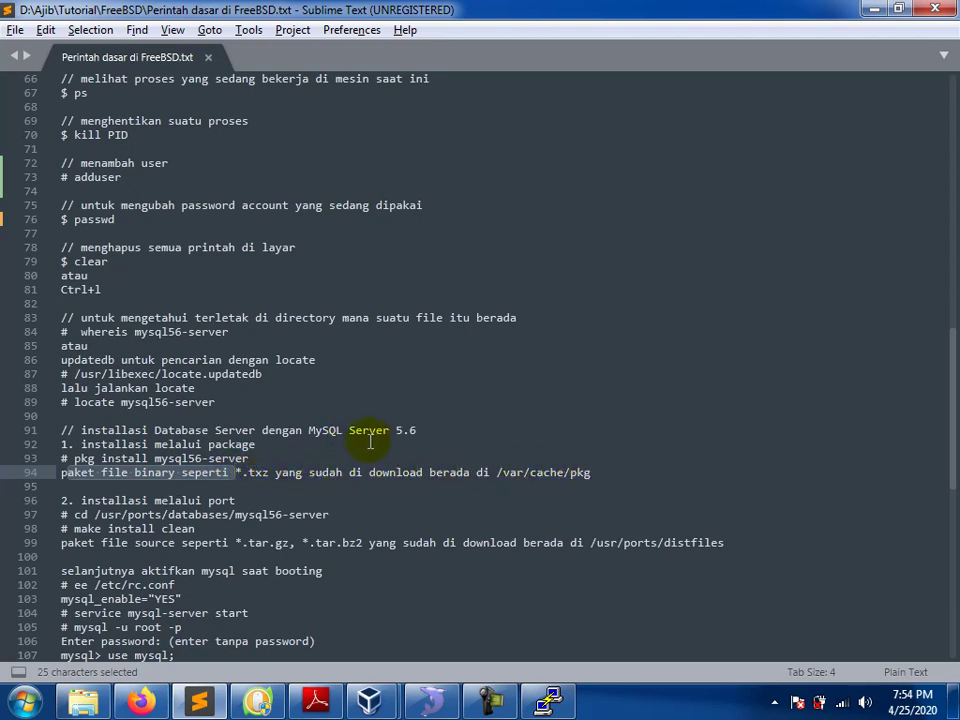
# - Highlight the package and port install methods, including the cd into the port and make install clean
pyautogui.moveTo(168, 444); pyautogui.dragTo(257, 445)
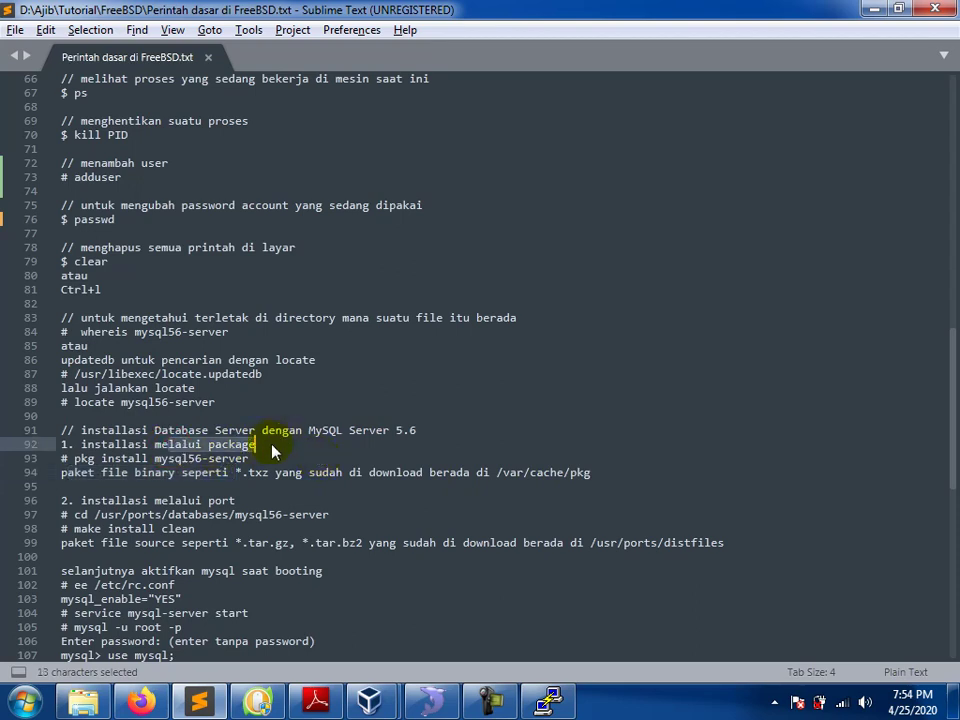
pyautogui.moveTo(168, 500); pyautogui.dragTo(227, 502)
pyautogui.doubleClick(222, 501)
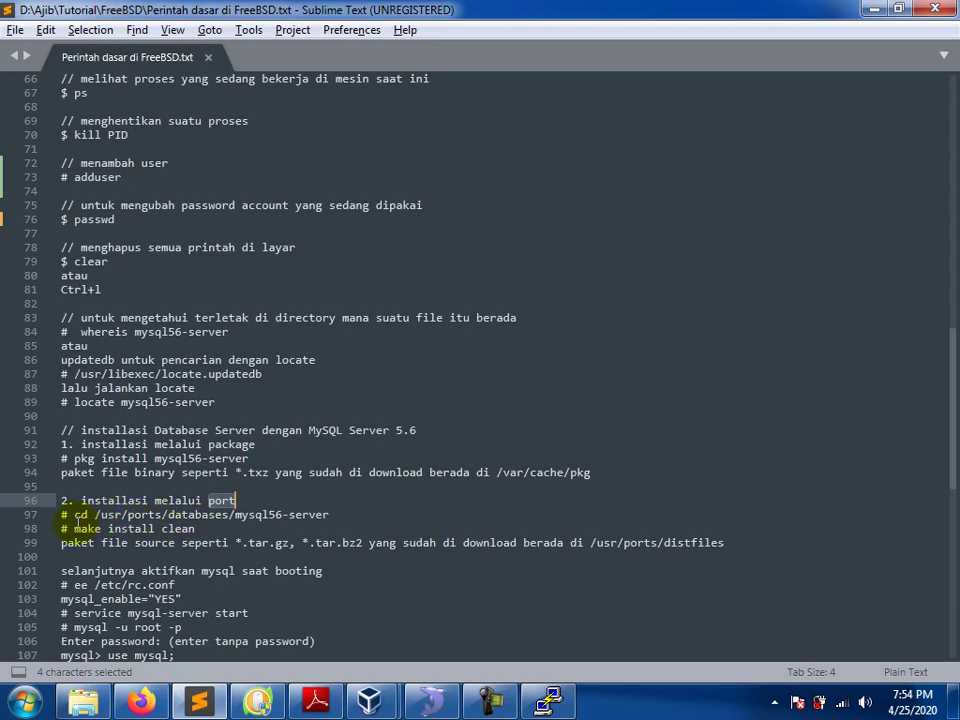
pyautogui.moveTo(74, 514); pyautogui.dragTo(340, 516)
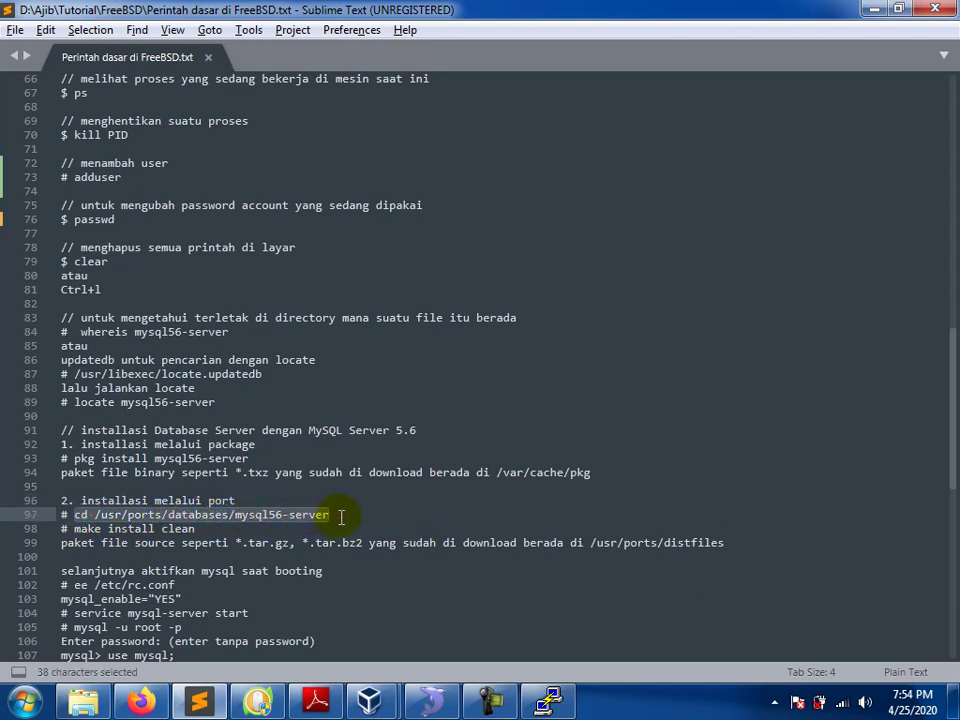
pyautogui.moveTo(74, 528); pyautogui.dragTo(203, 528)
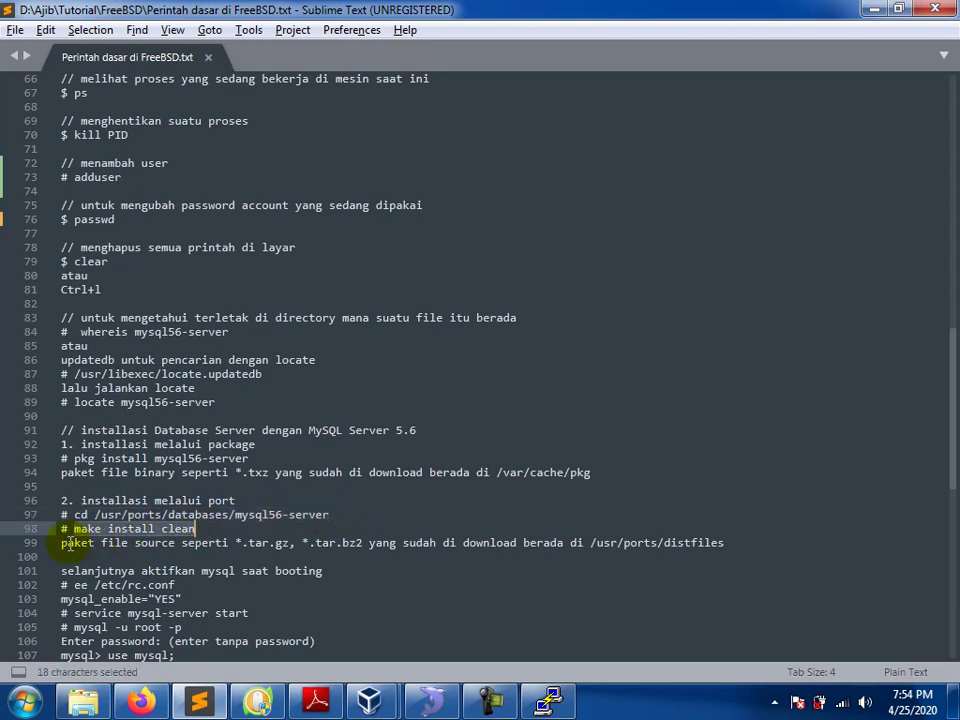
# - Highlight the source package note on line 99: binary vs source, tar archive and distfiles path
pyautogui.moveTo(61, 543); pyautogui.dragTo(152, 543)
pyautogui.doubleClick(155, 543)
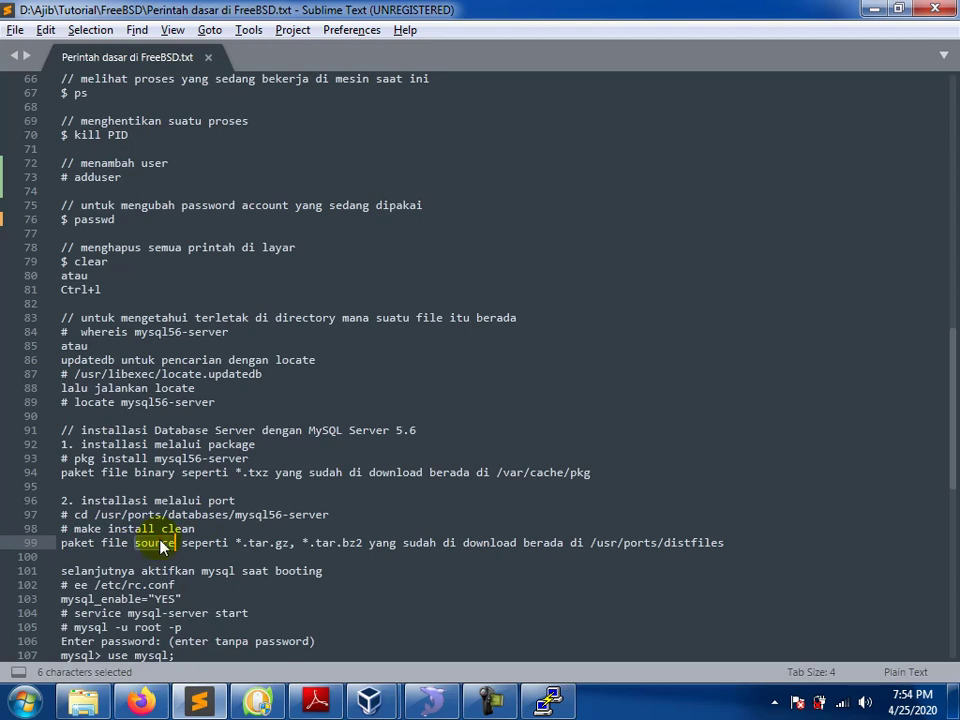
pyautogui.doubleClick(153, 472)
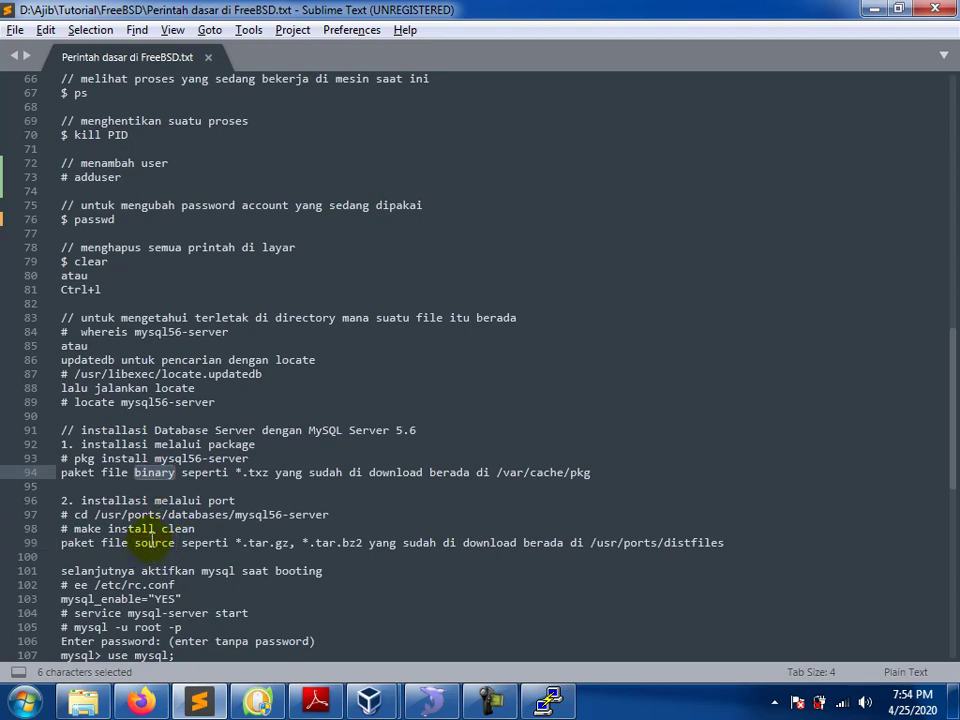
pyautogui.doubleClick(153, 543)
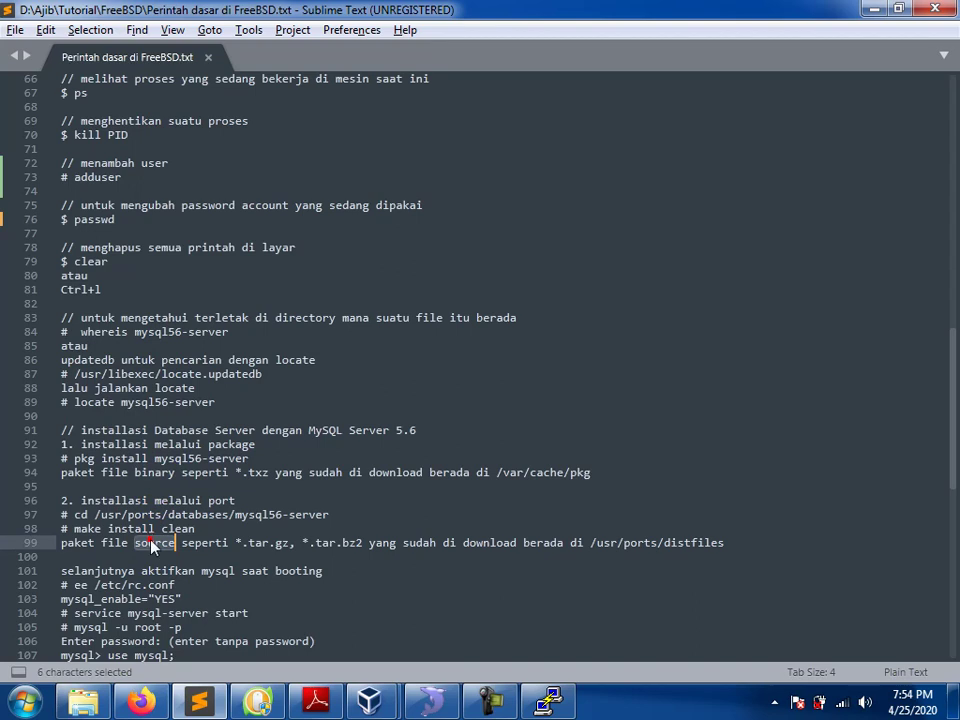
pyautogui.doubleClick(255, 545)
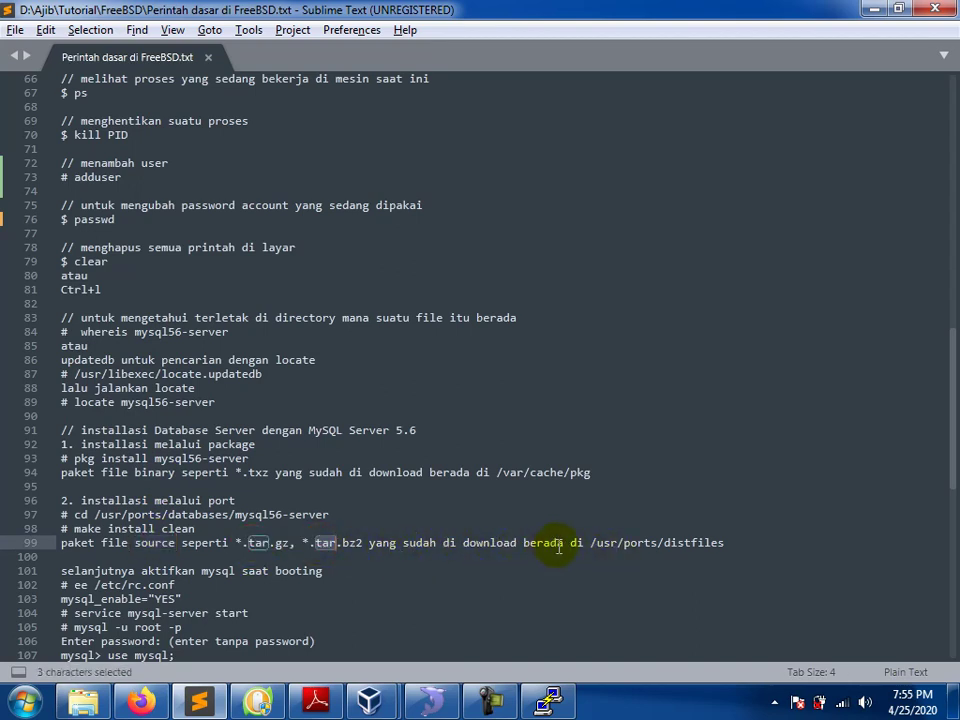
pyautogui.moveTo(705, 543); pyautogui.dragTo(604, 543)
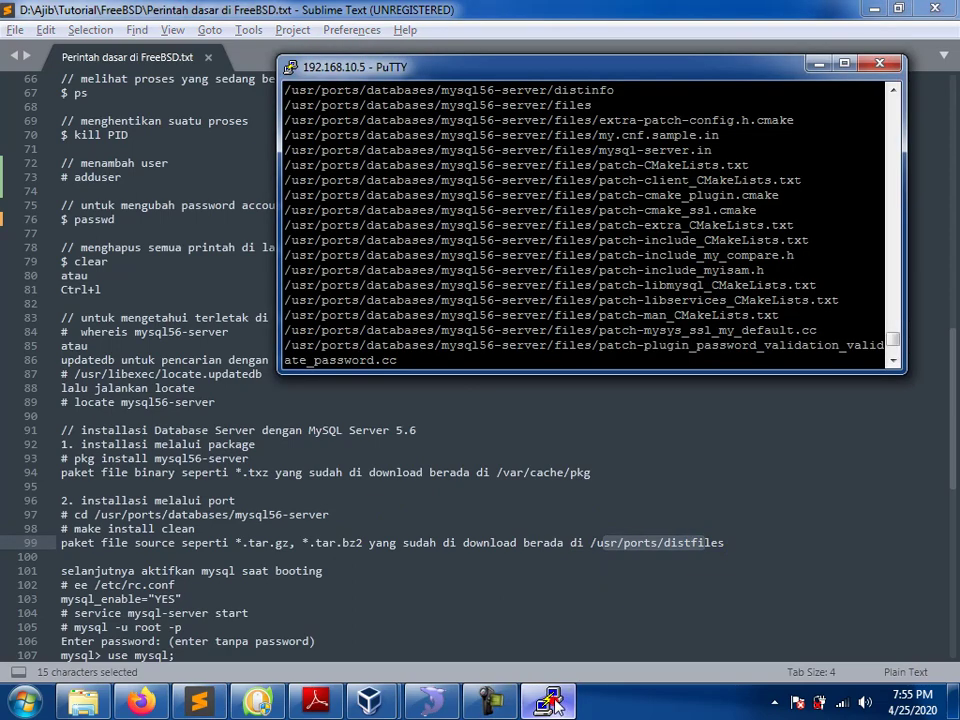
# - Move into /usr/ports and list its categories
pyautogui.hotkey('alt', 'Tab')
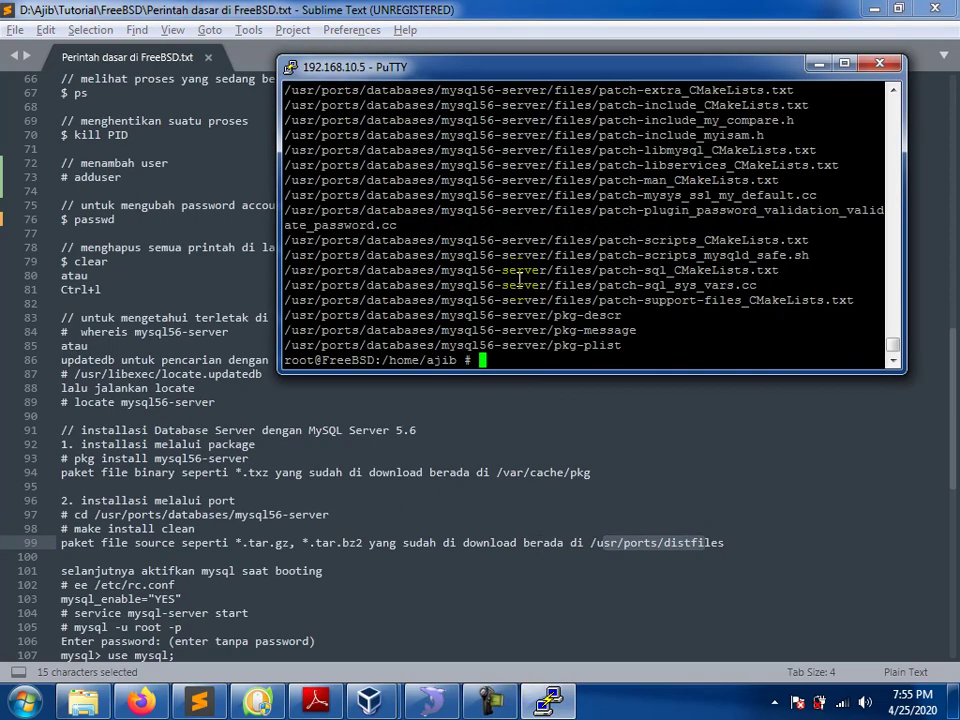
pyautogui.write('cd /')
pyautogui.write('usr/ports/')
pyautogui.press('Return')
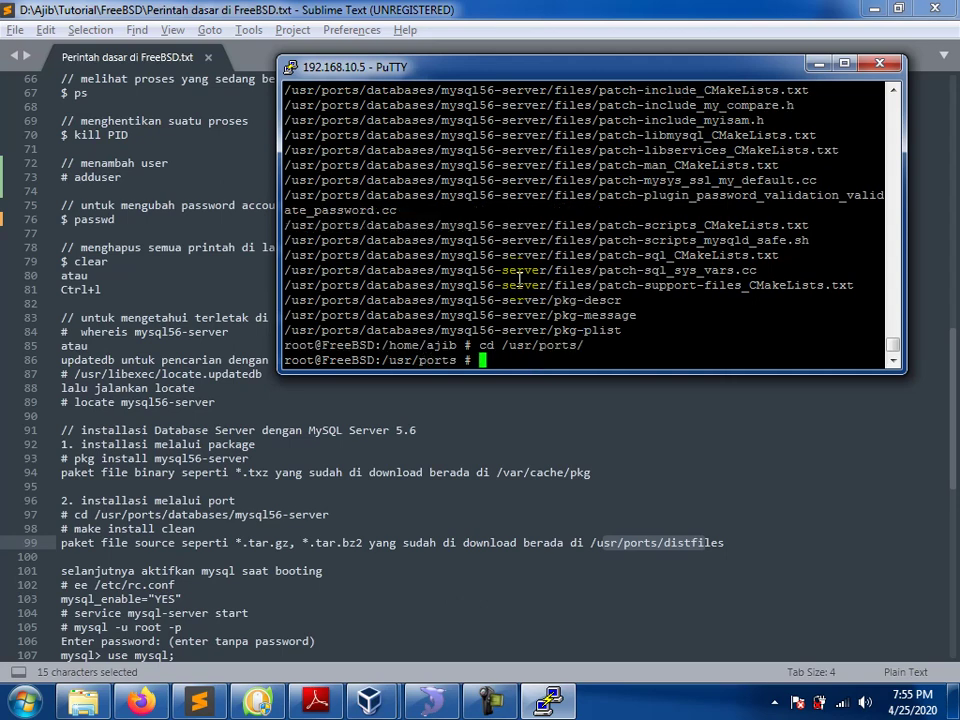
pyautogui.write('ls')
pyautogui.press('Return')
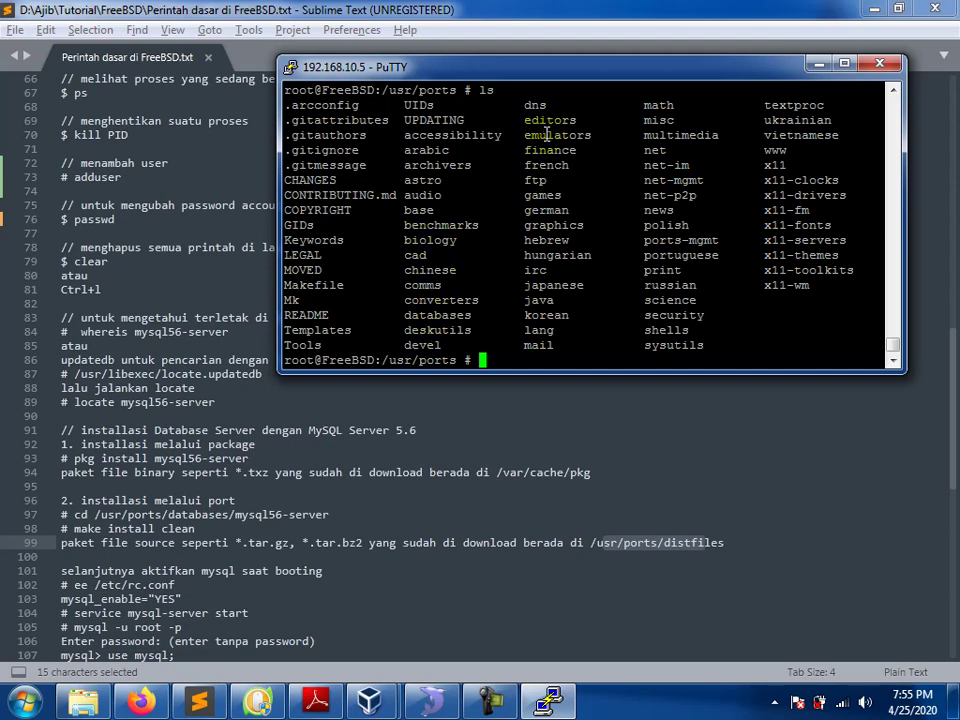
# - Enter the databases category with Tab completion and list its ports
pyautogui.doubleClick(427, 314)
pyautogui.write('cd ')
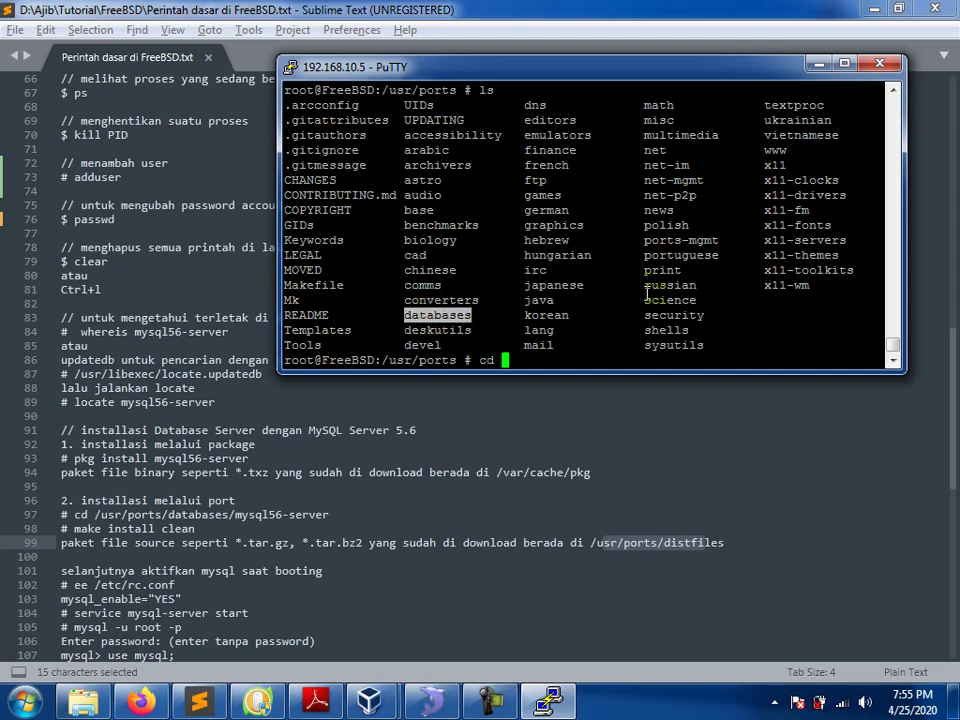
pyautogui.write('data')
pyautogui.press('Tab')
pyautogui.press('Return')
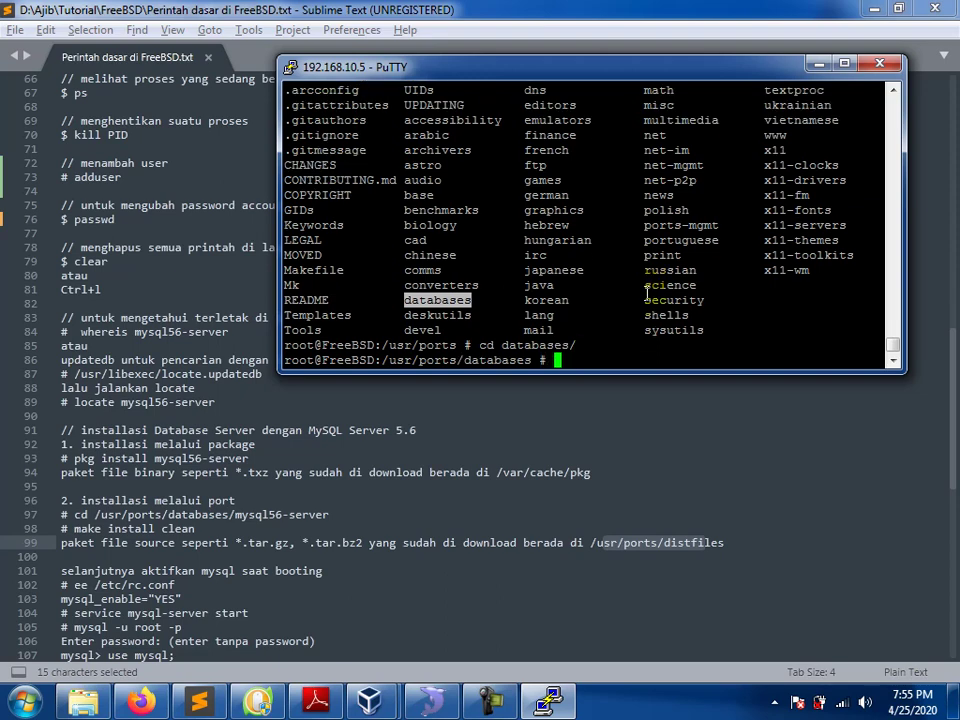
pyautogui.write('ls')
pyautogui.press('Return')
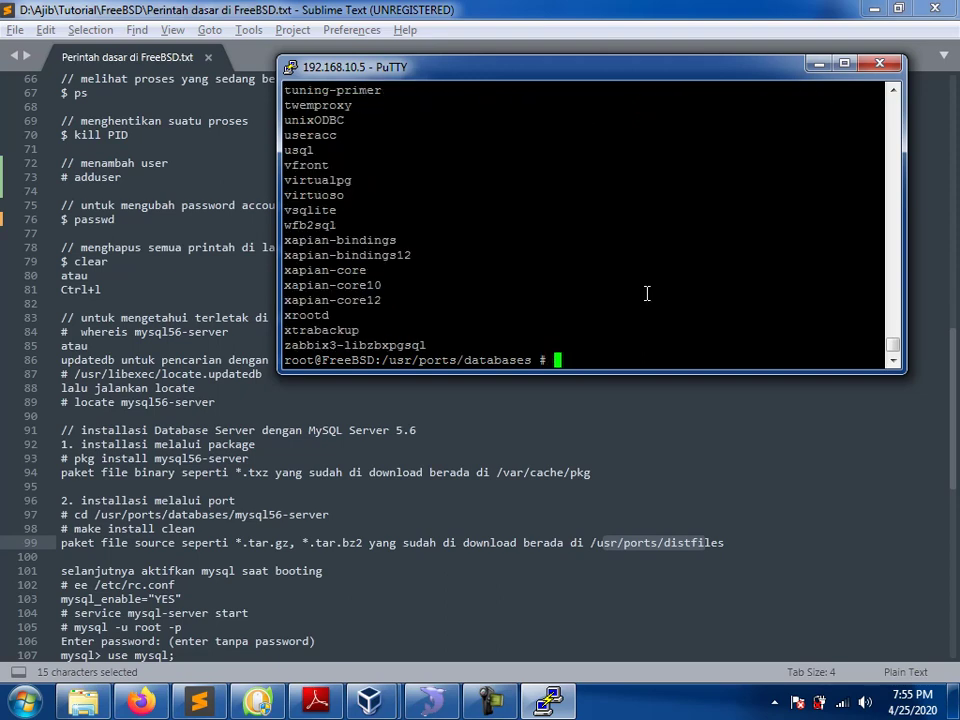
# - Scroll the databases listing and mark the mysql56-server, mysql57-server and mysql80-server entries
pyautogui.scroll(20, 490, 285)
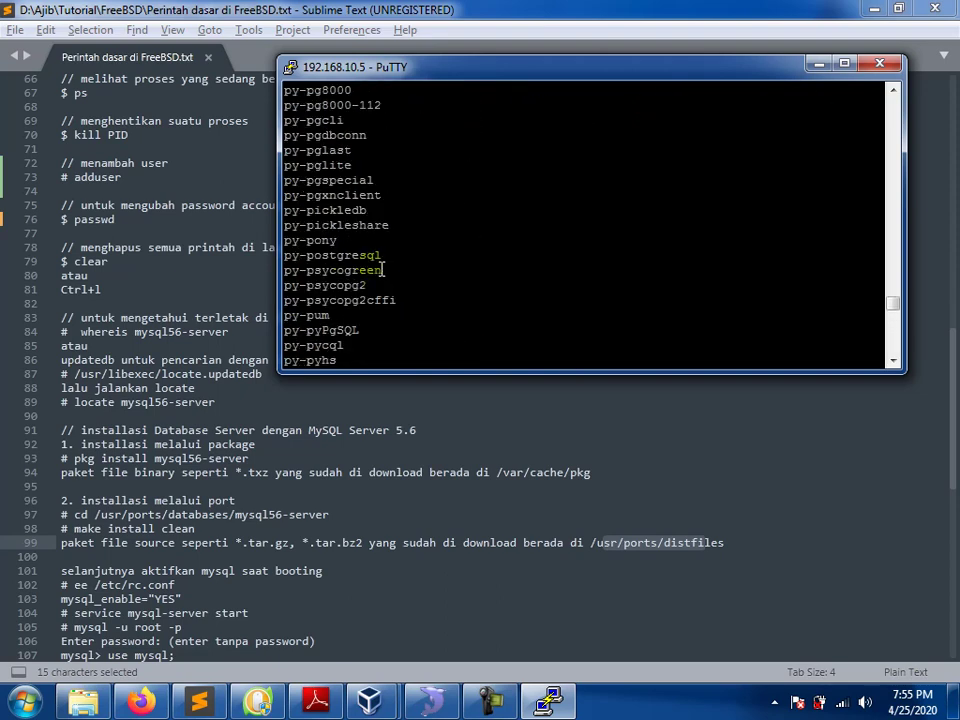
pyautogui.scroll(20, 384, 268)
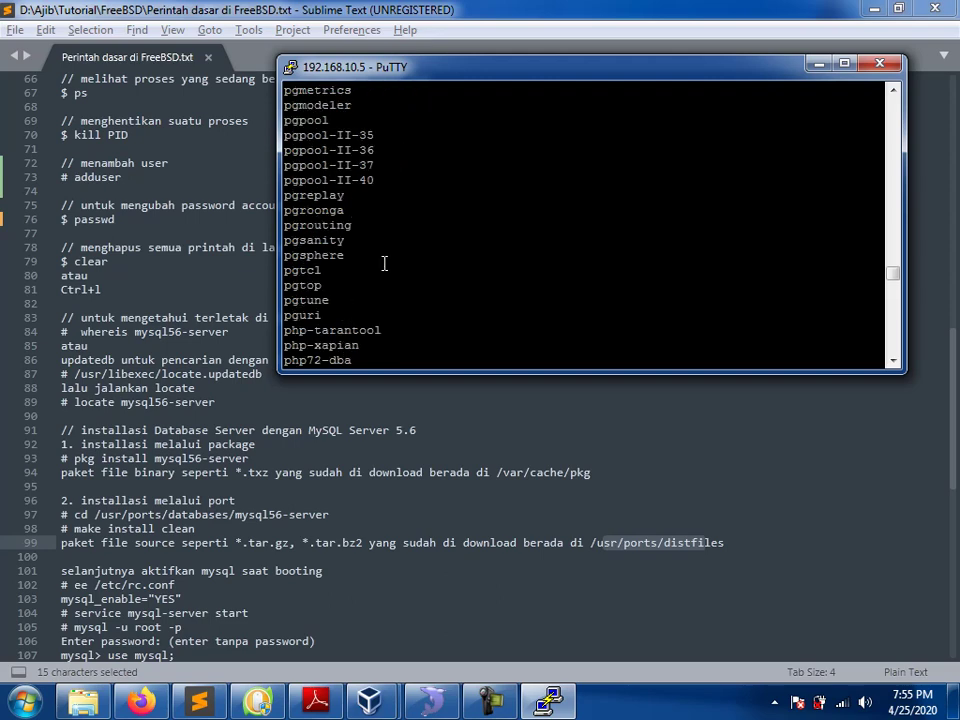
pyautogui.scroll(-15, 384, 264)
pyautogui.moveTo(285, 210); pyautogui.dragTo(337, 211)
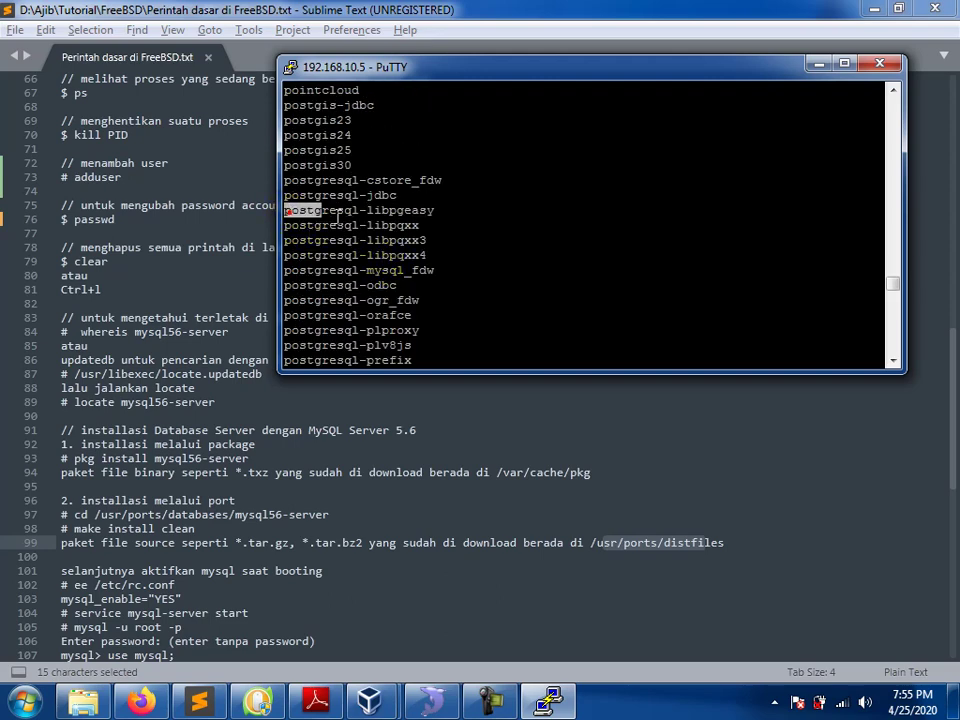
pyautogui.tripleClick(337, 211)
pyautogui.scroll(-20, 387, 257)
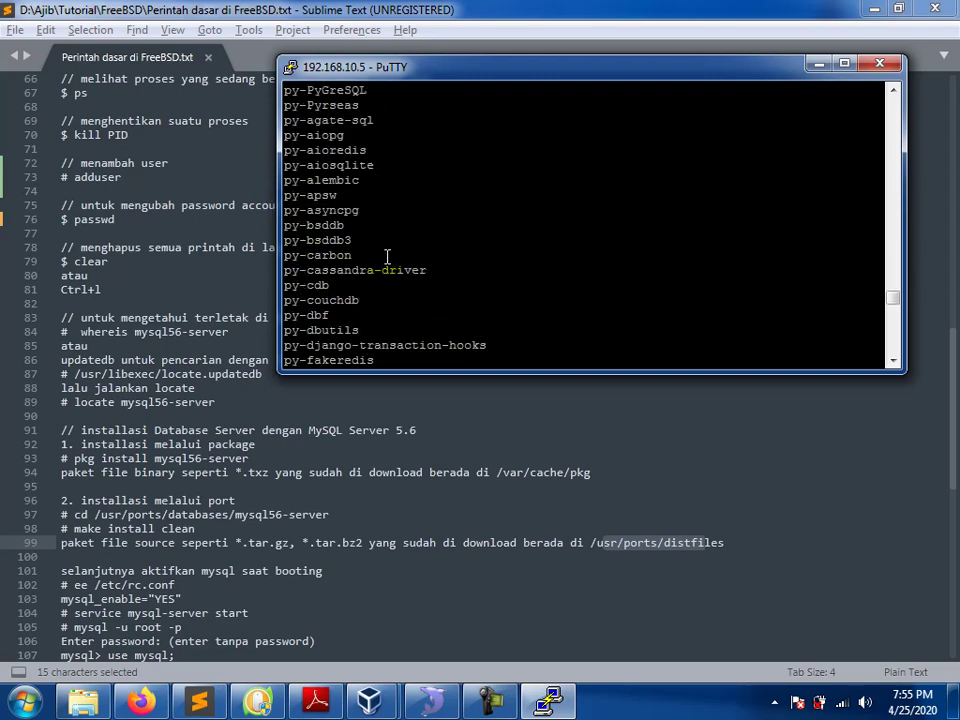
pyautogui.scroll(20, 387, 257)
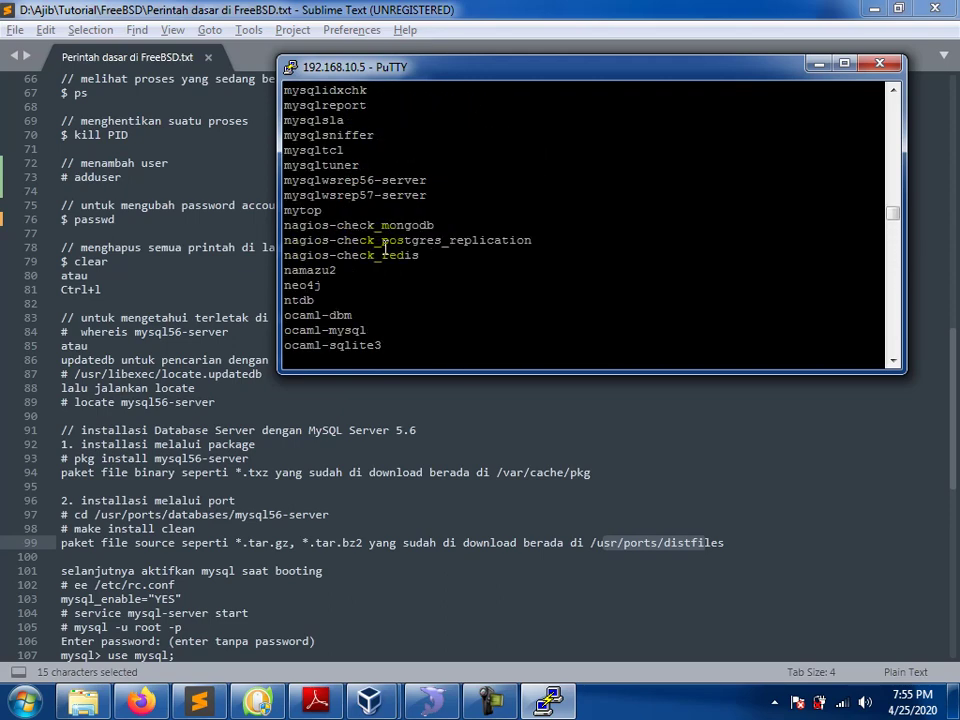
pyautogui.scroll(15, 384, 250)
pyautogui.scroll(-15, 386, 246)
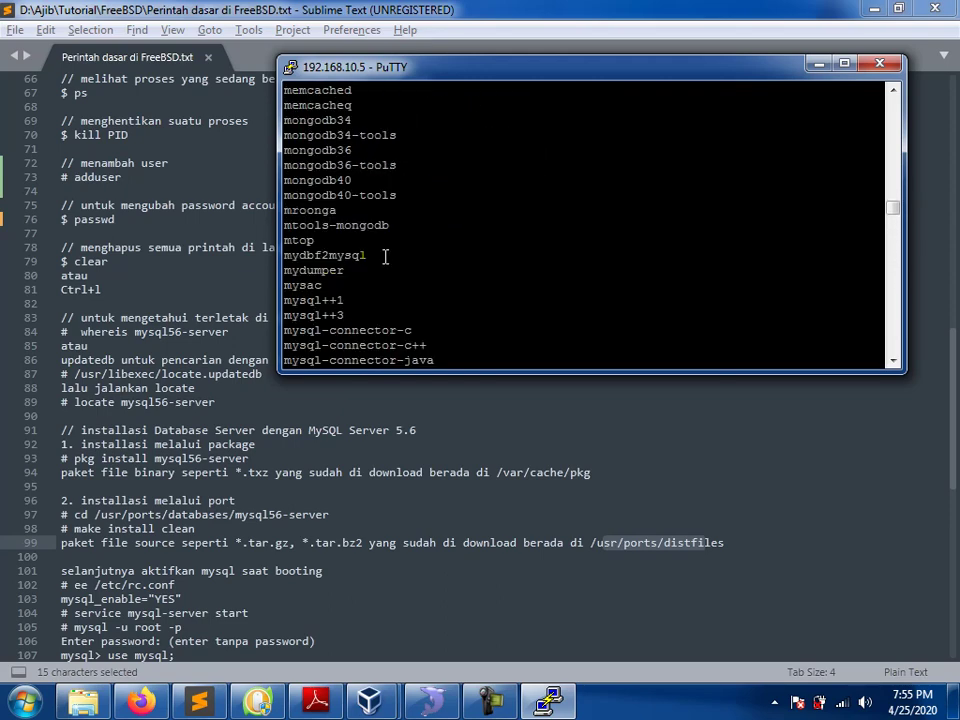
pyautogui.scroll(-6, 385, 257)
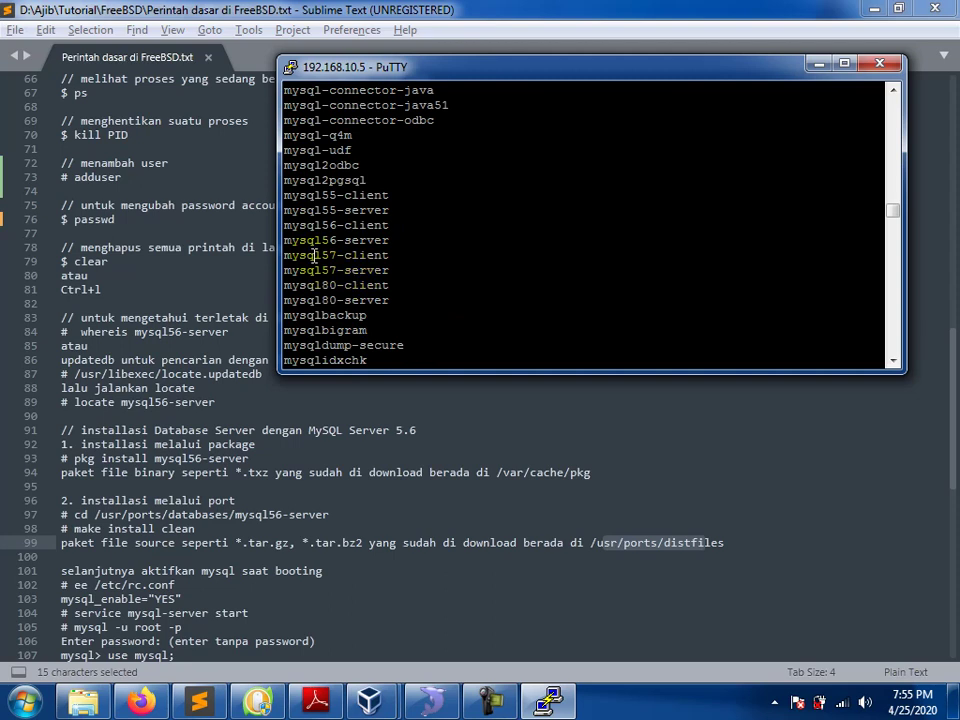
pyautogui.moveTo(284, 241); pyautogui.dragTo(371, 243)
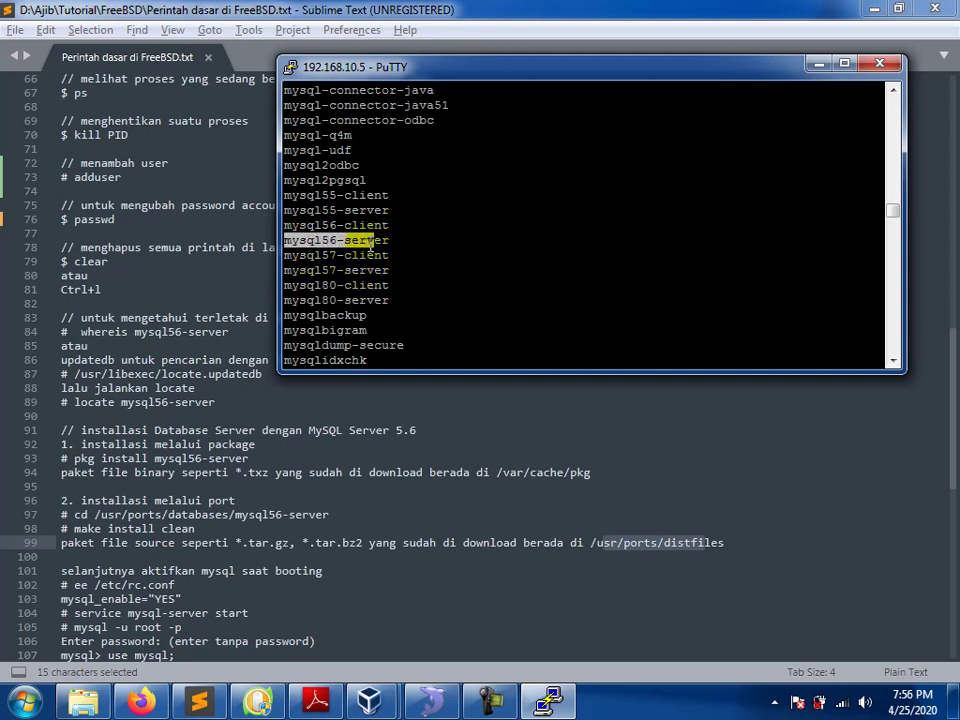
pyautogui.moveTo(292, 271); pyautogui.dragTo(357, 271)
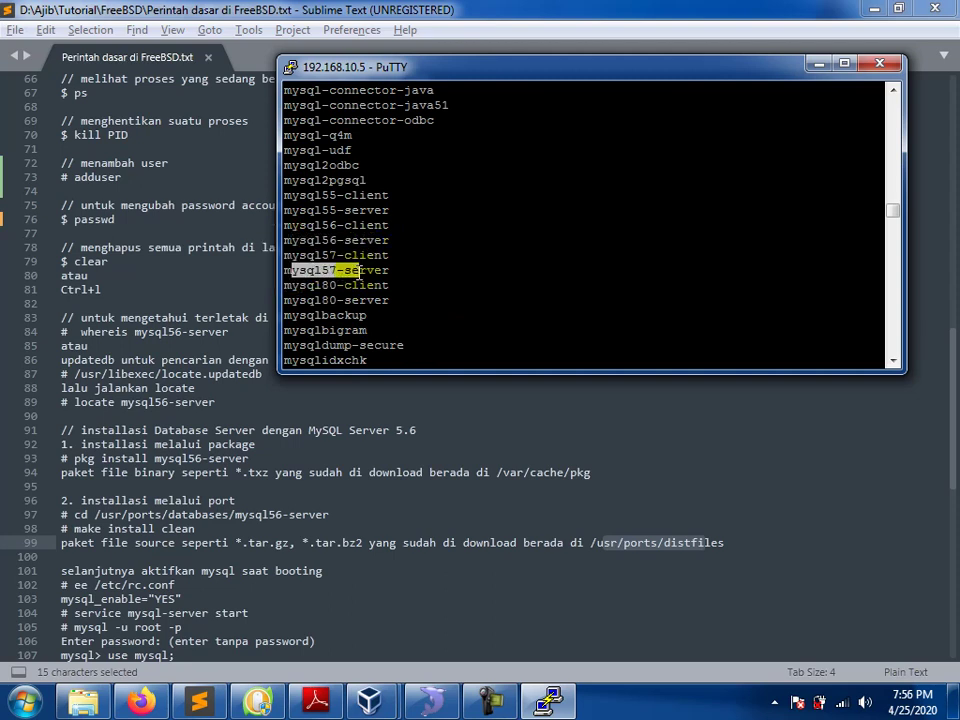
pyautogui.moveTo(290, 300); pyautogui.dragTo(362, 300)
pyautogui.click(297, 238)
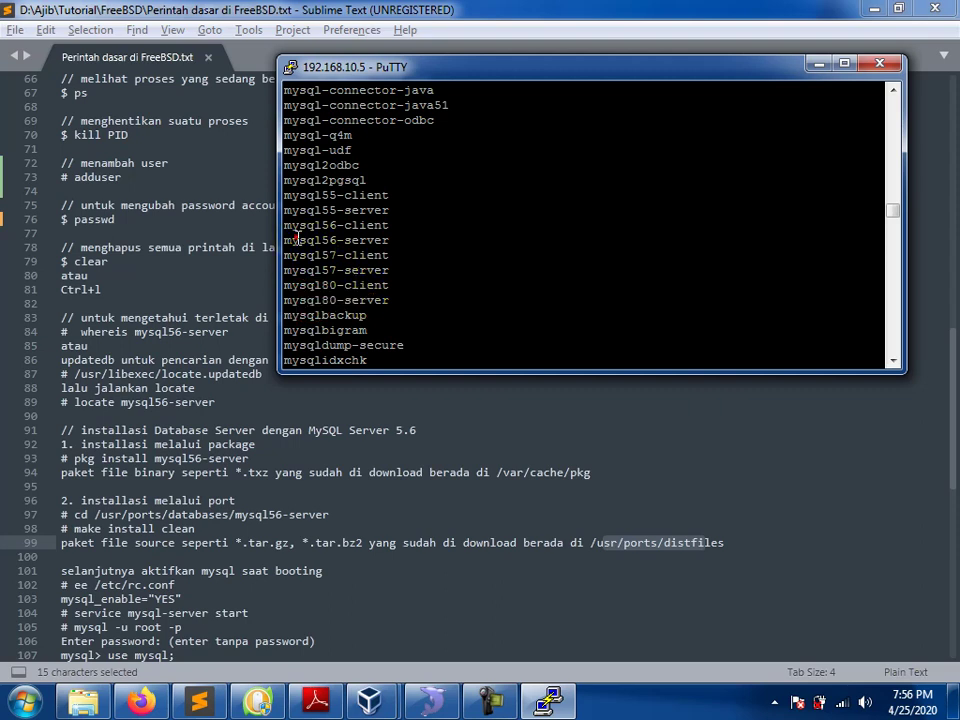
pyautogui.moveTo(296, 239); pyautogui.dragTo(386, 243)
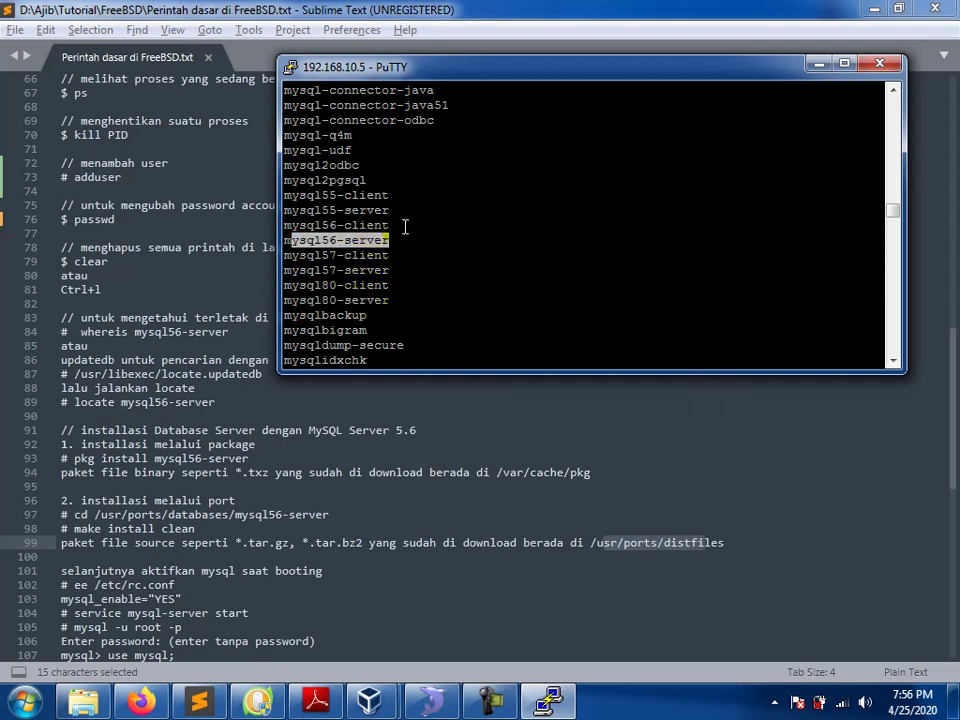
# - Scroll back over the listing and highlight mysql56-server once more before clearing the selection
pyautogui.scroll(10, 405, 227)
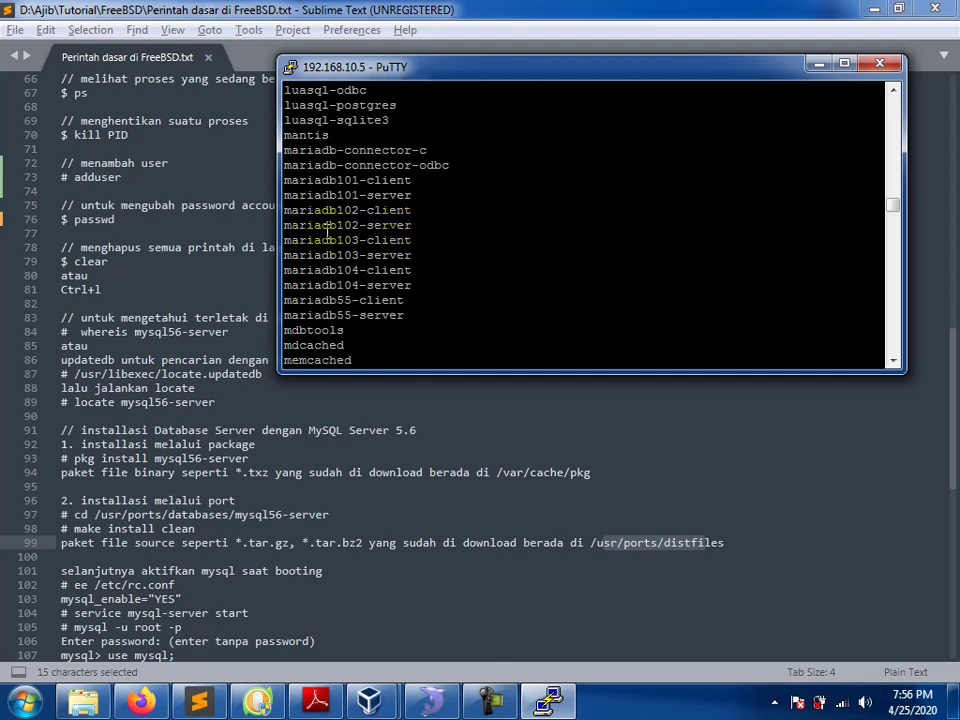
pyautogui.moveTo(306, 286); pyautogui.dragTo(369, 286)
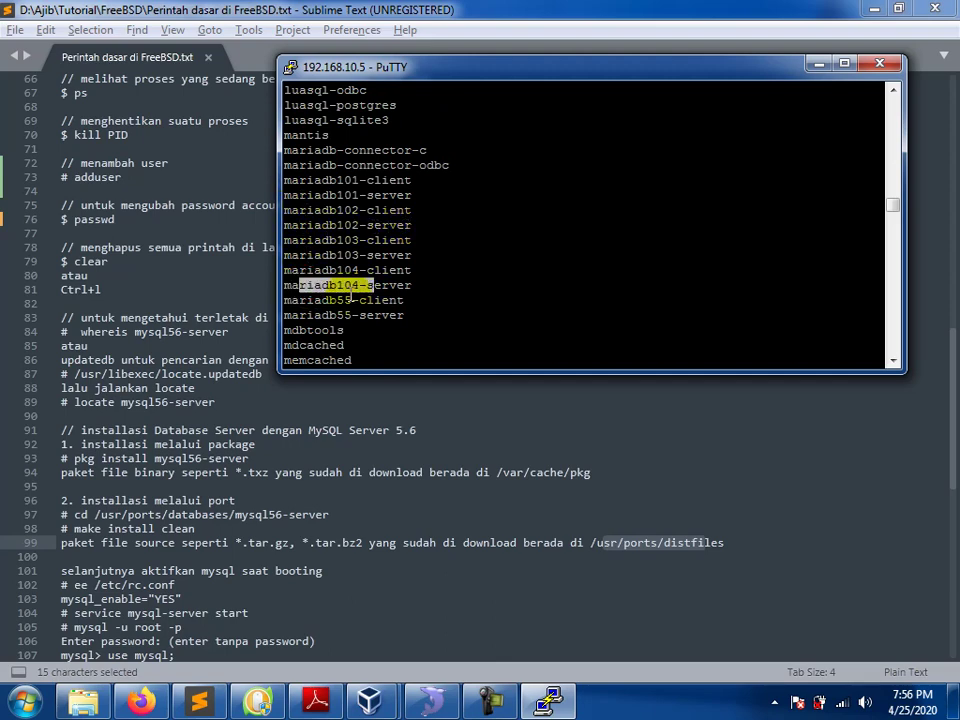
pyautogui.scroll(-15, 448, 234)
pyautogui.scroll(13, 446, 234)
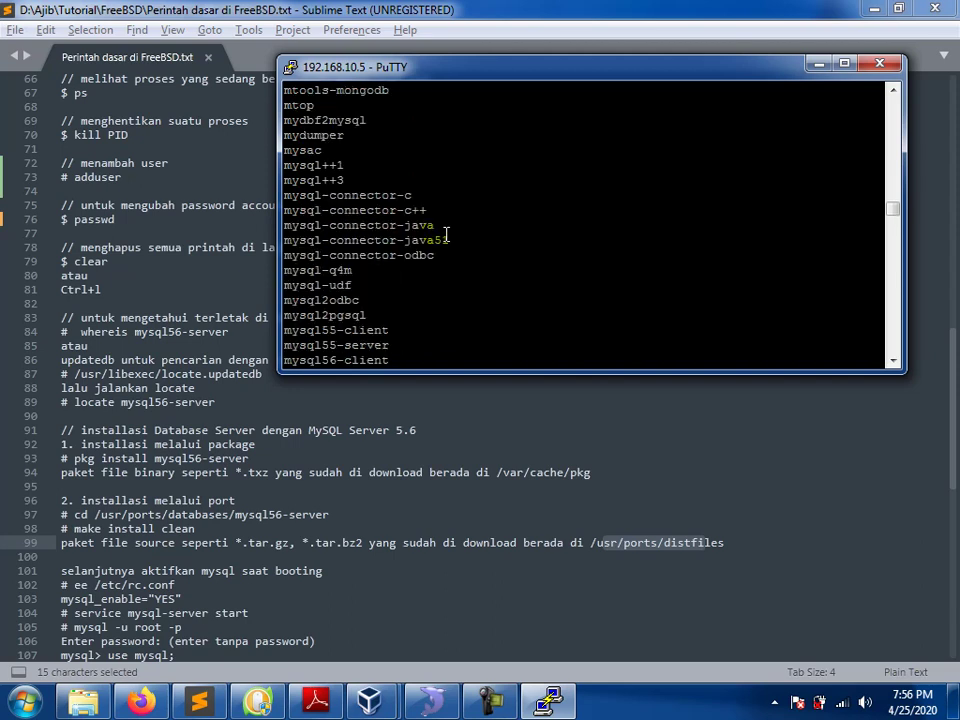
pyautogui.scroll(-6, 446, 234)
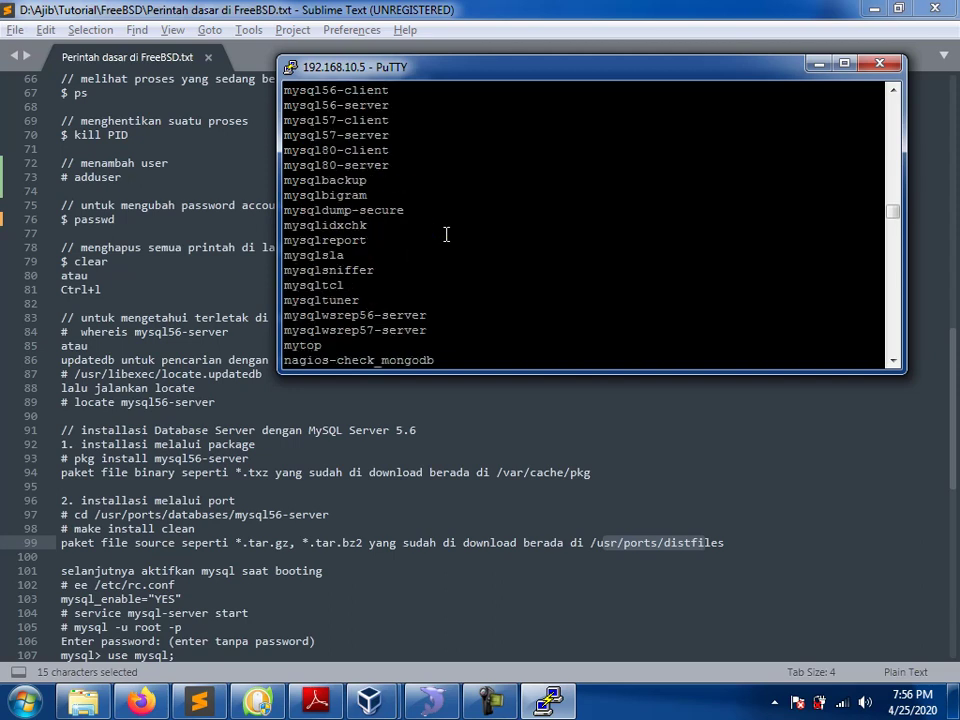
pyautogui.scroll(3, 446, 234)
pyautogui.moveTo(291, 240); pyautogui.dragTo(373, 240)
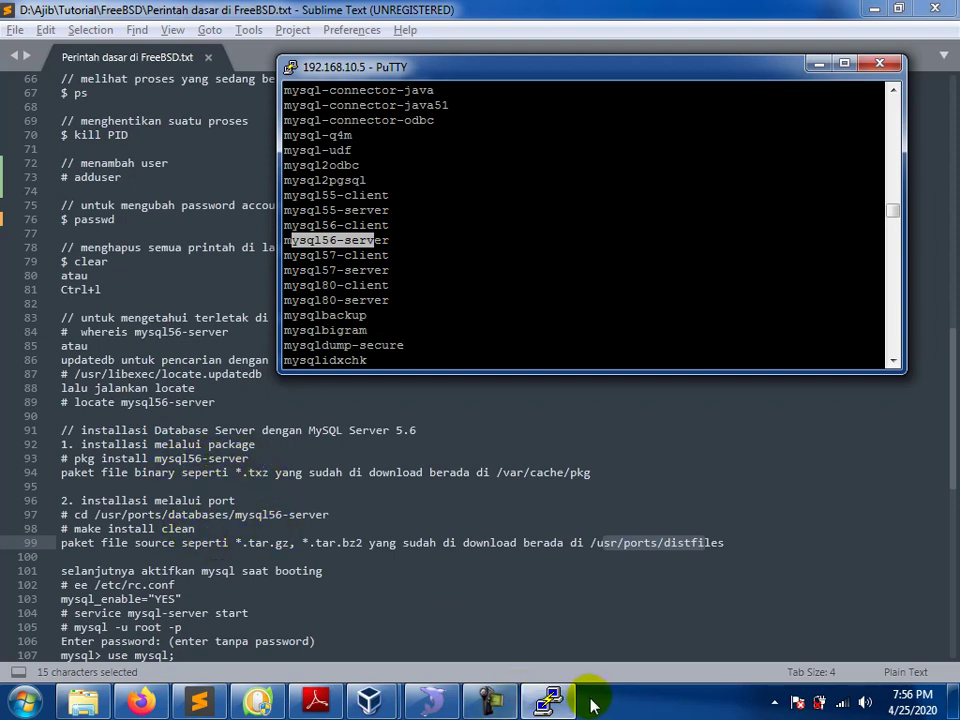
pyautogui.click(463, 236)
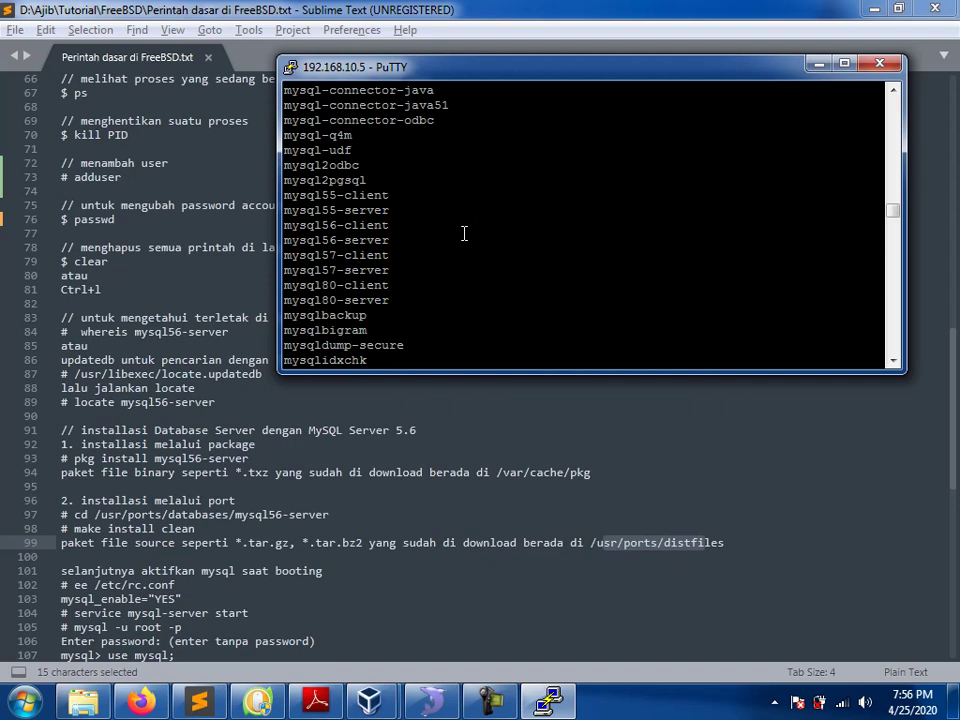
# - Clear the screen, run pkg install mysql56-server, and answer y to bootstrap pkg
pyautogui.hotkey('ctrl', 'l')
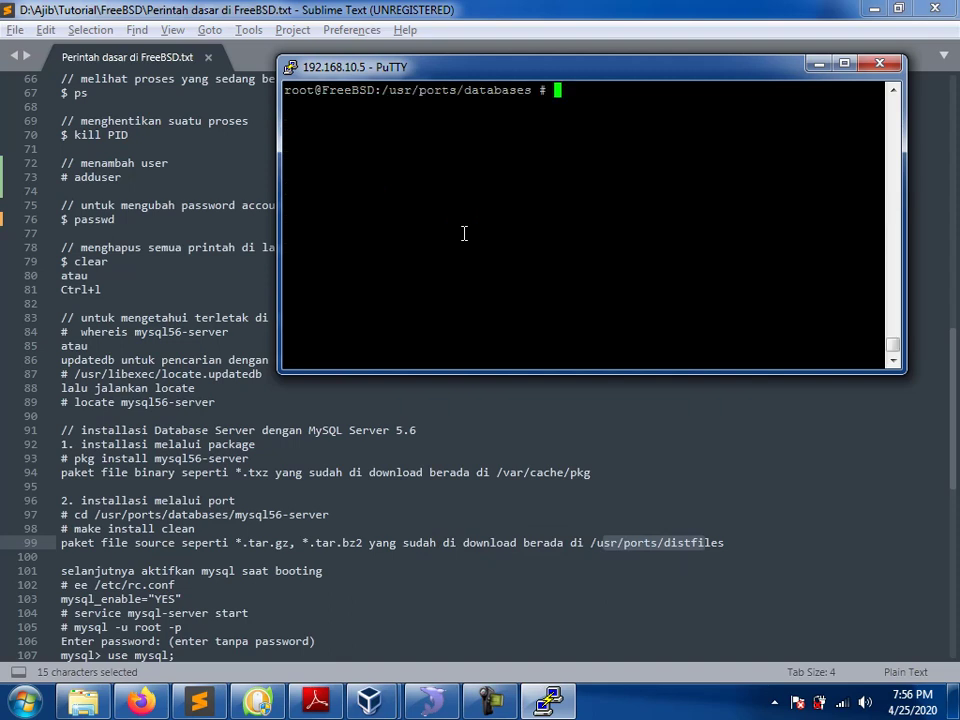
pyautogui.write('pkg install ')
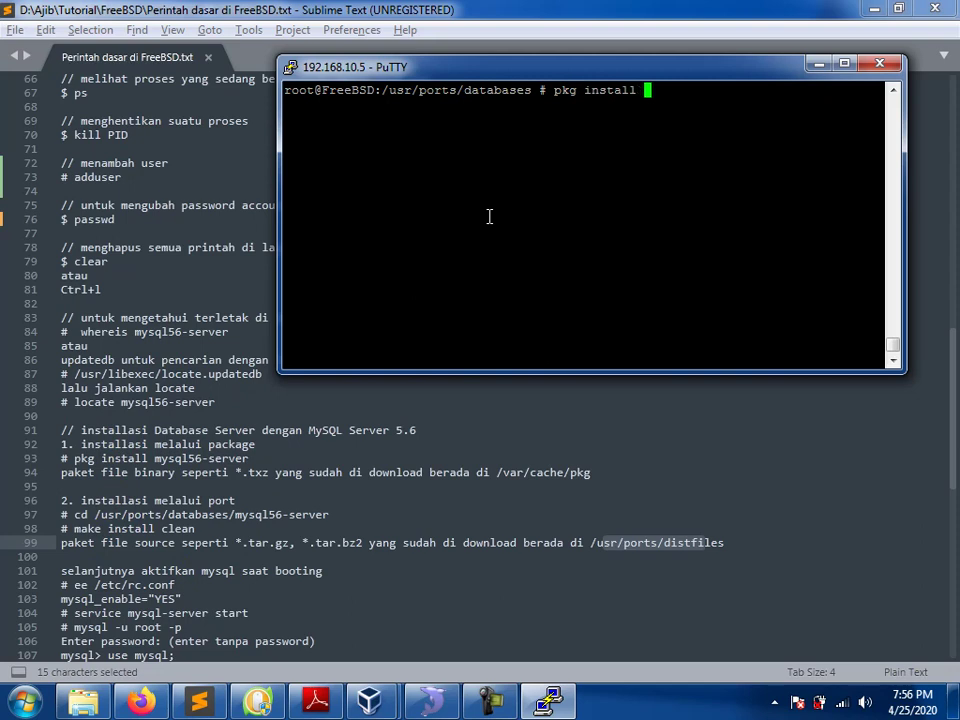
pyautogui.write('mysql56-se')
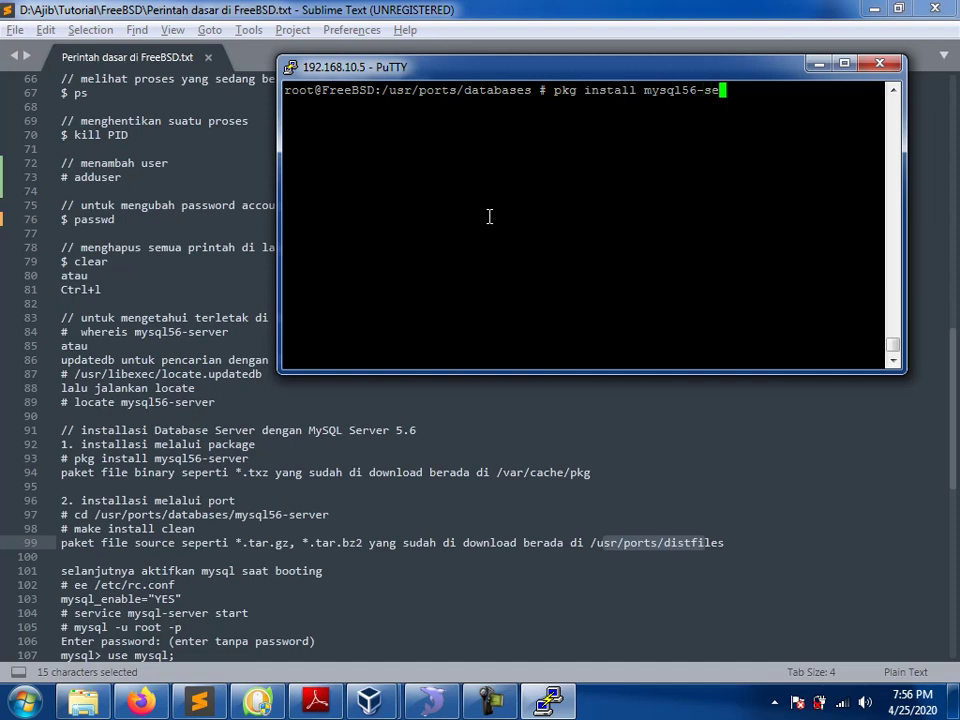
pyautogui.write('rver')
pyautogui.press('Return')
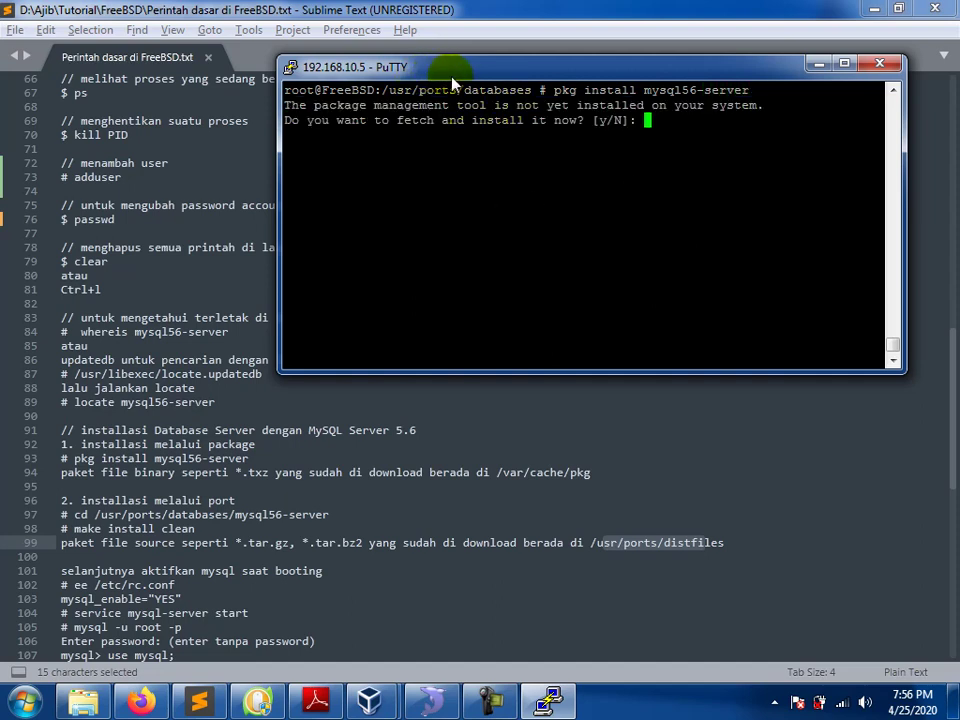
pyautogui.moveTo(452, 78); pyautogui.dragTo(445, 84)
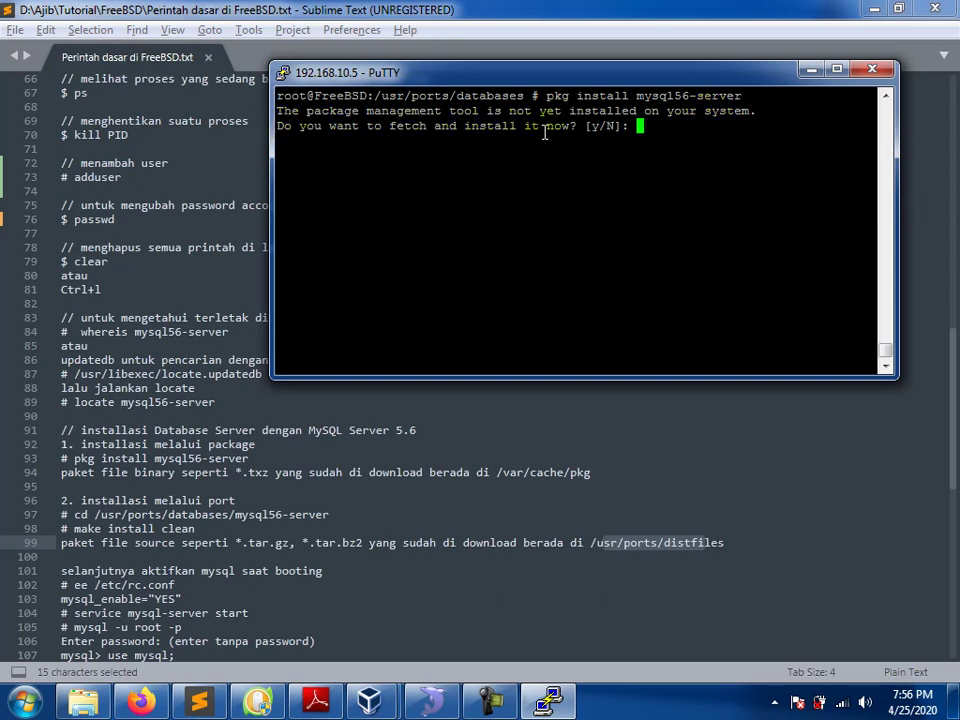
pyautogui.write('y')
pyautogui.press('Return')
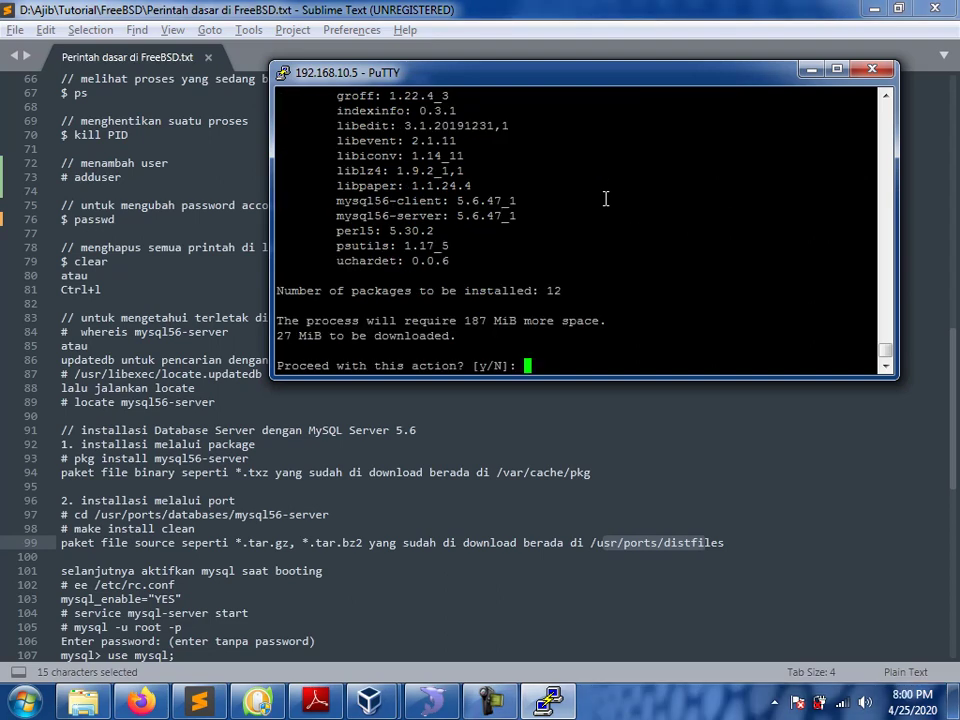
# - Answer y to confirm installing the 12 mysql56 packages, after stretching the PuTTY window taller
pyautogui.write('y')
pyautogui.scroll(6, 605, 200)
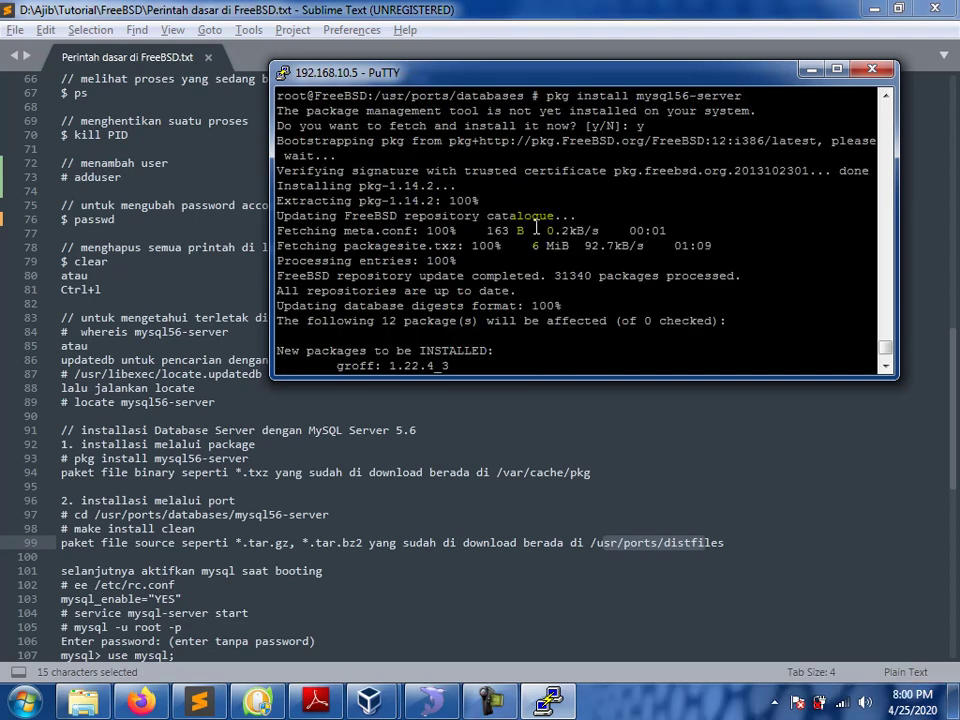
pyautogui.scroll(-6, 605, 230)
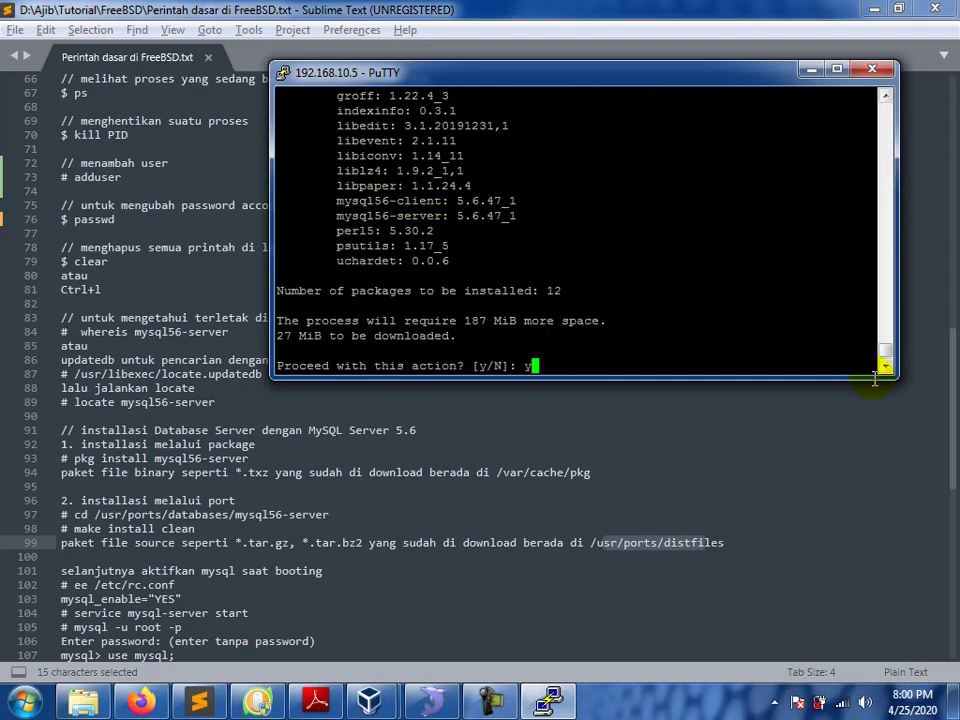
pyautogui.moveTo(837, 377); pyautogui.dragTo(838, 527)
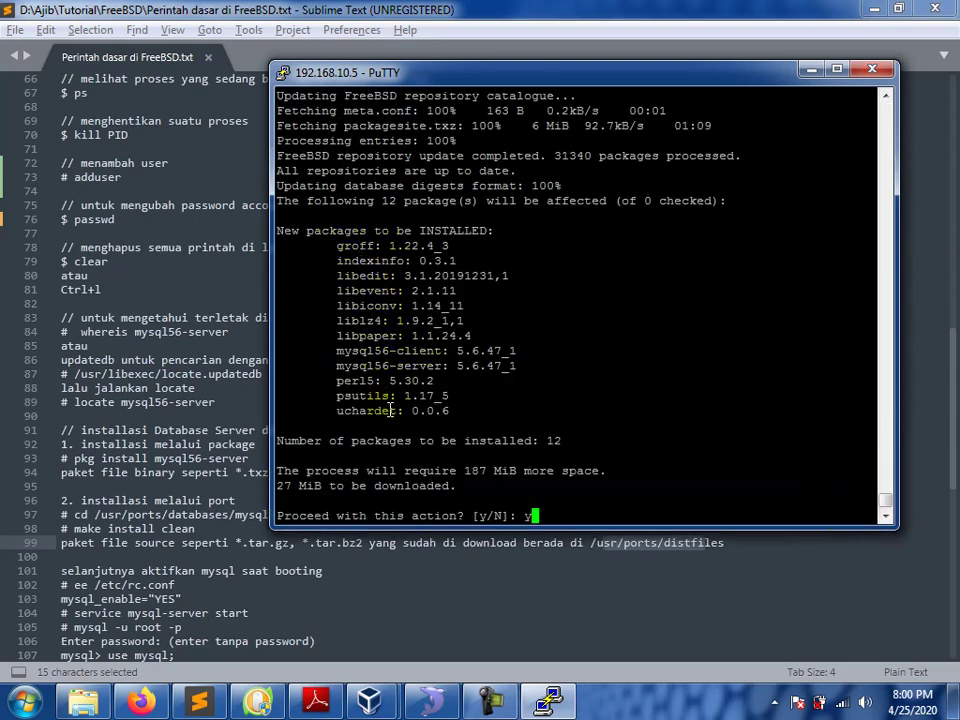
pyautogui.moveTo(343, 366); pyautogui.dragTo(427, 351)
pyautogui.click(596, 447)
pyautogui.press('Return')
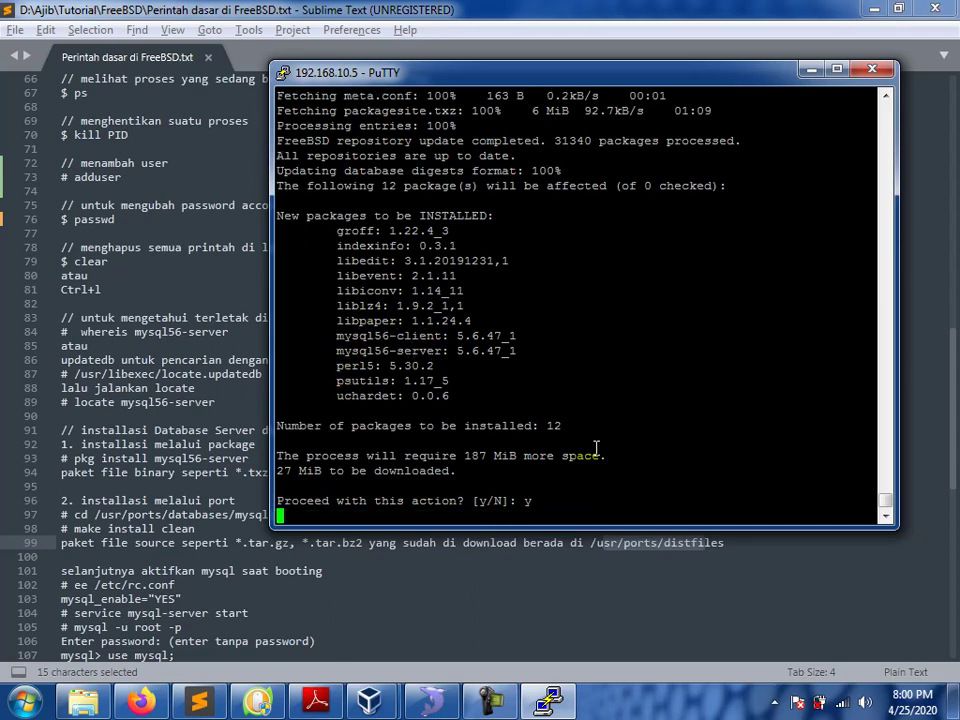
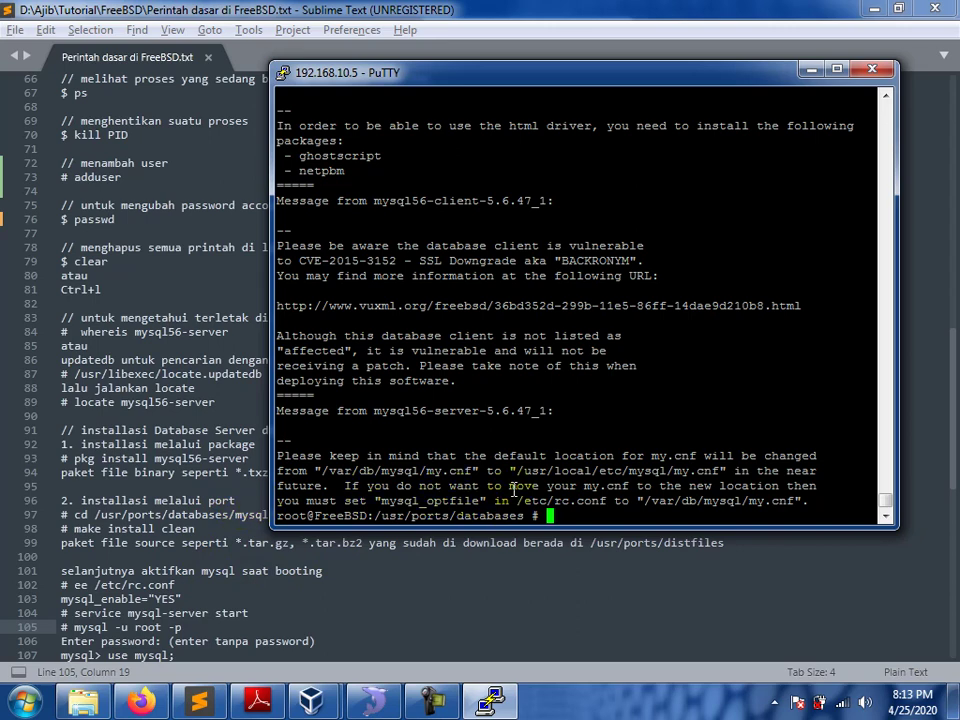
# - Run 'ee /etc/rc.conf' from the notes and move the cursor to the blank last line
pyautogui.click(178, 585)
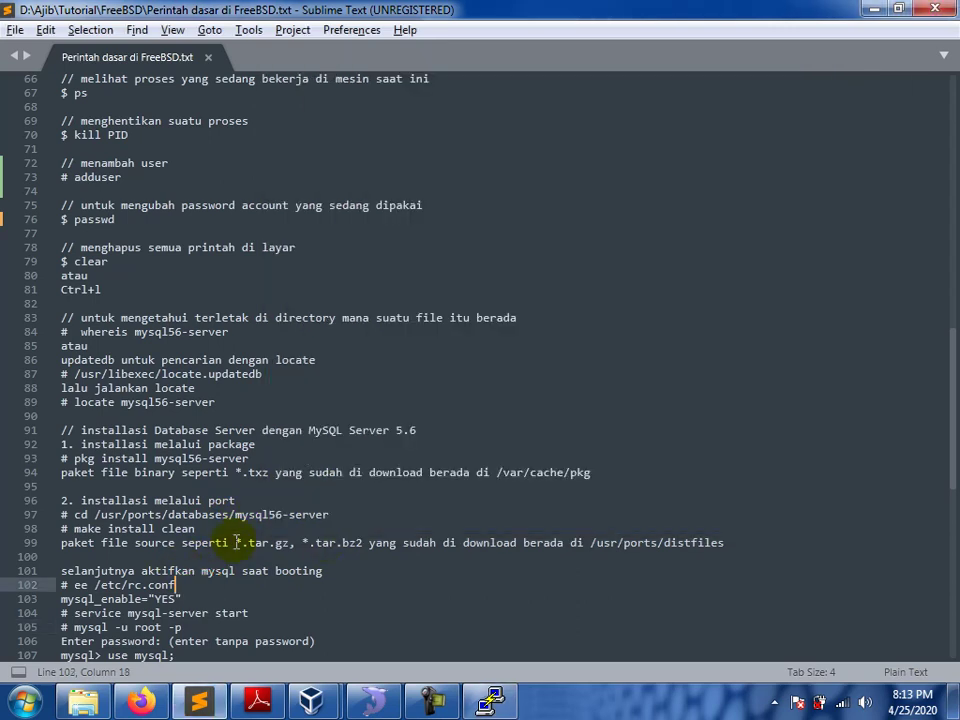
pyautogui.scroll(-2, 237, 543)
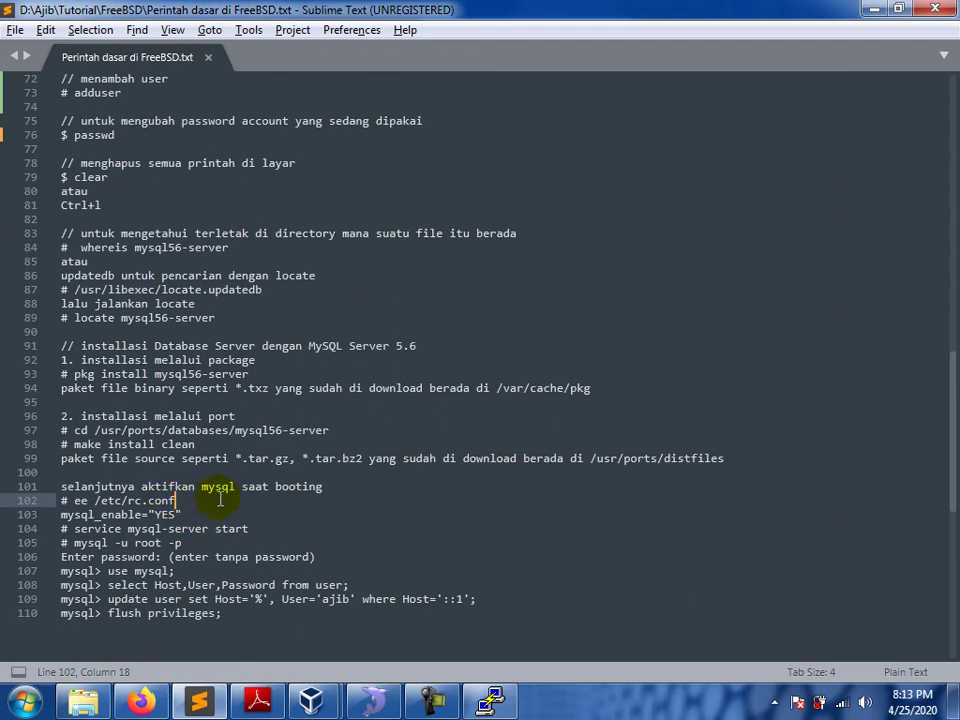
pyautogui.moveTo(190, 503); pyautogui.dragTo(73, 501)
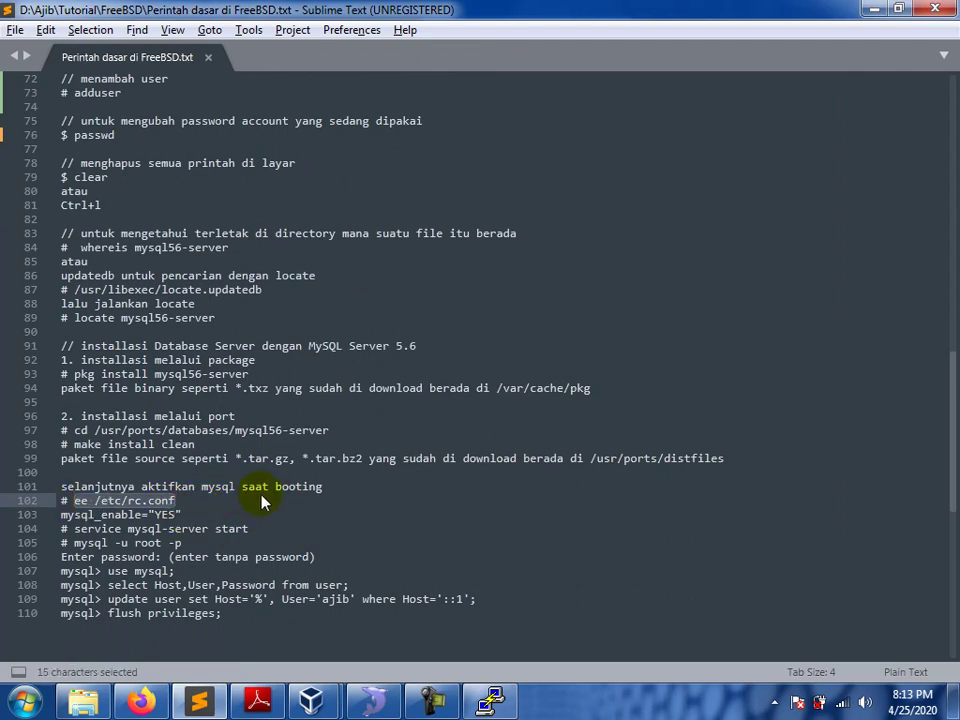
pyautogui.rightClick(145, 500)
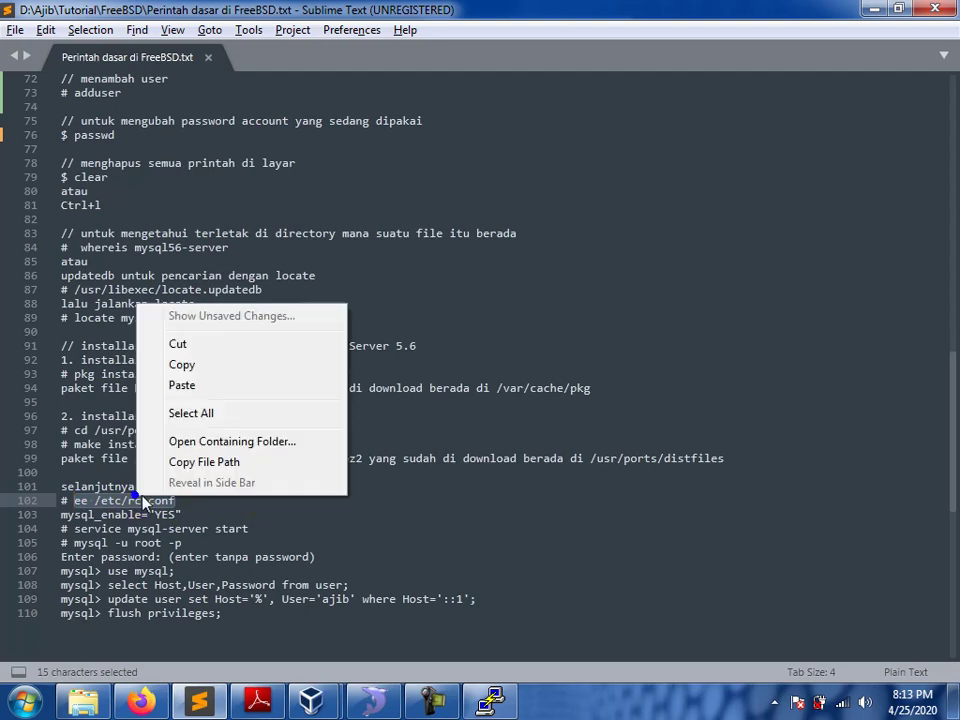
pyautogui.click(203, 363)
pyautogui.hotkey('alt', 'Tab')
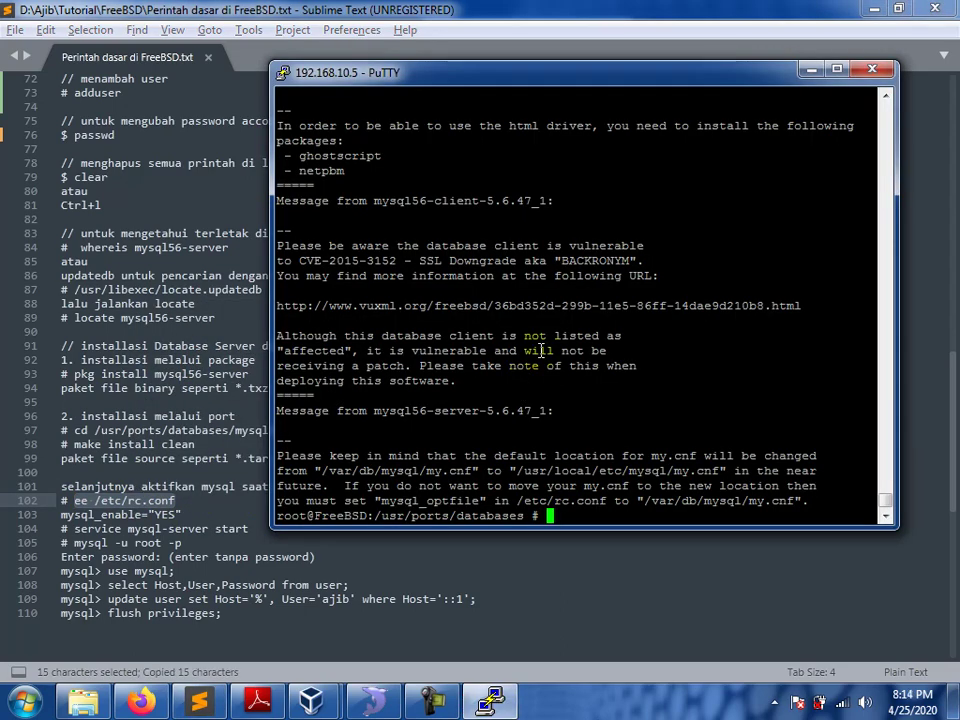
pyautogui.rightClick(575, 281)
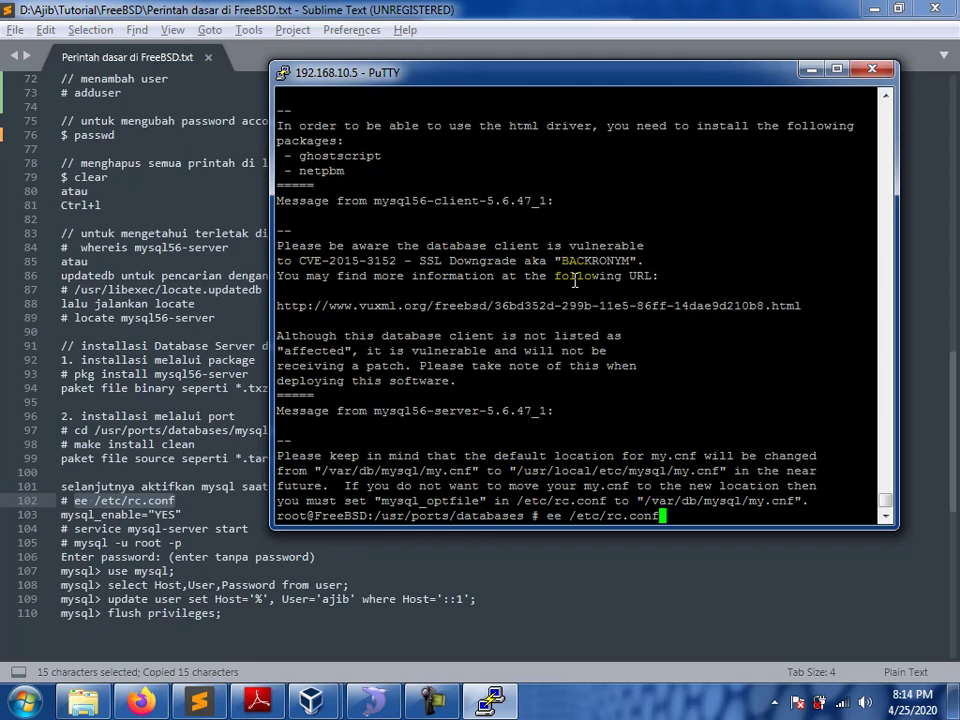
pyautogui.press('Return')
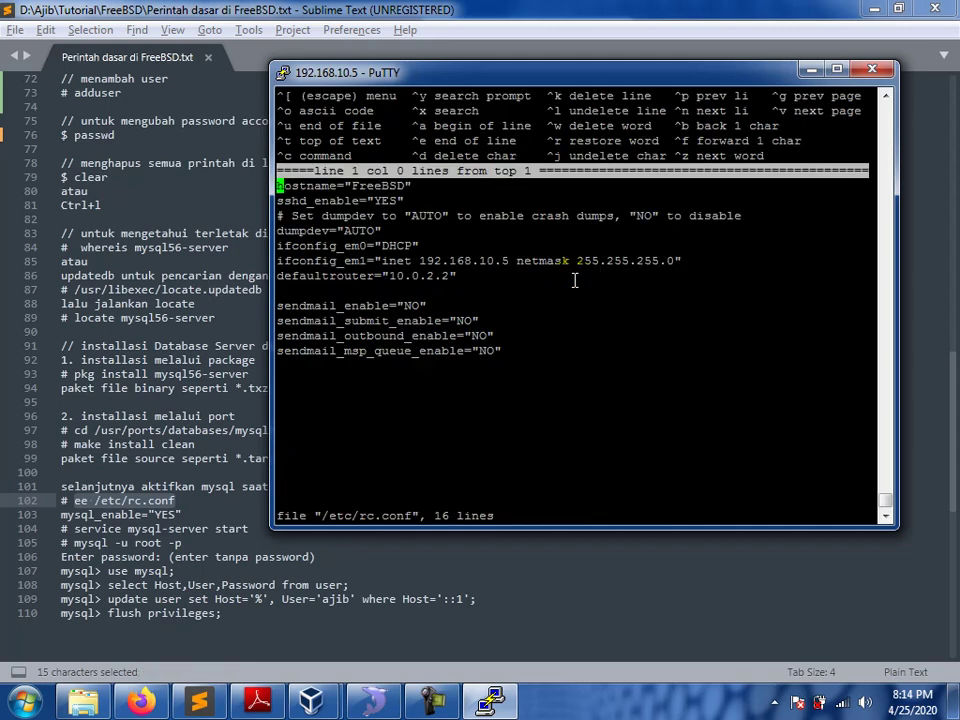
pyautogui.press('Down')
pyautogui.press('Down')
pyautogui.press('Down')
pyautogui.press('Down')
pyautogui.press('Down')
pyautogui.press('Down')
pyautogui.press('Down')
pyautogui.press('Down')
pyautogui.press('Down')
pyautogui.press('Down')
pyautogui.press('Down')
pyautogui.press('Down')
pyautogui.press('Down')
pyautogui.press('Down')
pyautogui.press('Down')
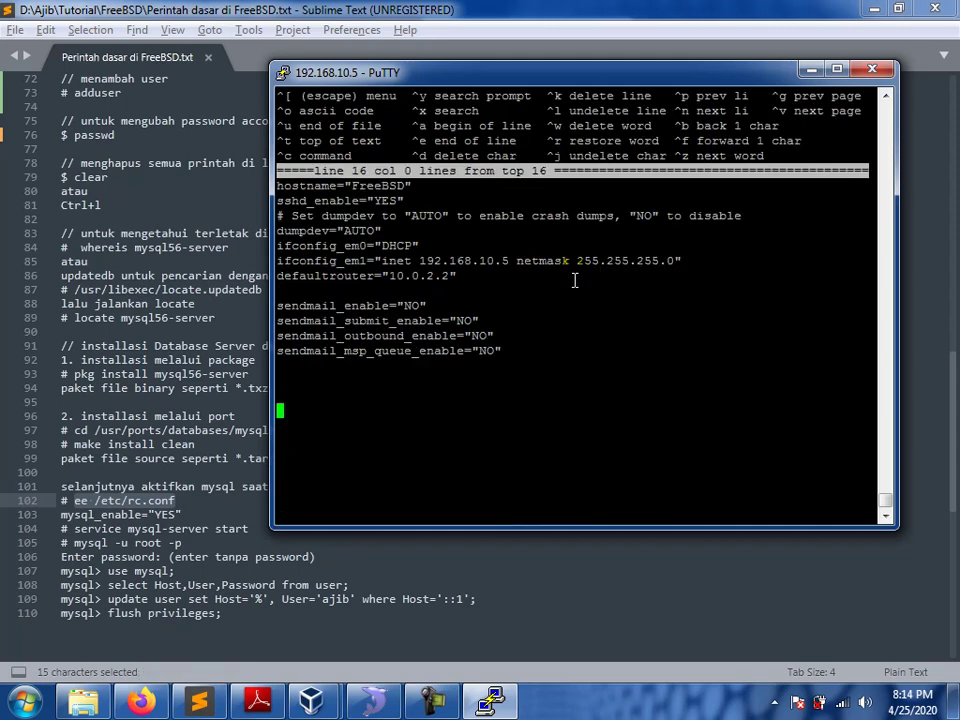
pyautogui.press('Up')
pyautogui.press('Up')
pyautogui.press('Up')
pyautogui.press('Down')
# - Paste the line mysql_enable="YES" at the end of rc.conf
pyautogui.moveTo(186, 514); pyautogui.dragTo(33, 514)
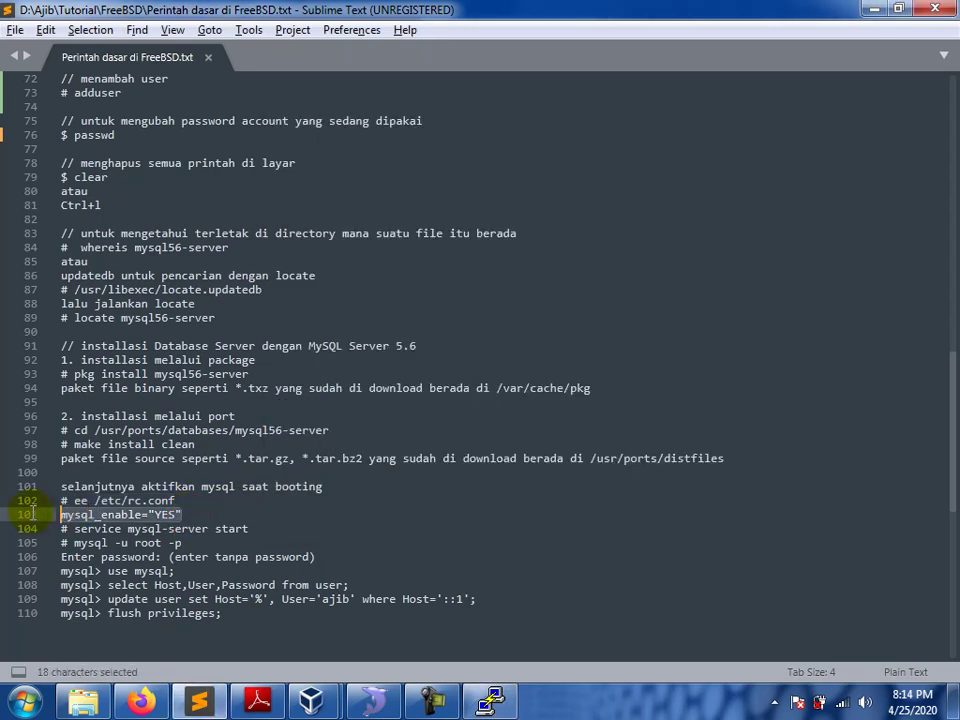
pyautogui.rightClick(124, 512)
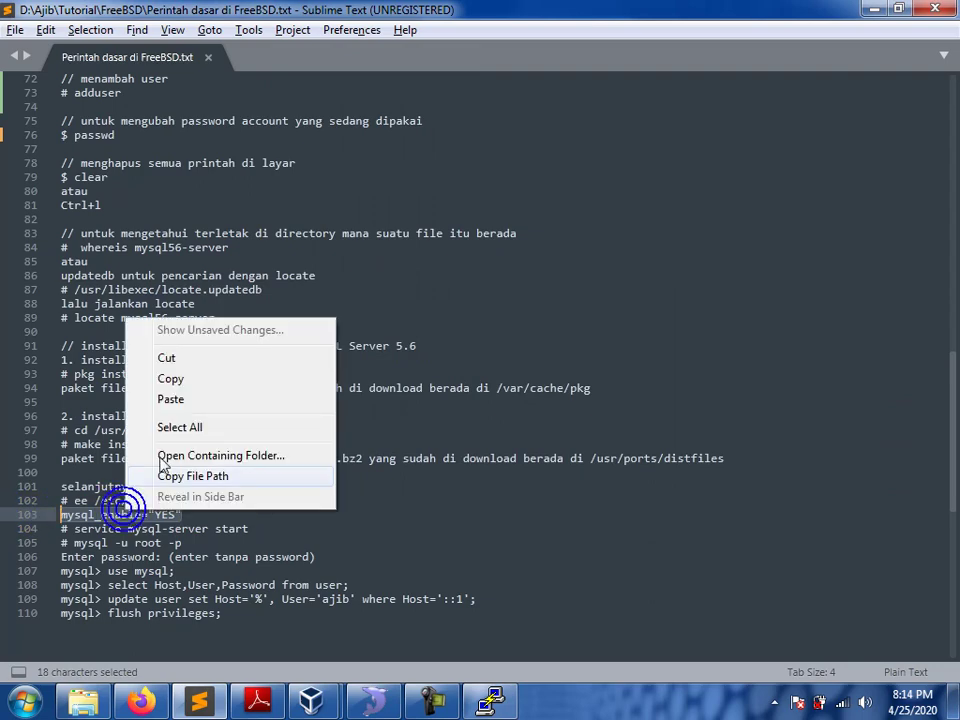
pyautogui.click(197, 379)
pyautogui.click(490, 702)
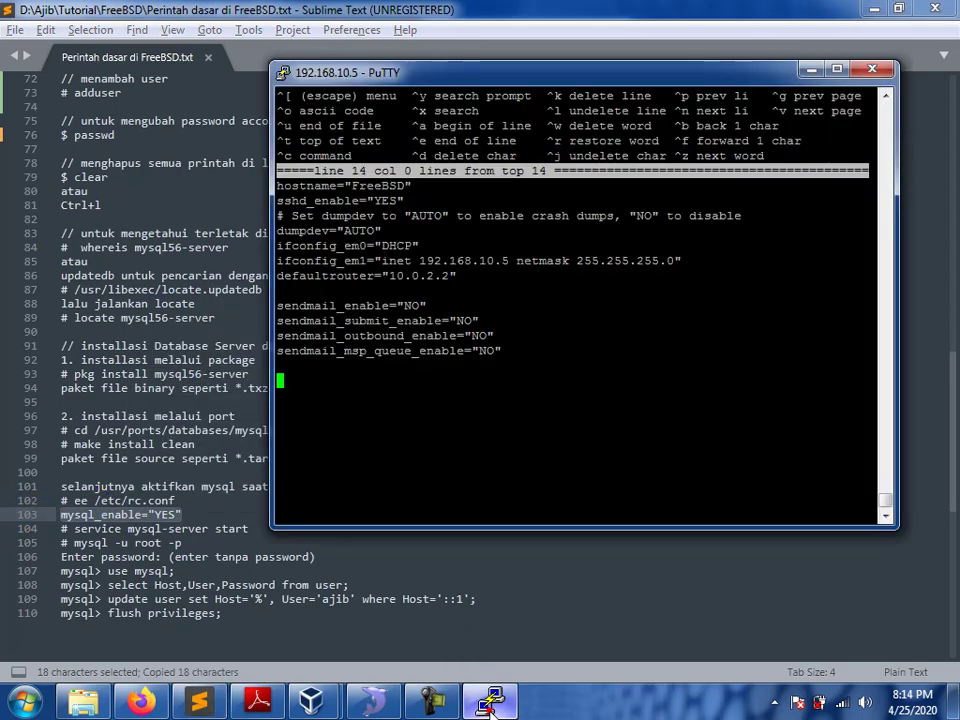
pyautogui.rightClick(407, 303)
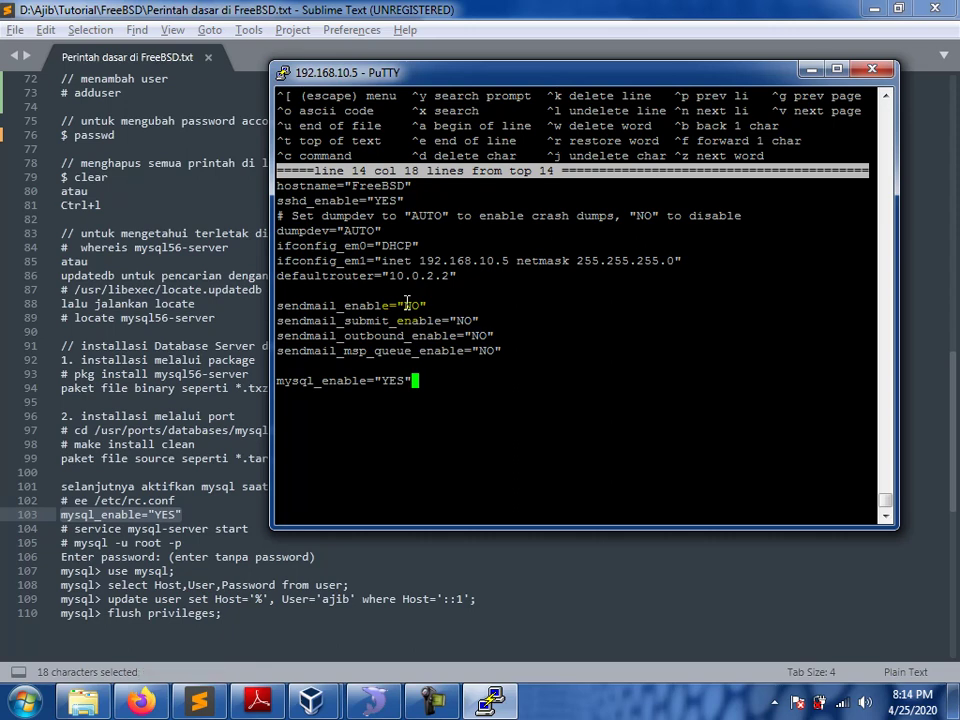
# - Leave ee, saving the changes to rc.conf
pyautogui.press('Escape')
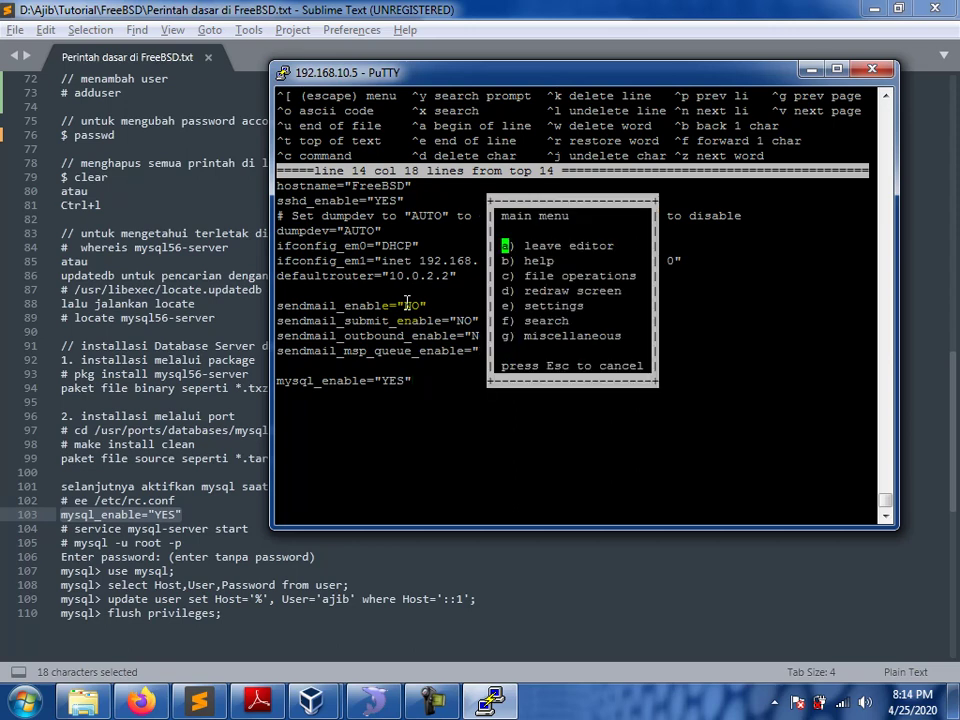
pyautogui.press('a')
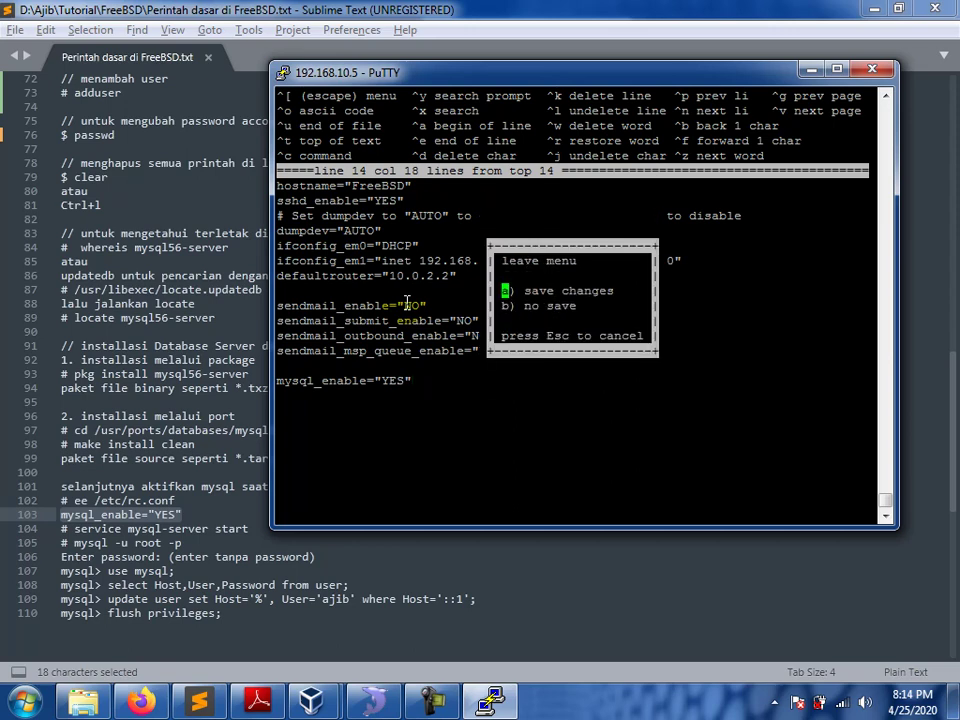
pyautogui.press('a')
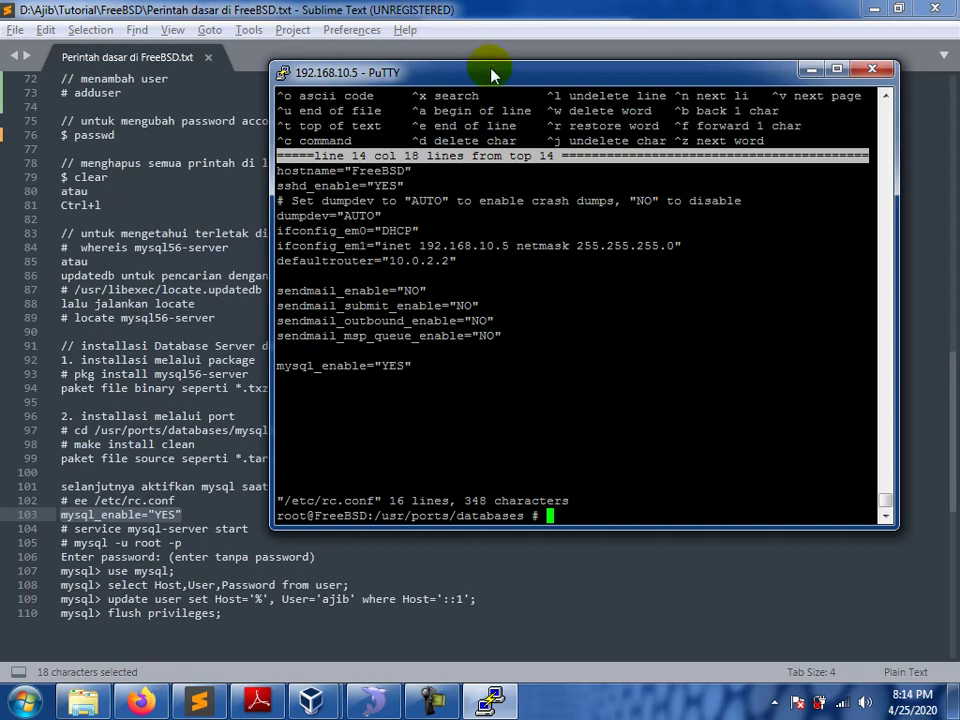
pyautogui.moveTo(505, 72); pyautogui.dragTo(553, 55)
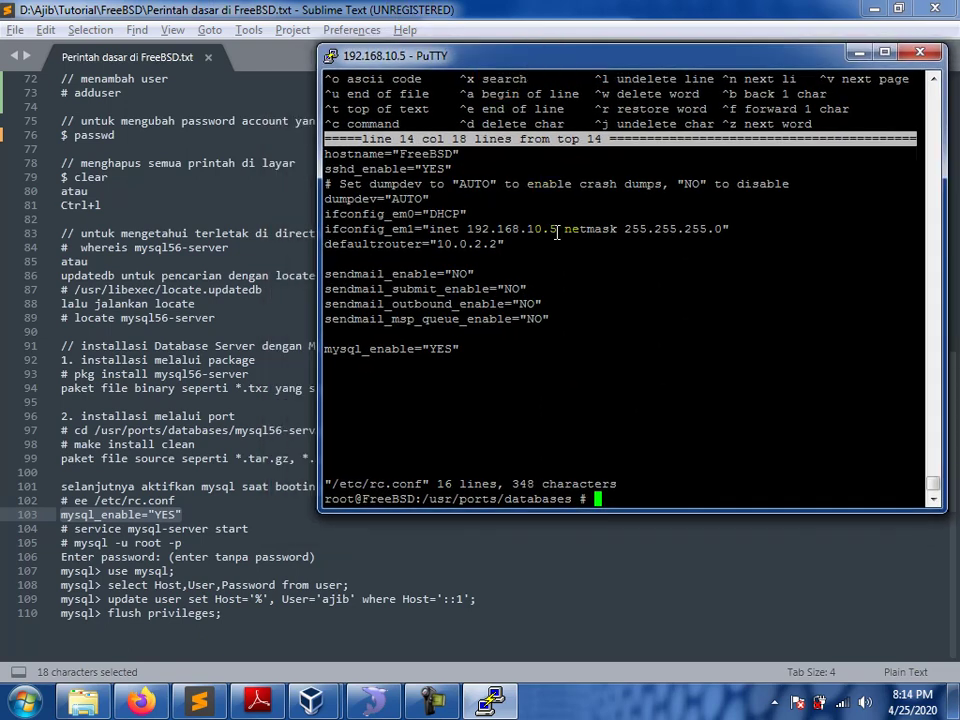
# - Run 'service mysql-server start', log in with 'mysql -u root', and run 'use mysql;'
pyautogui.write('service mysql')
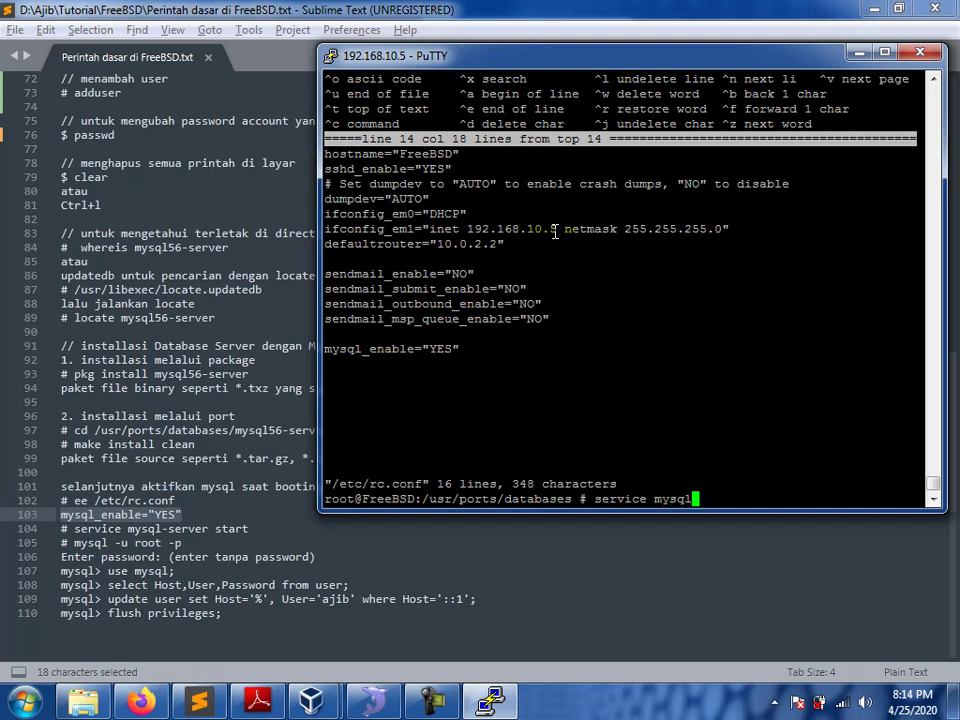
pyautogui.write('-server start')
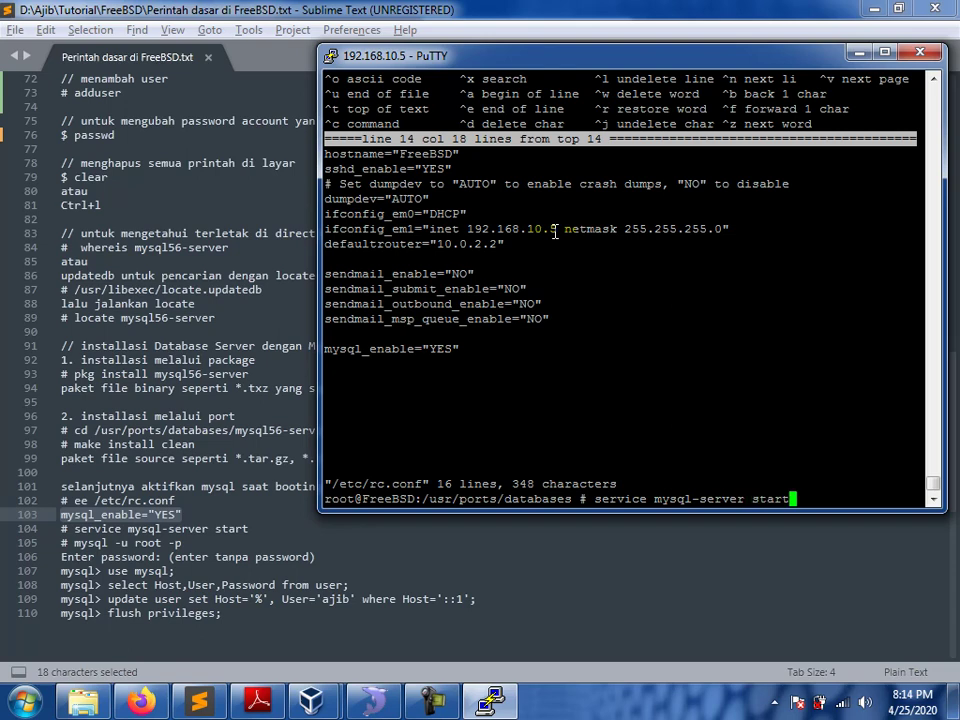
pyautogui.press('Return')
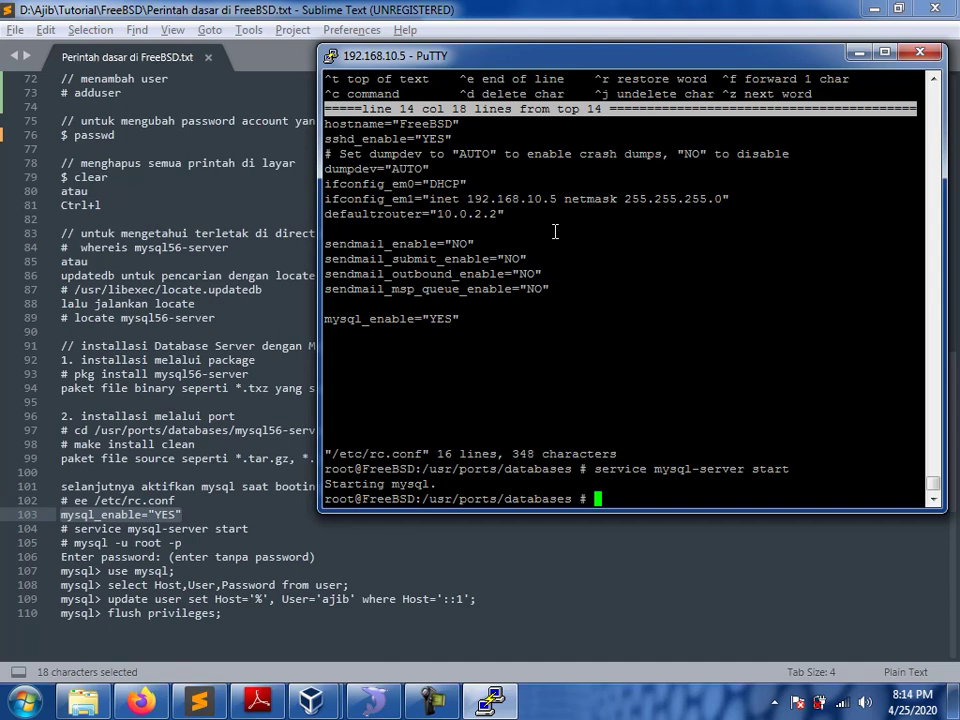
pyautogui.write('mysql -u root')
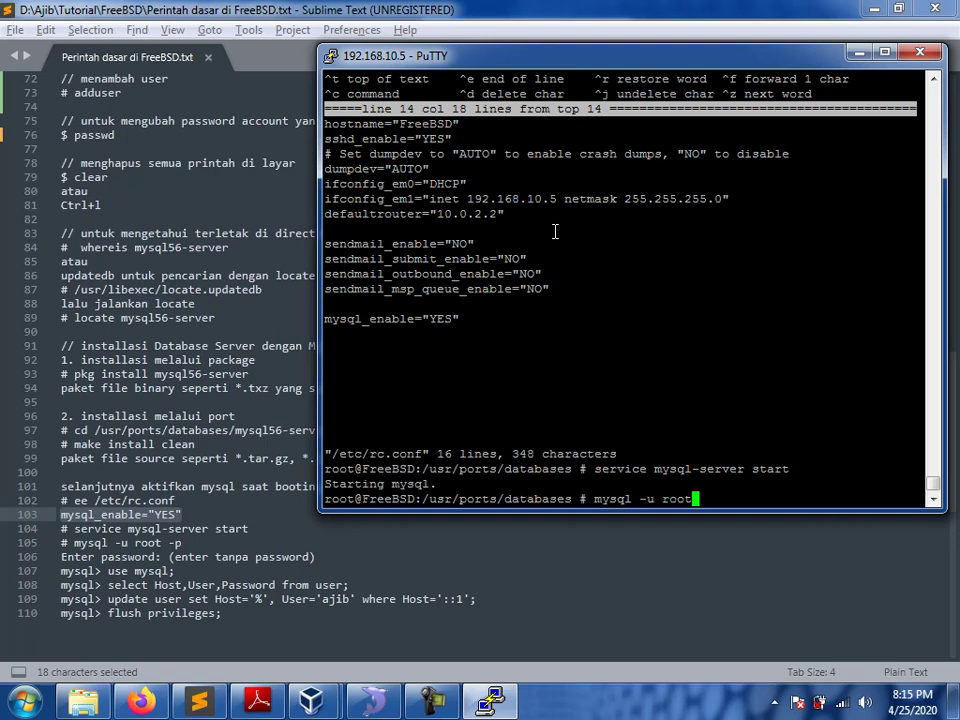
pyautogui.press('Return')
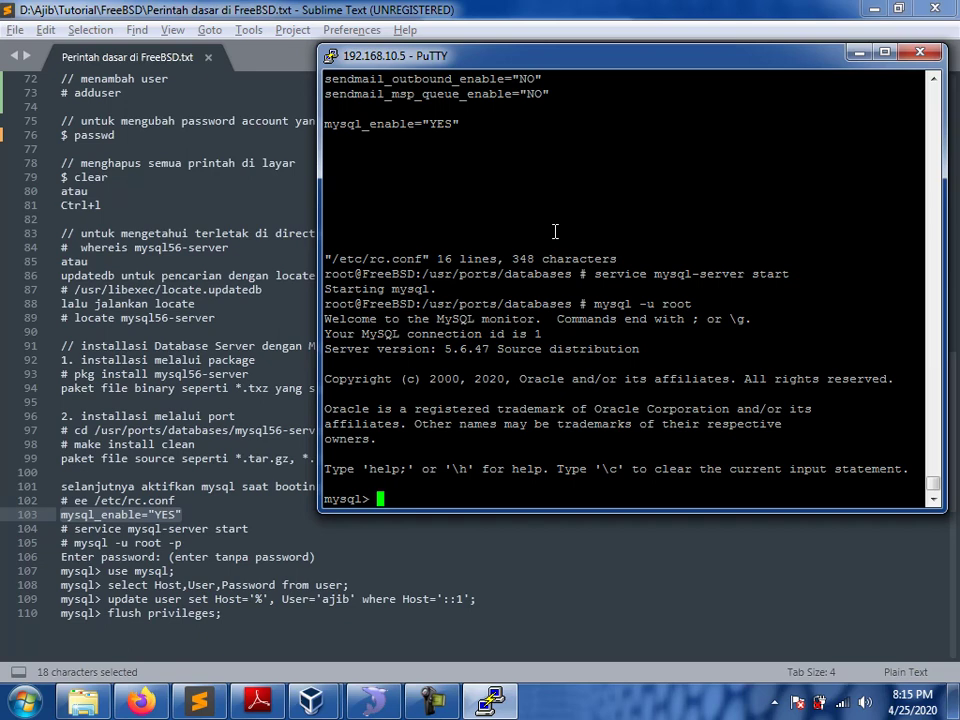
pyautogui.write('use mysql;')
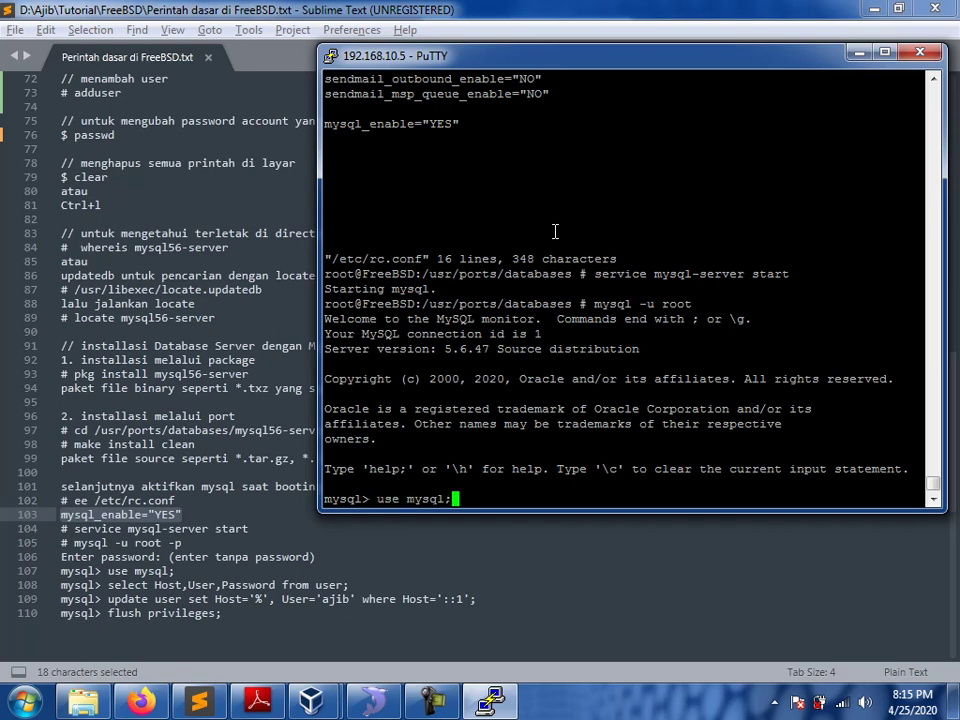
pyautogui.press('Return')
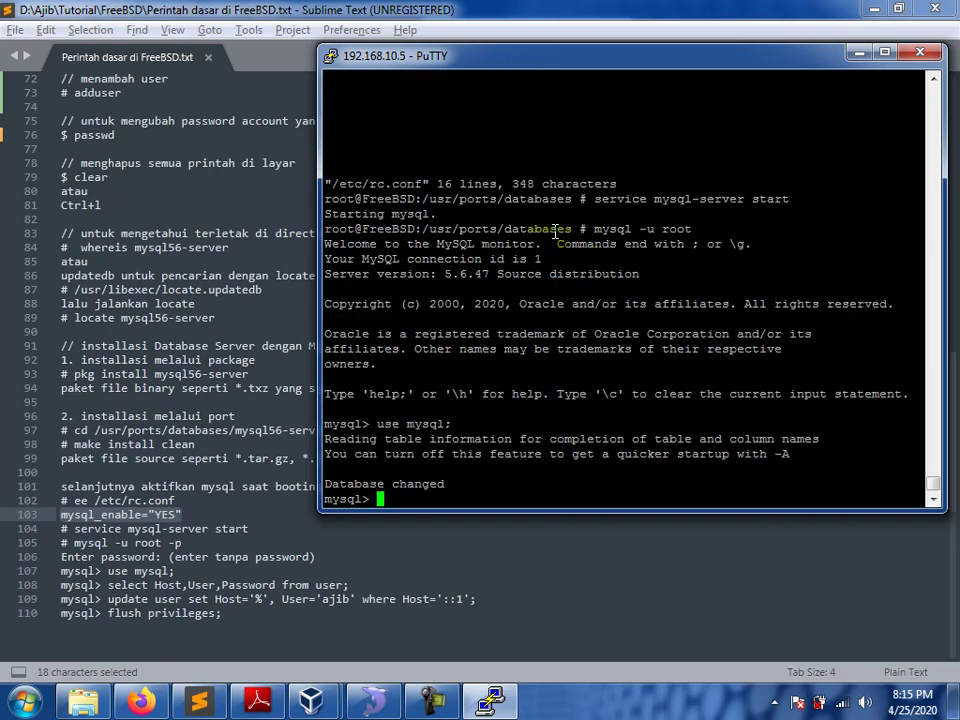
# - List the Host, User and Password columns of the user table
pyautogui.moveTo(364, 583); pyautogui.dragTo(107, 581)
pyautogui.rightClick(112, 588)
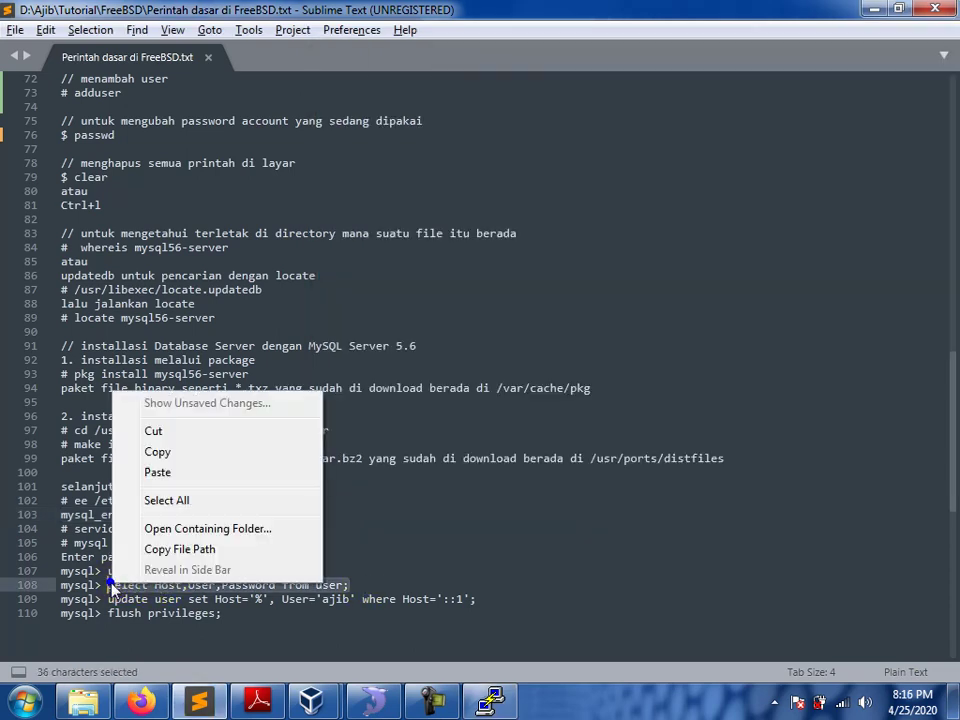
pyautogui.click(157, 452)
pyautogui.hotkey('alt', 'Tab')
pyautogui.rightClick(565, 257)
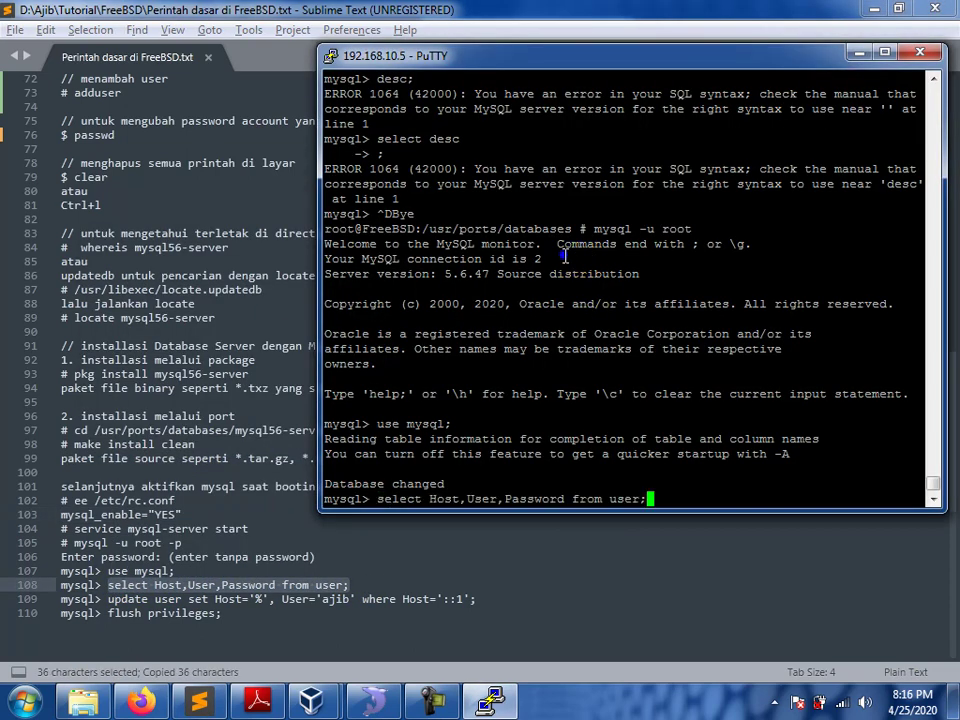
pyautogui.press('Return')
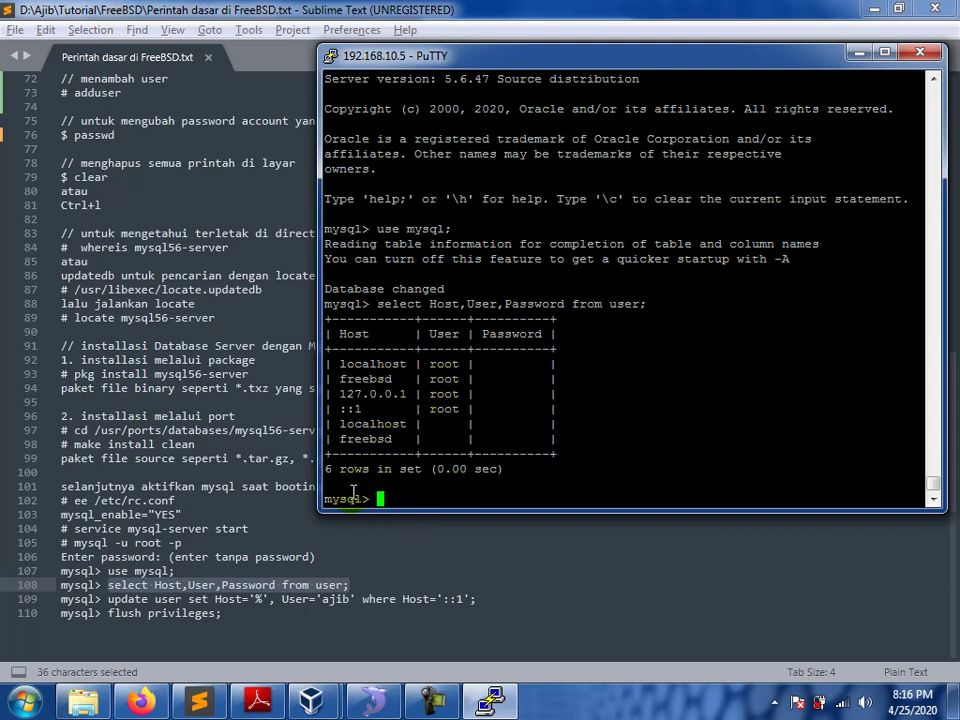
# - Run the UPDATE turning the ::1 root row into the remote user with host '%'
pyautogui.moveTo(478, 600); pyautogui.dragTo(115, 612)
pyautogui.rightClick(114, 609)
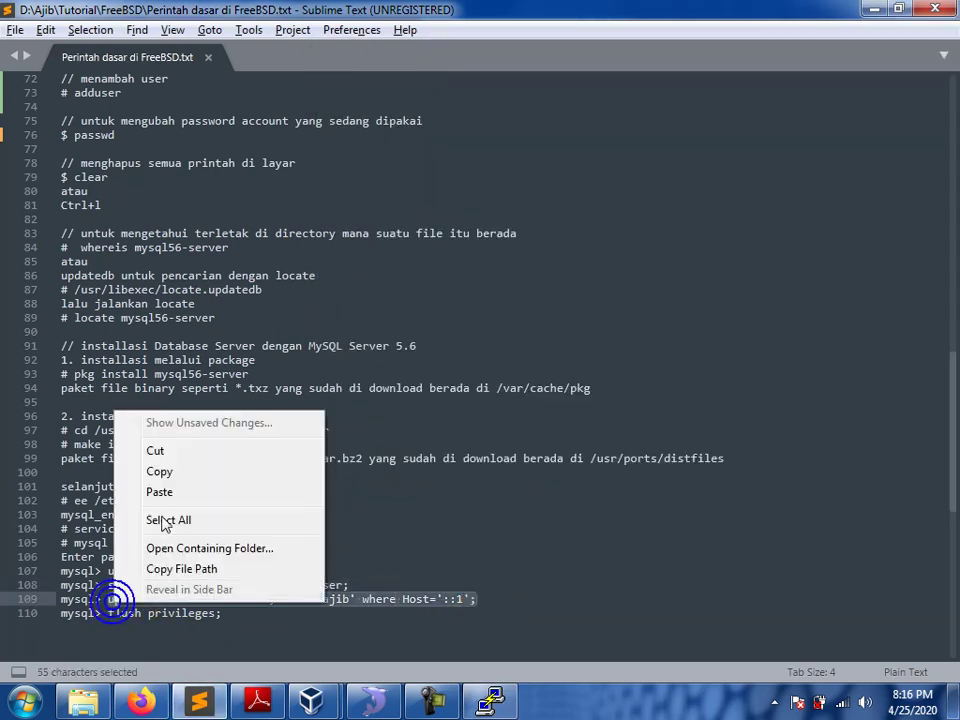
pyautogui.click(180, 469)
pyautogui.click(503, 706)
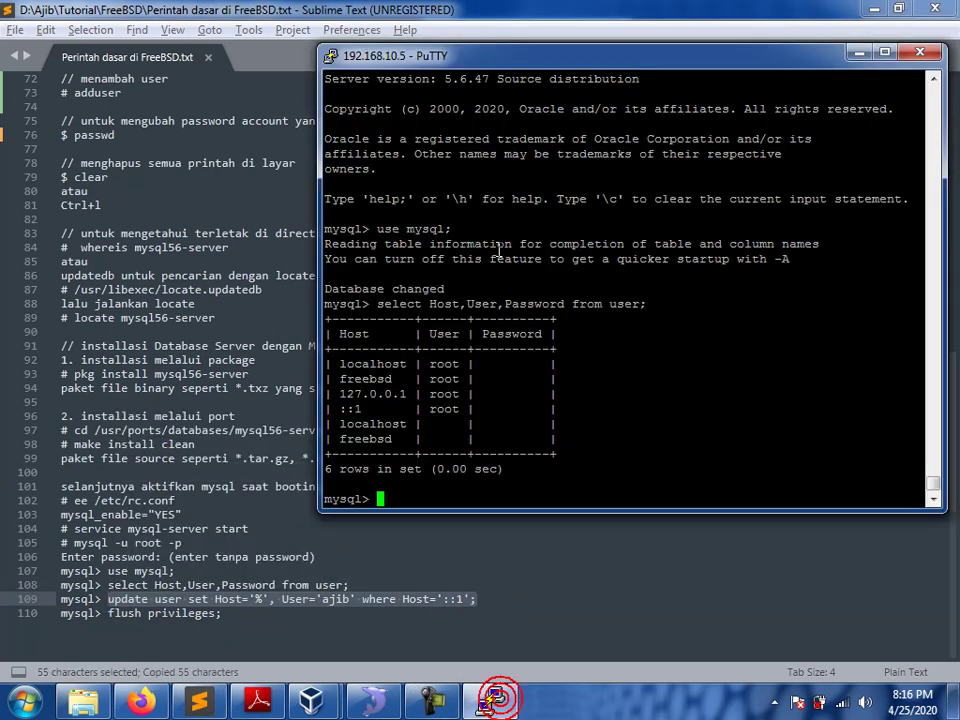
pyautogui.rightClick(376, 515)
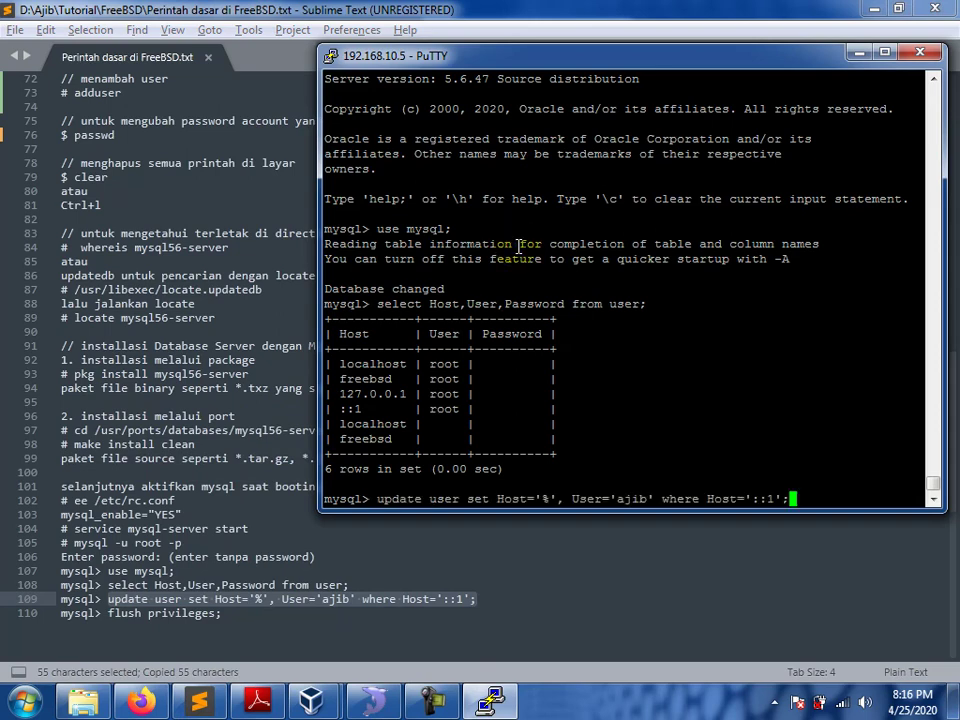
pyautogui.click(546, 498)
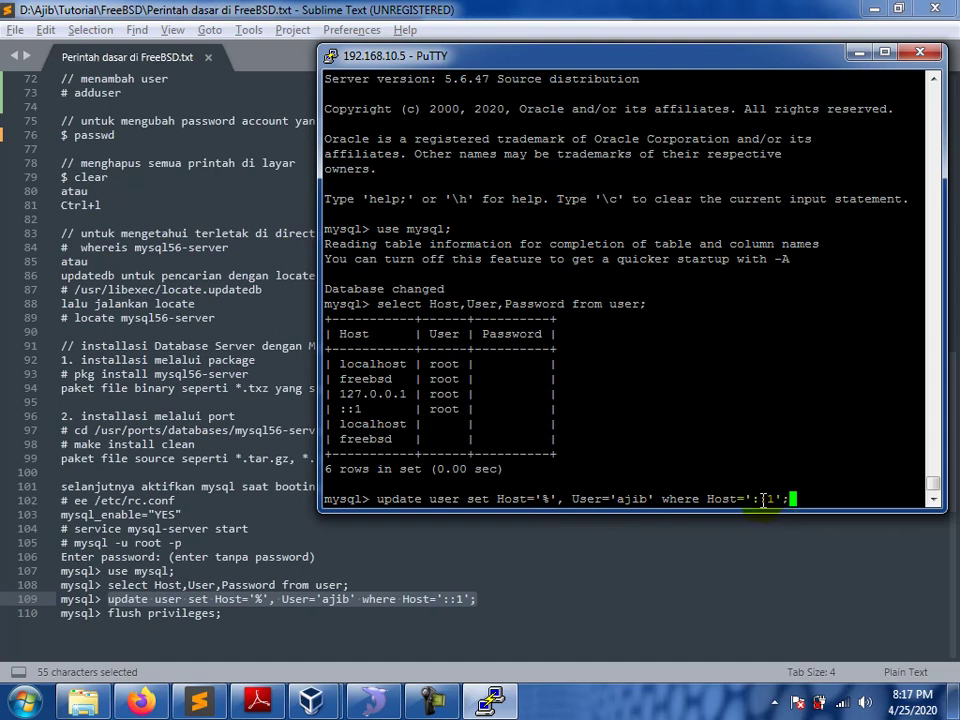
pyautogui.moveTo(331, 409); pyautogui.dragTo(468, 412)
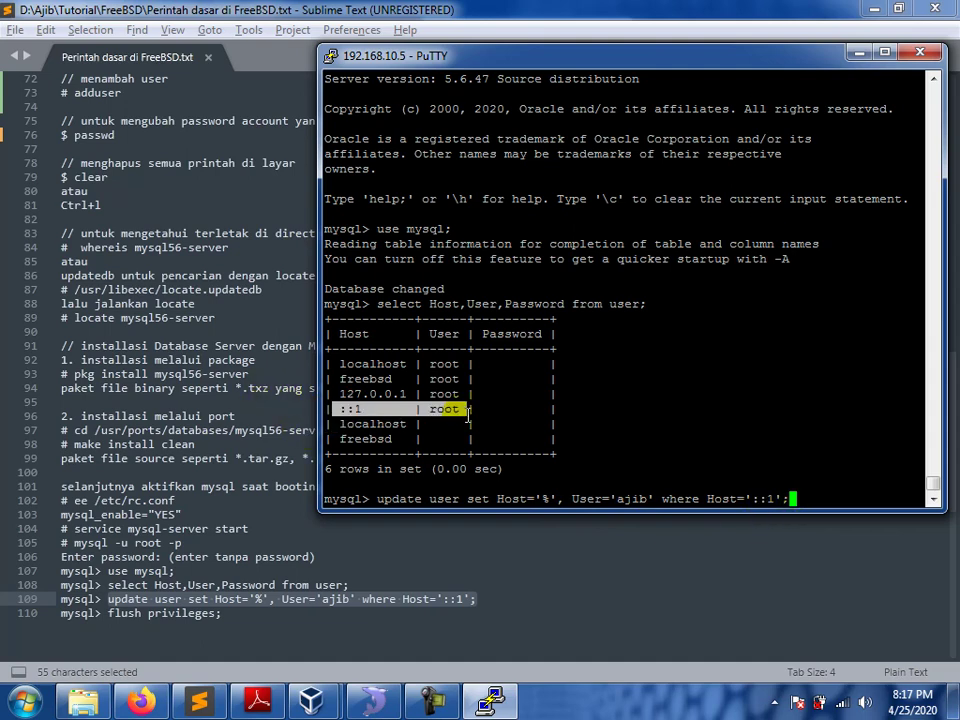
pyautogui.click(677, 418)
pyautogui.press('Return')
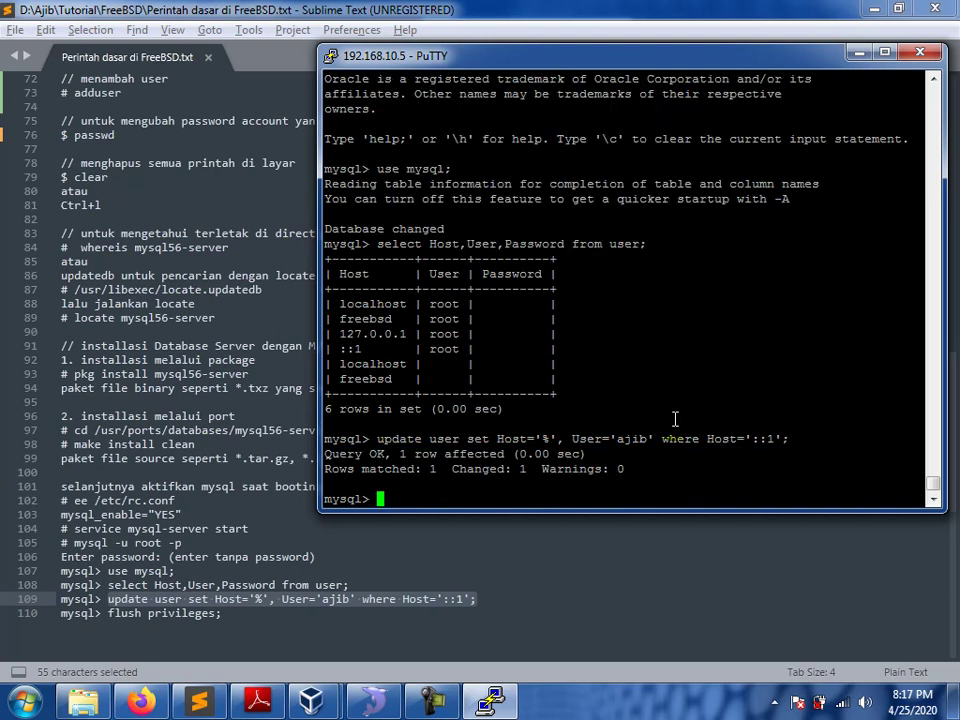
# - Re-run the SELECT on the user table to confirm the change
pyautogui.press('Up')
pyautogui.press('Up')
pyautogui.press('Up')
pyautogui.press('Down')
pyautogui.press('Down')
pyautogui.press('Down')
pyautogui.moveTo(378, 243); pyautogui.dragTo(646, 243)
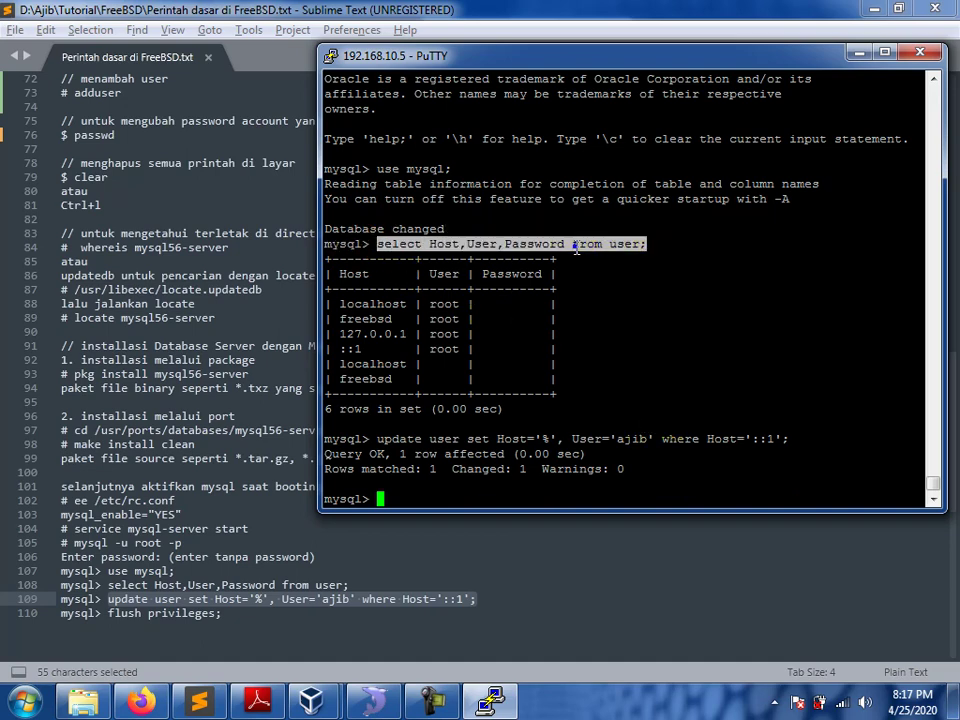
pyautogui.rightClick(645, 375)
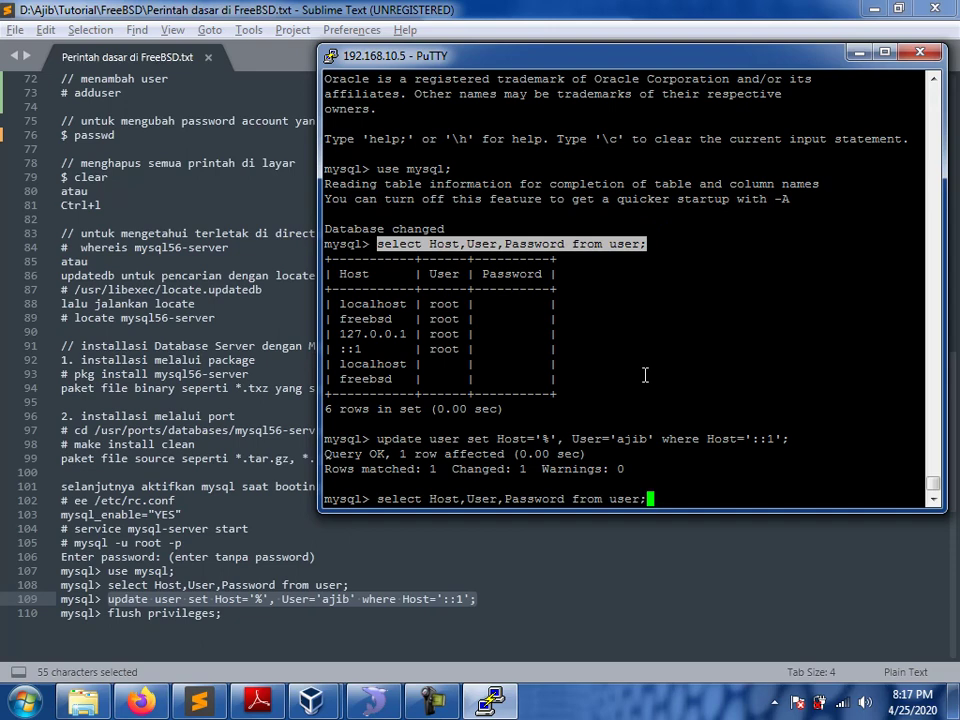
pyautogui.press('Return')
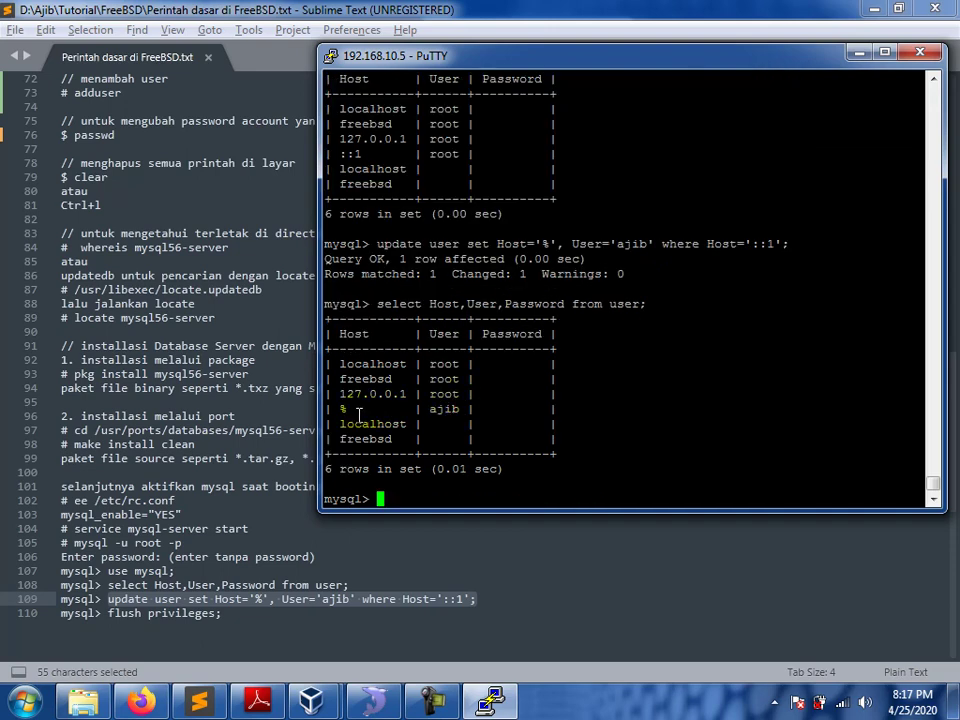
# - Run FLUSH PRIVILEGES; to reload permissions
pyautogui.click(223, 613)
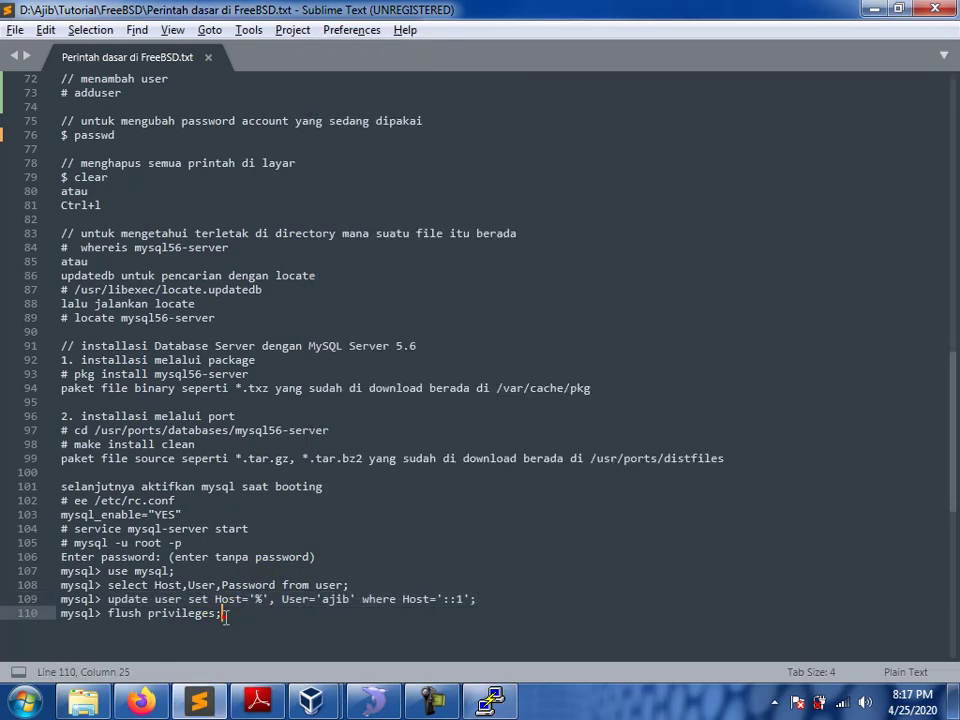
pyautogui.moveTo(223, 613); pyautogui.dragTo(109, 615)
pyautogui.rightClick(128, 617)
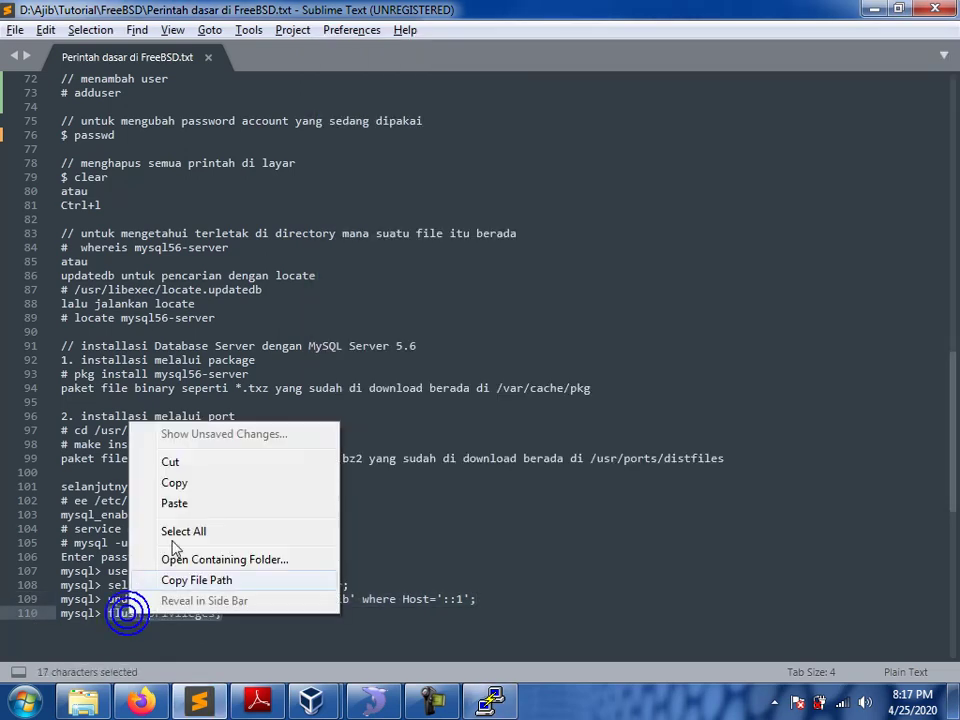
pyautogui.click(180, 482)
pyautogui.click(489, 702)
pyautogui.rightClick(485, 334)
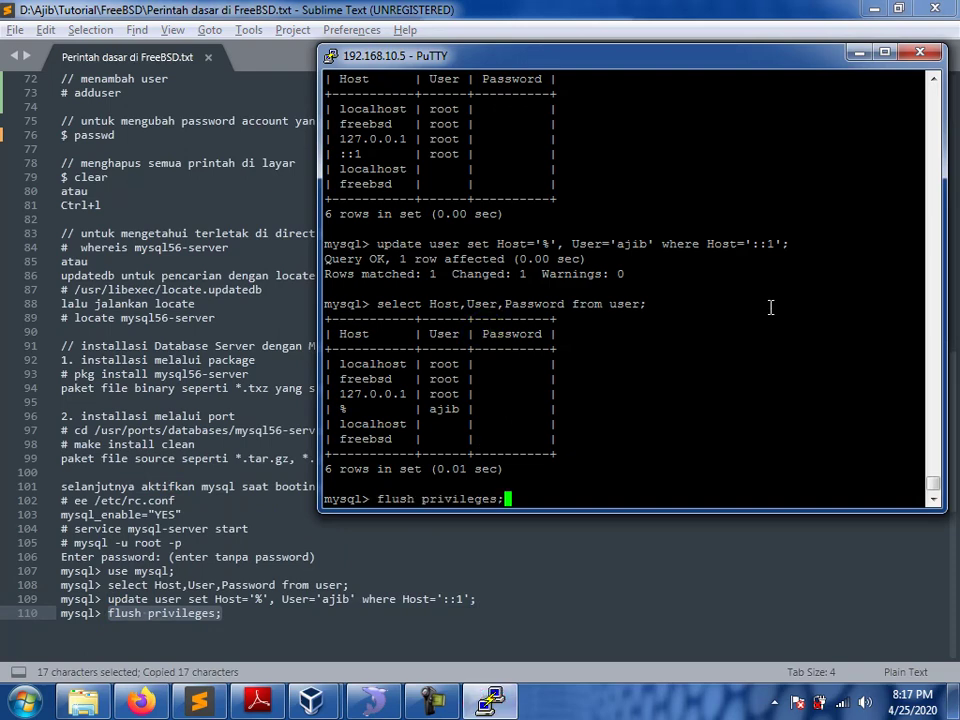
pyautogui.press('Return')
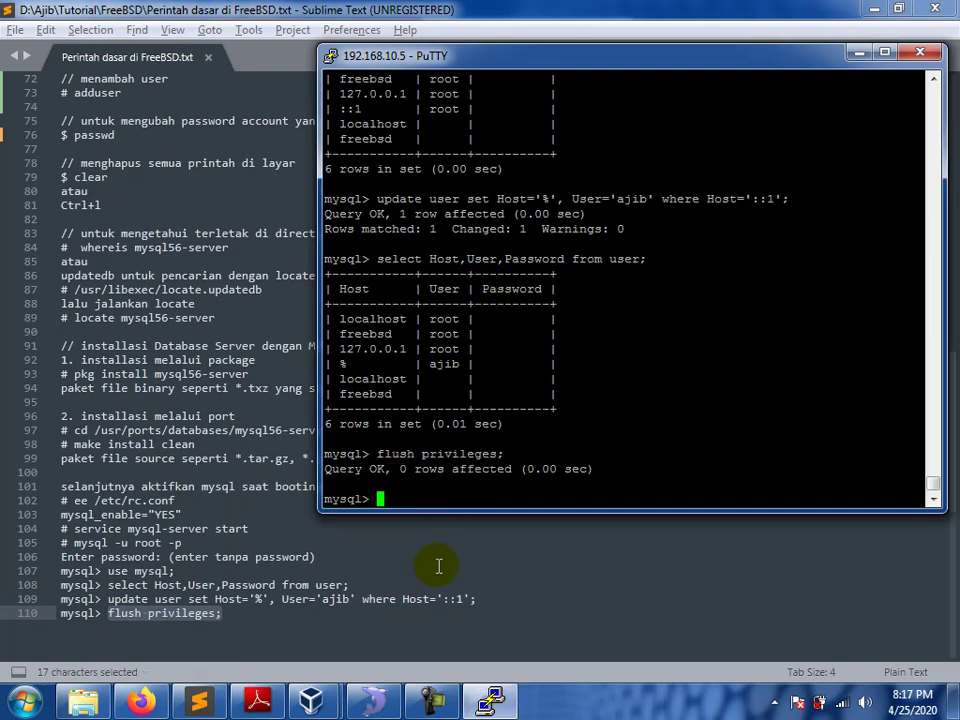
# - Create a new saved connection named 192.168.10.5 in SQLyog
pyautogui.moveTo(375, 699)
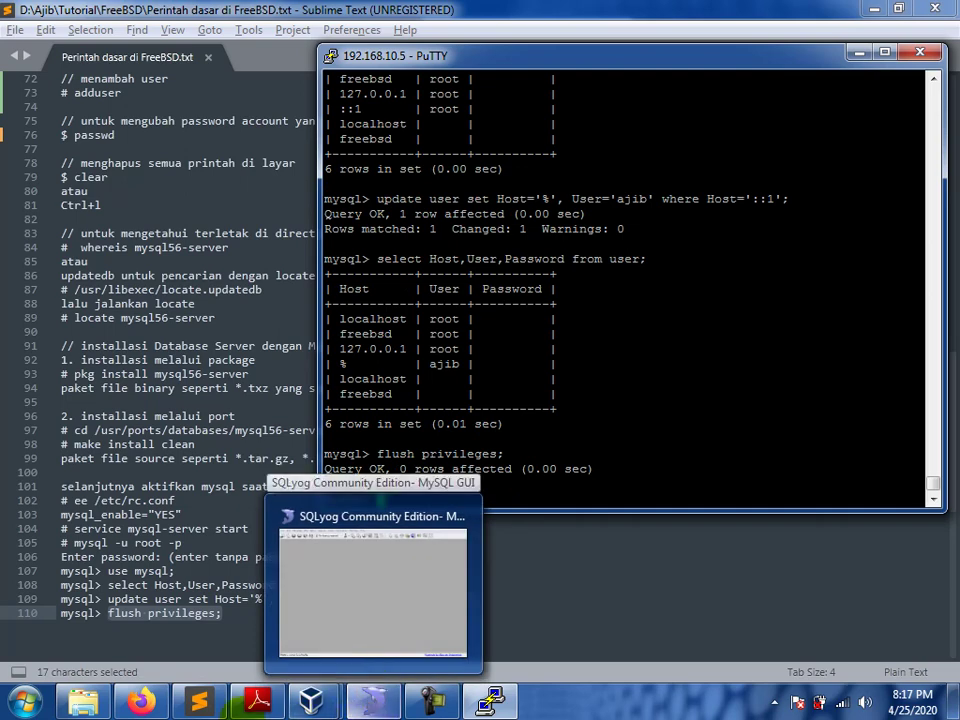
pyautogui.moveTo(80, 708)
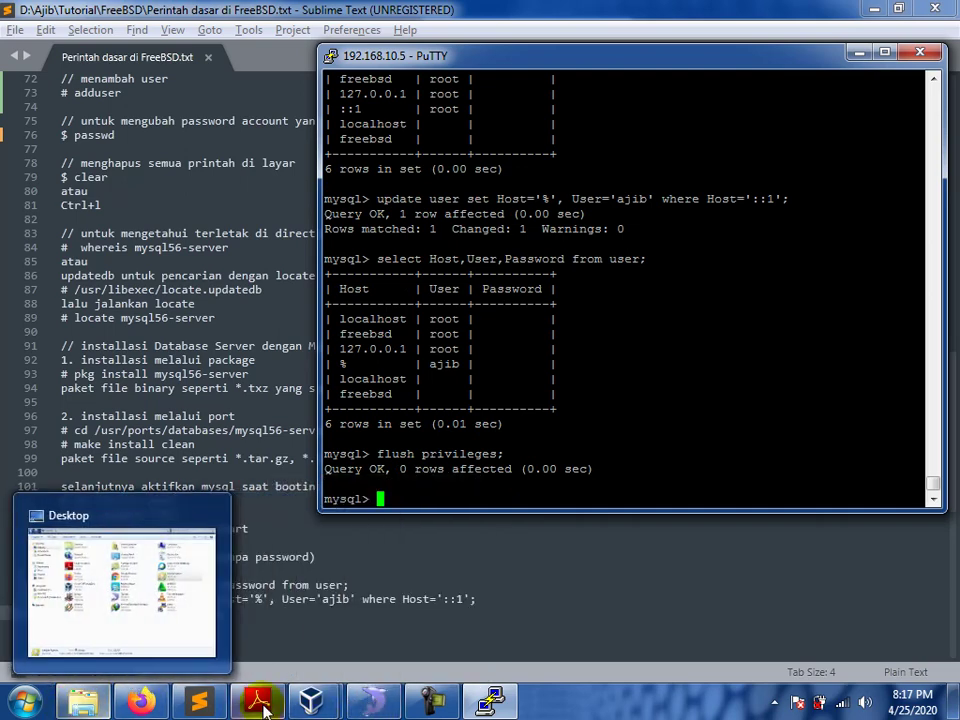
pyautogui.click(375, 699)
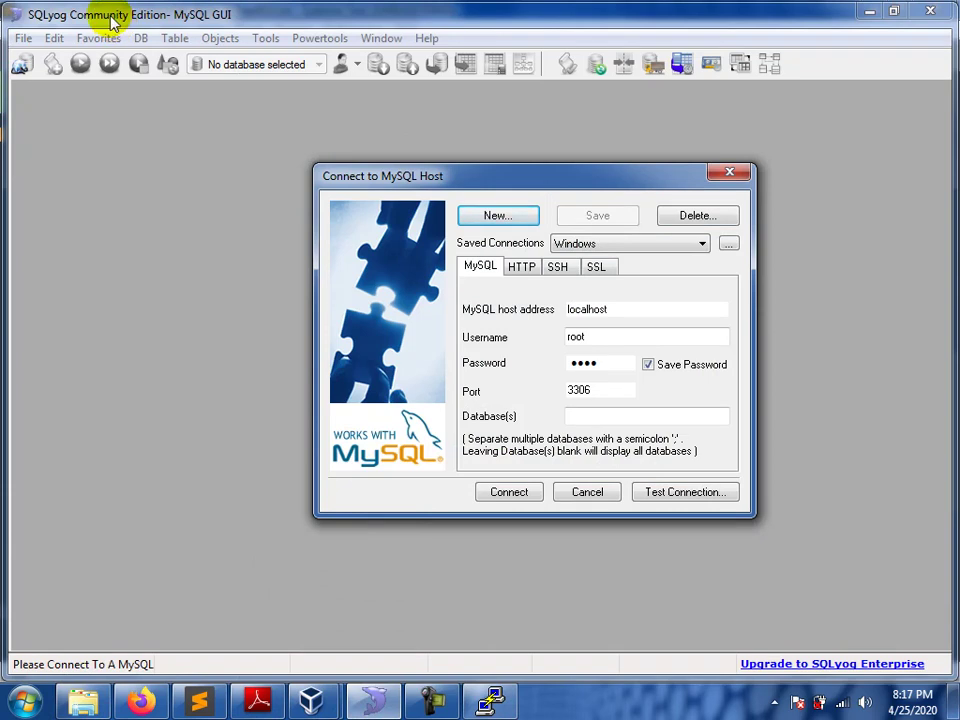
pyautogui.click(497, 217)
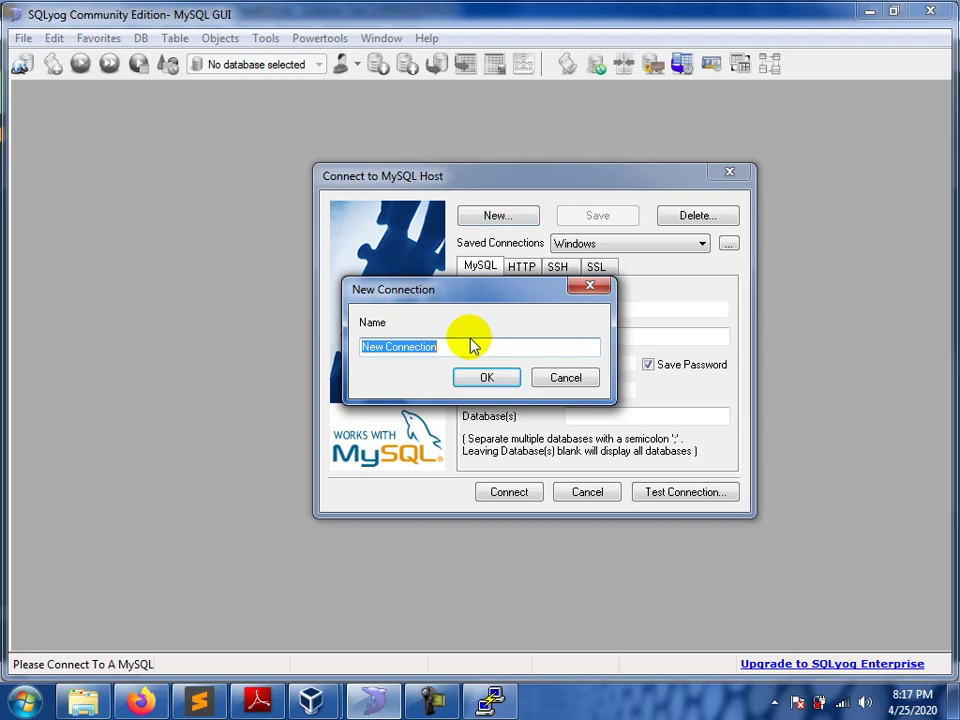
pyautogui.write('192.168.10.5')
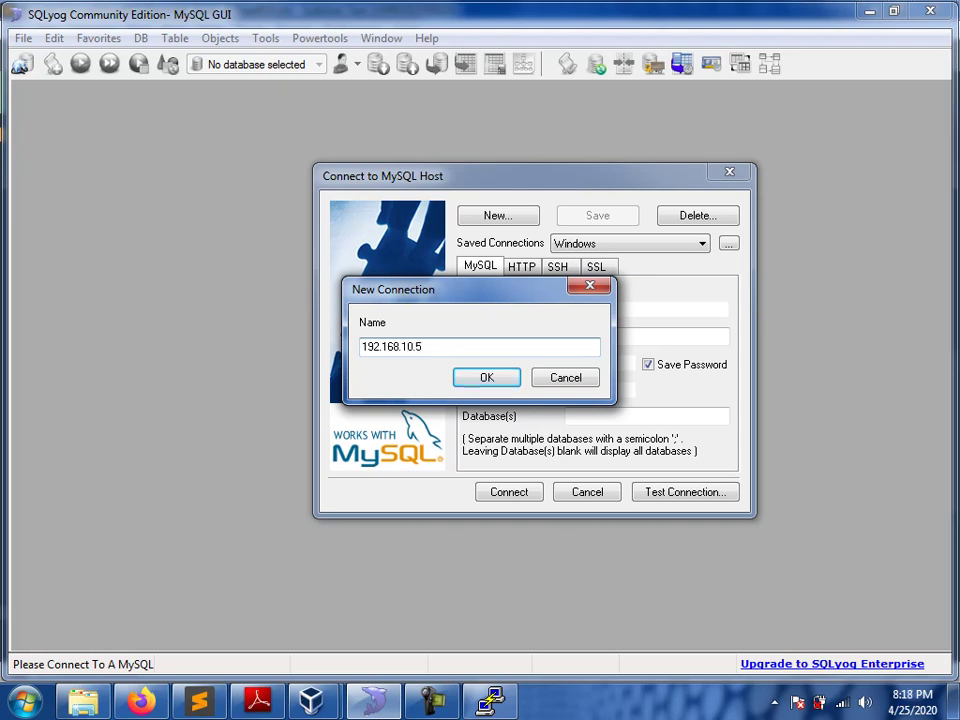
pyautogui.doubleClick(463, 349)
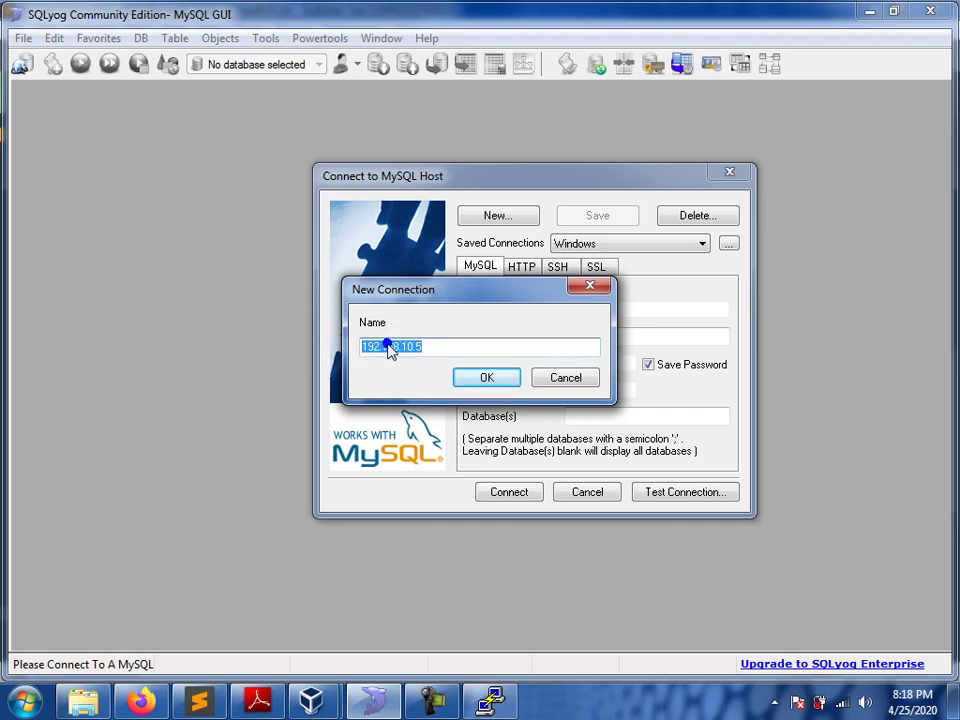
pyautogui.rightClick(388, 345)
pyautogui.click(435, 405)
pyautogui.click(482, 378)
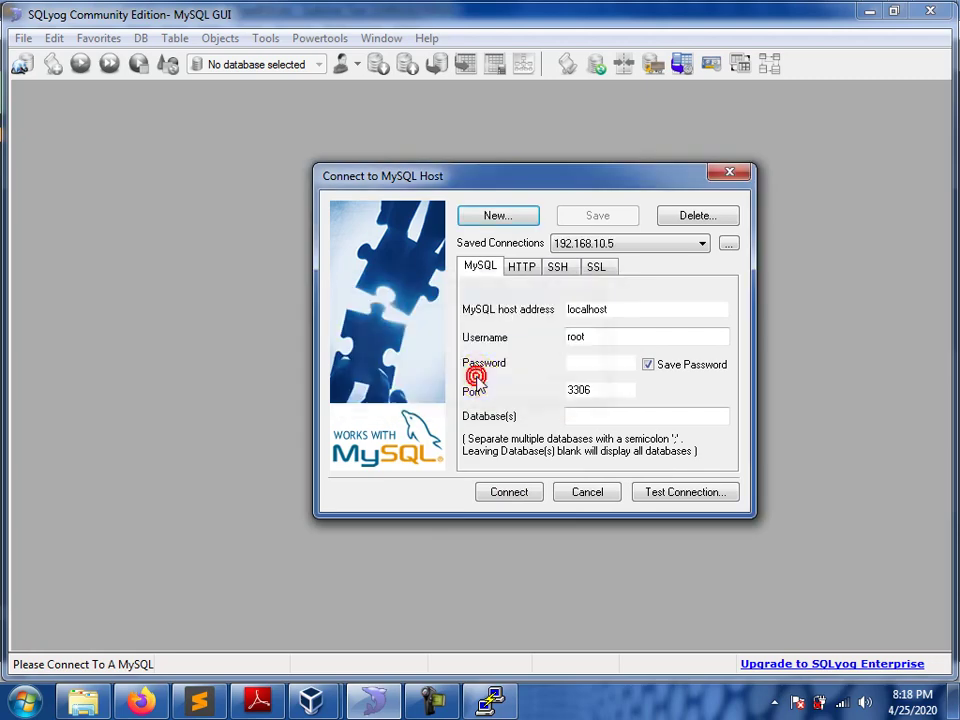
# - Set host 192.168.10.5 and the remote username, connect, and save the details
pyautogui.click(491, 701)
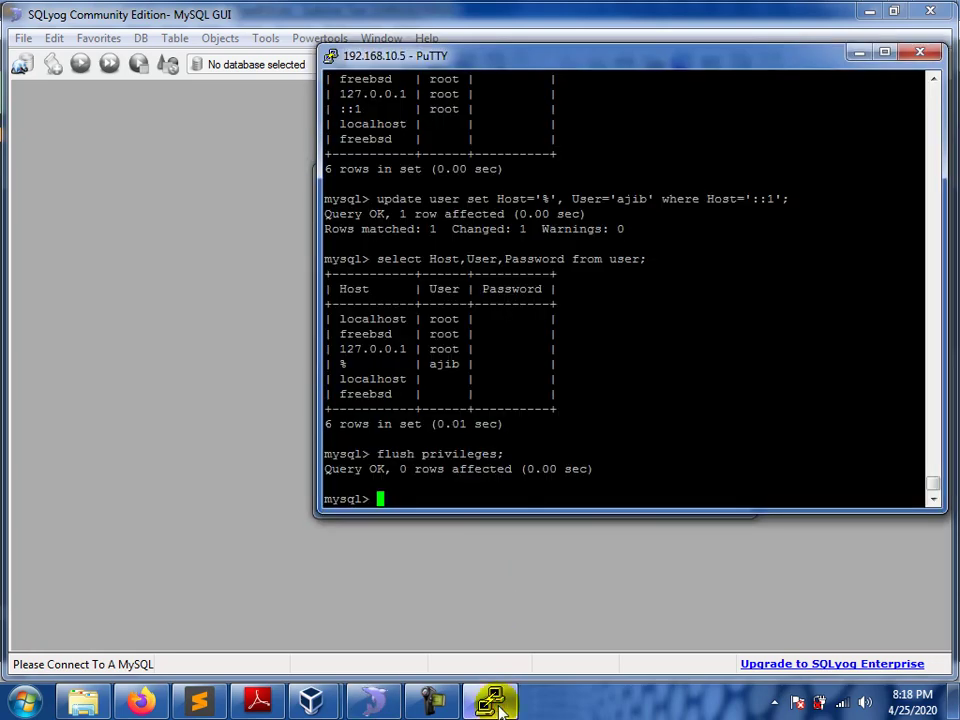
pyautogui.click(494, 703)
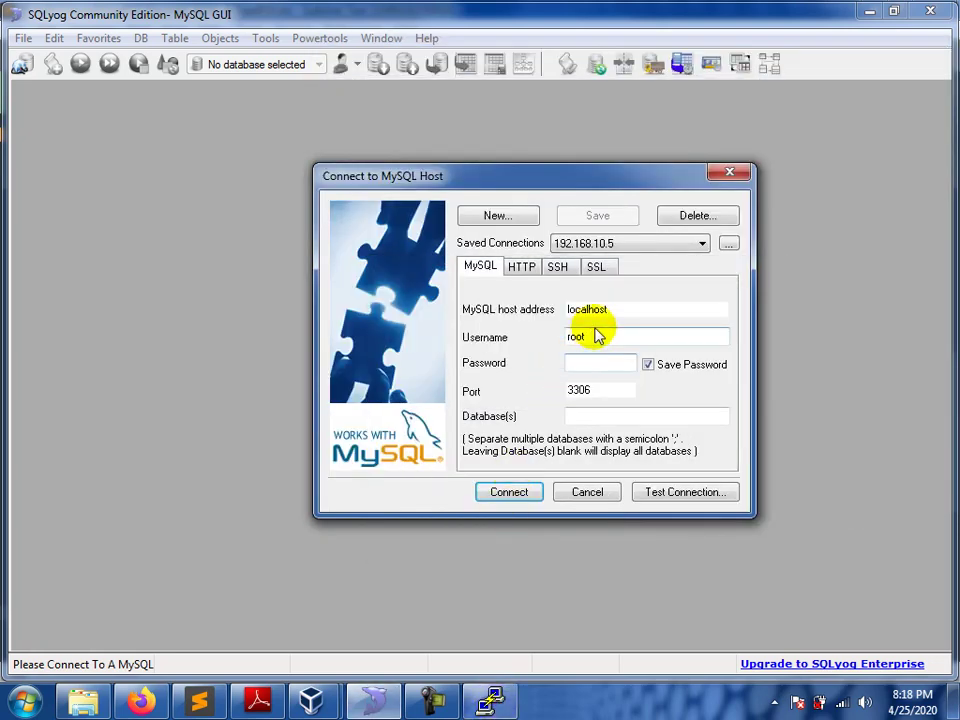
pyautogui.doubleClick(622, 311)
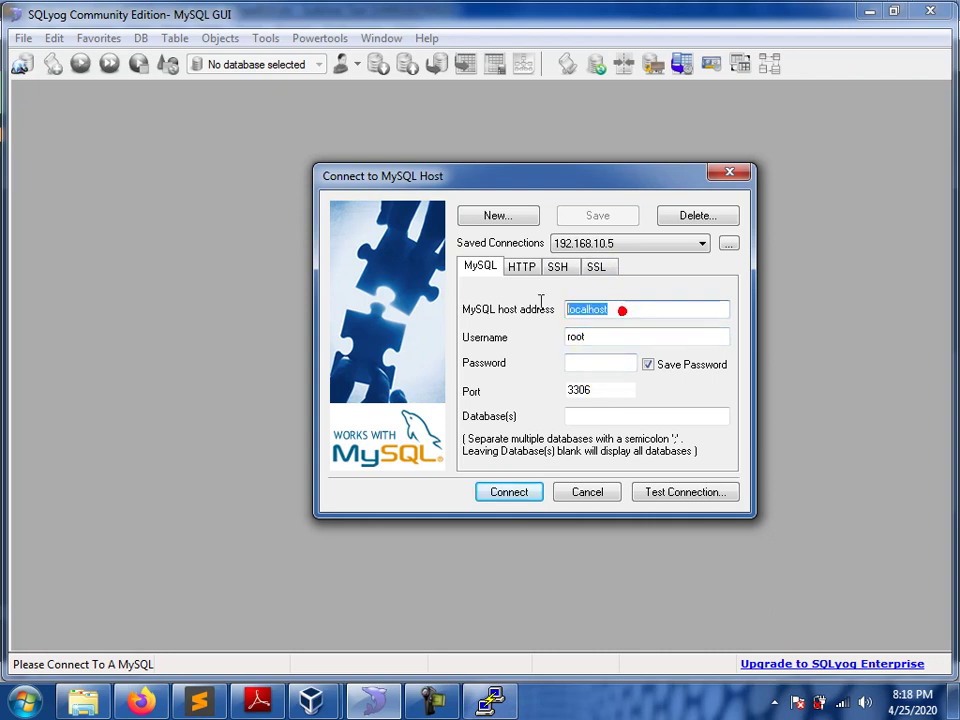
pyautogui.rightClick(585, 313)
pyautogui.click(645, 393)
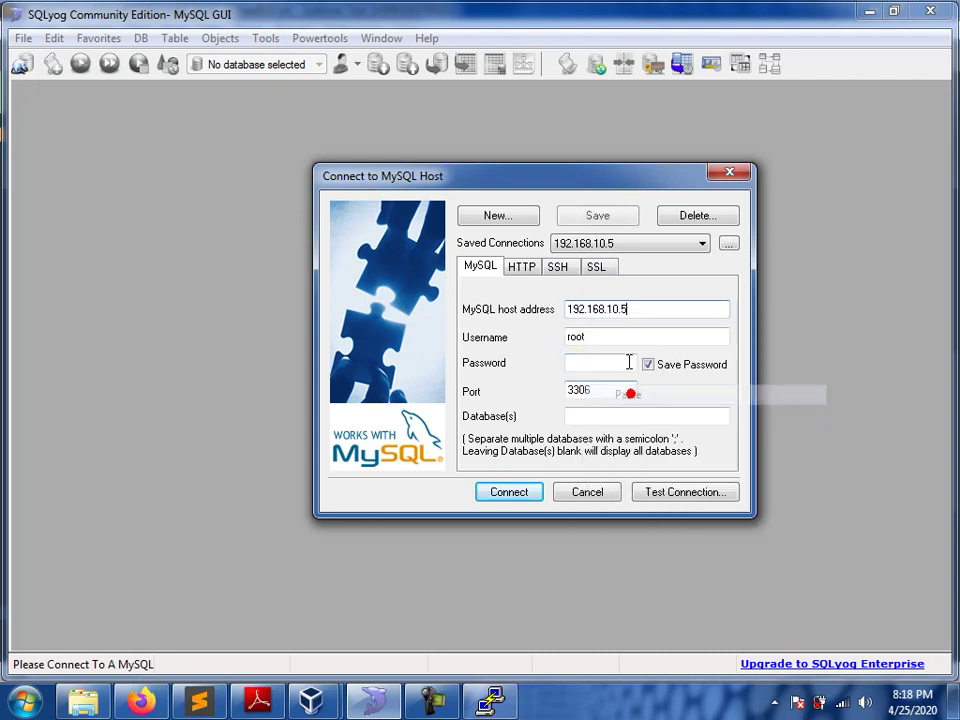
pyautogui.doubleClick(604, 341)
pyautogui.write('ajib')
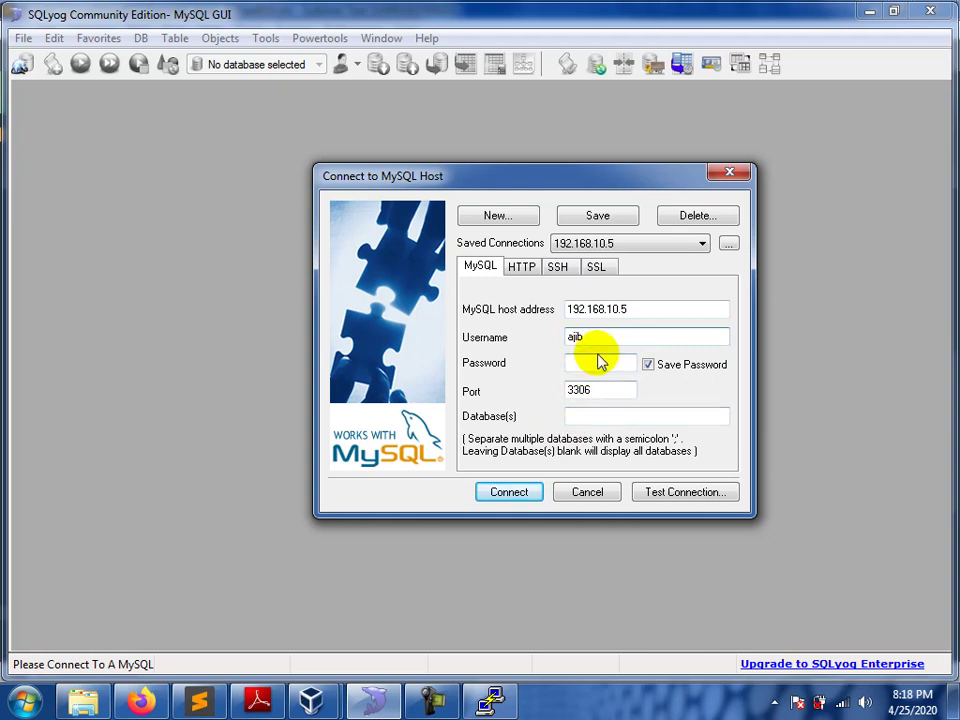
pyautogui.click(511, 490)
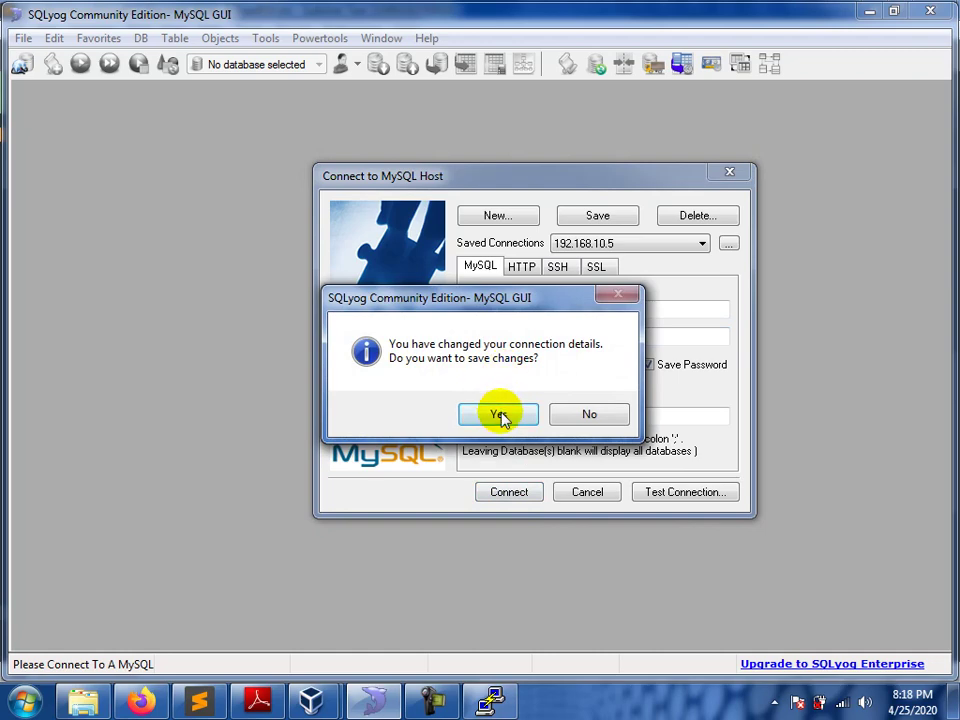
pyautogui.click(498, 413)
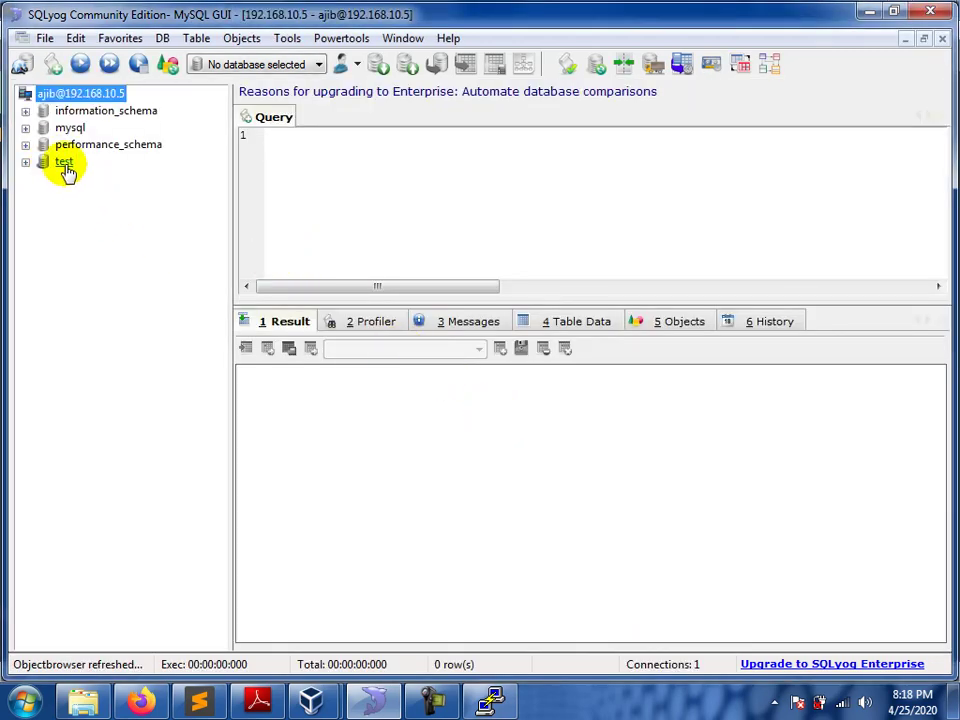
# - Drop the test database
pyautogui.click(64, 163)
pyautogui.rightClick(64, 166)
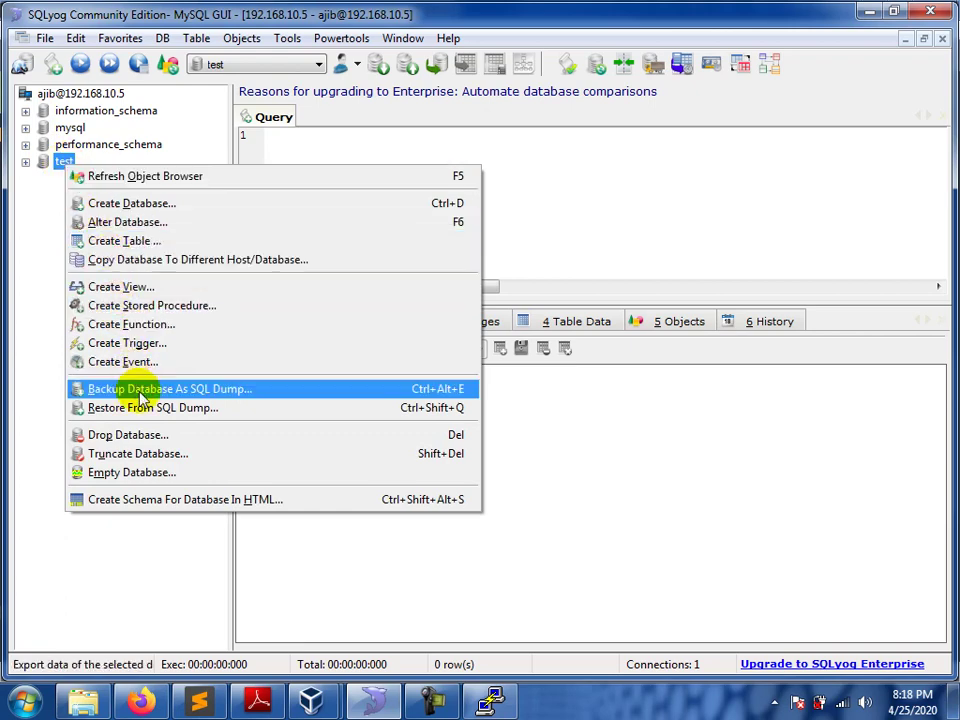
pyautogui.click(148, 436)
pyautogui.click(506, 418)
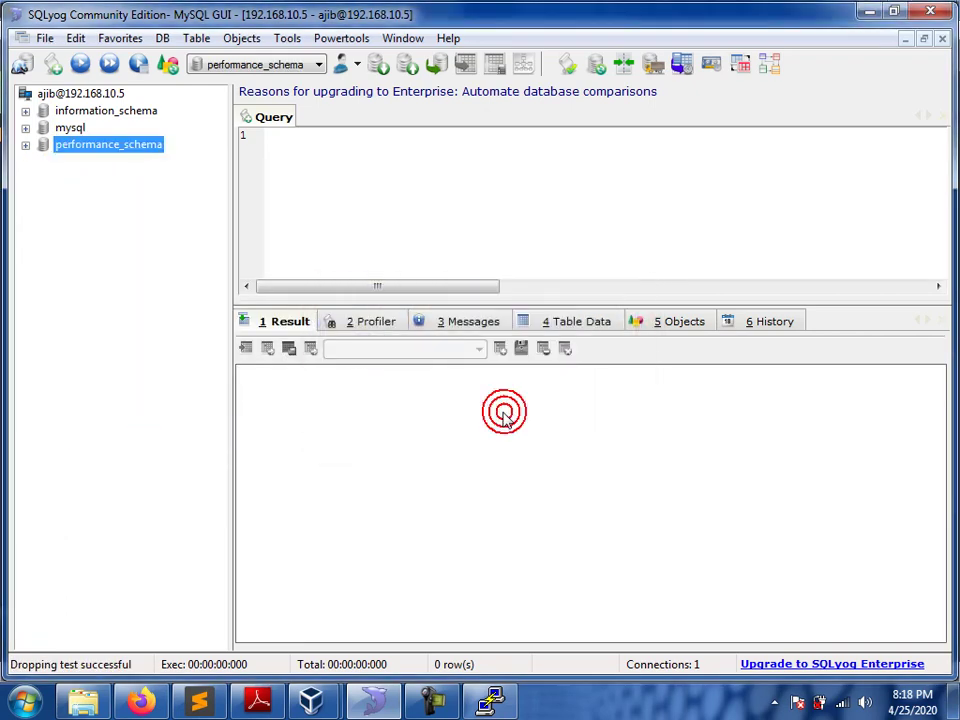
pyautogui.click(343, 63)
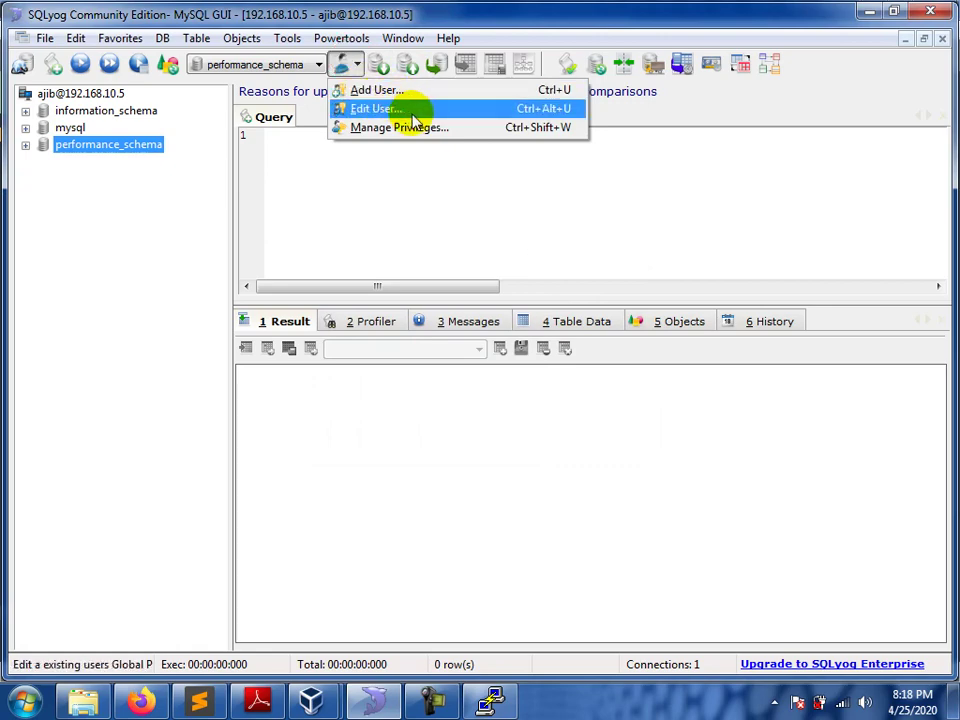
pyautogui.click(401, 116)
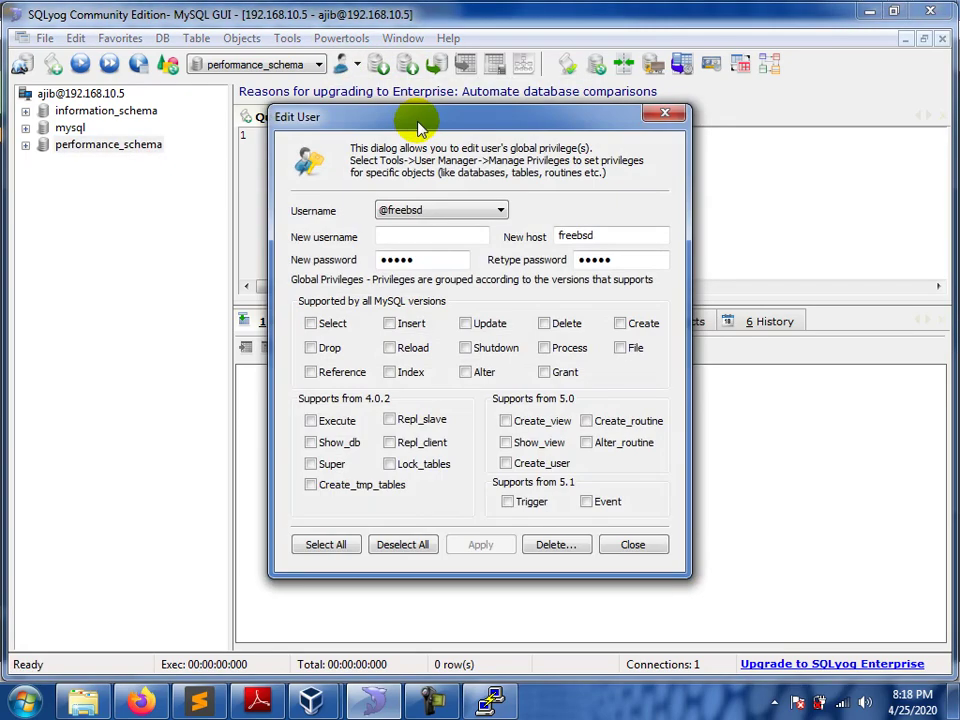
pyautogui.click(463, 215)
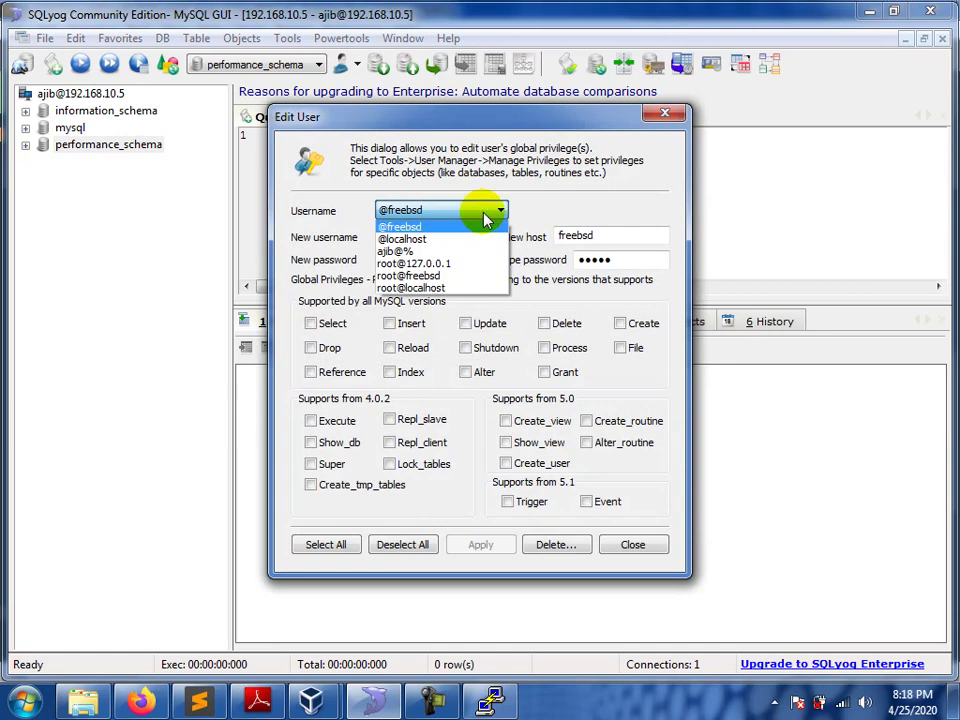
pyautogui.click(488, 212)
pyautogui.click(555, 542)
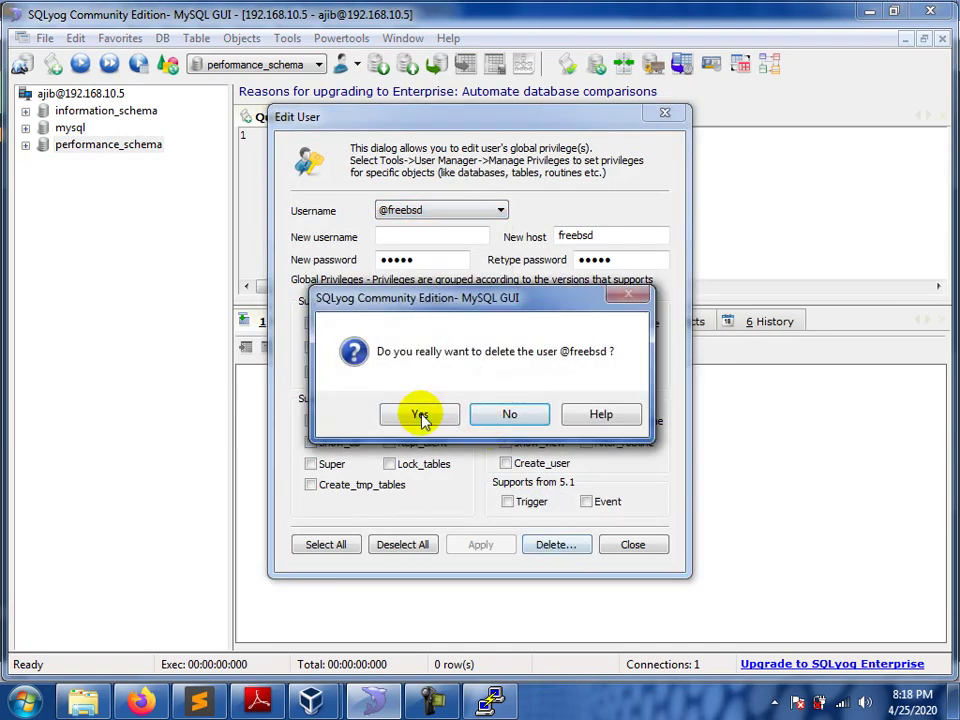
pyautogui.click(420, 414)
pyautogui.click(431, 211)
pyautogui.click(435, 214)
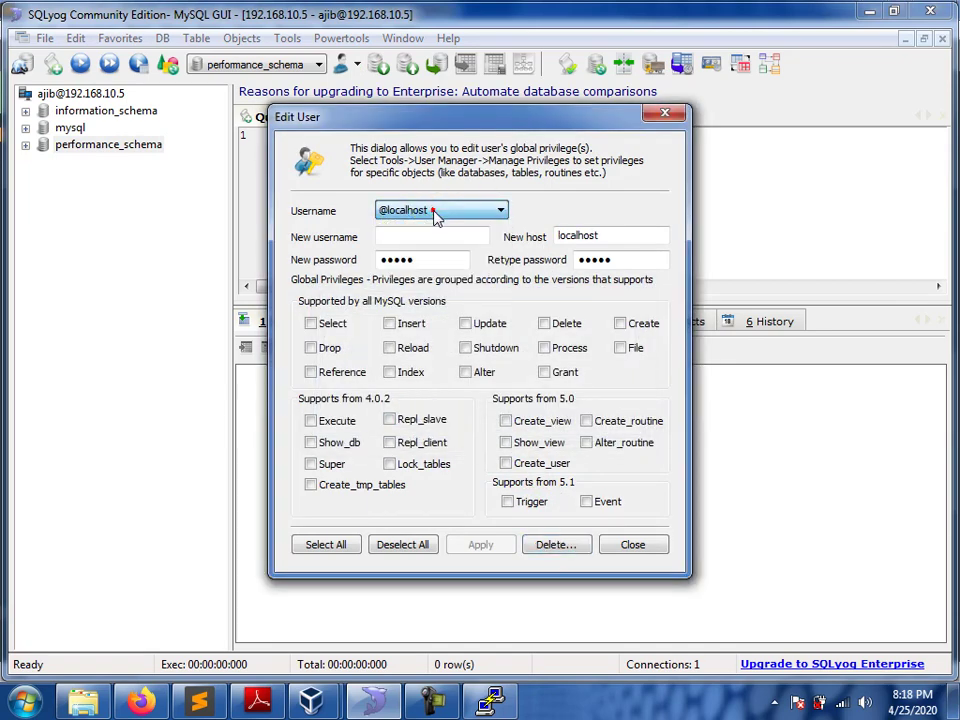
pyautogui.click(548, 546)
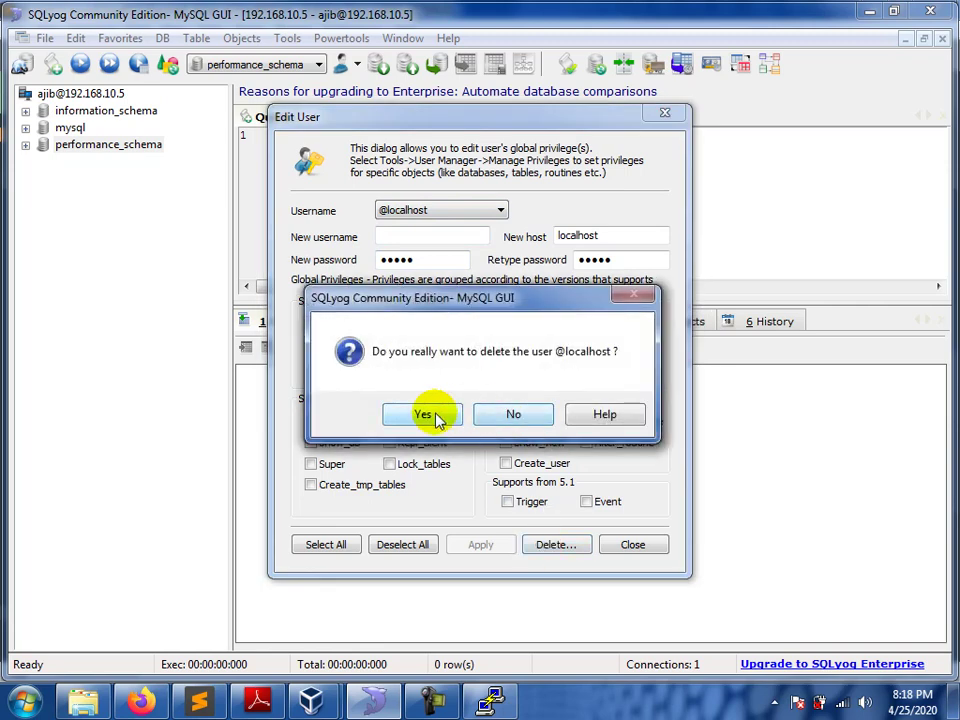
pyautogui.click(437, 416)
# - Choose the remote user's account and select its existing password
pyautogui.click(446, 215)
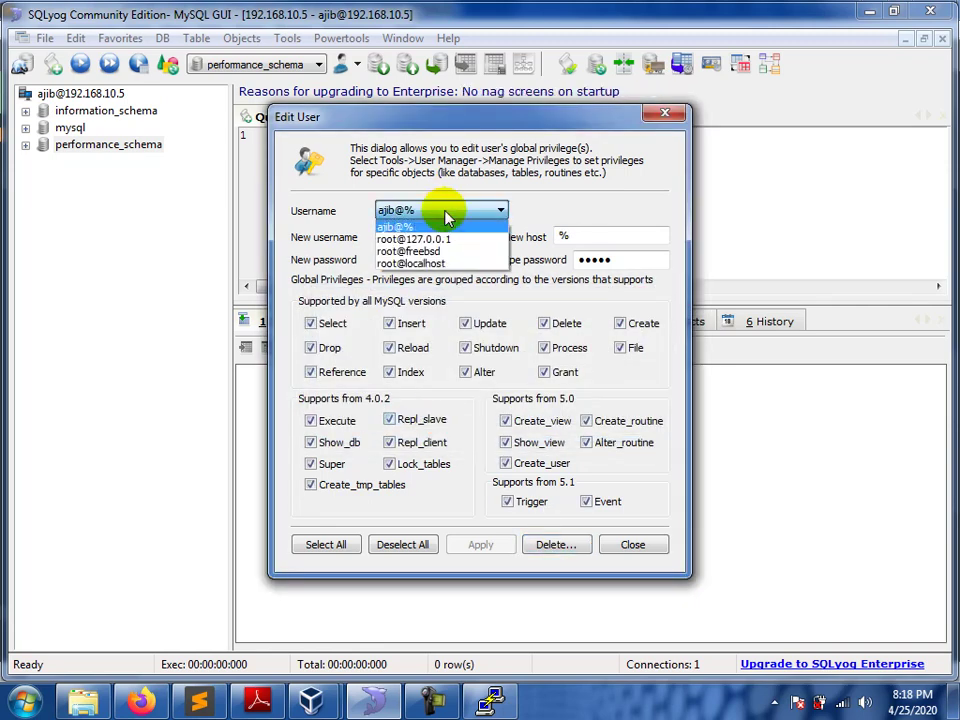
pyautogui.click(439, 212)
pyautogui.moveTo(429, 259); pyautogui.dragTo(373, 257)
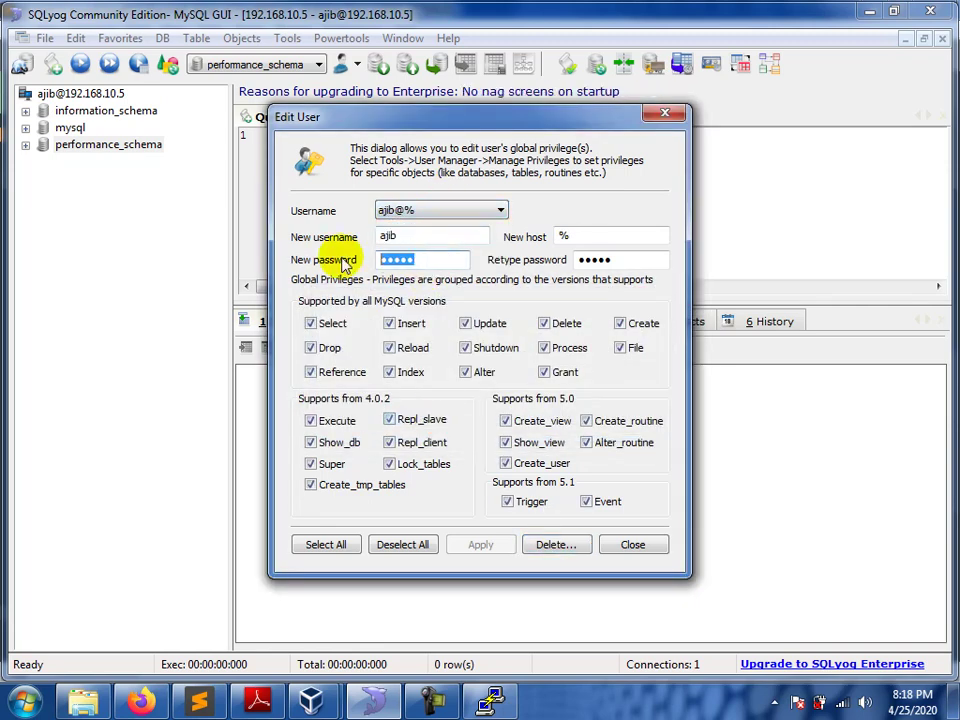
# - Enter and confirm a new password for the remote user at %, then apply
pyautogui.write('*****')
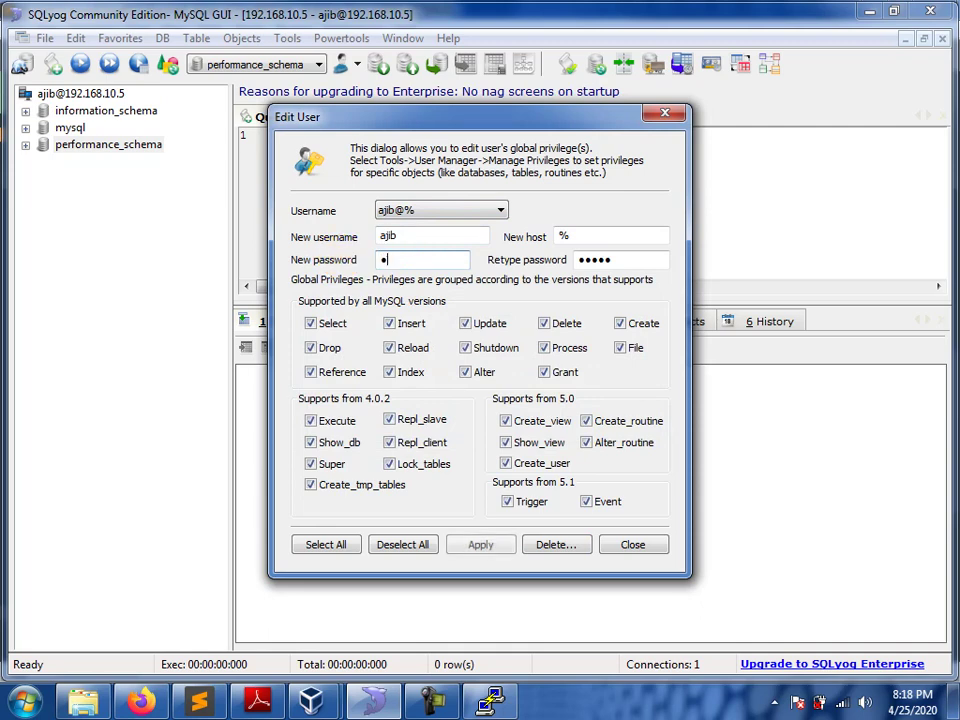
pyautogui.doubleClick(596, 259)
pyautogui.press('BackSpace')
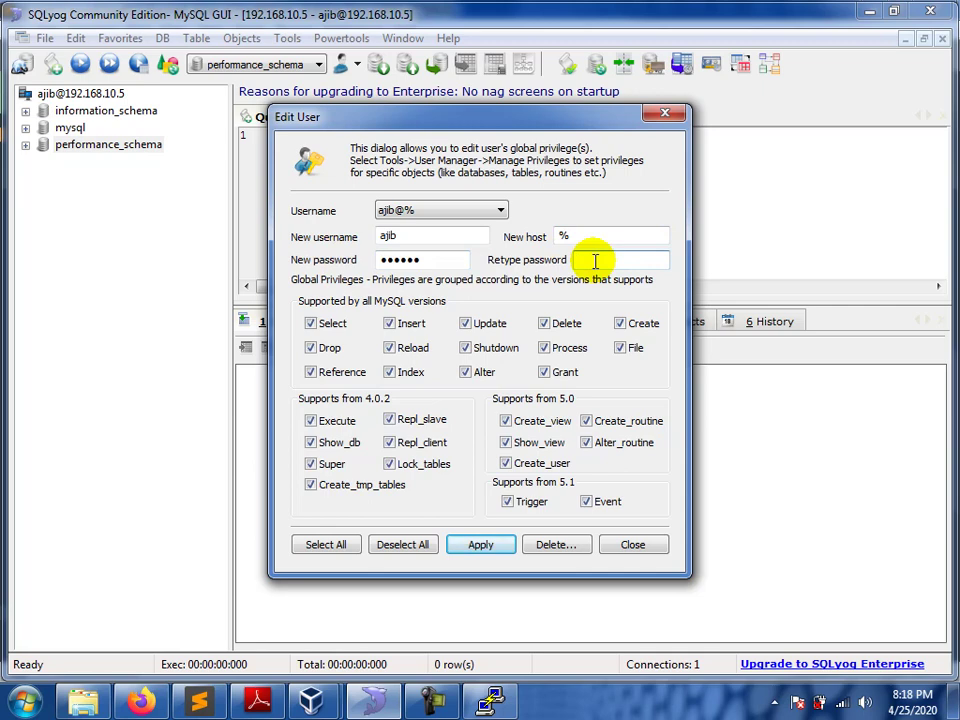
pyautogui.write('**')
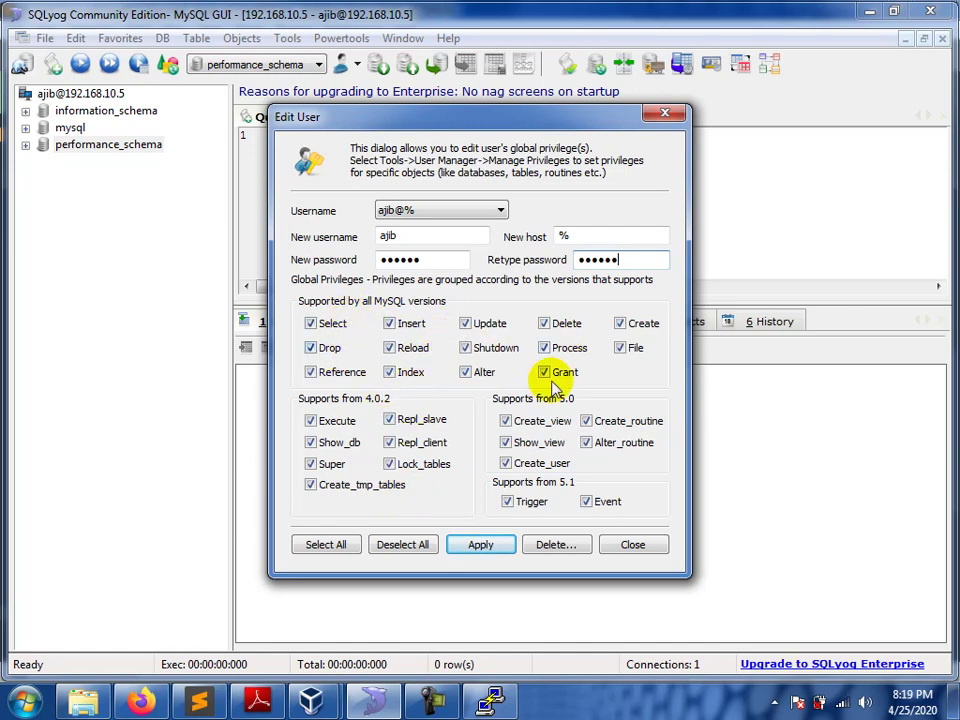
pyautogui.click(481, 546)
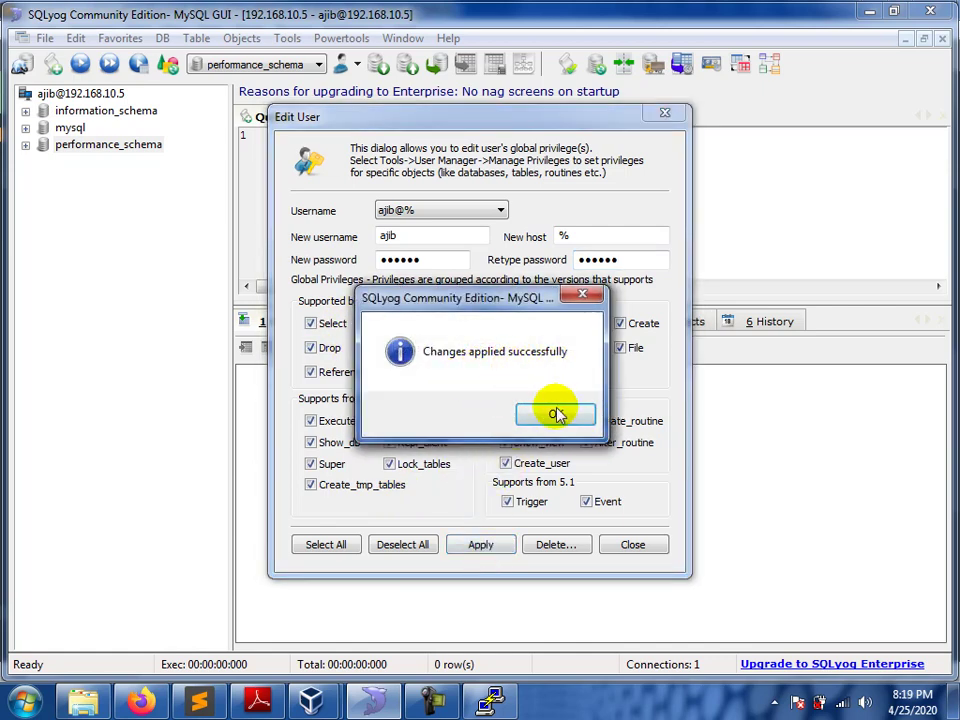
pyautogui.click(555, 414)
pyautogui.click(458, 205)
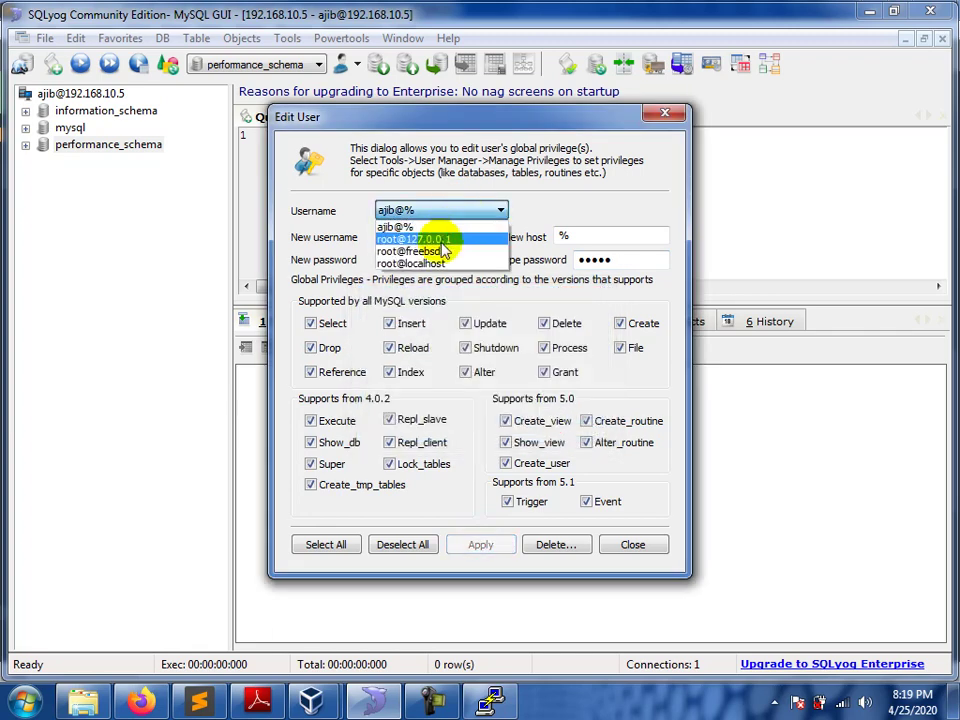
pyautogui.click(436, 240)
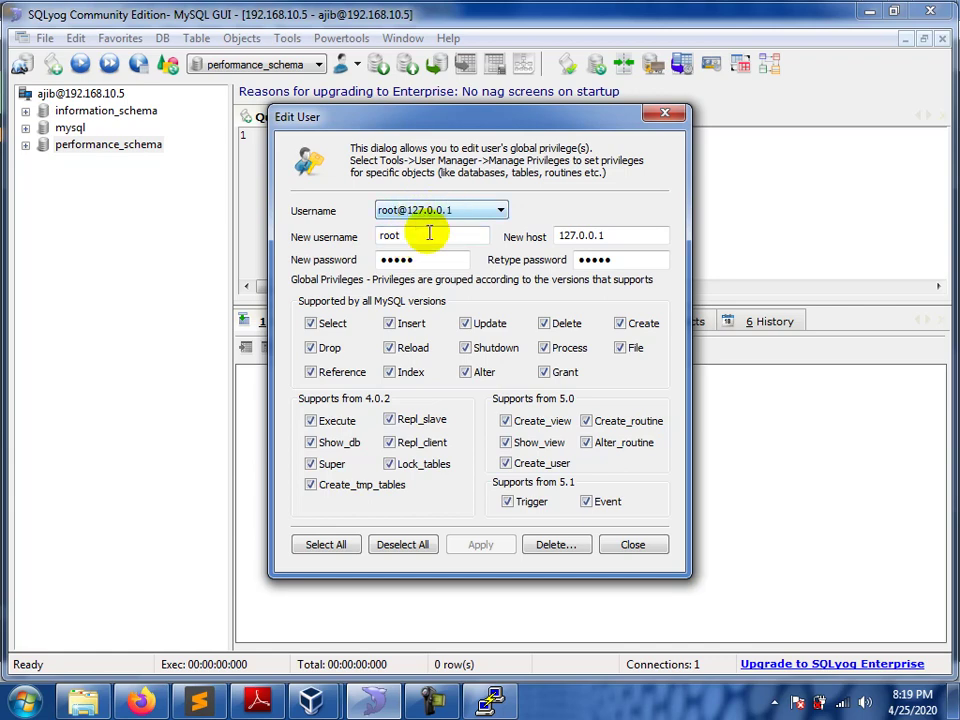
pyautogui.moveTo(428, 259); pyautogui.dragTo(367, 262)
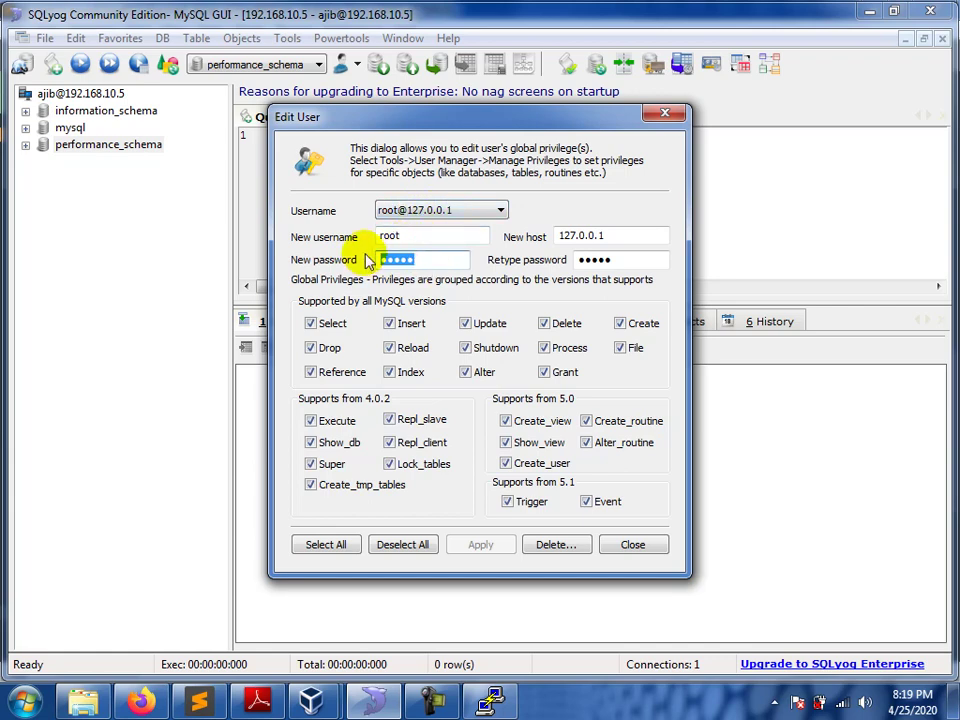
pyautogui.press('BackSpace')
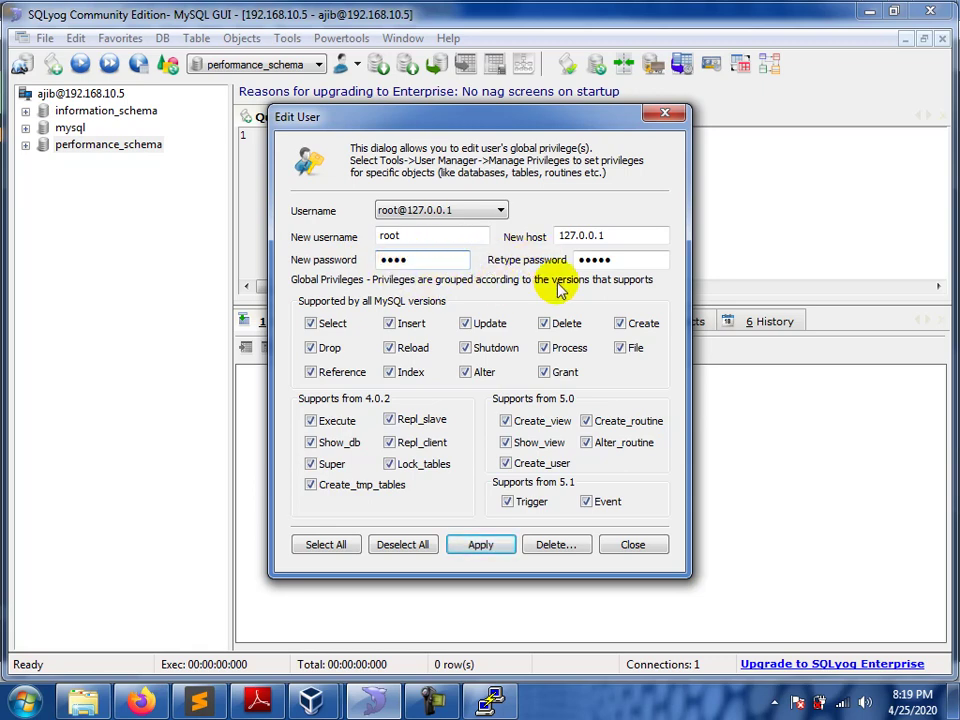
pyautogui.doubleClick(636, 261)
pyautogui.press('BackSpace')
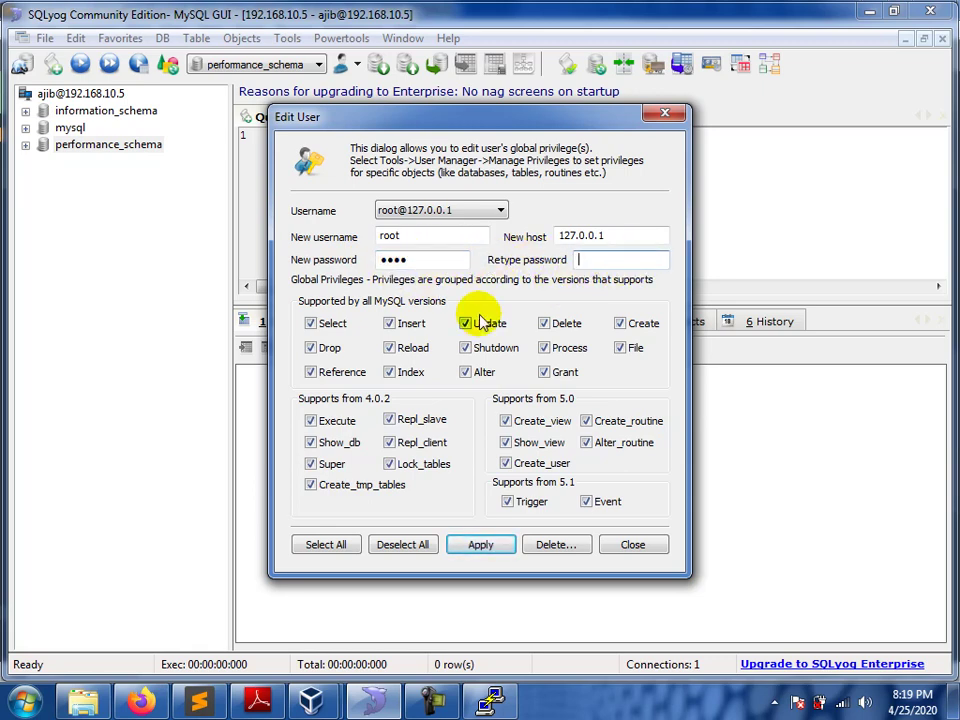
pyautogui.write('•')
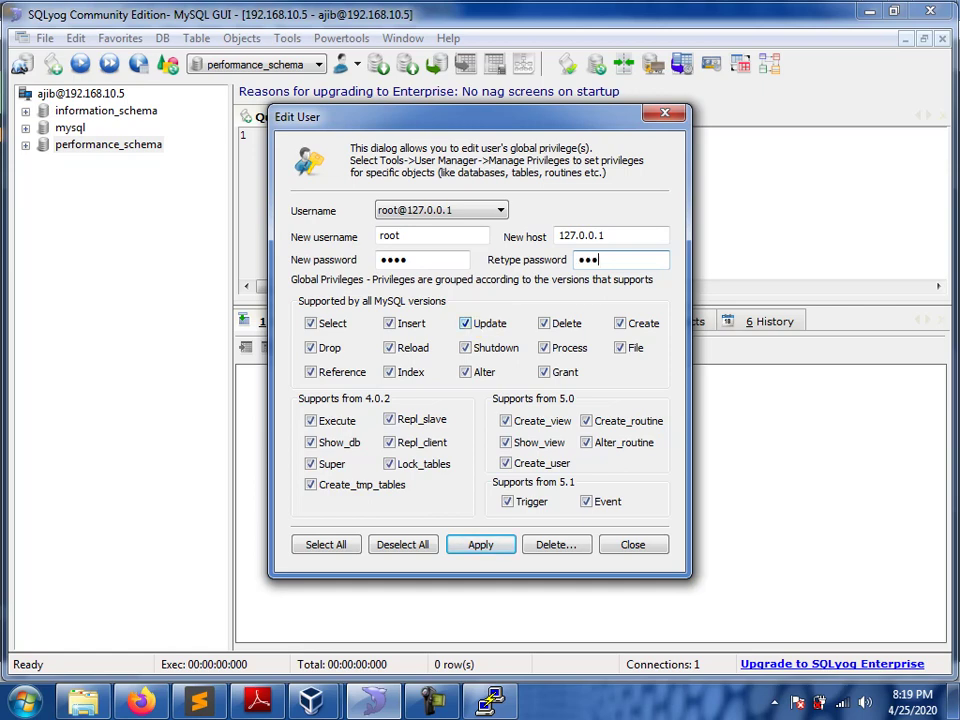
pyautogui.click(478, 548)
pyautogui.click(553, 415)
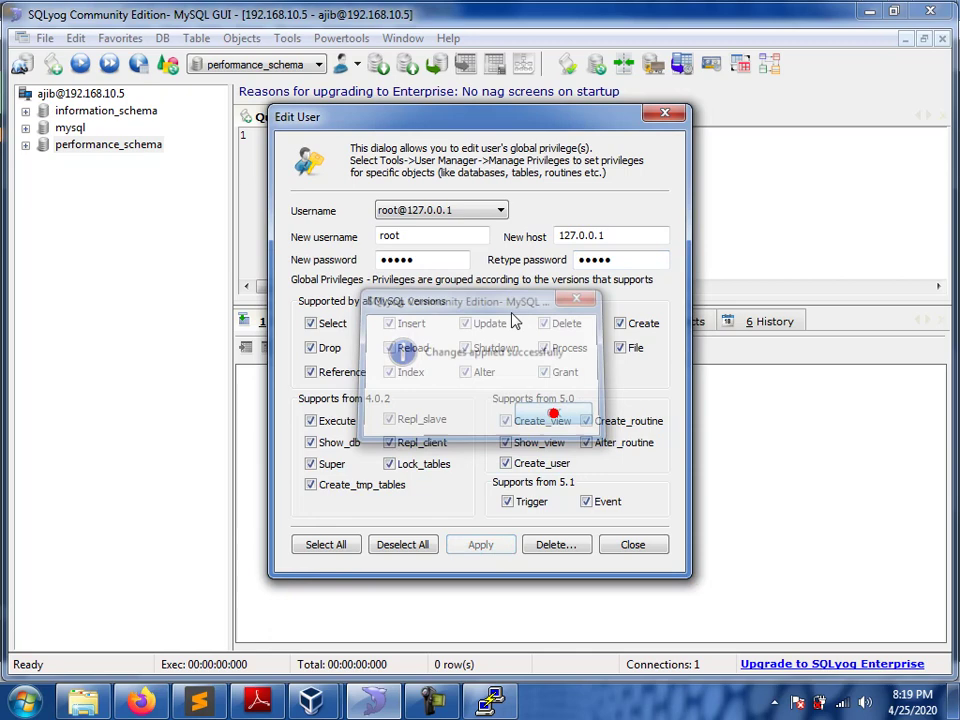
# - Delete the root@freebsd user account
pyautogui.click(430, 212)
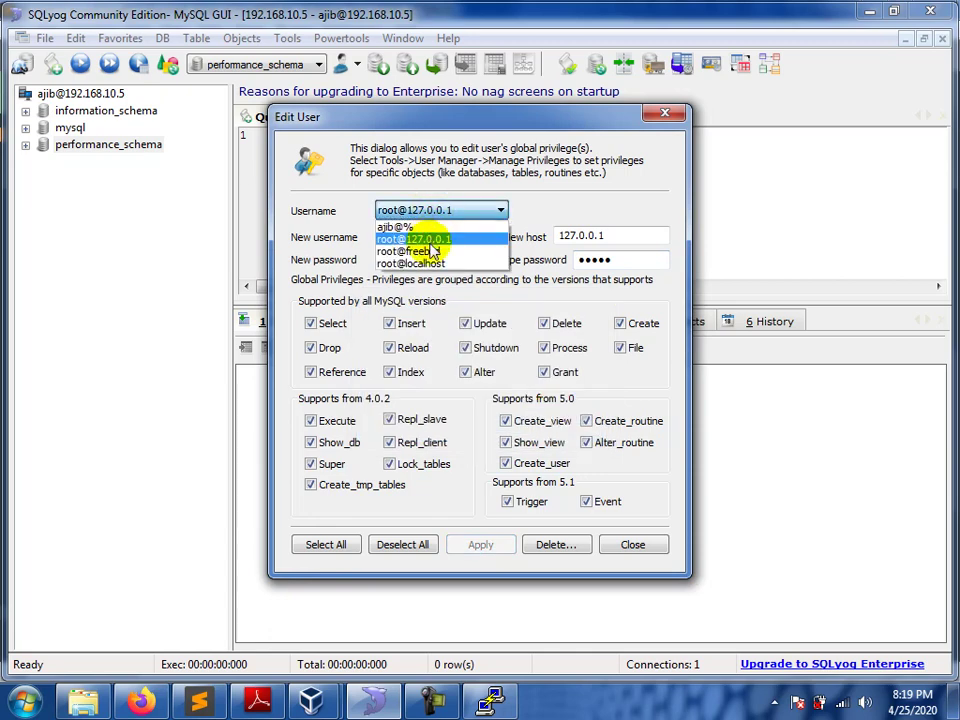
pyautogui.click(428, 251)
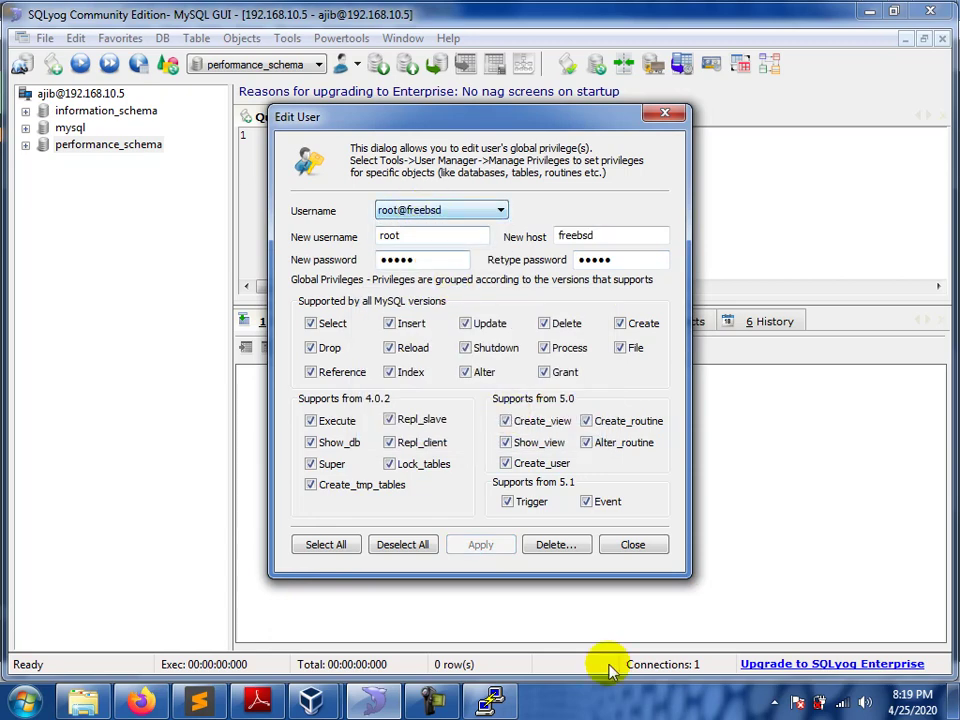
pyautogui.click(554, 546)
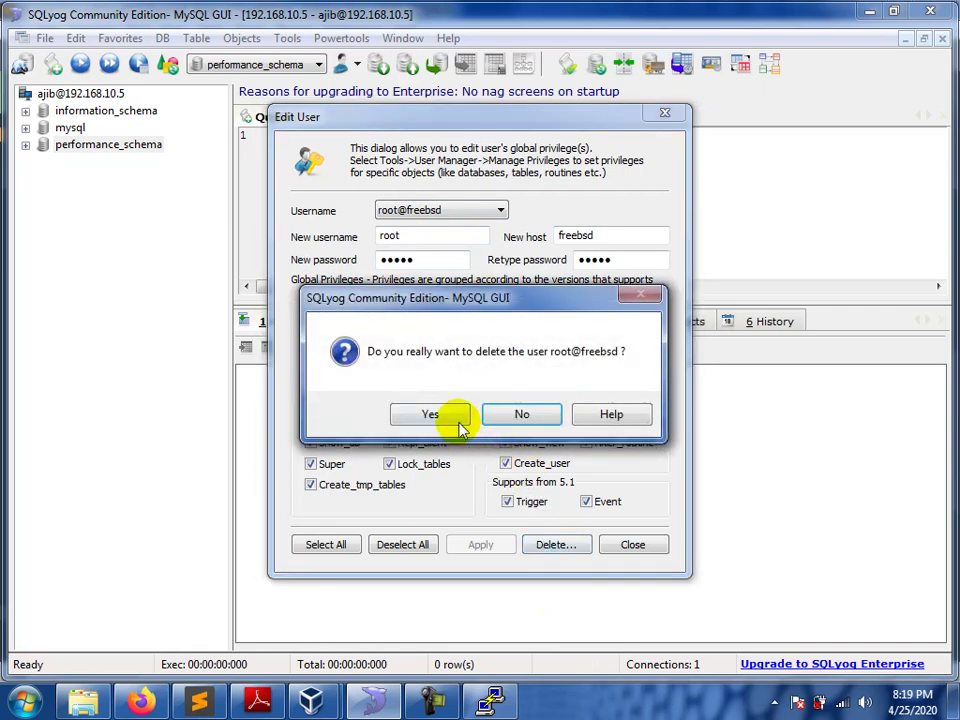
pyautogui.click(459, 420)
# - Set and confirm a new password for root@localhost, then apply
pyautogui.click(430, 210)
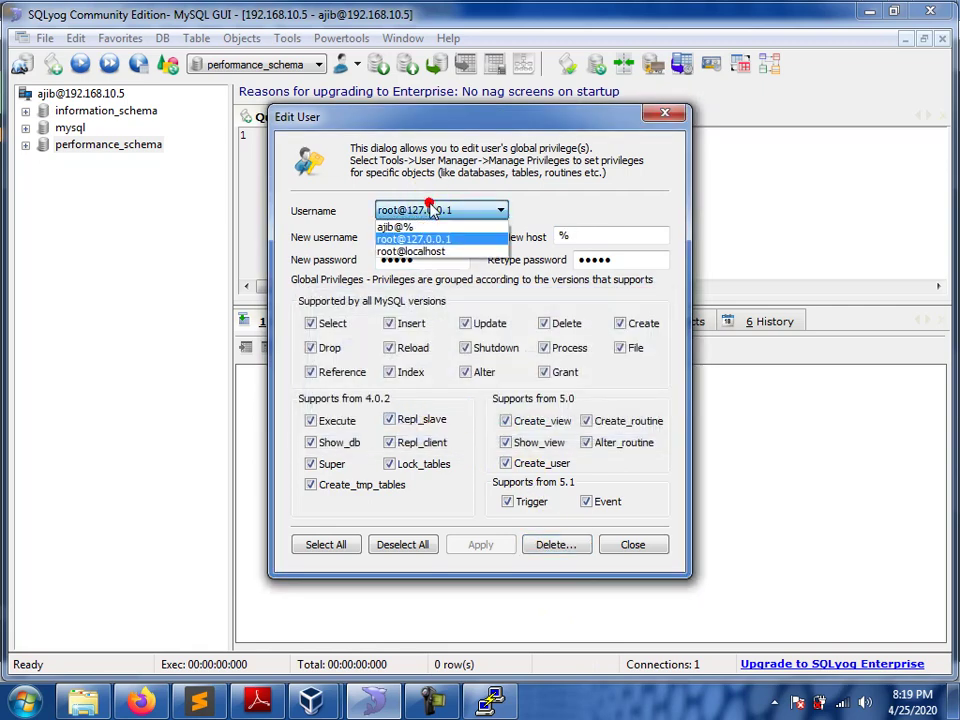
pyautogui.click(435, 252)
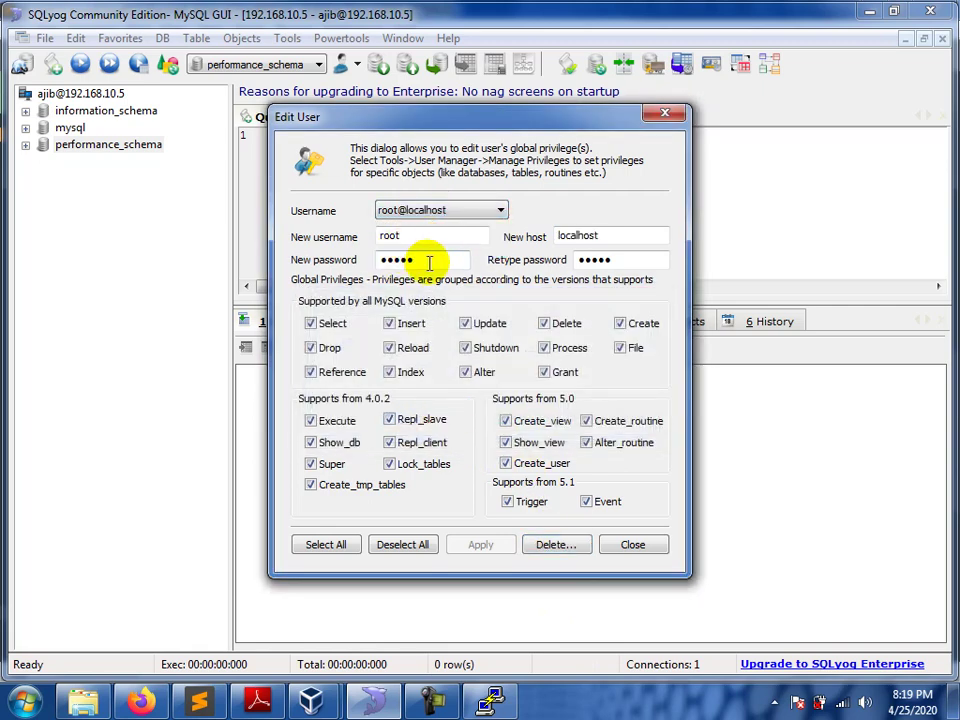
pyautogui.doubleClick(432, 261)
pyautogui.write('123')
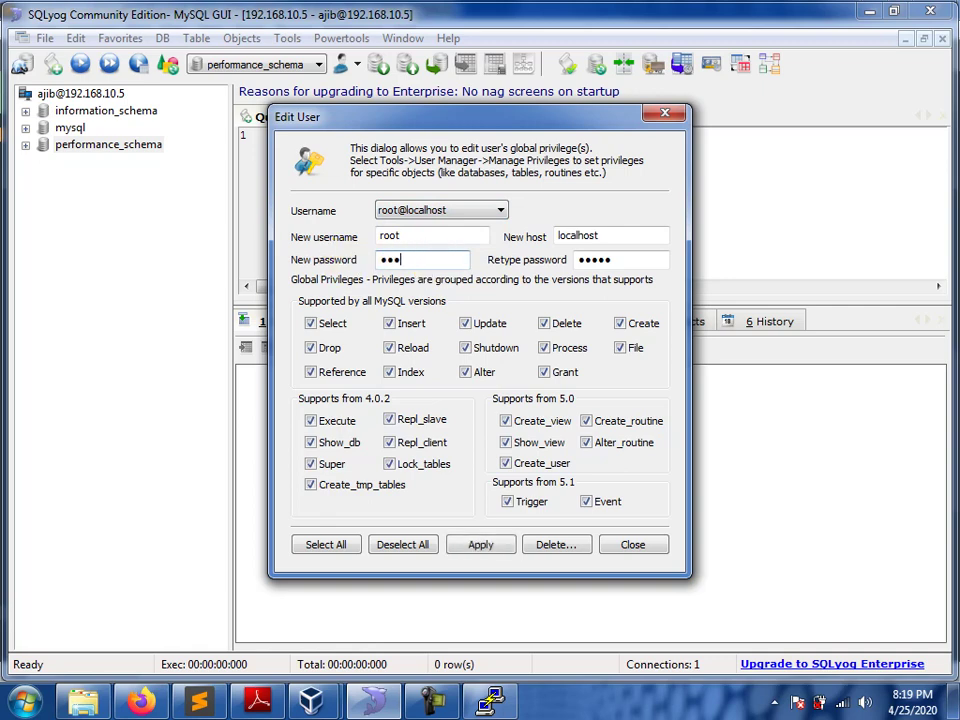
pyautogui.doubleClick(624, 255)
pyautogui.write('1')
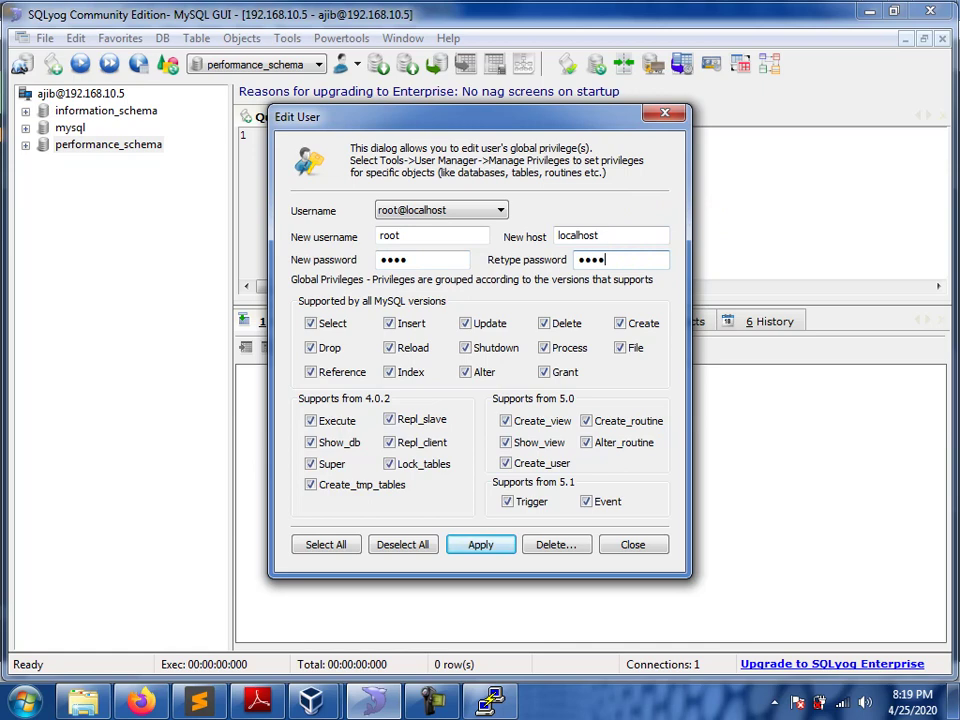
pyautogui.click(480, 544)
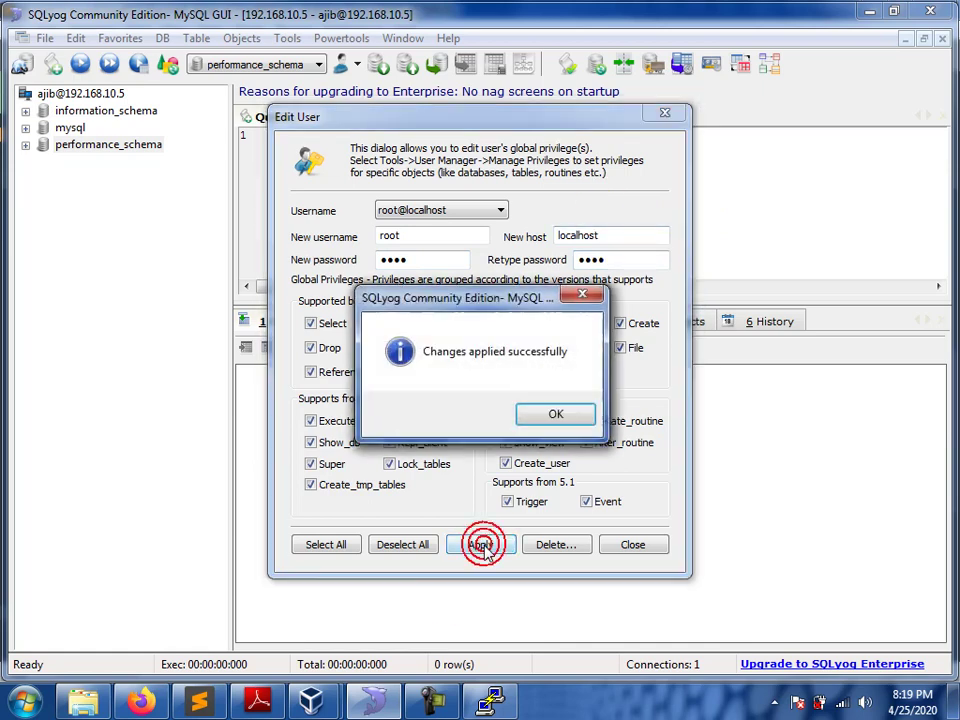
pyautogui.click(538, 411)
pyautogui.click(447, 211)
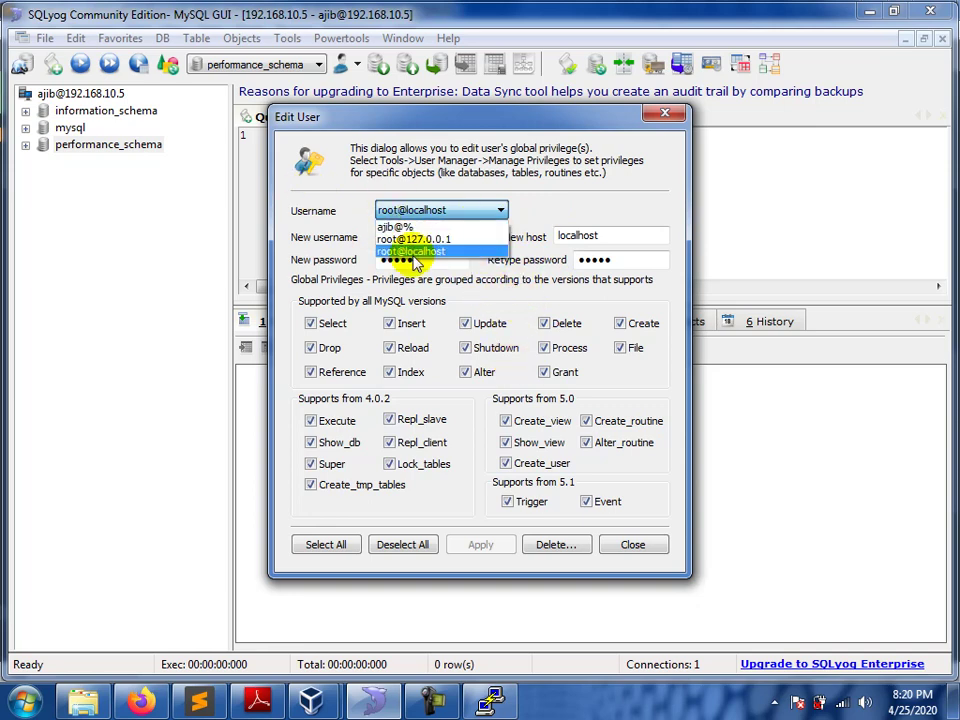
# - Dismiss the account list on root@localhost and close the Edit User dialog
pyautogui.click(497, 286)
pyautogui.click(634, 542)
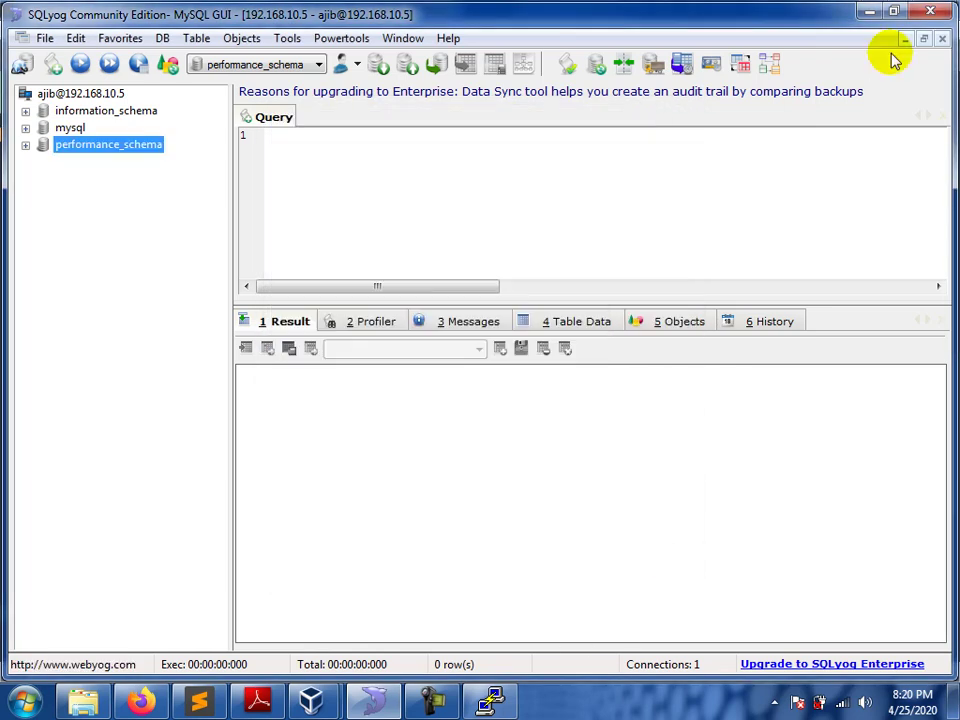
# - Reopen a connection to 192.168.10.5 with the remote user's new password, saving the details
pyautogui.click(939, 40)
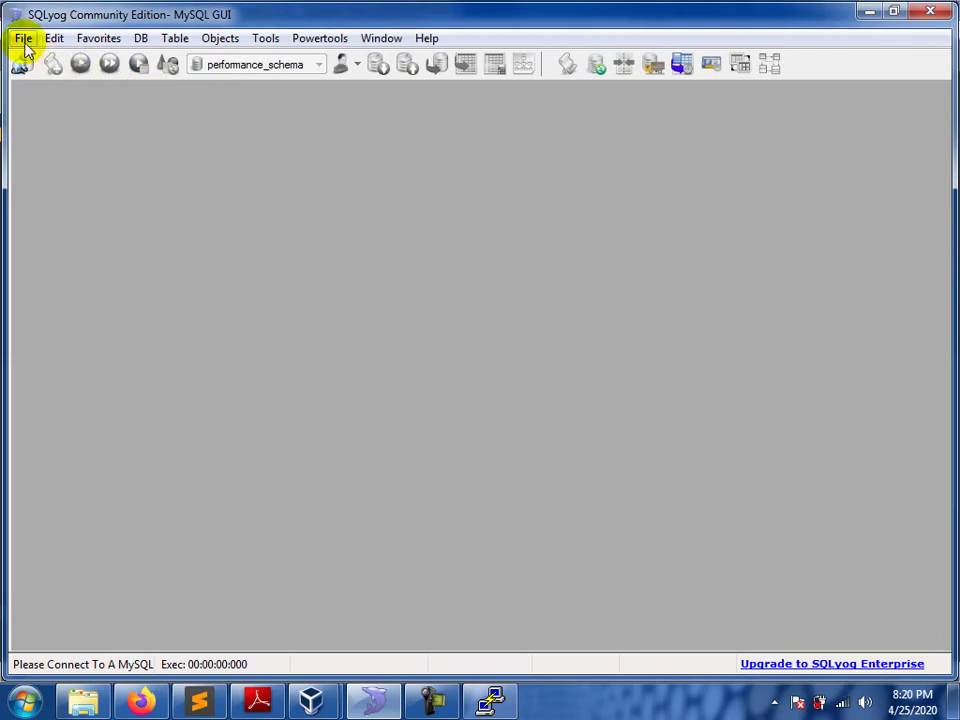
pyautogui.click(23, 39)
pyautogui.click(43, 87)
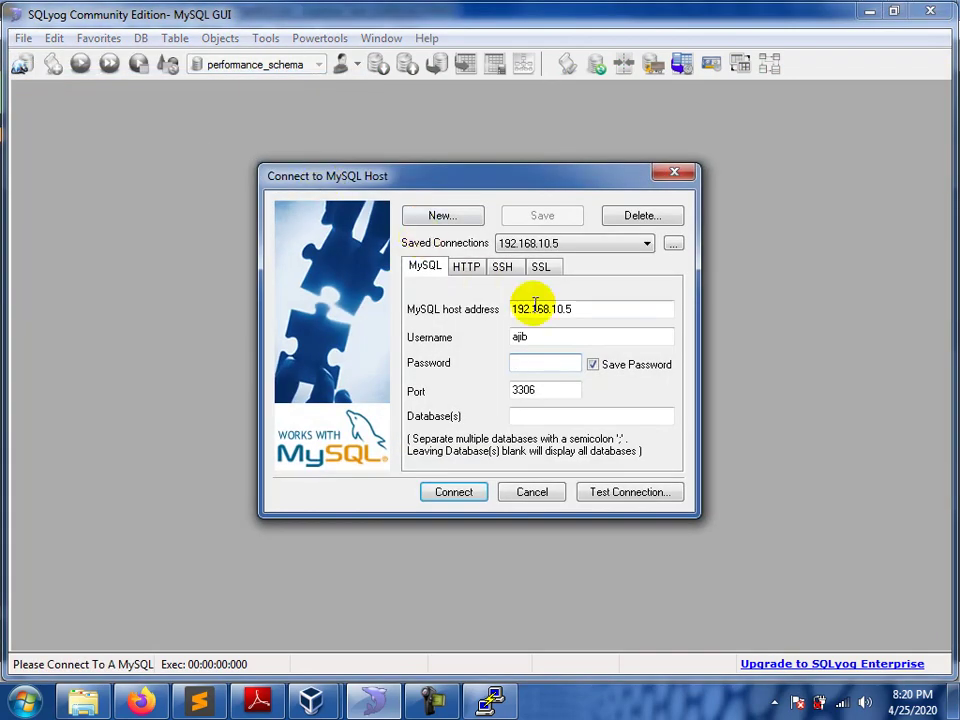
pyautogui.click(540, 362)
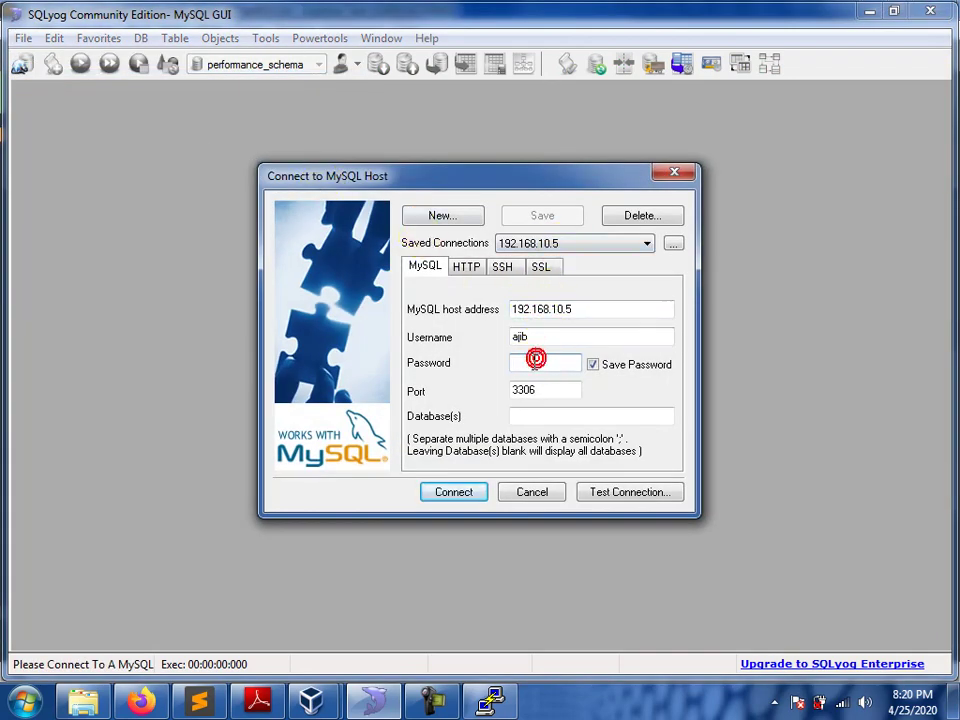
pyautogui.write('ajib')
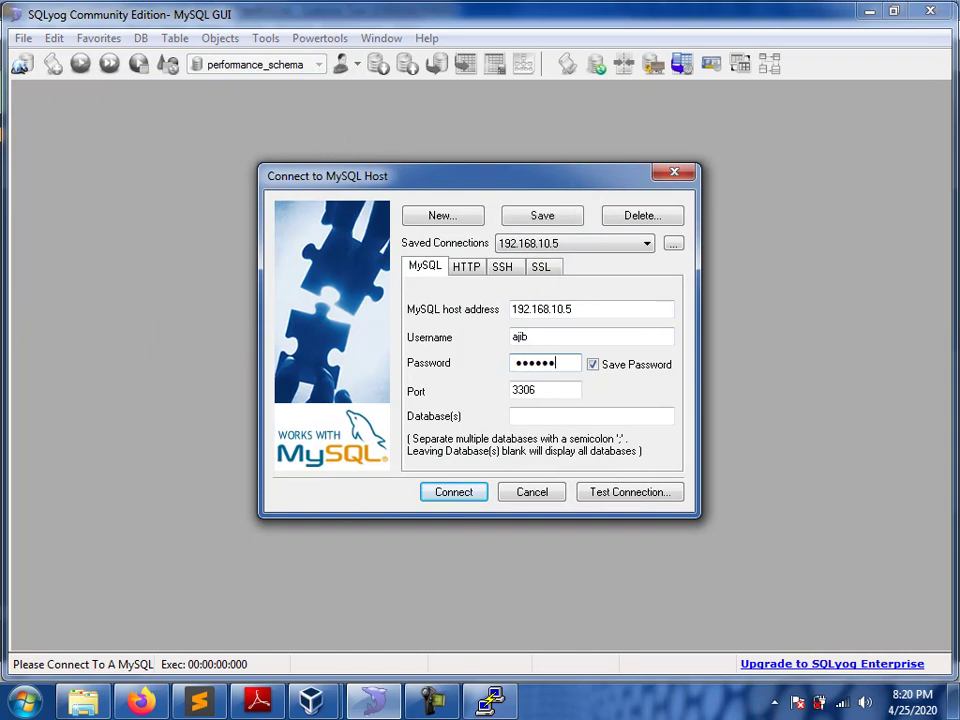
pyautogui.click(456, 492)
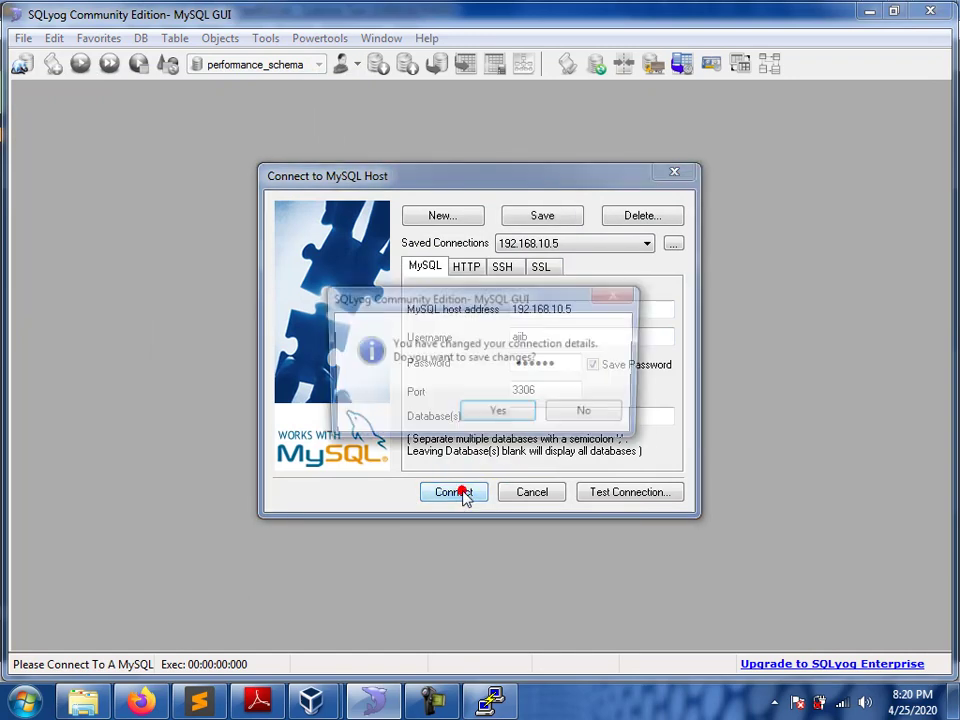
pyautogui.click(489, 418)
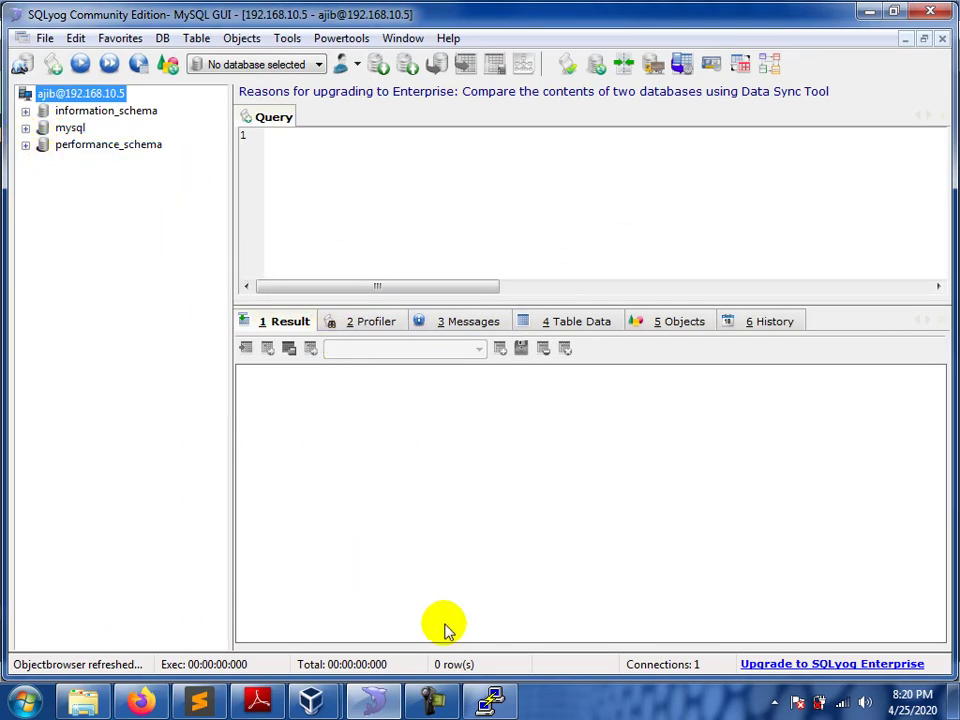
pyautogui.click(489, 700)
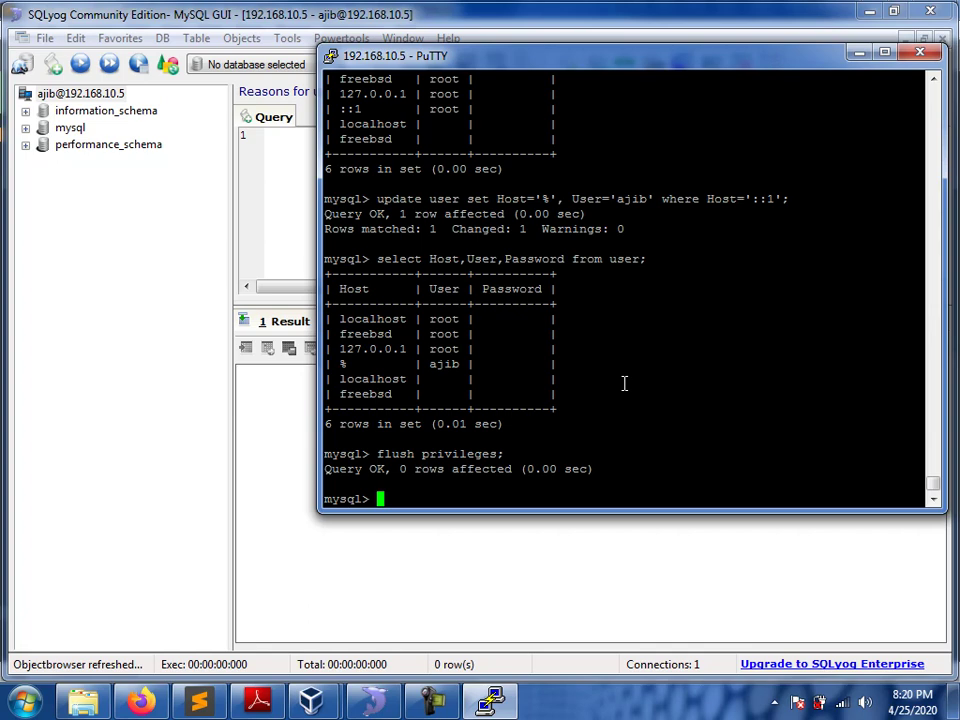
# - Quit the mysql client with Ctrl+C, back to the root shell in /usr/ports/databases
pyautogui.hotkey('ctrl', 'c')
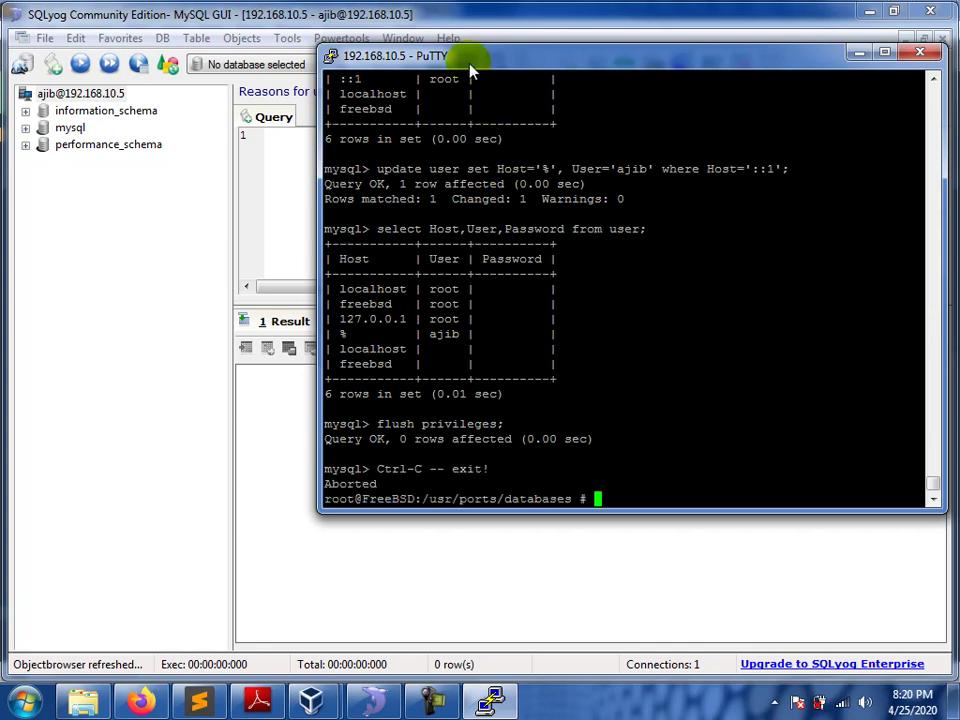
pyautogui.moveTo(469, 64)
pyautogui.mouseDown()
pyautogui.moveTo(556, 56)
pyautogui.moveTo(466, 61)
pyautogui.mouseUp()
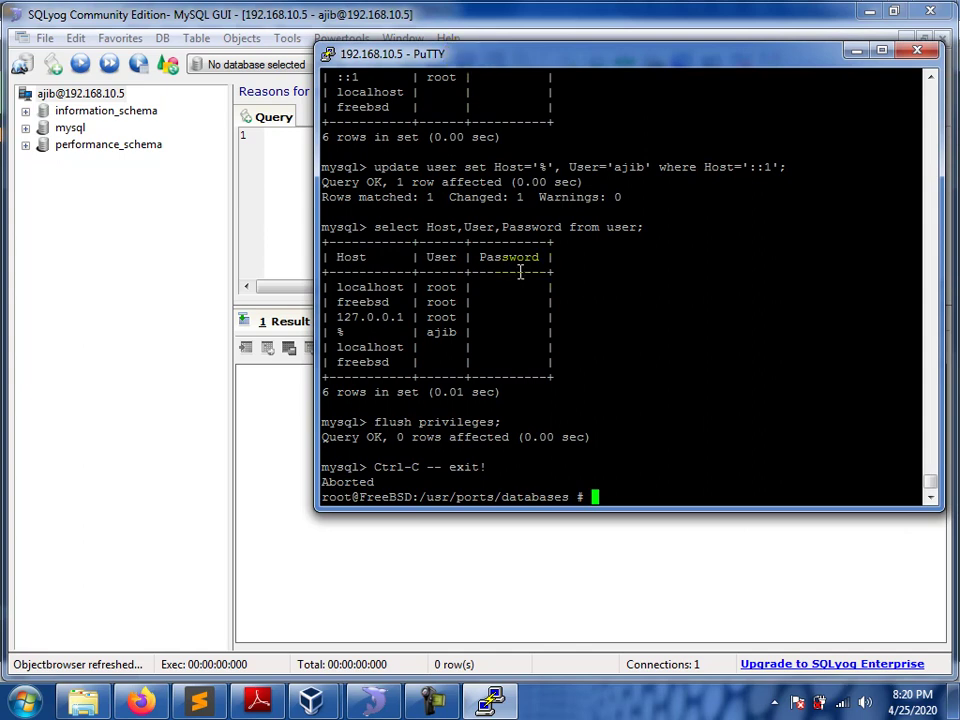